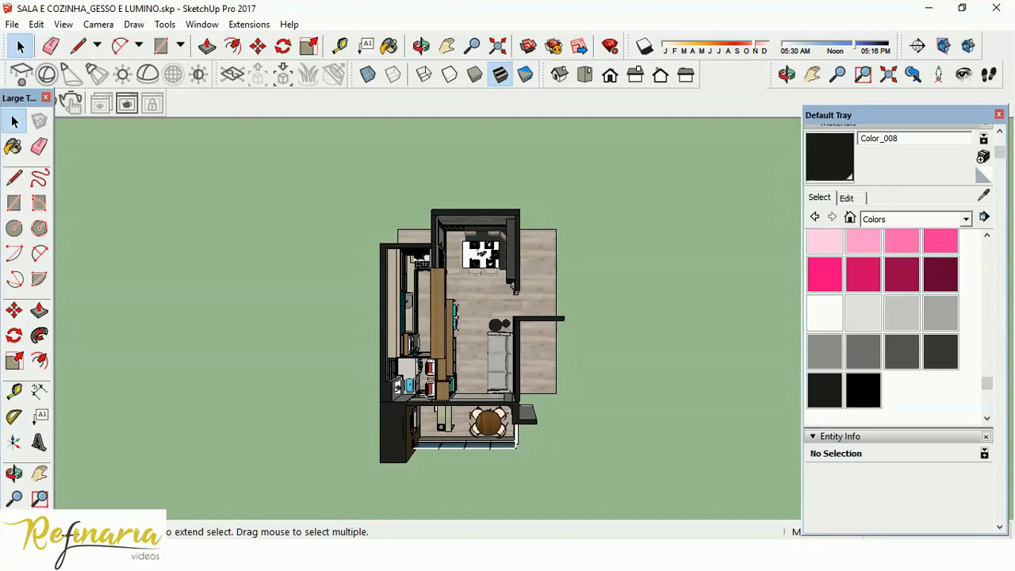
Check the lighting plan PDF, switch back to SketchUp and examine the kitchen, dining and living areas of the apartment model.
left_click(928, 8)
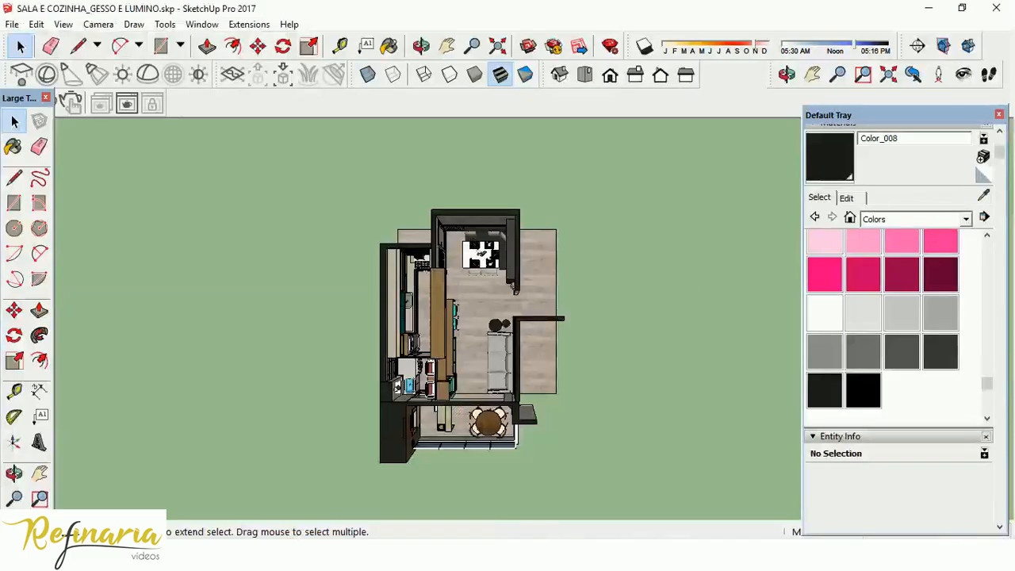
left_click(580, 508)
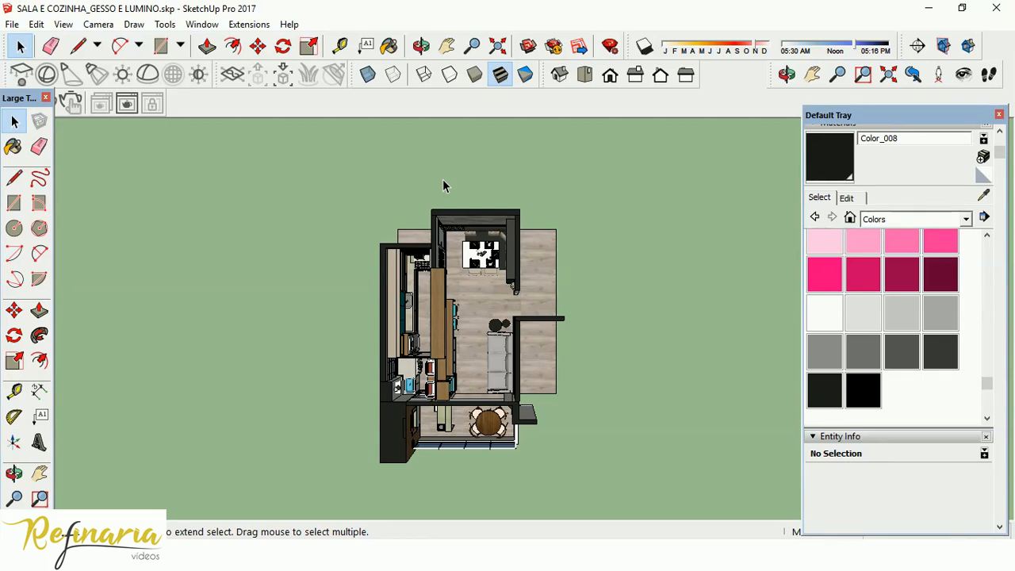
scroll(484, 302, "up", 2)
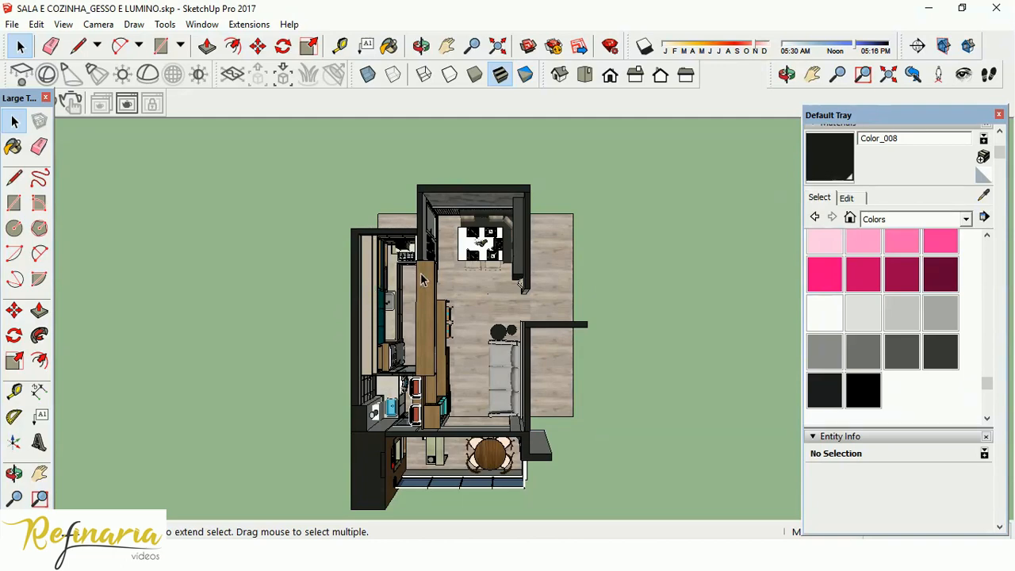
scroll(429, 265, "up", 4)
middle_click_drag(431, 258, 287, 152)
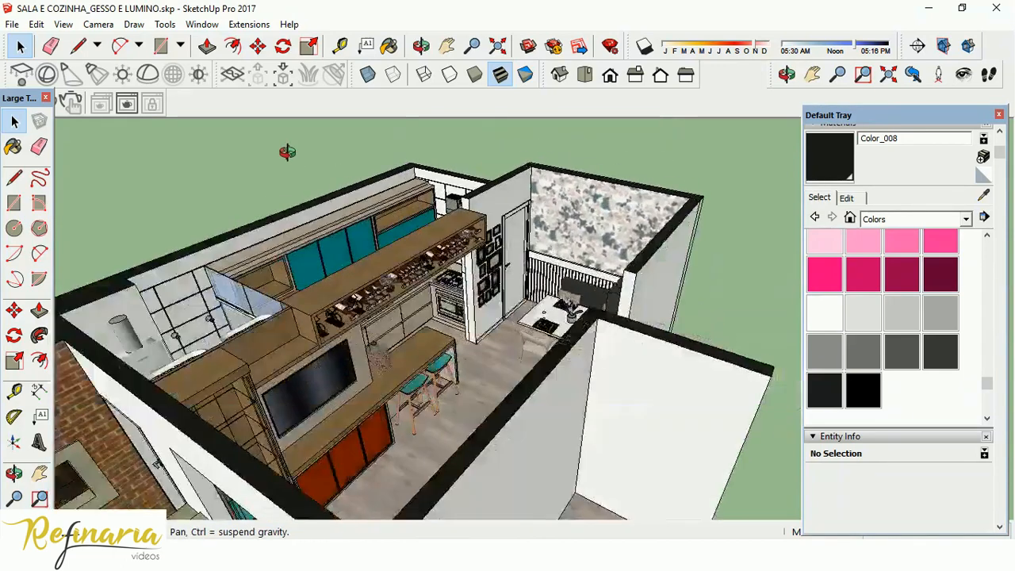
scroll(544, 272, "up", 5)
scroll(544, 272, "down", 3)
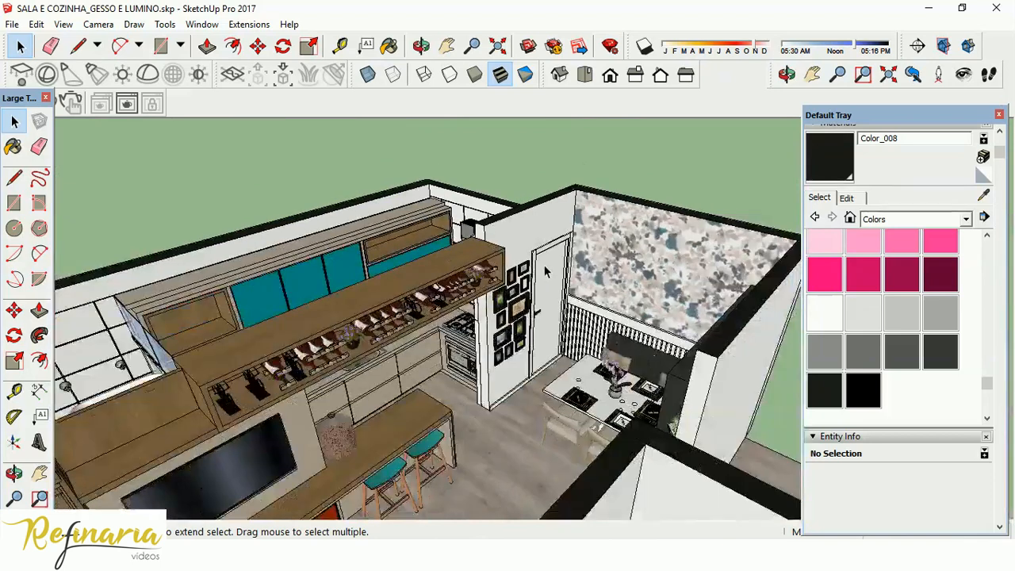
scroll(544, 272, "down", 1)
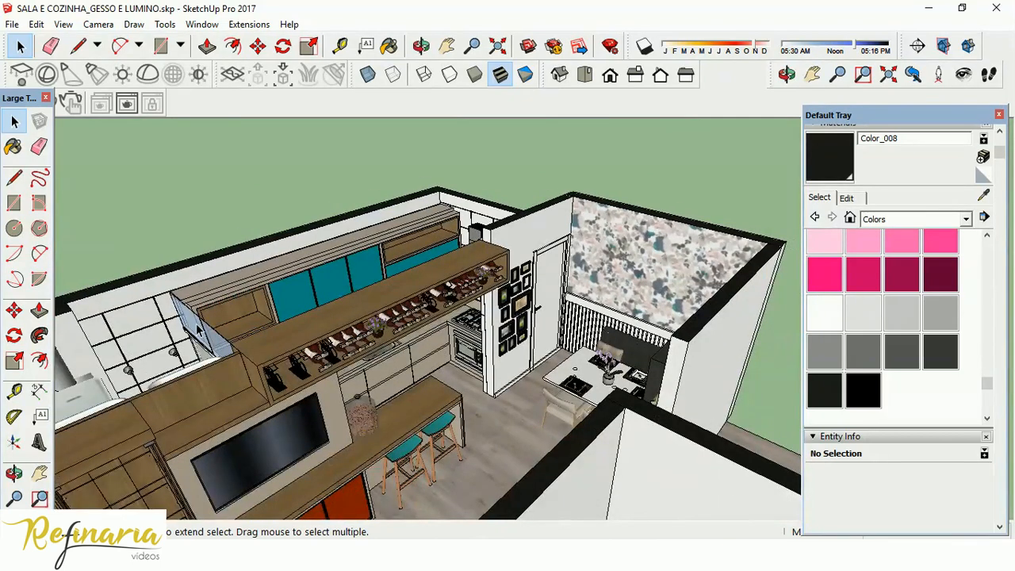
scroll(376, 293, "down", 1)
scroll(376, 293, "down", 2)
middle_click_drag(412, 306, 561, 226)
scroll(560, 226, "down", 2)
middle_click_drag(525, 306, 547, 342)
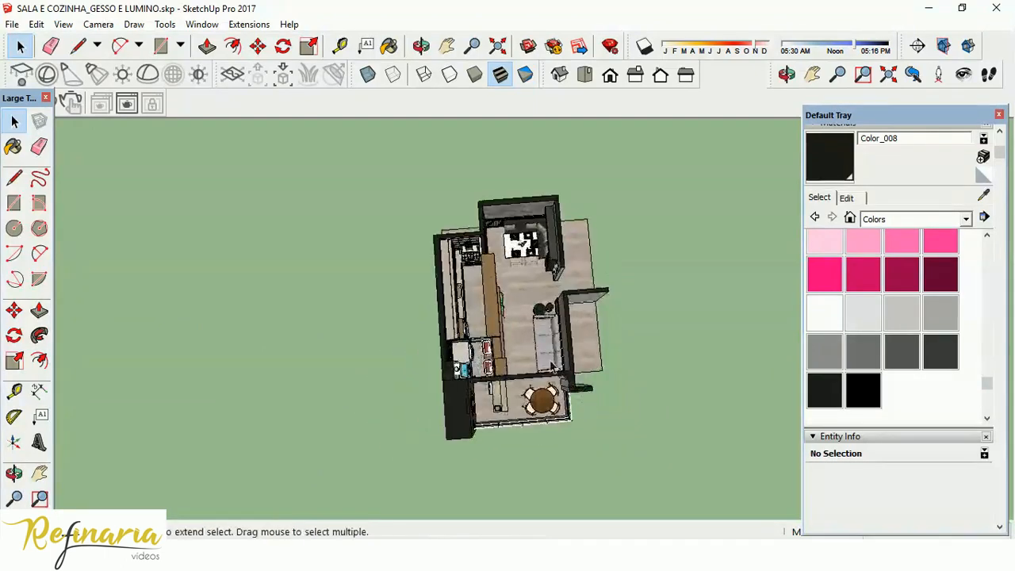
scroll(548, 342, "up", 3)
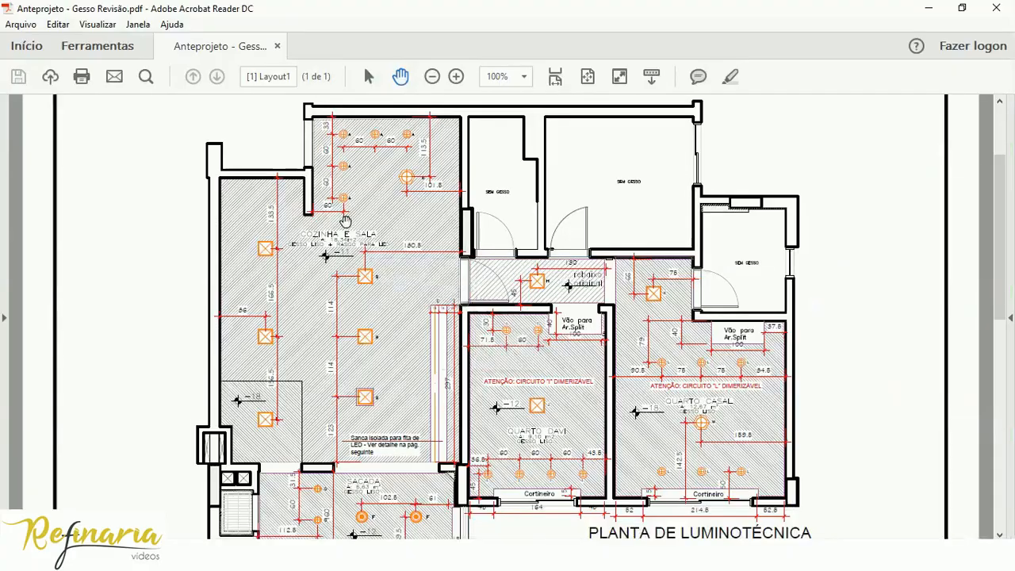
Review the ceiling plan in the PDF, then switch to AutoCAD and examine the standard plaster section details.
scroll(353, 222, "down", 1)
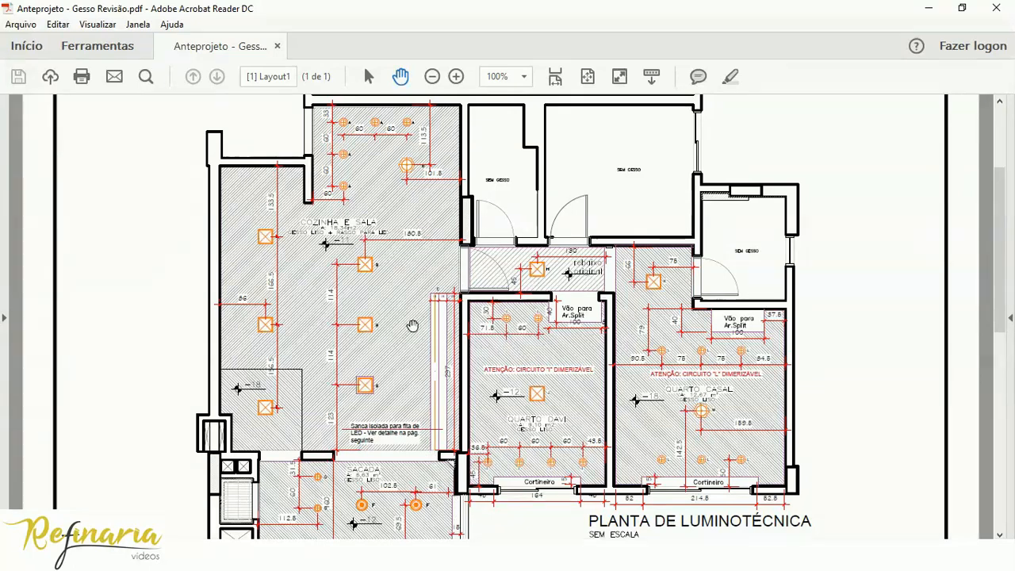
left_click(674, 555)
scroll(495, 302, "up", 2)
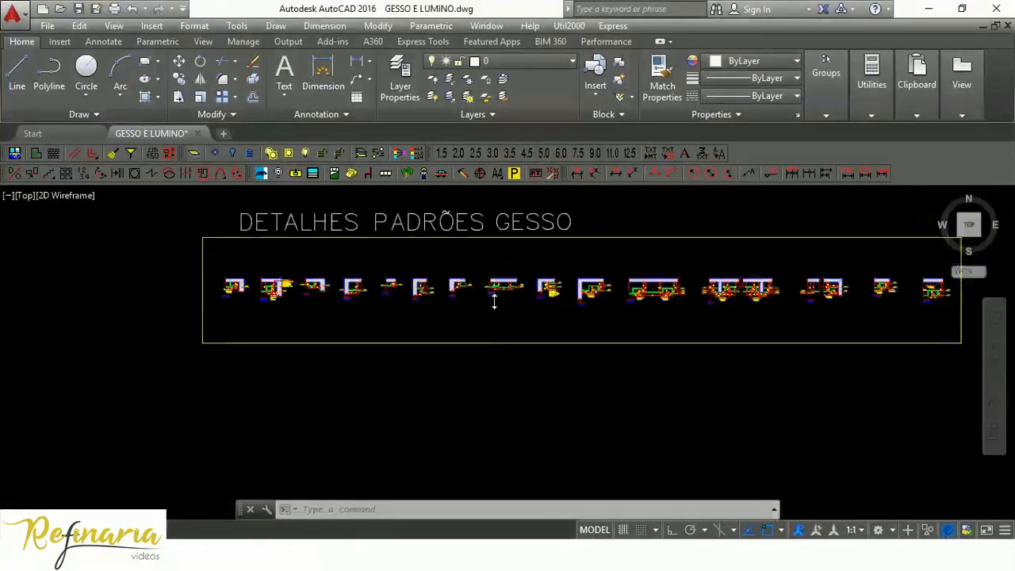
scroll(494, 301, "up", 3)
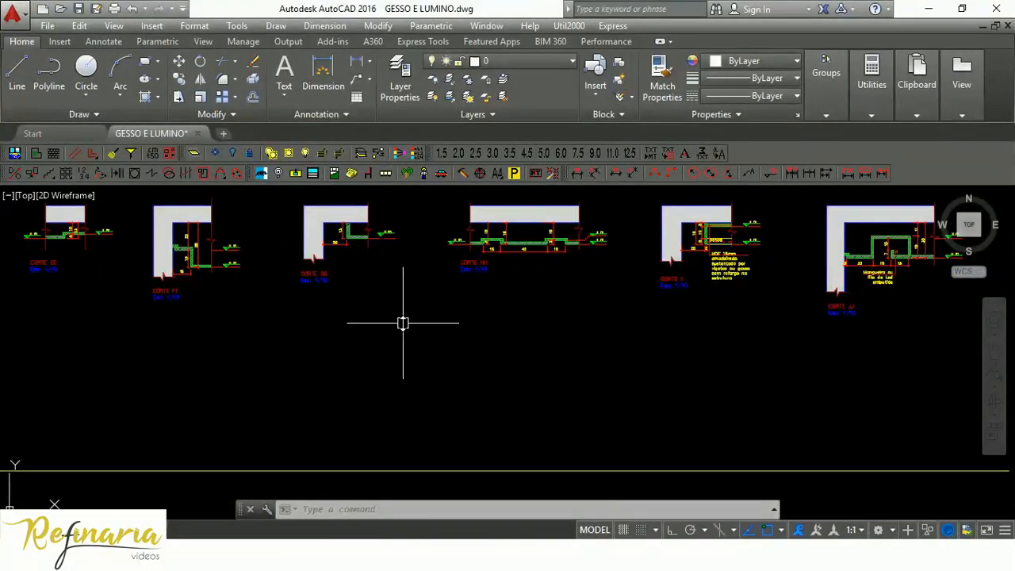
mouse_move(227, 333)
middle_mouse_down()
mouse_move(483, 394)
mouse_move(612, 406)
mouse_move(719, 393)
middle_mouse_up()
mouse_move(303, 412)
middle_mouse_down()
mouse_move(544, 444)
mouse_move(656, 422)
middle_mouse_up()
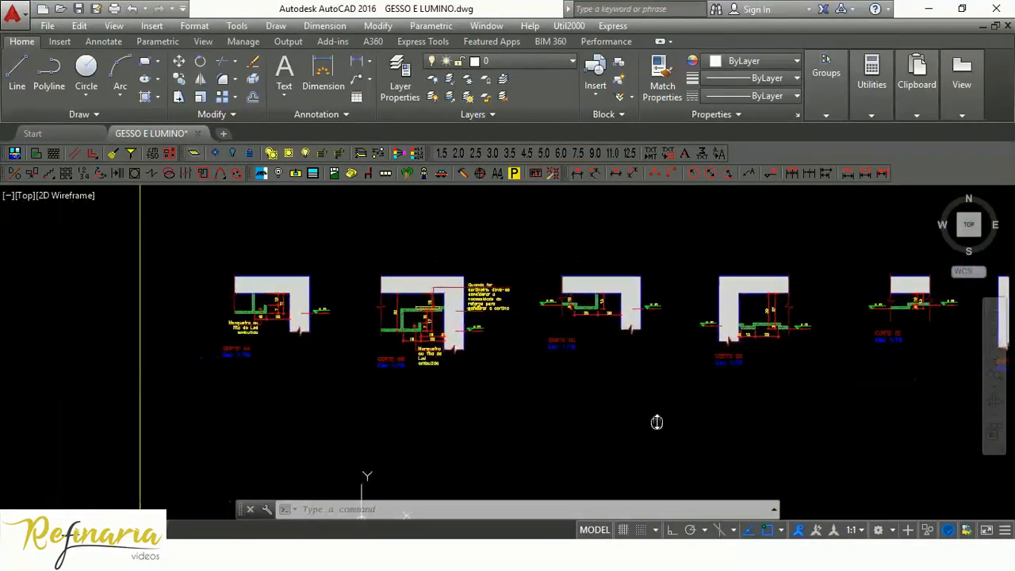
scroll(428, 343, "up", 6)
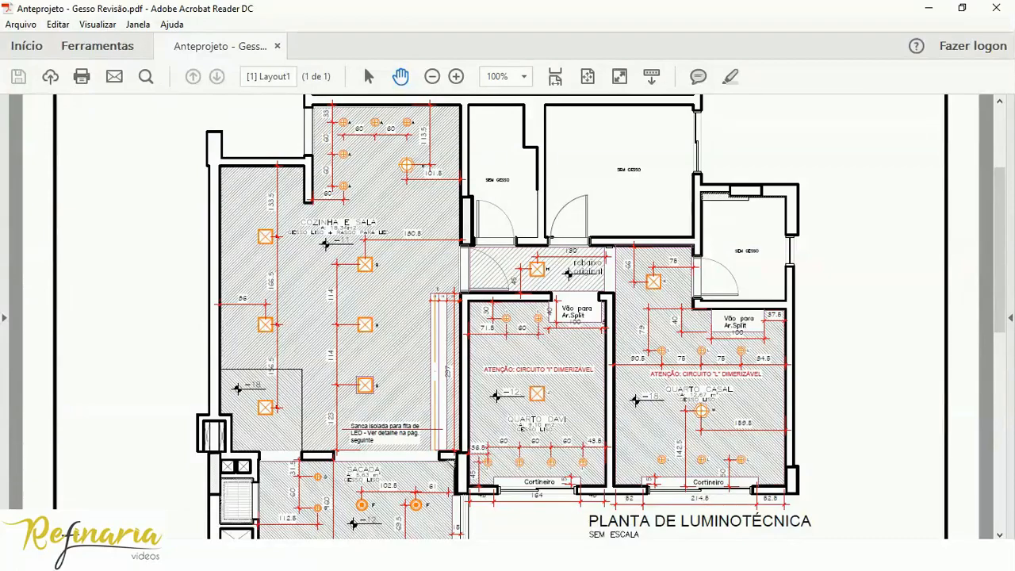
Switch back to SketchUp and view the open kitchen and living room from above.
left_click(572, 556)
mouse_move(586, 399)
middle_mouse_down()
mouse_move(579, 412)
mouse_move(392, 168)
mouse_move(373, 300)
middle_mouse_up()
scroll(375, 301, "up", 3)
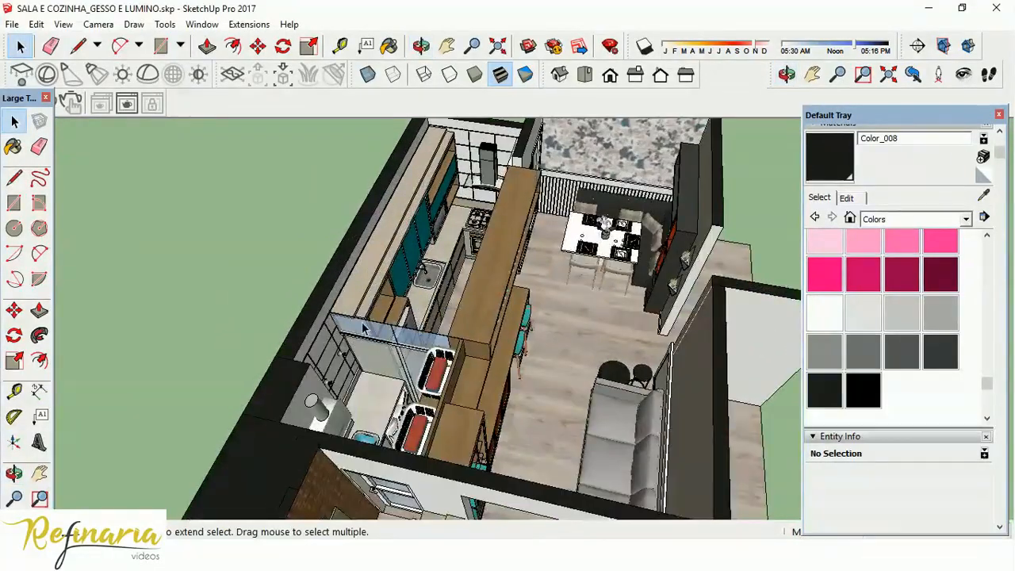
scroll(376, 301, "down", 2)
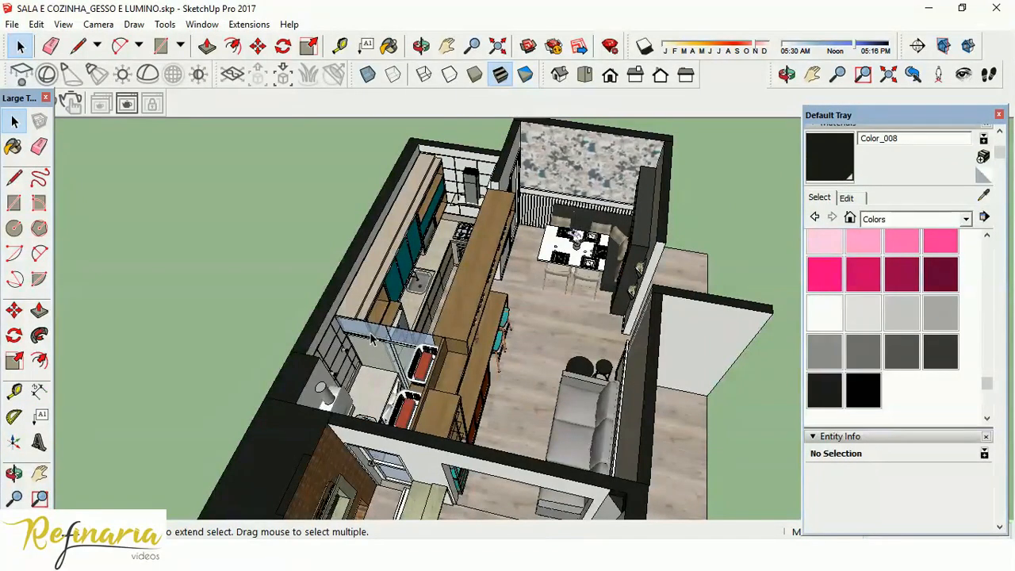
left_click(22, 183)
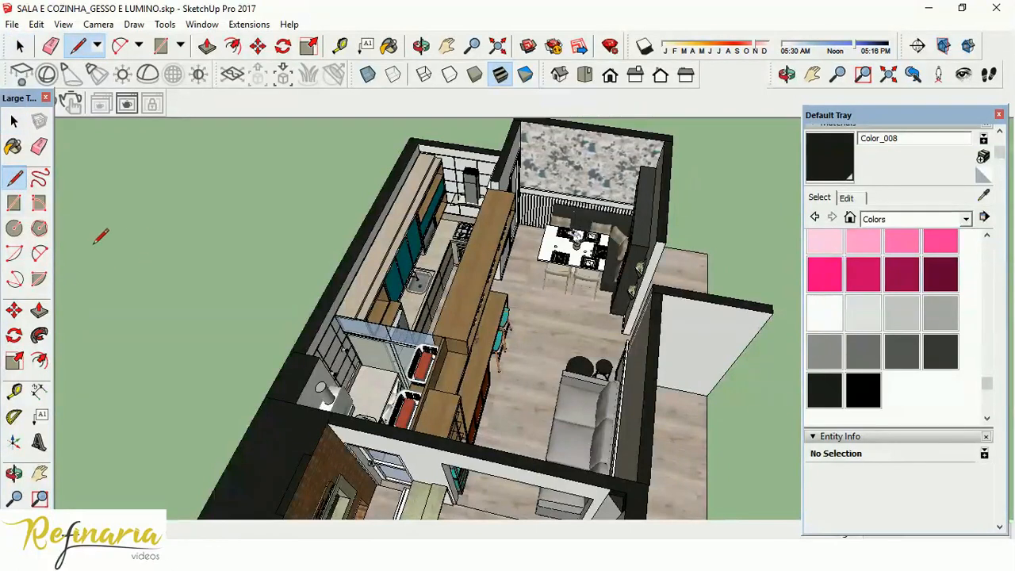
left_click(13, 121)
Inspect how the kitchen wall, dining room walls and door are grouped by selecting them one at a time.
left_click(350, 274)
scroll(410, 241, "down", 2)
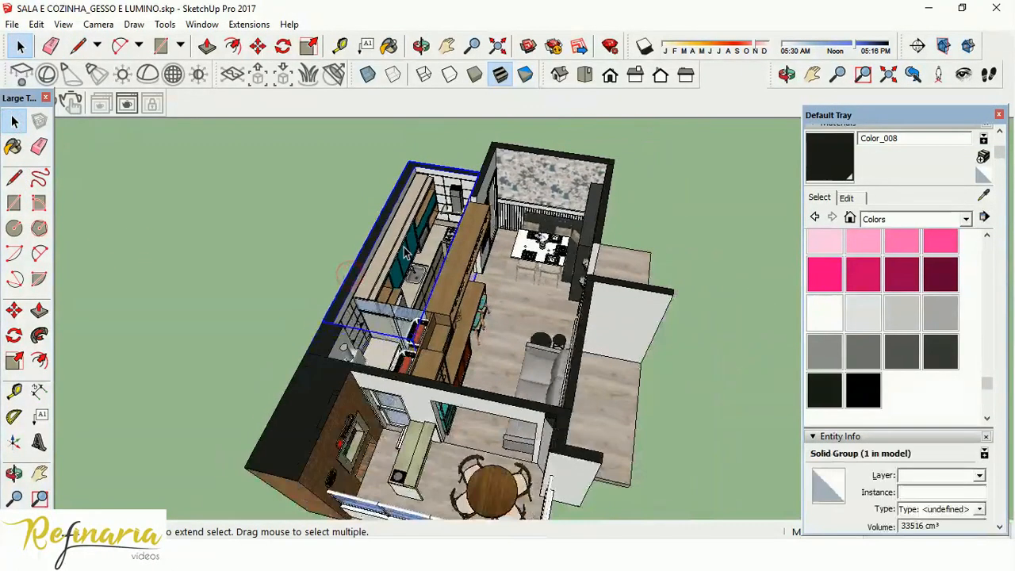
scroll(574, 198, "down", 3)
left_click(574, 183)
left_click(530, 217)
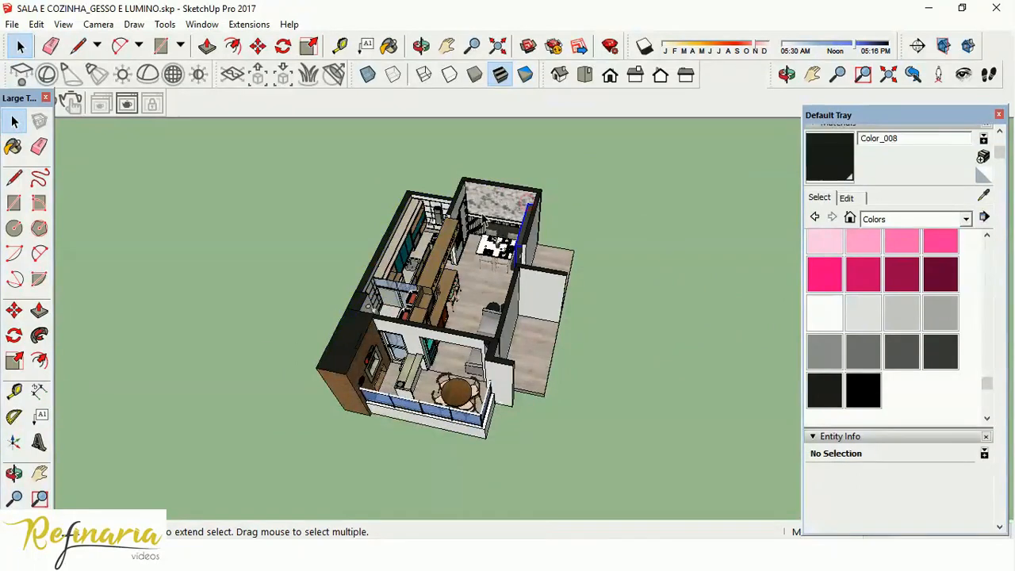
scroll(507, 204, "up", 3)
scroll(507, 200, "up", 1)
left_click(504, 197)
left_click(451, 192)
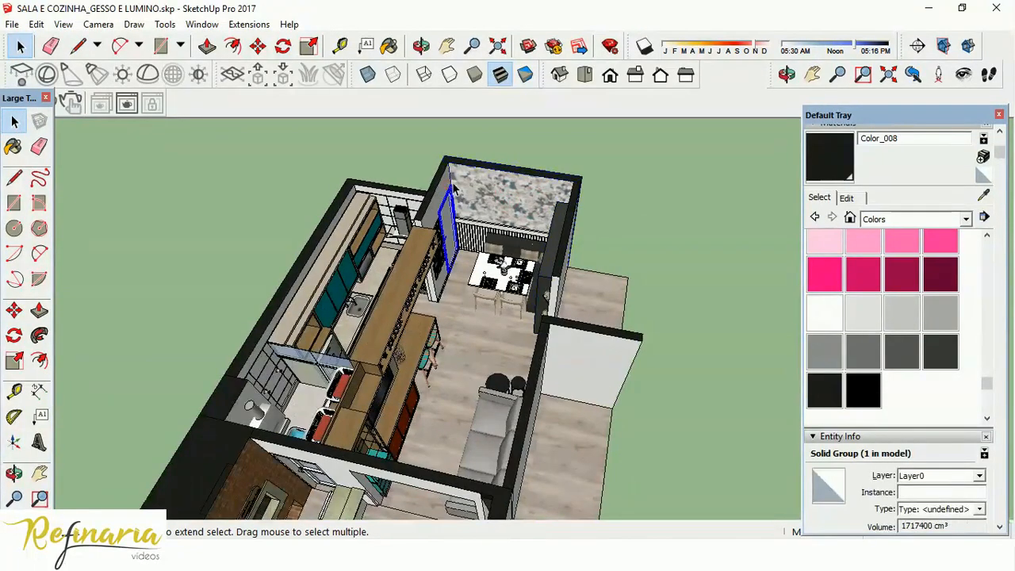
scroll(476, 176, "down", 2)
scroll(476, 182, "down", 5)
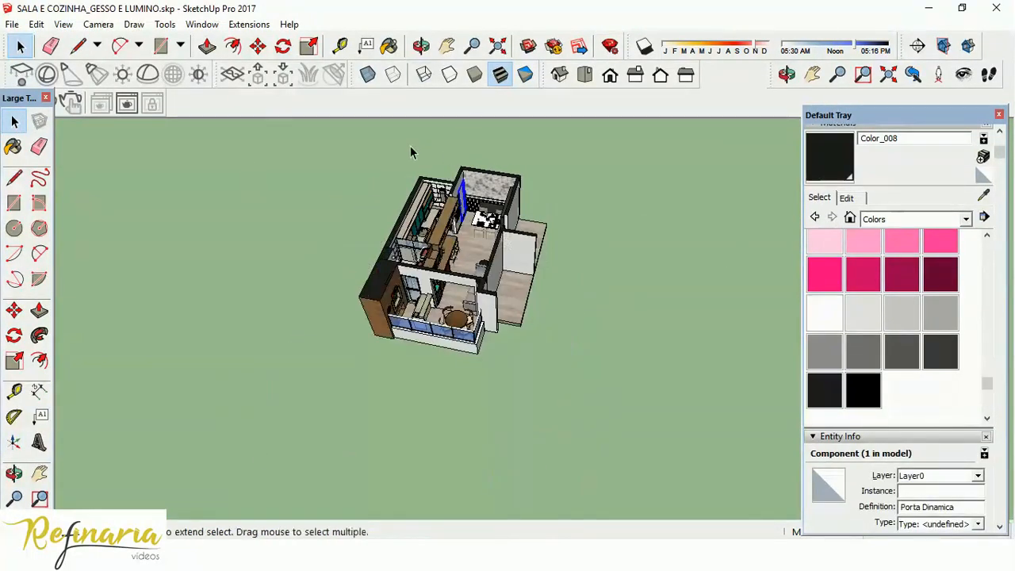
scroll(466, 179, "up", 2)
left_click(501, 192)
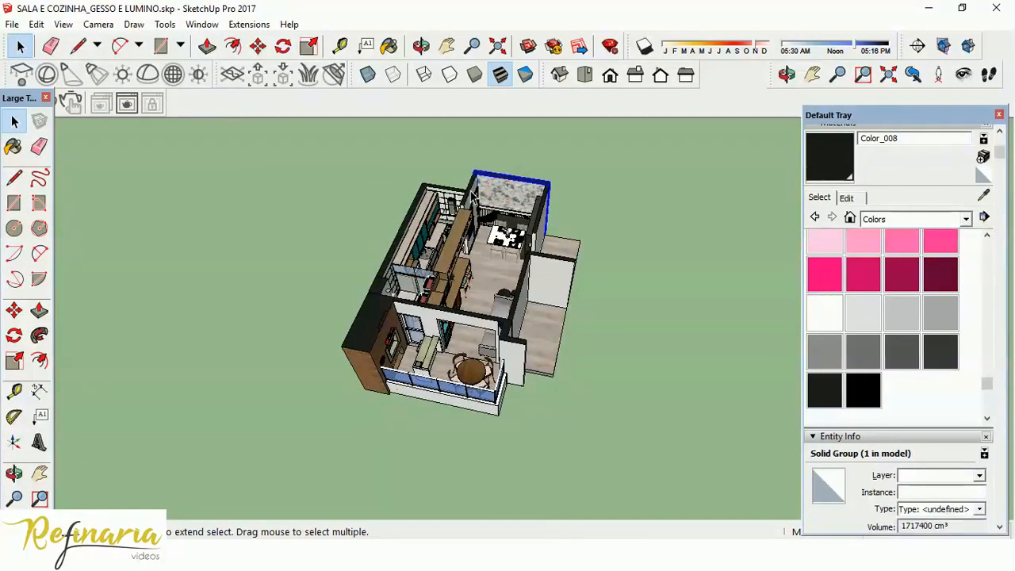
scroll(486, 187, "up", 3)
left_click(515, 179)
Select the entire apartment model and combine everything into a single group.
scroll(530, 180, "down", 5)
middle_click_drag(531, 180, 579, 232)
scroll(374, 238, "down", 1)
left_click_drag(351, 144, 619, 393)
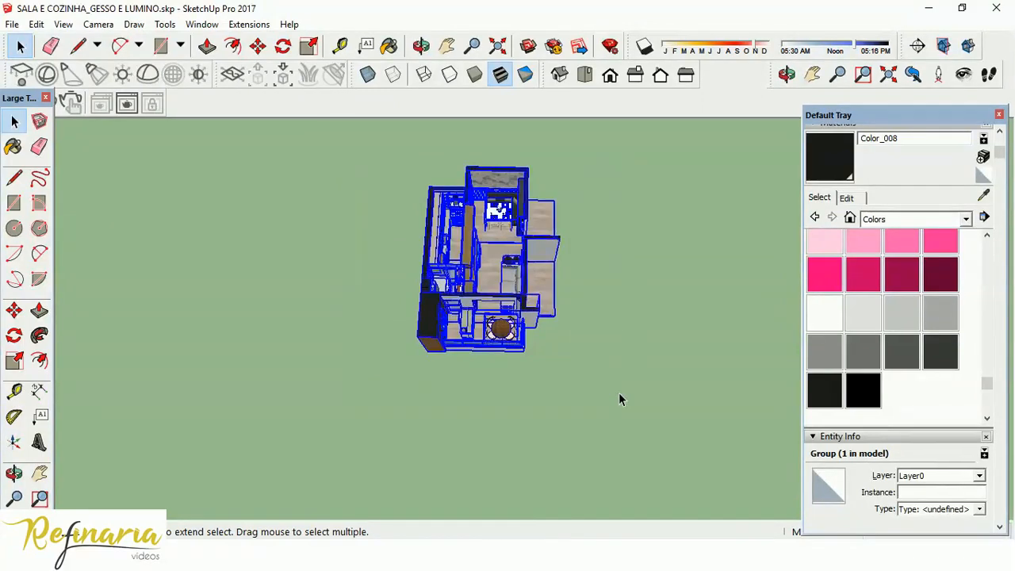
right_click(522, 283)
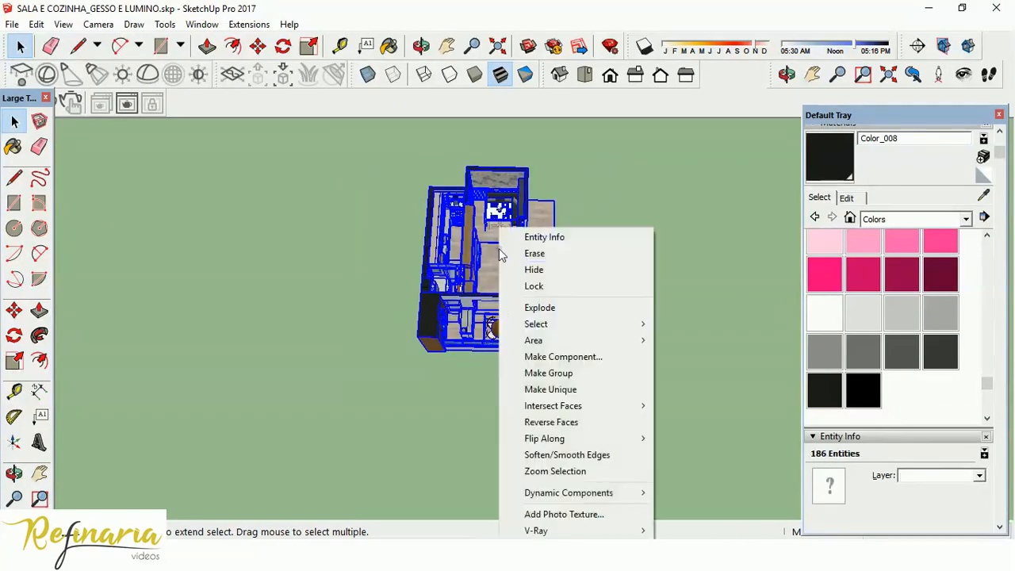
left_click(566, 373)
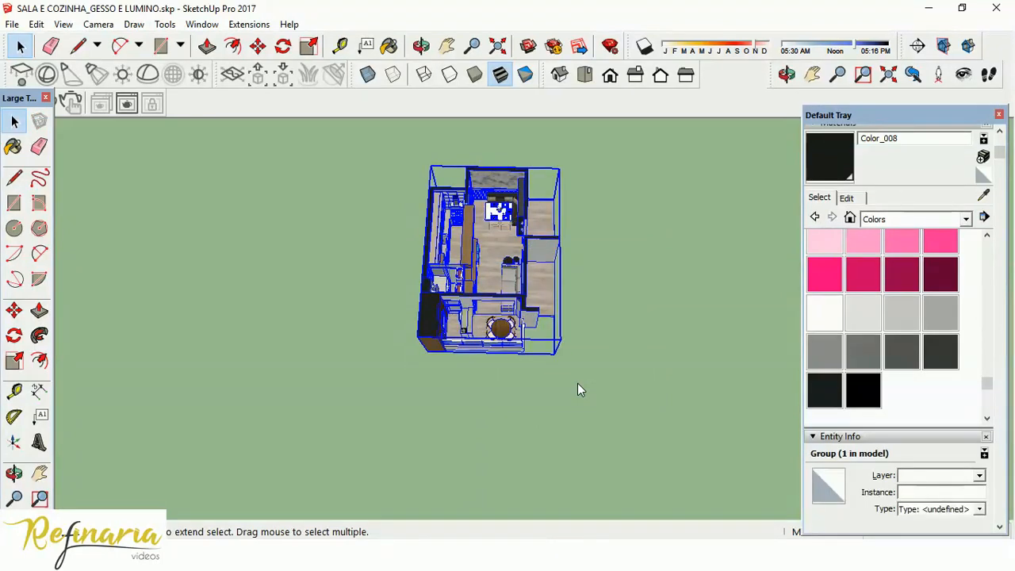
Draw the first ceiling outline line along the top inner edge of the dining room's back wall, from corner to corner.
scroll(511, 230, "up", 6)
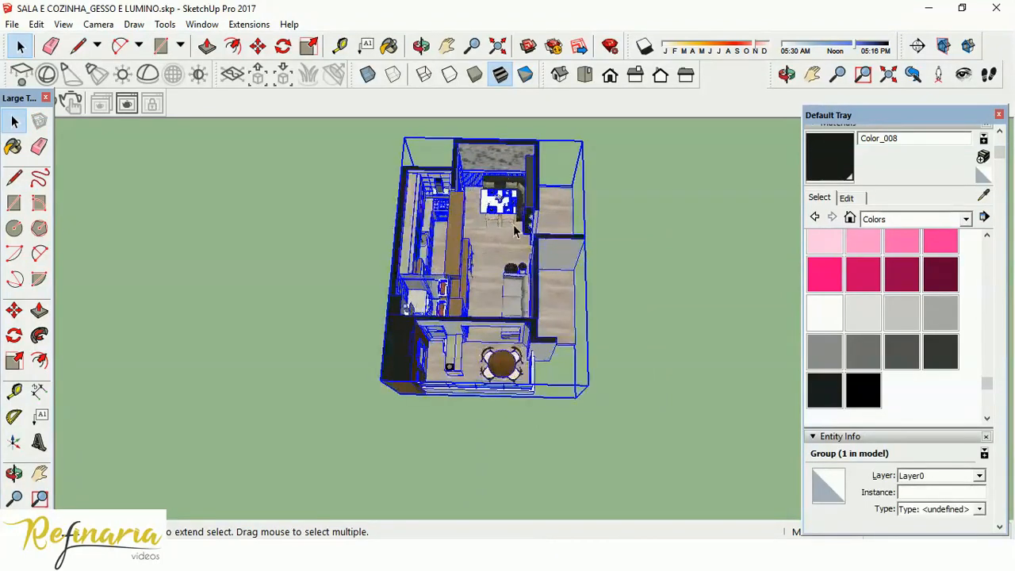
scroll(513, 379, "down", 4)
scroll(513, 379, "down", 1)
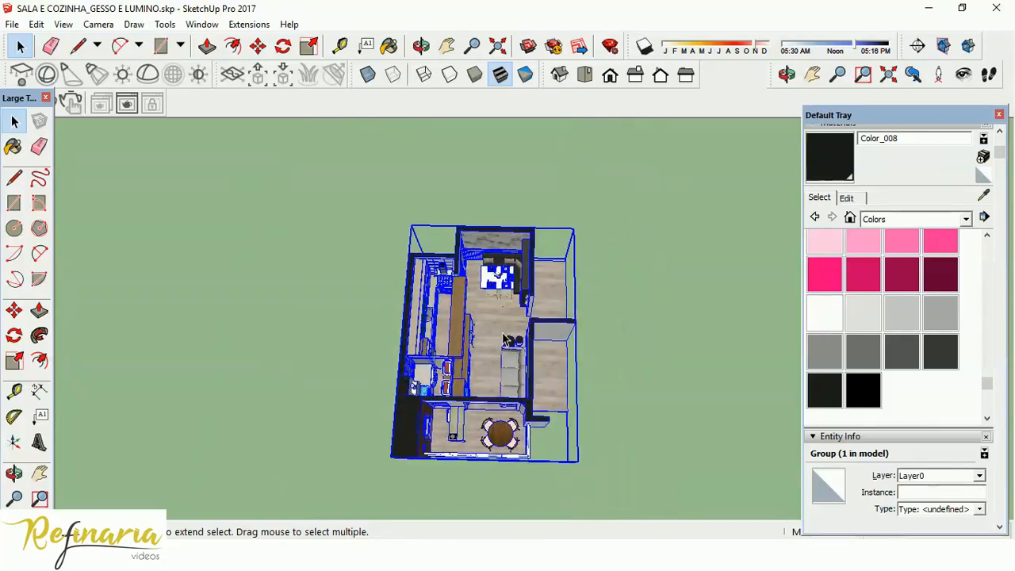
scroll(506, 339, "up", 2)
left_click(15, 179)
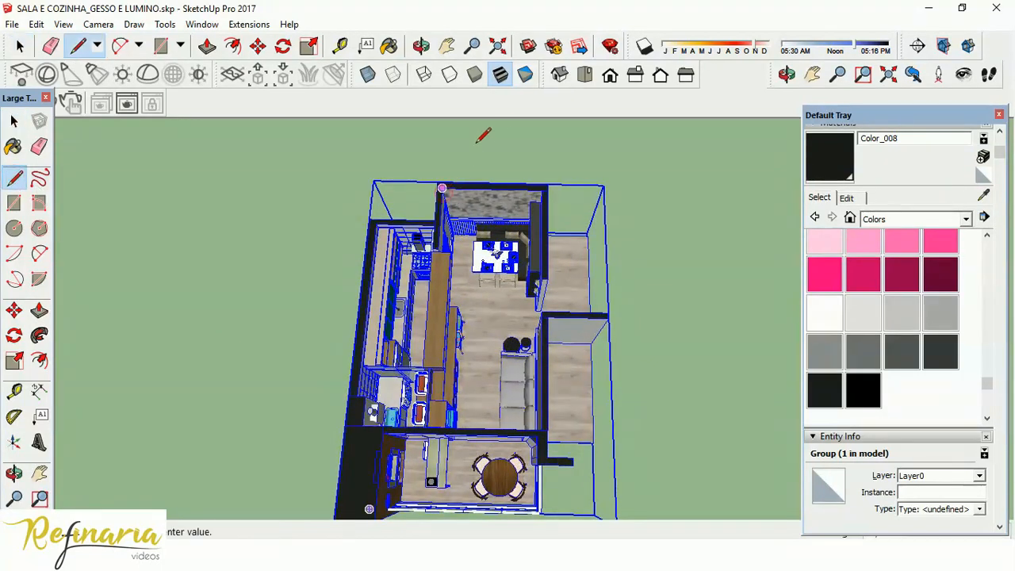
scroll(533, 182, "up", 2)
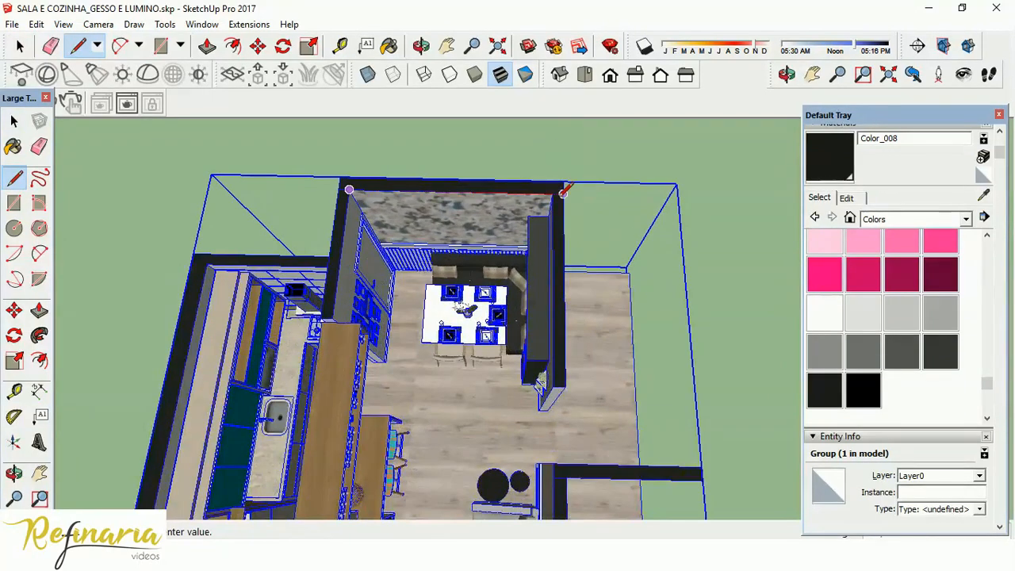
left_click(551, 192)
Trace the ceiling outline along the dining room's side wall, across the doorway opening and down the living room wall to its far corner.
scroll(499, 155, "down", 4)
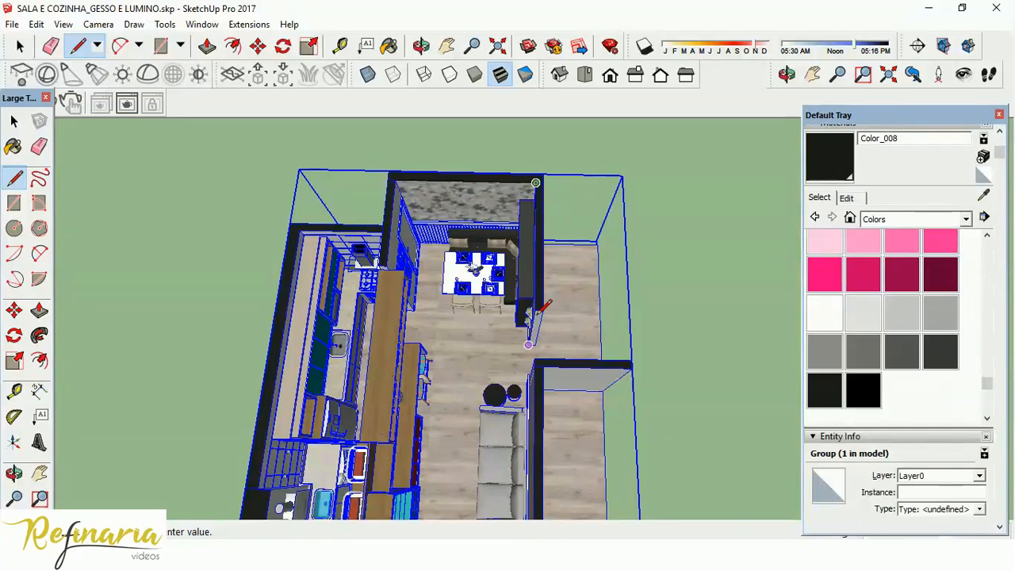
scroll(538, 311, "up", 2)
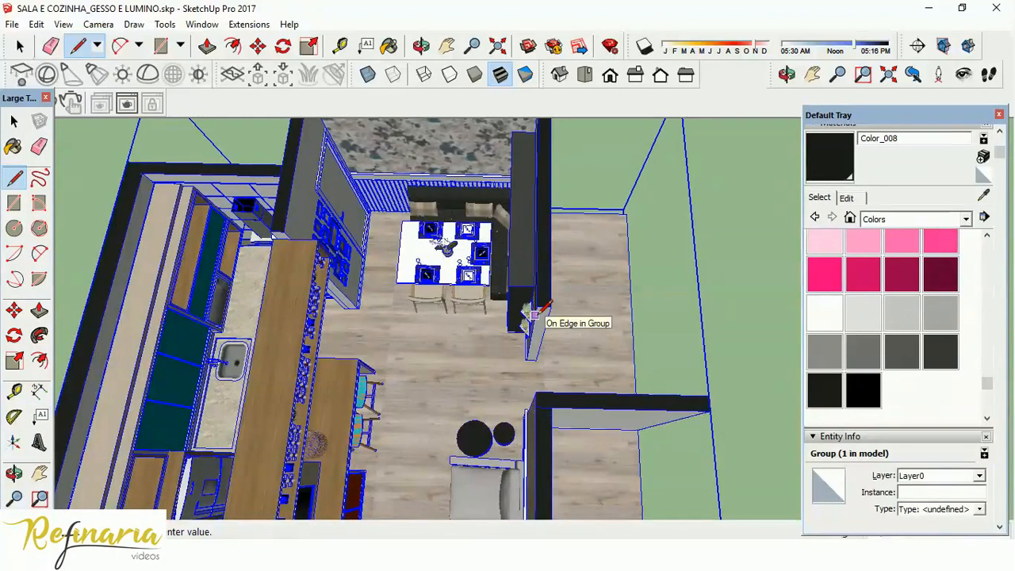
left_click(536, 307)
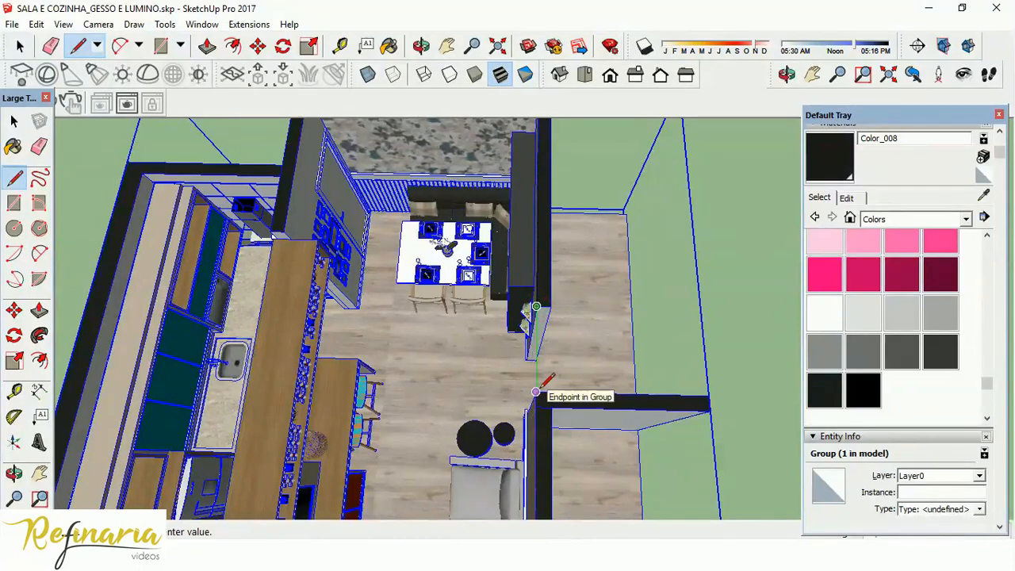
scroll(565, 179, "down", 3)
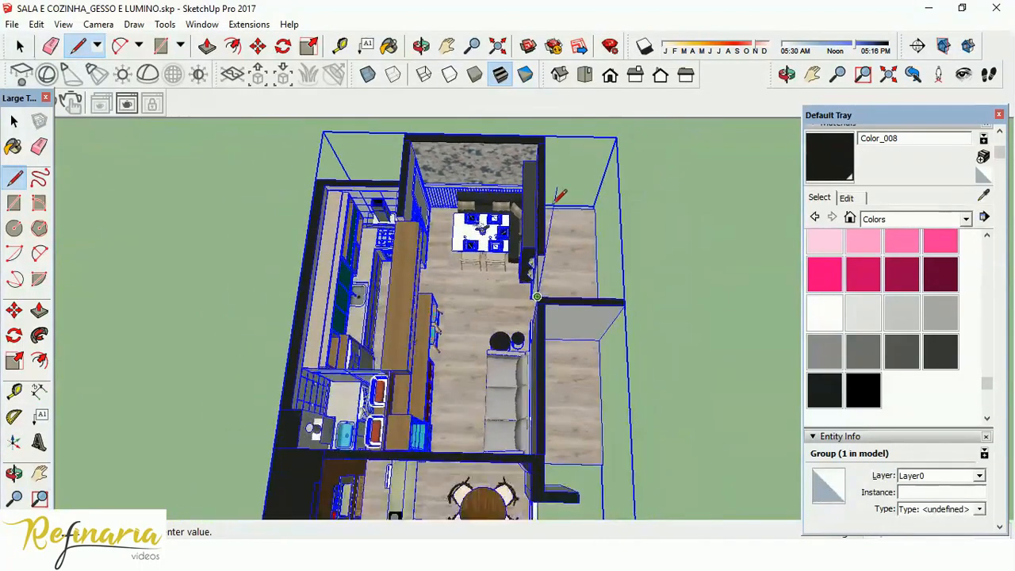
left_click(536, 453)
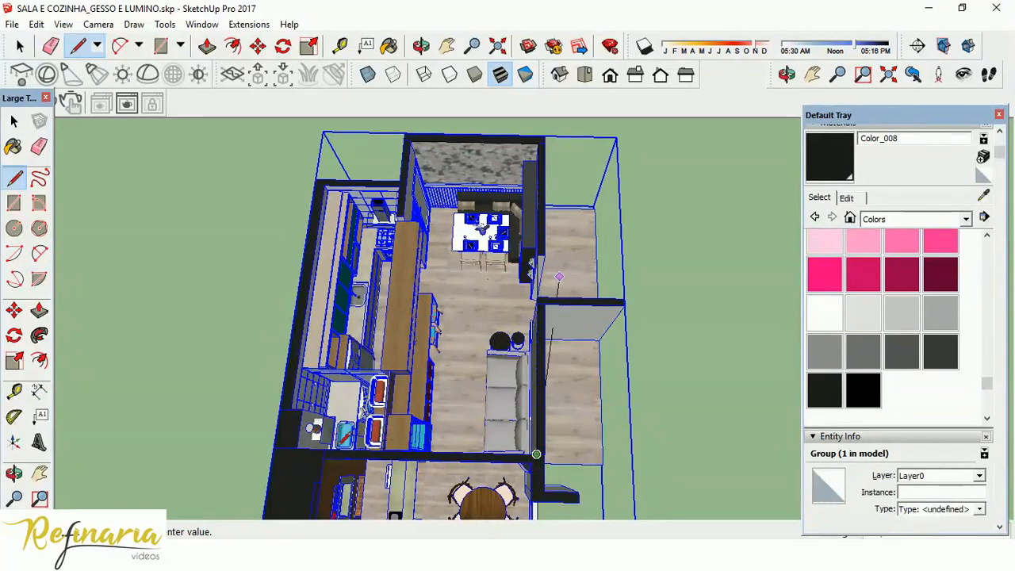
Continue the outline along the far wall, around the laundry corner, kitchen walls and partition, closing it at the dining room's starting corner.
left_click(296, 448)
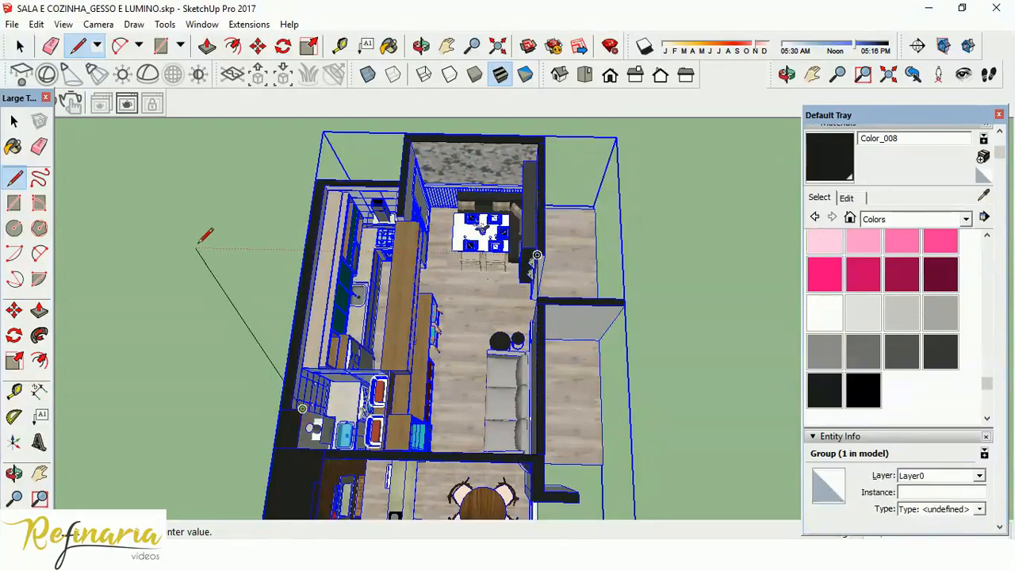
scroll(300, 421, "up", 5)
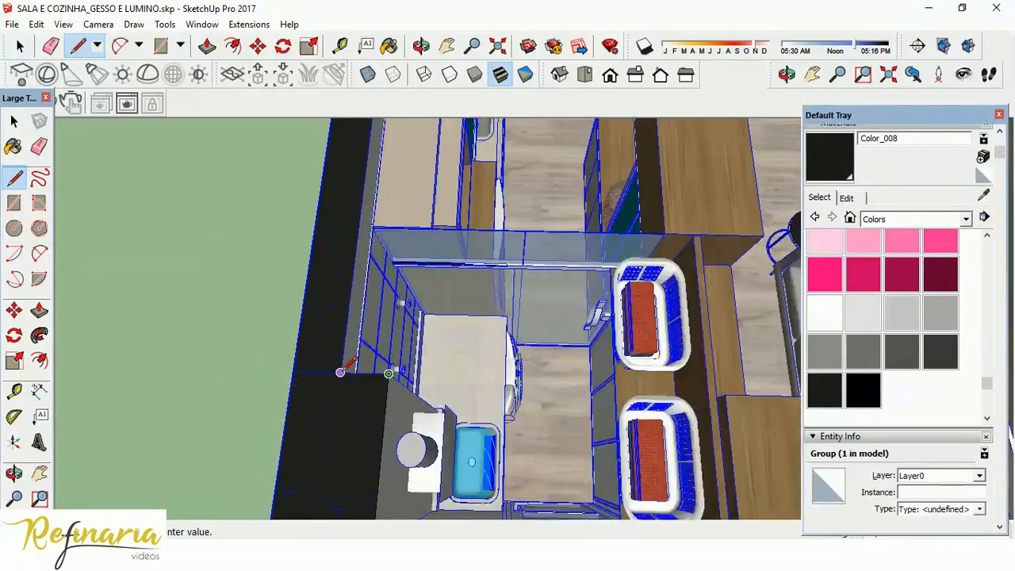
scroll(377, 406, "down", 6)
scroll(377, 251, "up", 2)
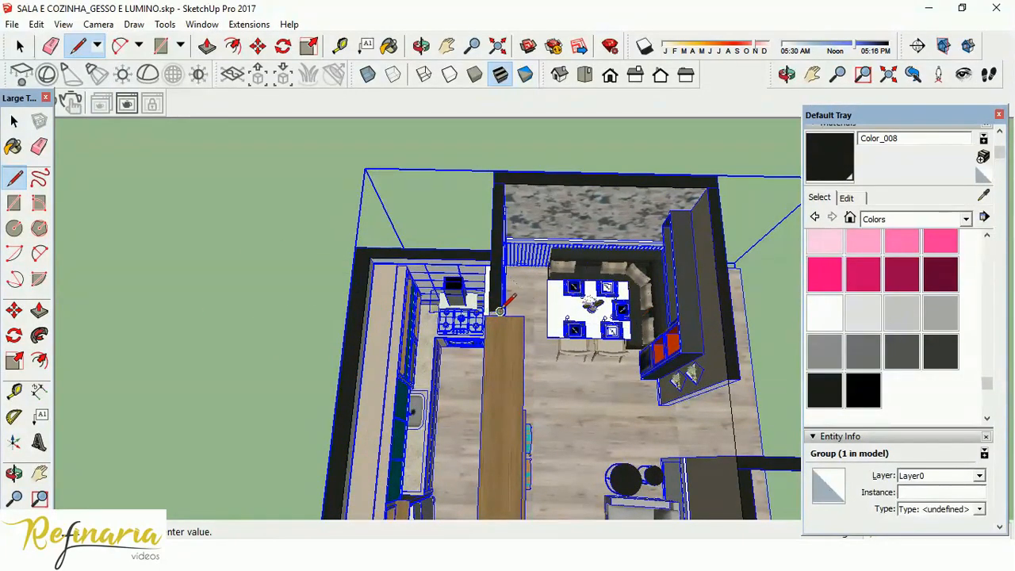
left_click(504, 183)
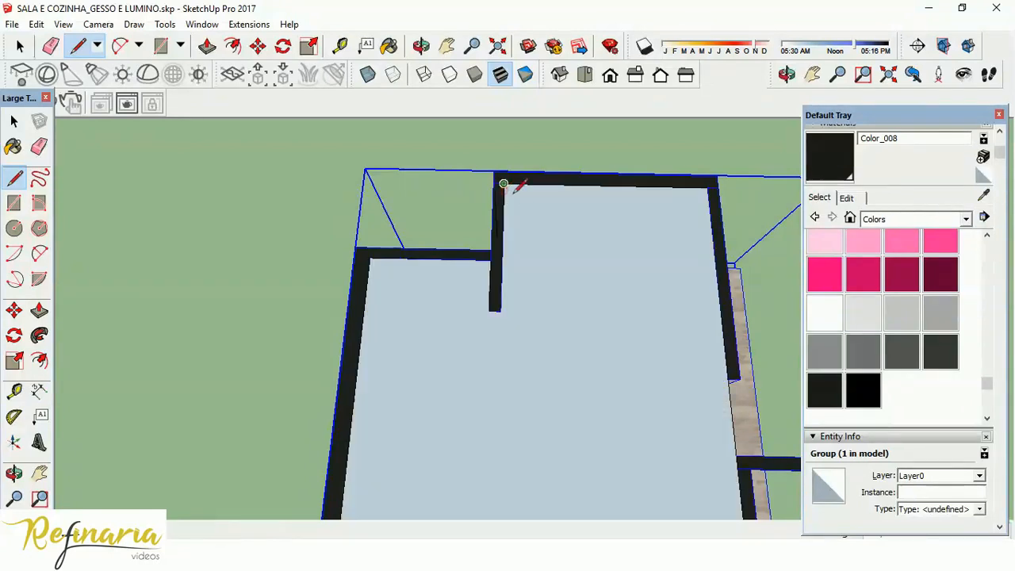
Select the new ceiling face and examine how it meets the walls from above and from inside the rooms.
scroll(437, 167, "down", 5)
key("space")
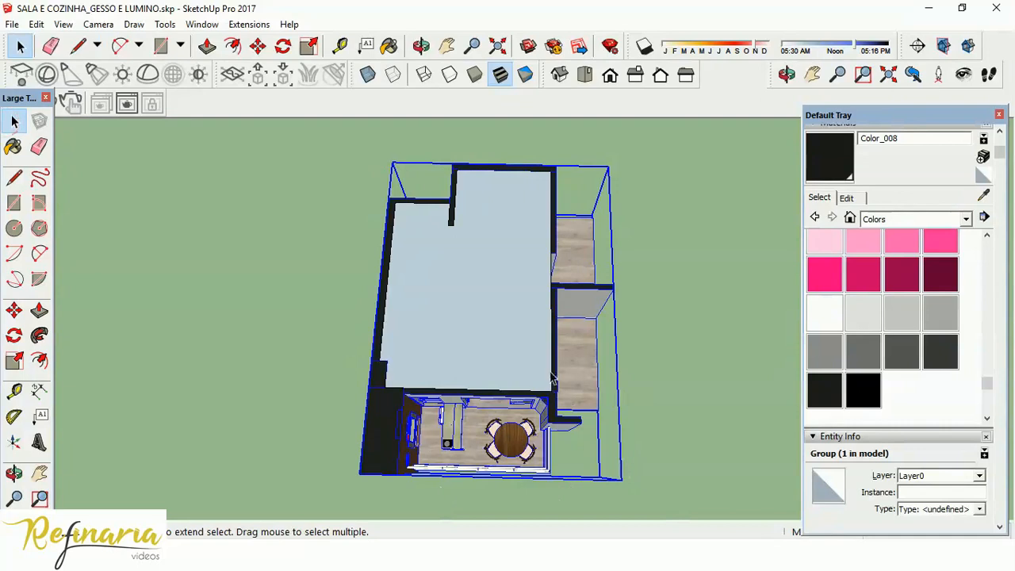
left_click(529, 293)
scroll(523, 227, "up", 2)
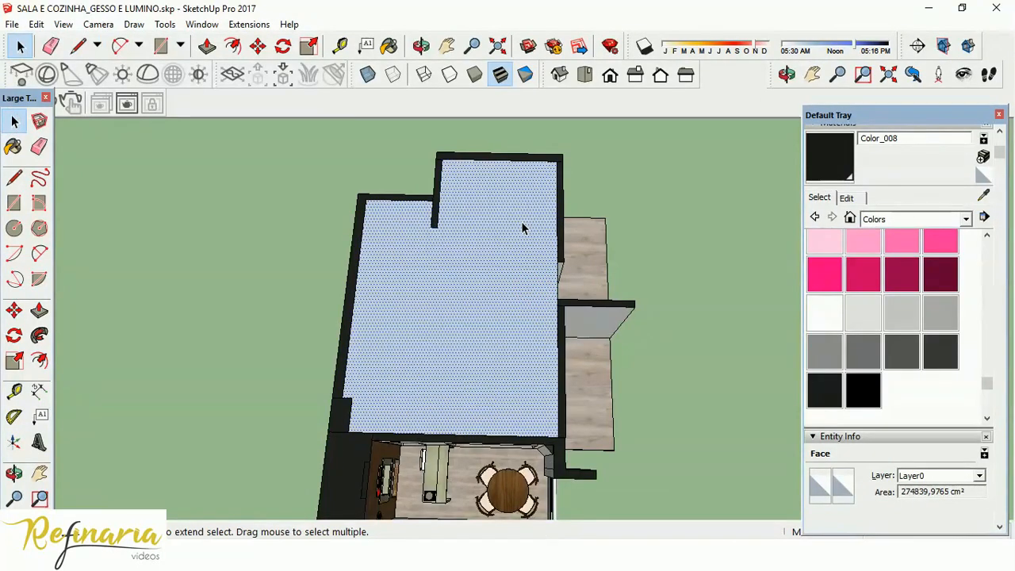
scroll(470, 167, "up", 3)
scroll(461, 173, "up", 2)
middle_click_drag(461, 256, 525, 100)
scroll(283, 331, "up", 6)
key("space")
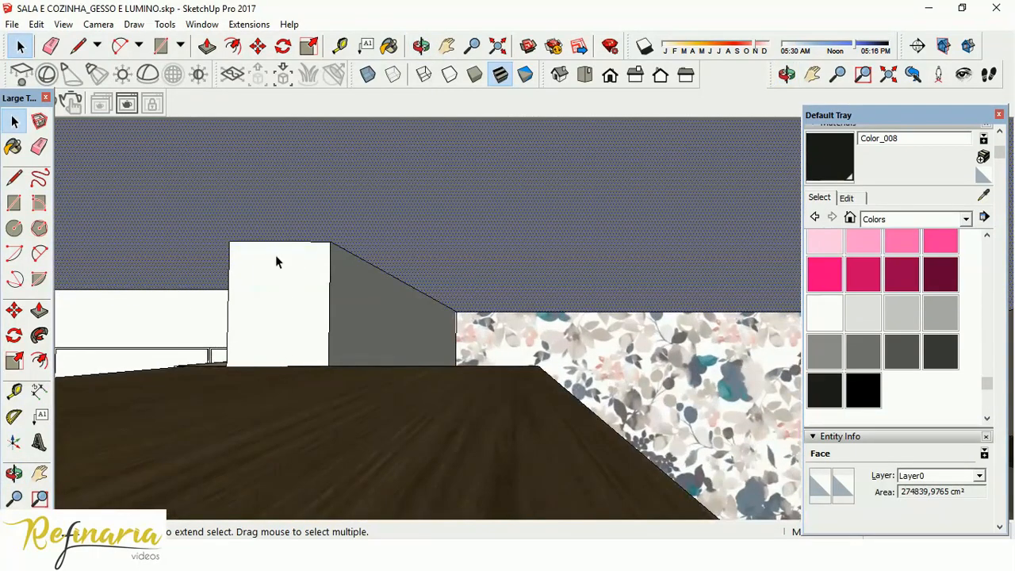
middle_click_drag(278, 373, 380, 215)
scroll(380, 215, "down", 8)
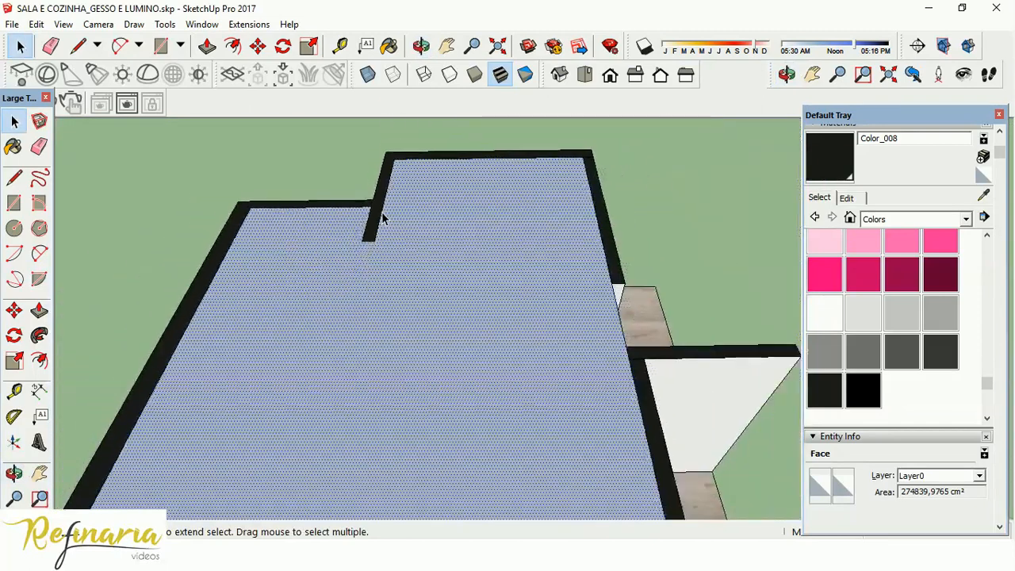
View the rooms beneath the ceiling face with X-ray display, and return to the opaque display.
middle_click_drag(634, 277, 639, 336)
scroll(527, 252, "up", 2)
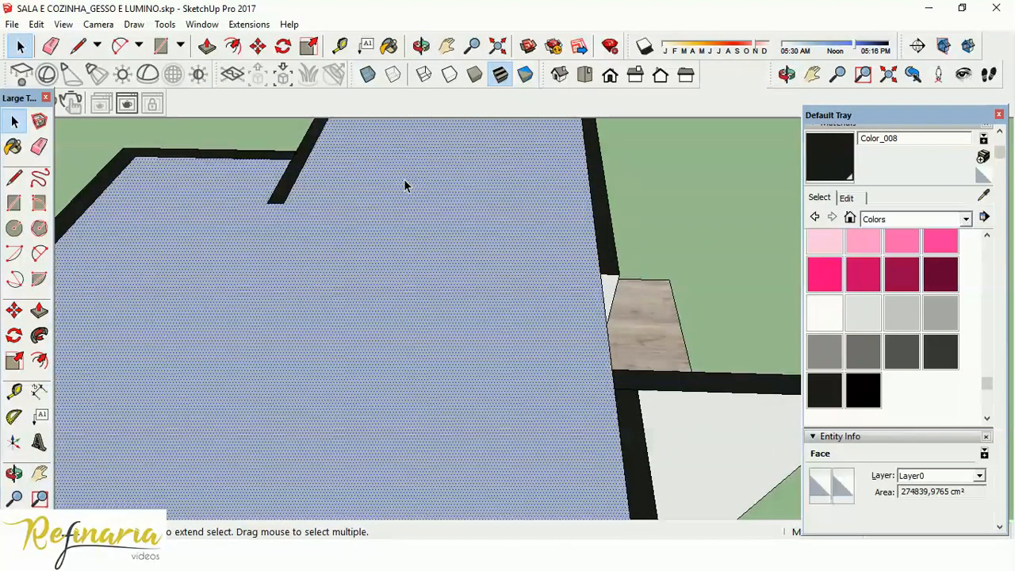
scroll(469, 278, "down", 2)
scroll(469, 273, "down", 1)
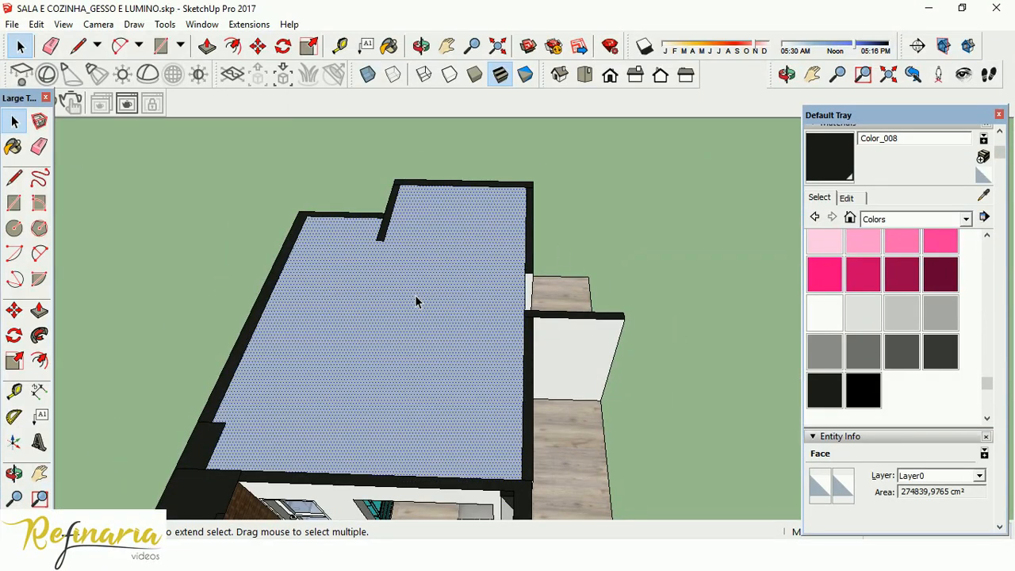
scroll(428, 235, "up", 2)
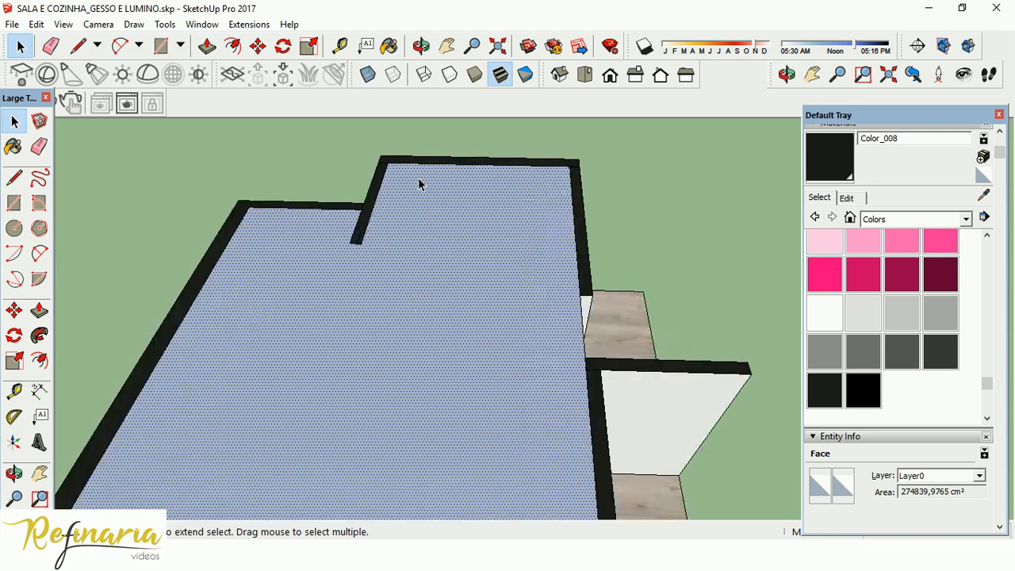
scroll(426, 287, "down", 2)
scroll(426, 287, "up", 1)
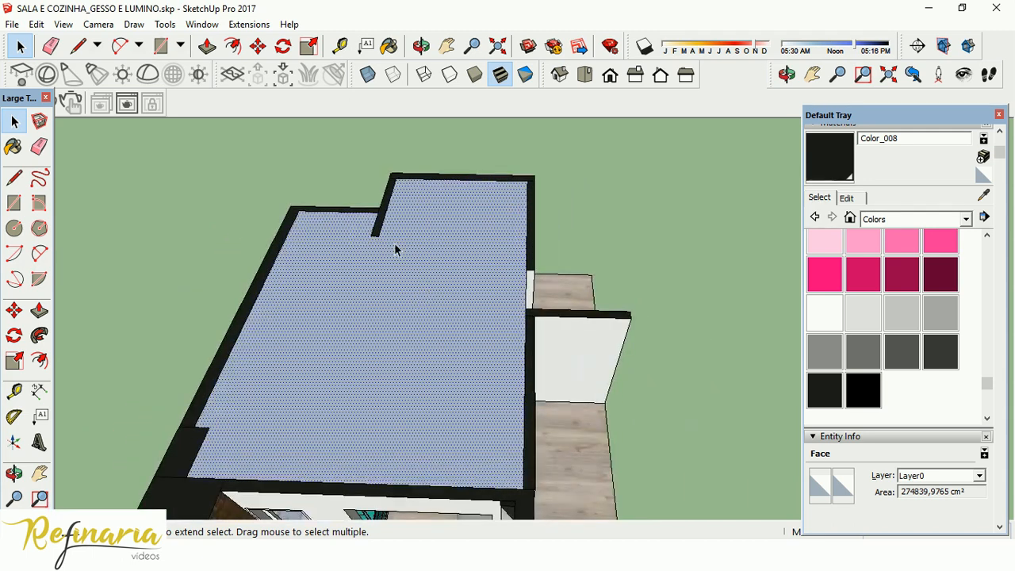
left_click(373, 75)
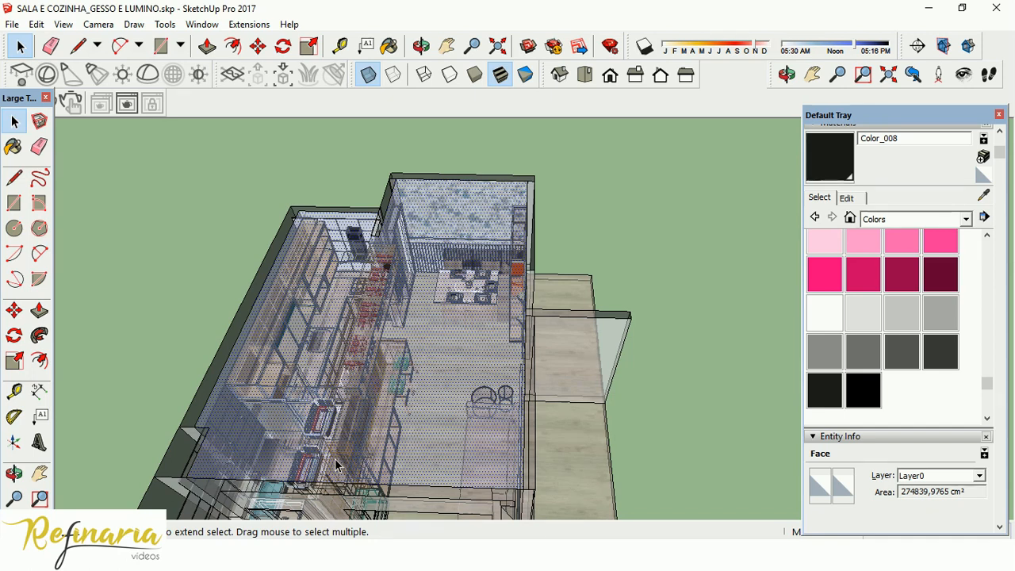
left_click(373, 78)
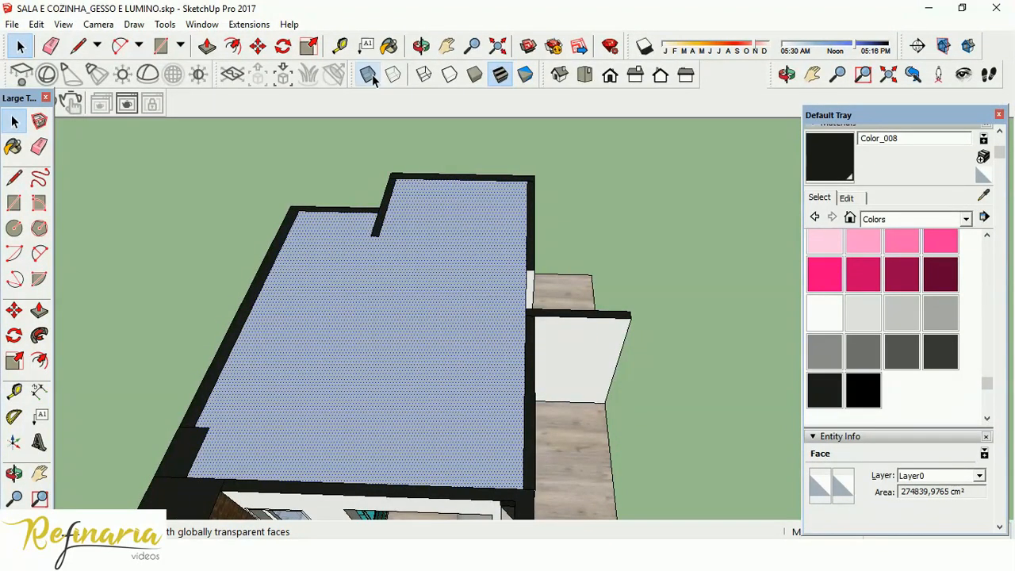
Push/pull the ceiling face downward into the rooms to give the plaster ceiling its thickness.
middle_click_drag(641, 349, 358, 287)
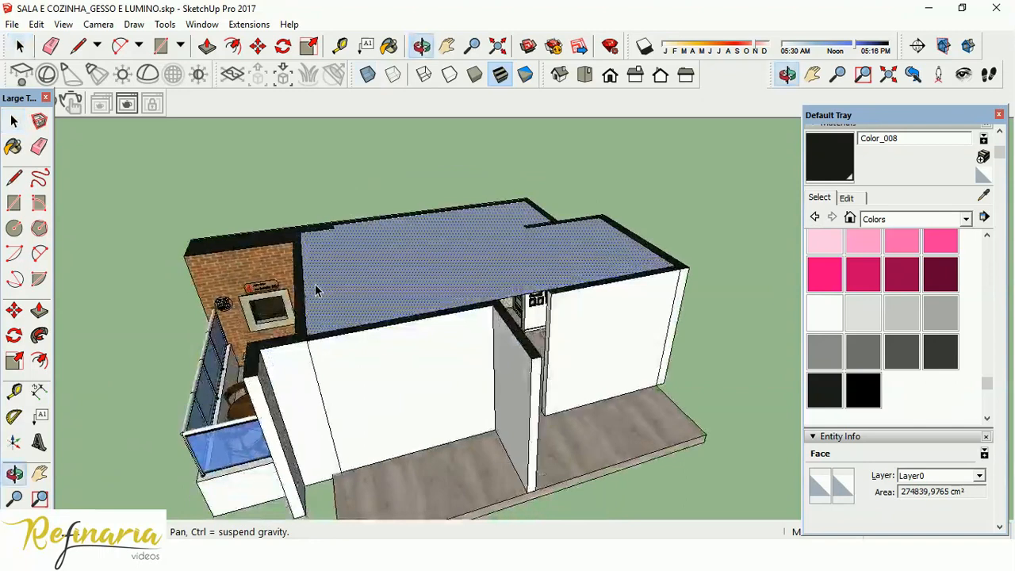
scroll(522, 233, "up", 5)
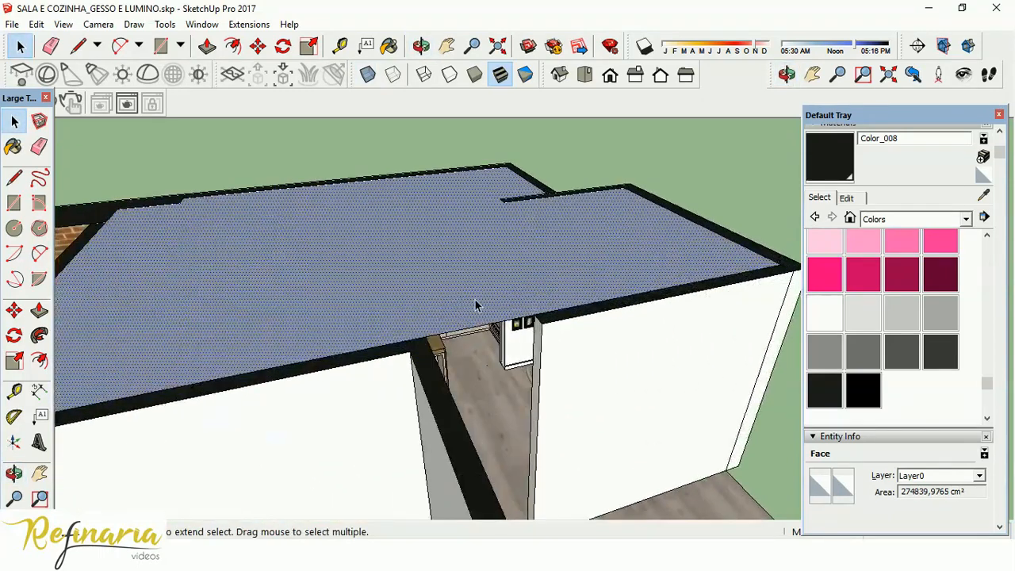
scroll(486, 288, "up", 3)
left_click(39, 310)
middle_click_drag(443, 353, 123, 263)
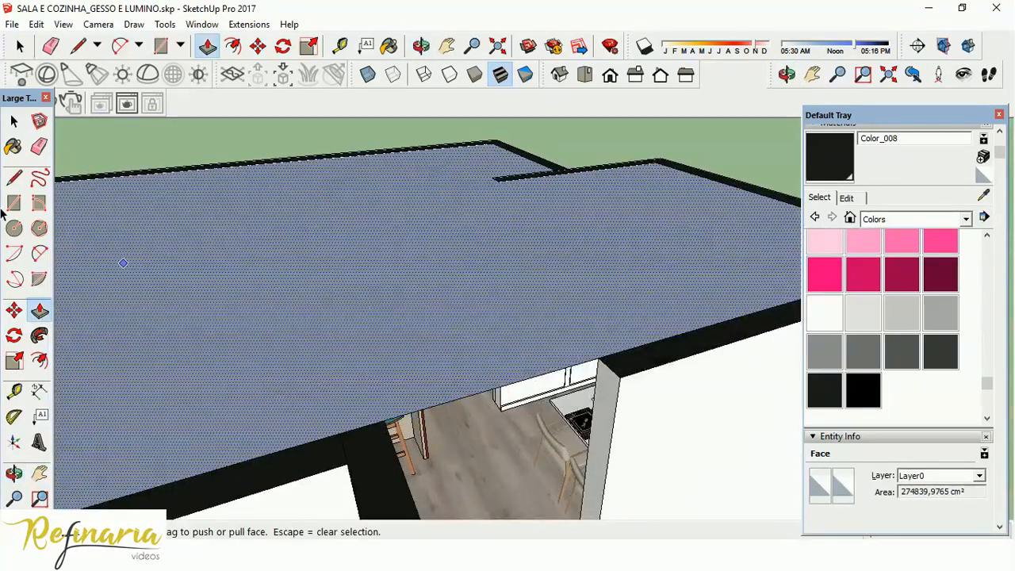
left_click(527, 247)
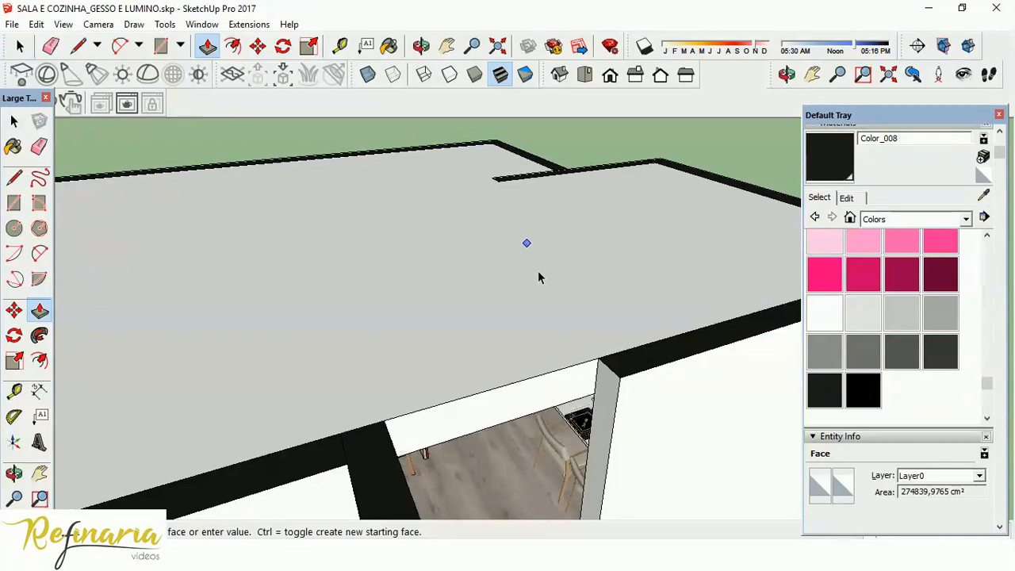
left_click(542, 281)
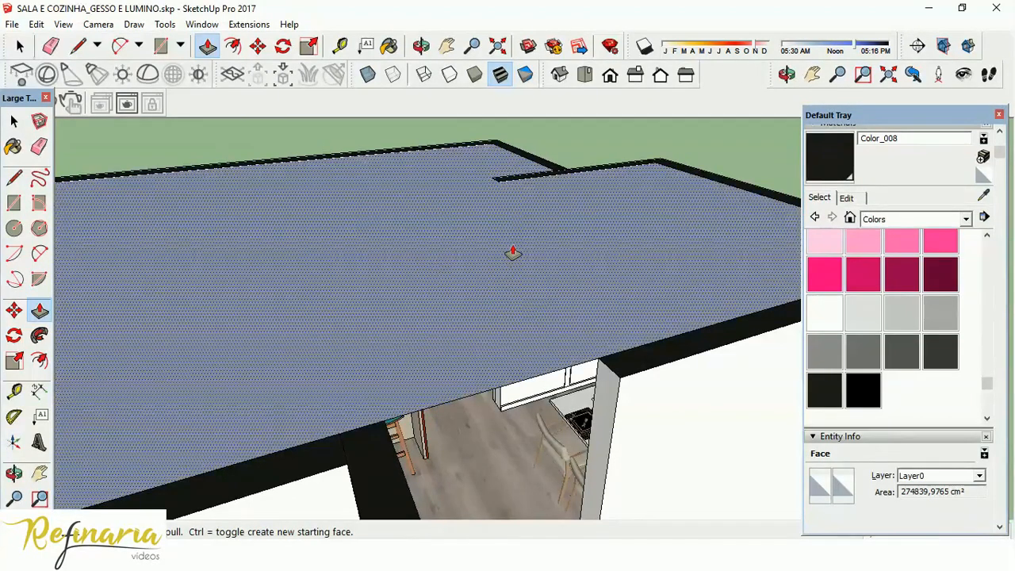
left_click(518, 256)
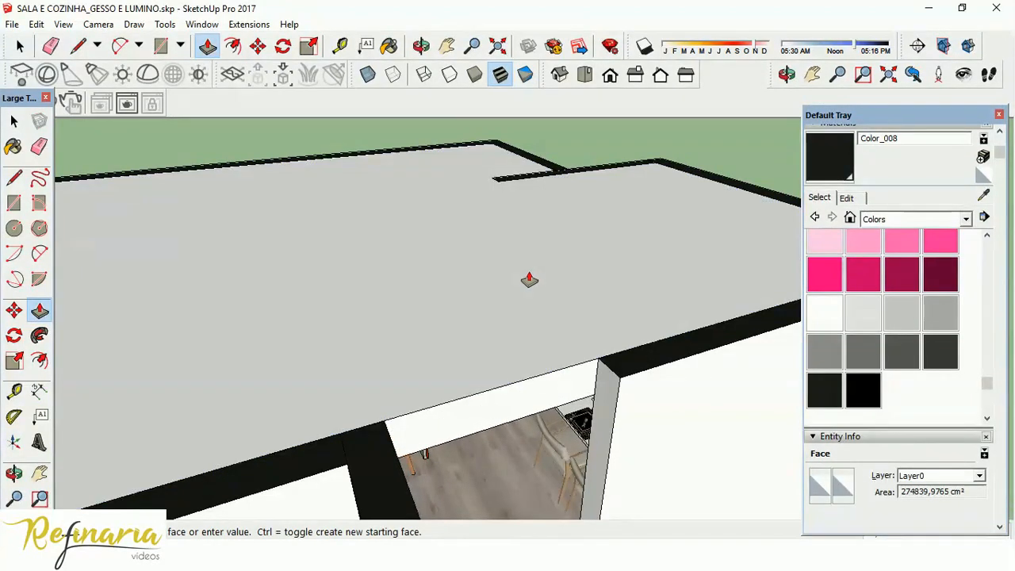
left_click(530, 279)
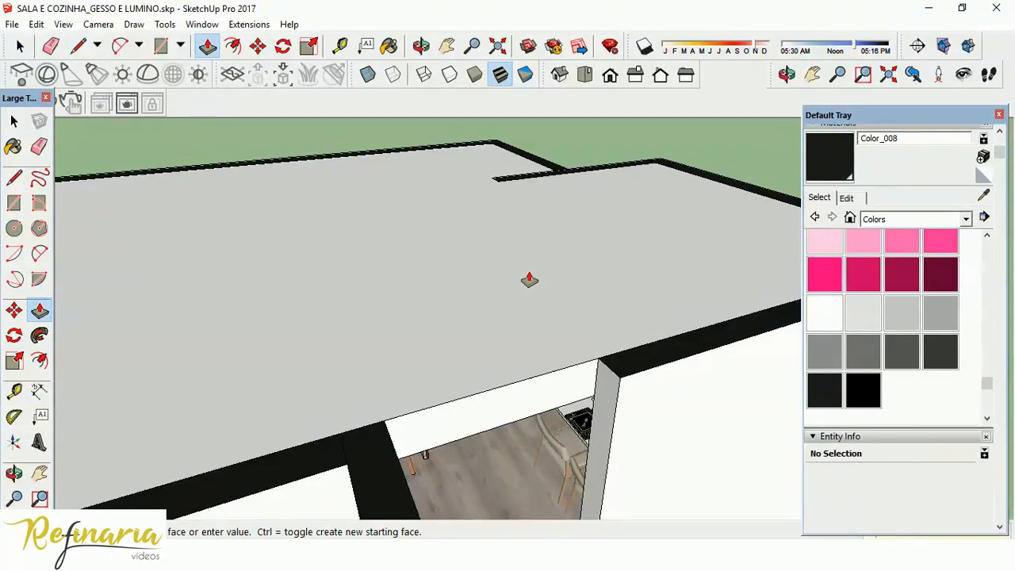
Adjust the ceiling's underside with Push/Pull so it sits level with the top of the wooden wine shelf.
left_click(14, 121)
middle_click_drag(525, 456, 566, 298)
scroll(519, 354, "up", 5)
middle_click_drag(661, 436, 753, 409)
left_click(433, 286)
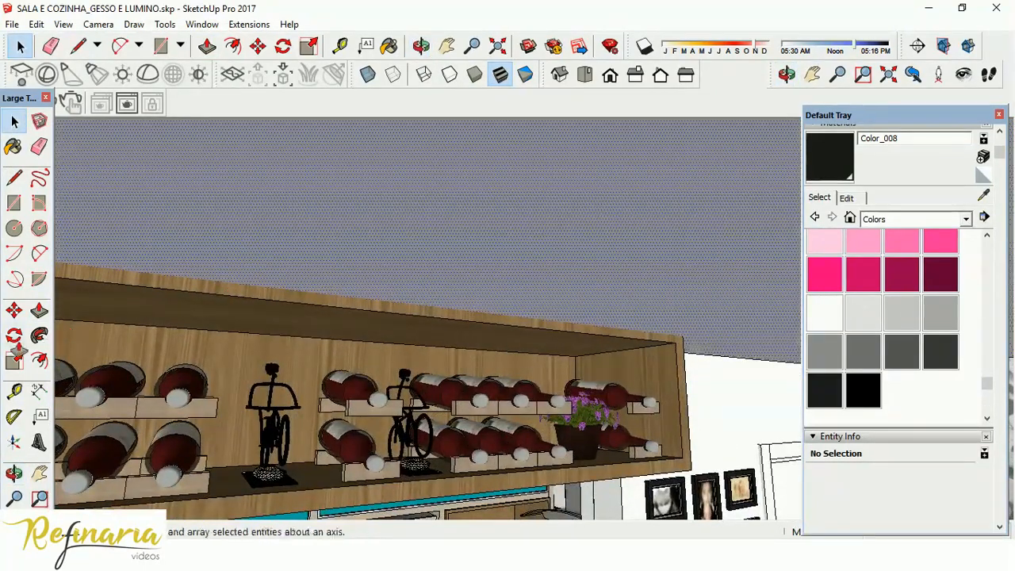
left_click(38, 310)
left_click(211, 260)
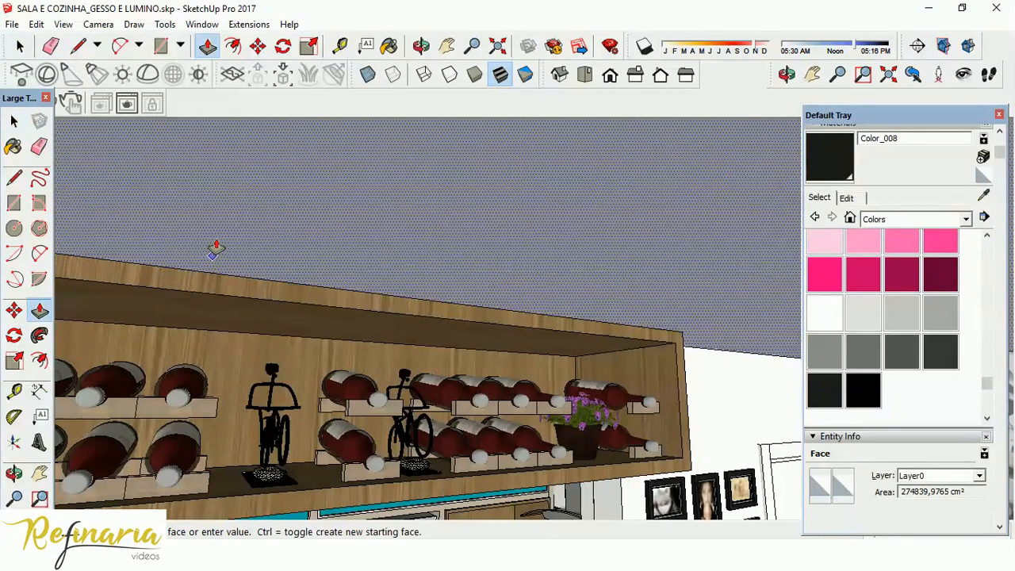
middle_click_drag(415, 324, 680, 519)
scroll(686, 249, "down", 3)
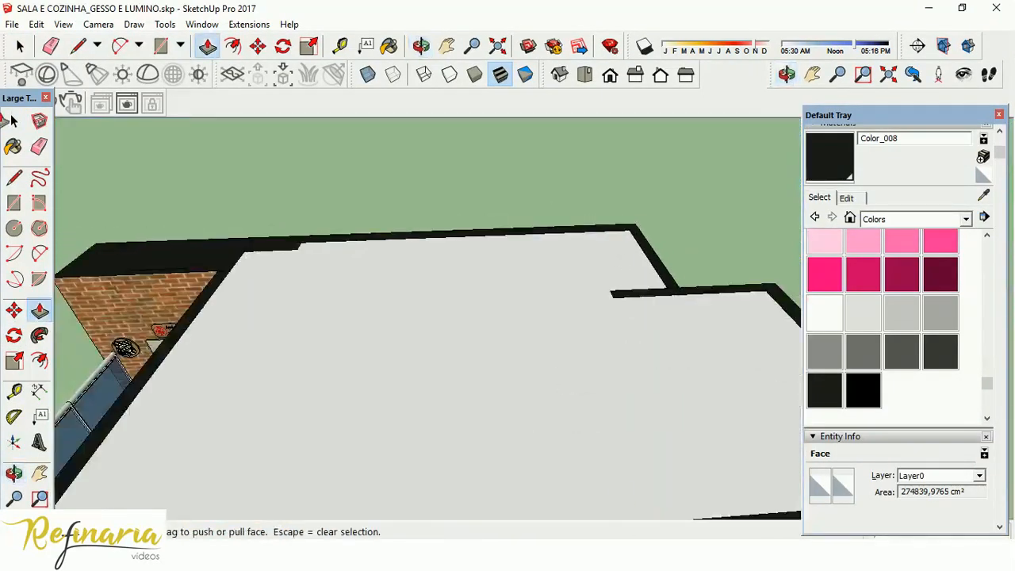
Measure the ceiling's thickness at the door opening, from its top edge to its lower edge.
left_click(13, 122)
middle_click_drag(370, 436, 278, 272)
scroll(356, 291, "up", 3)
scroll(351, 337, "down", 3)
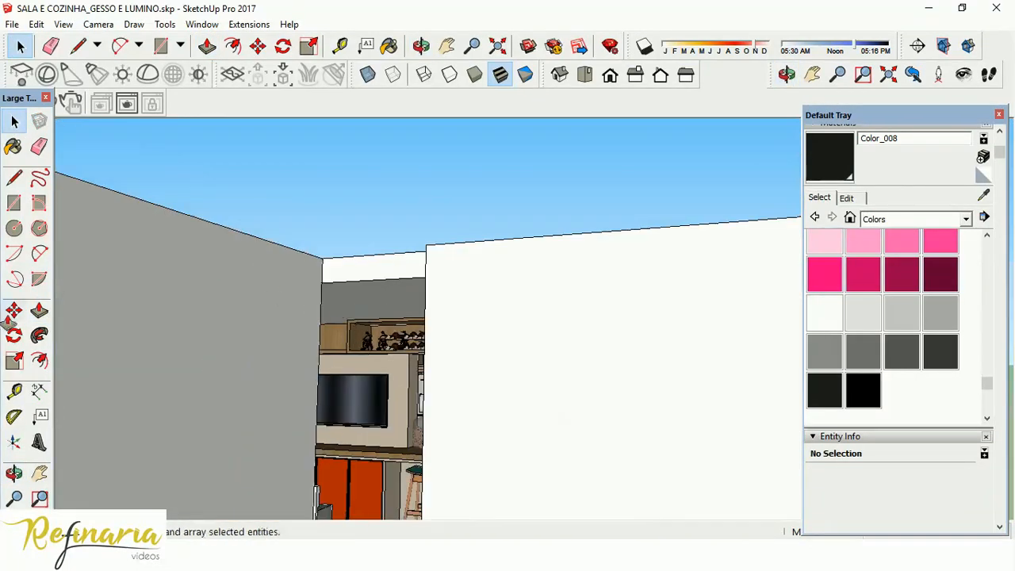
left_click(15, 392)
left_click(390, 254)
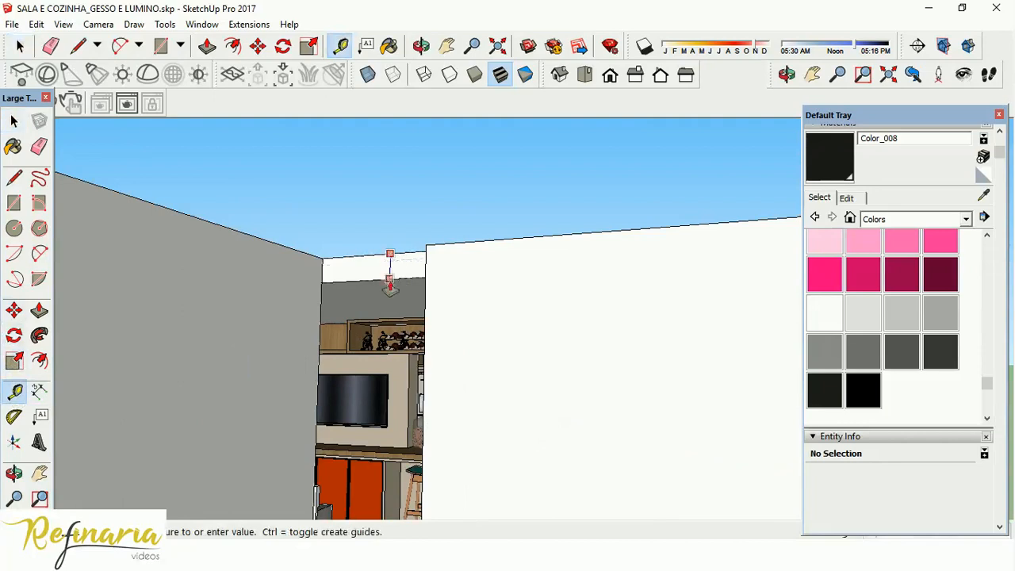
left_click(389, 279)
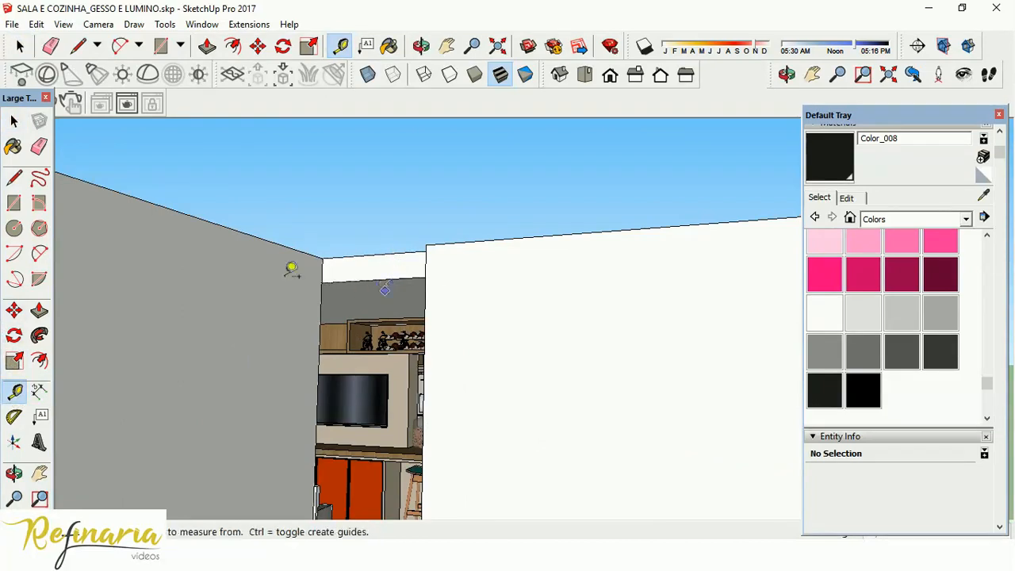
left_click(14, 122)
Examine the thickened ceiling from above and its underside from inside, near the kitchen cabinets.
middle_click_drag(587, 392, 797, 518)
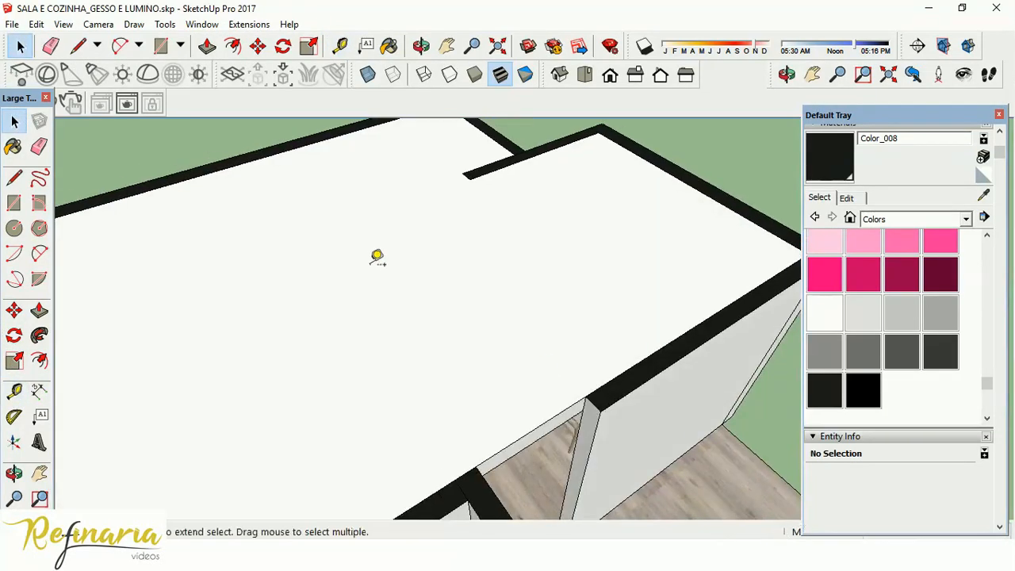
middle_click_drag(376, 256, 632, 323)
scroll(547, 212, "down", 5)
scroll(547, 213, "up", 6)
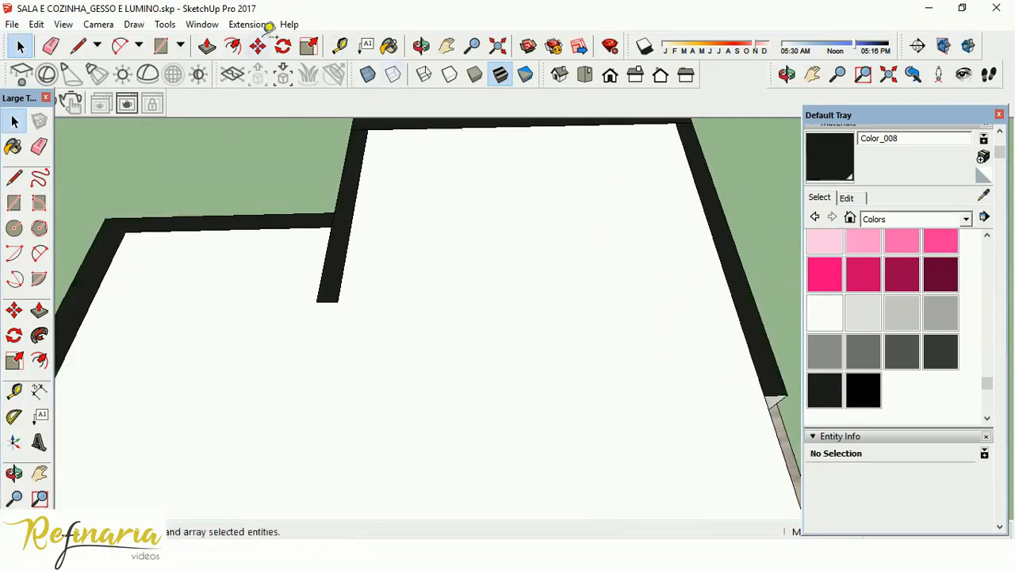
middle_click_drag(597, 284, 512, 265)
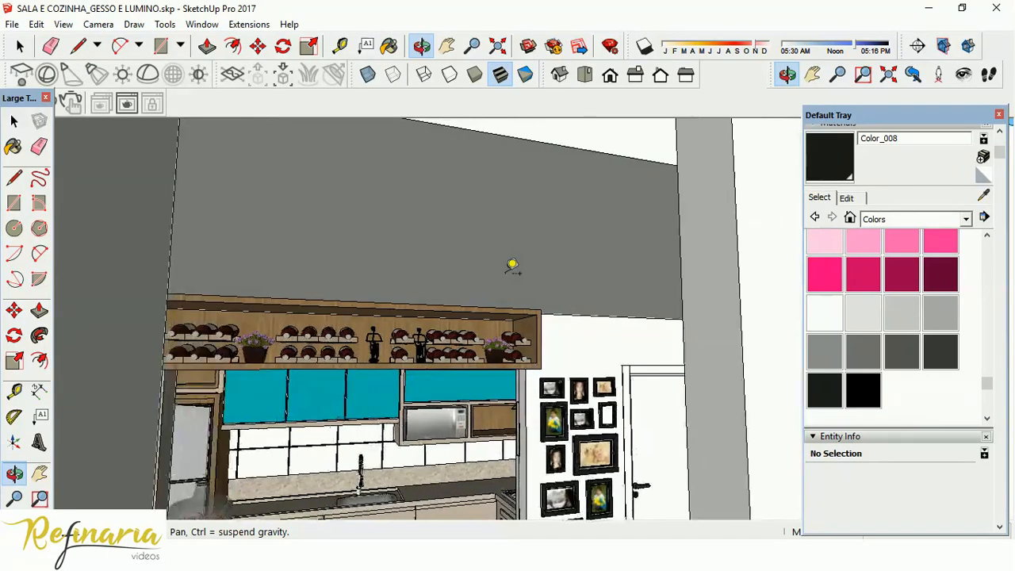
Switch to the AutoCAD drawing and examine where the ceiling meets the wall in section CORTE BB, then return to SketchUp.
key("space")
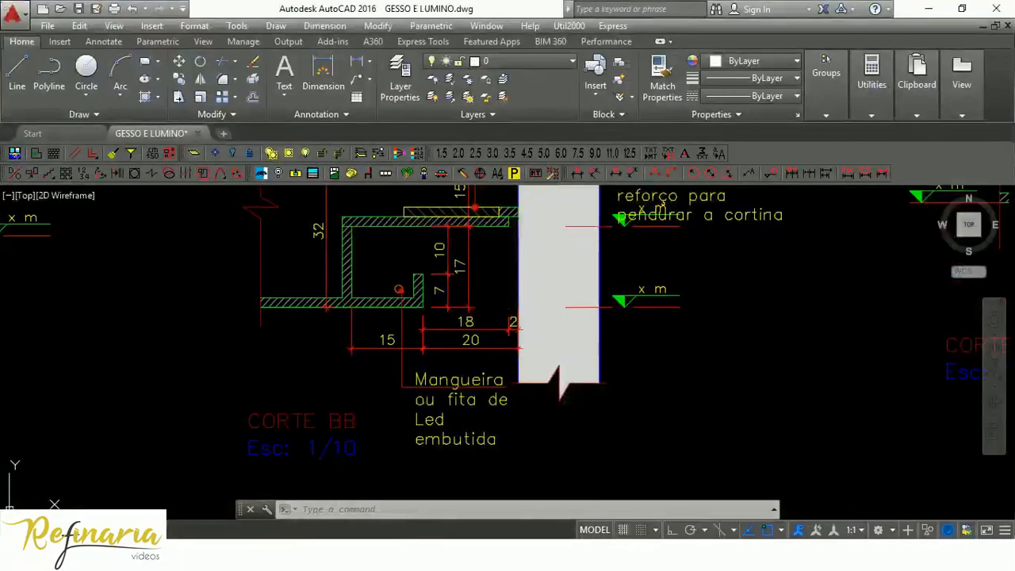
scroll(517, 199, "up", 6)
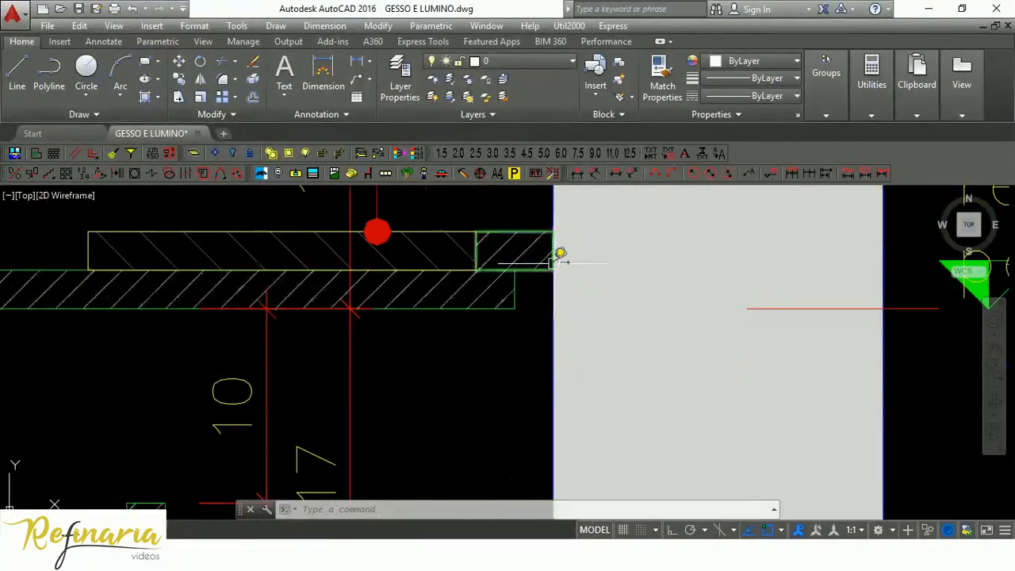
scroll(521, 288, "down", 5)
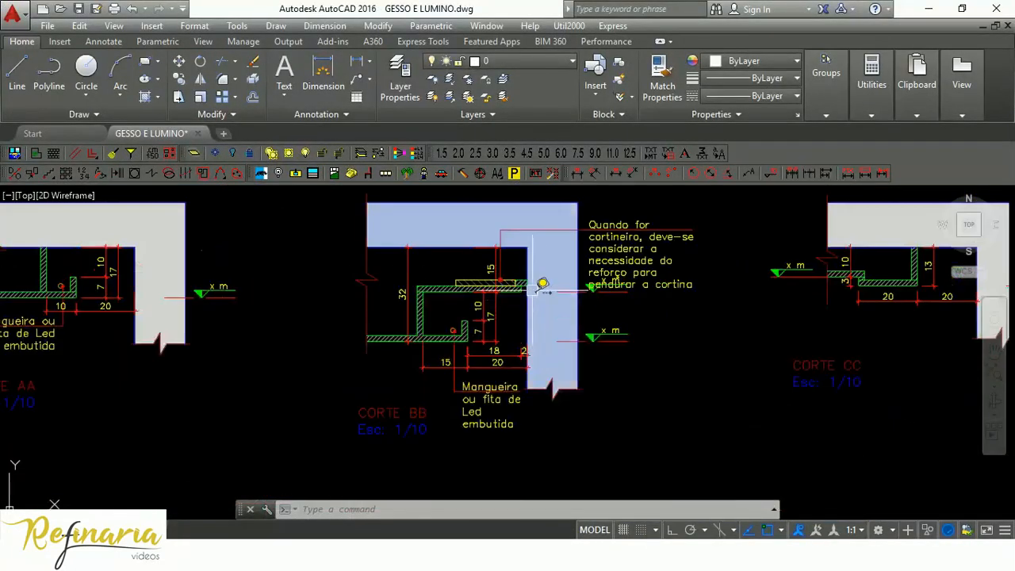
scroll(530, 291, "up", 5)
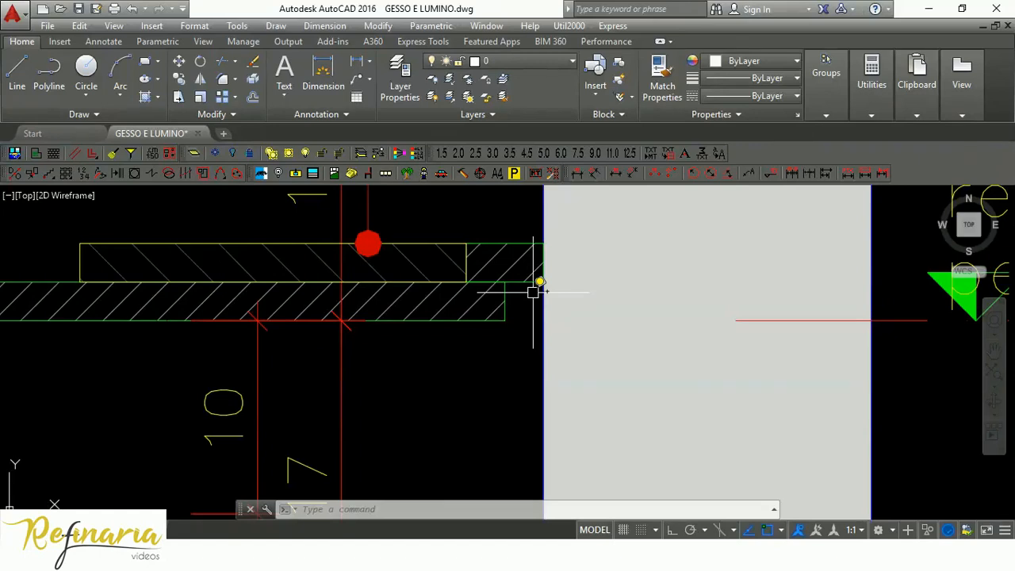
scroll(536, 288, "down", 3)
scroll(537, 285, "up", 3)
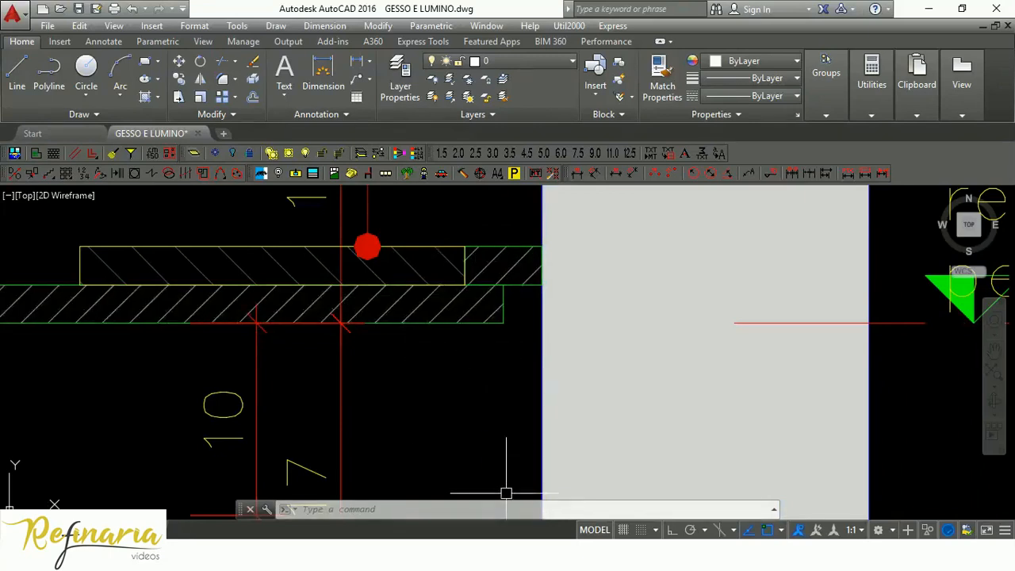
key("alt+Tab")
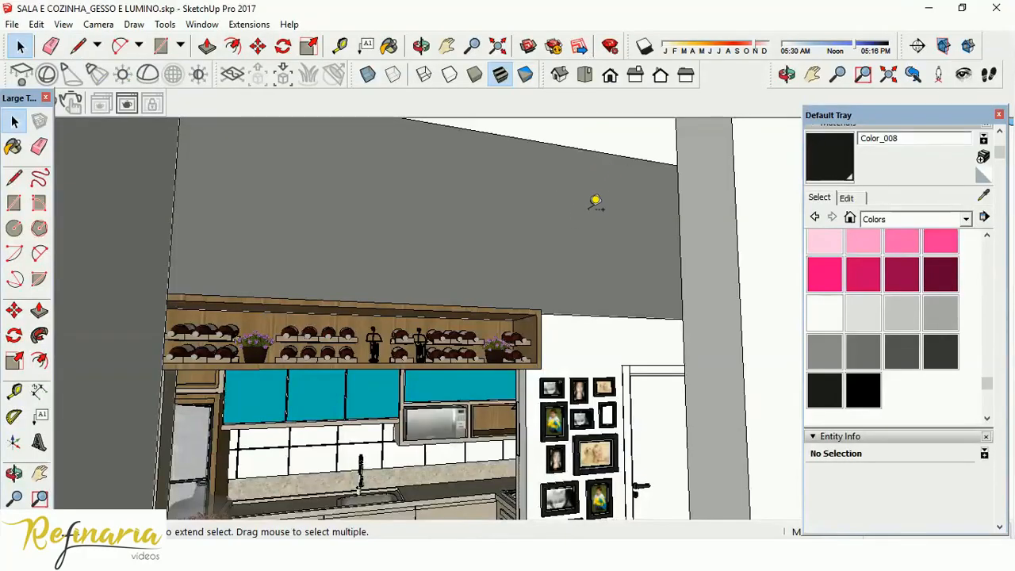
Offset the ceiling underside's outline inward to create a narrow perimeter strip along the walls.
left_click(592, 295)
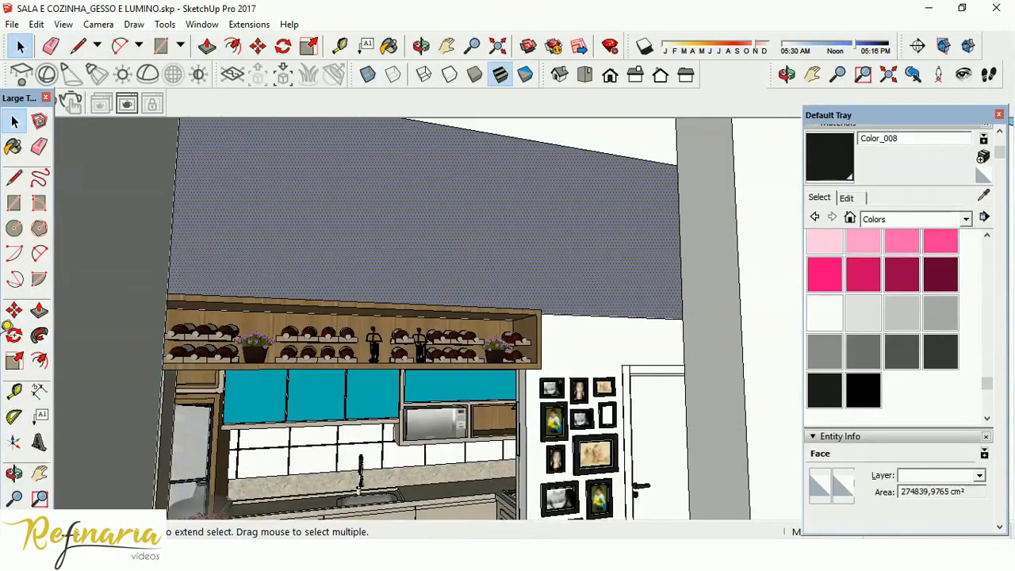
left_click(39, 359)
left_click(40, 359)
middle_click_drag(557, 169, 435, 317)
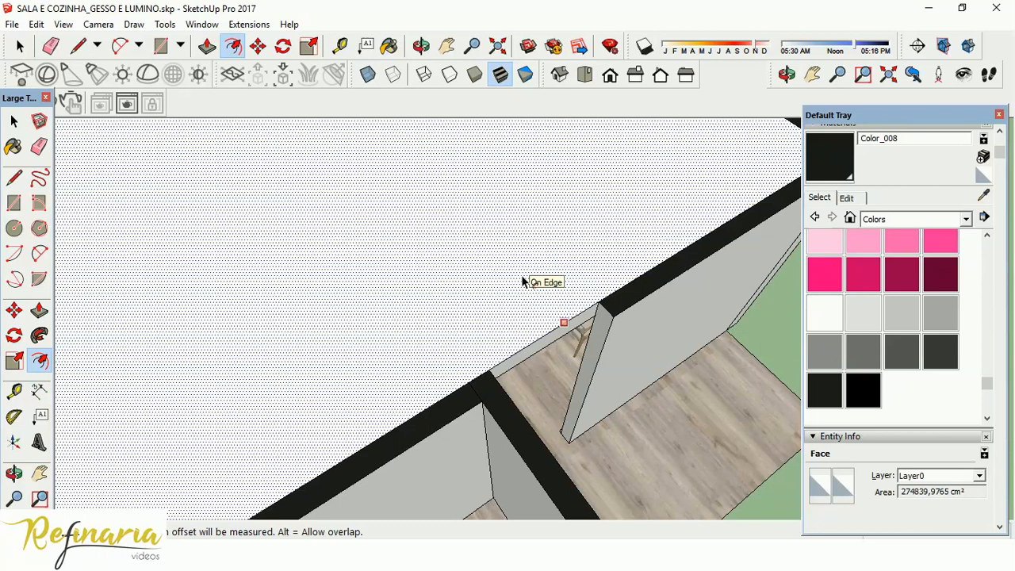
scroll(623, 282, "up", 3)
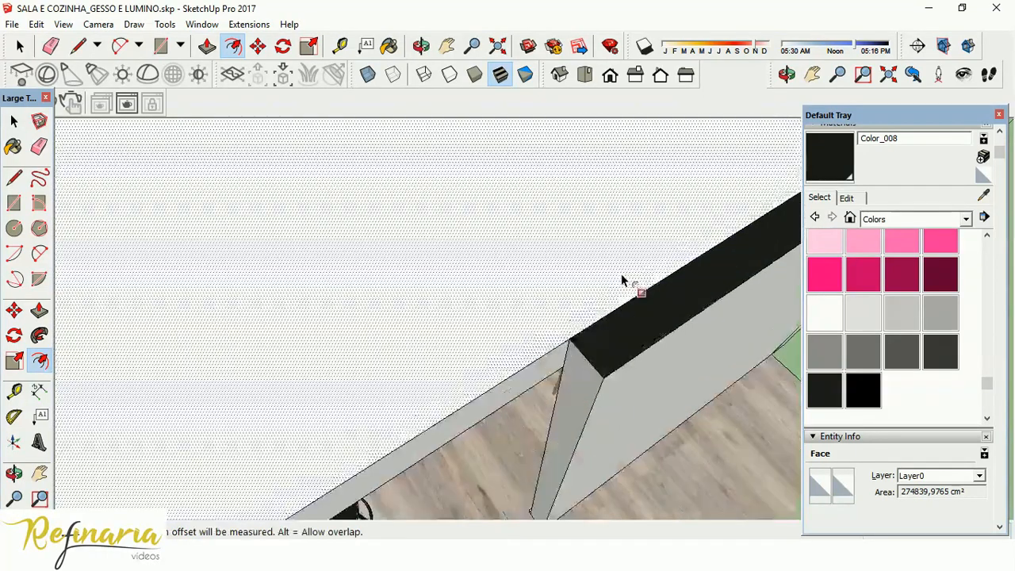
middle_click_drag(475, 197, 475, 197)
middle_click_drag(423, 160, 404, 469)
middle_click_drag(432, 291, 415, 206)
left_click(421, 171)
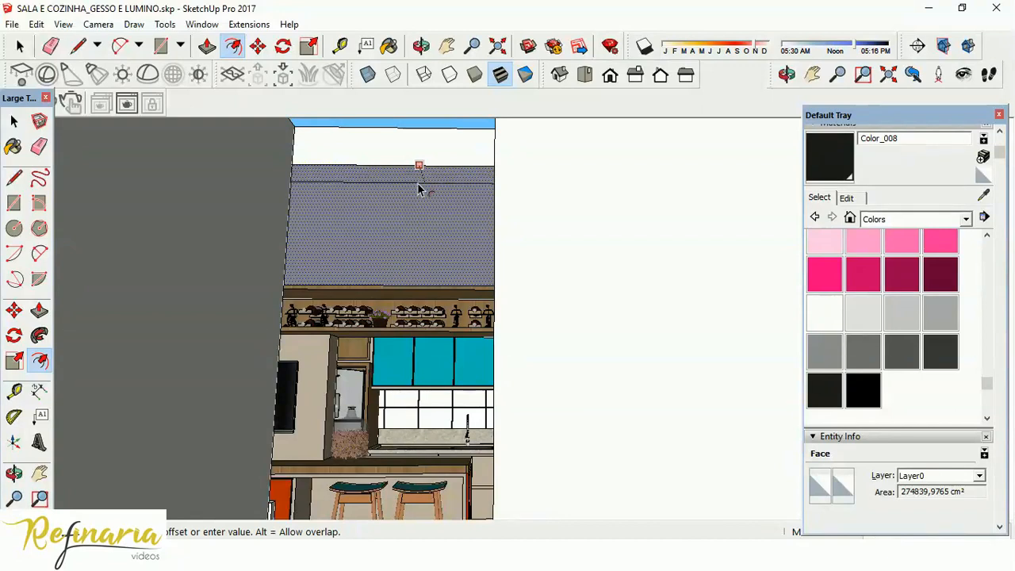
key("Escape")
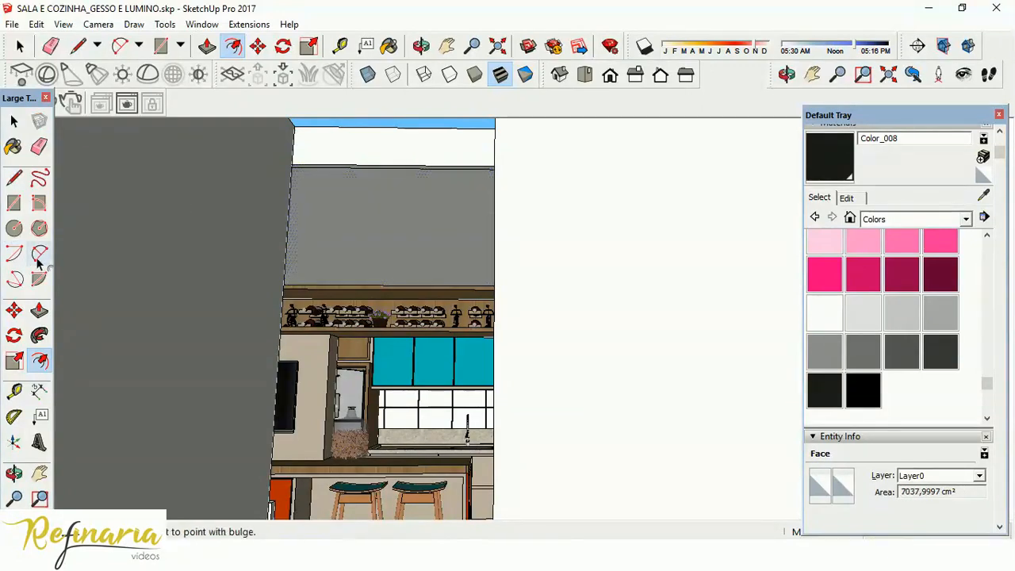
Push/pull the narrow perimeter strip upward to form a recessed gap between the ceiling and the walls.
left_click(41, 313)
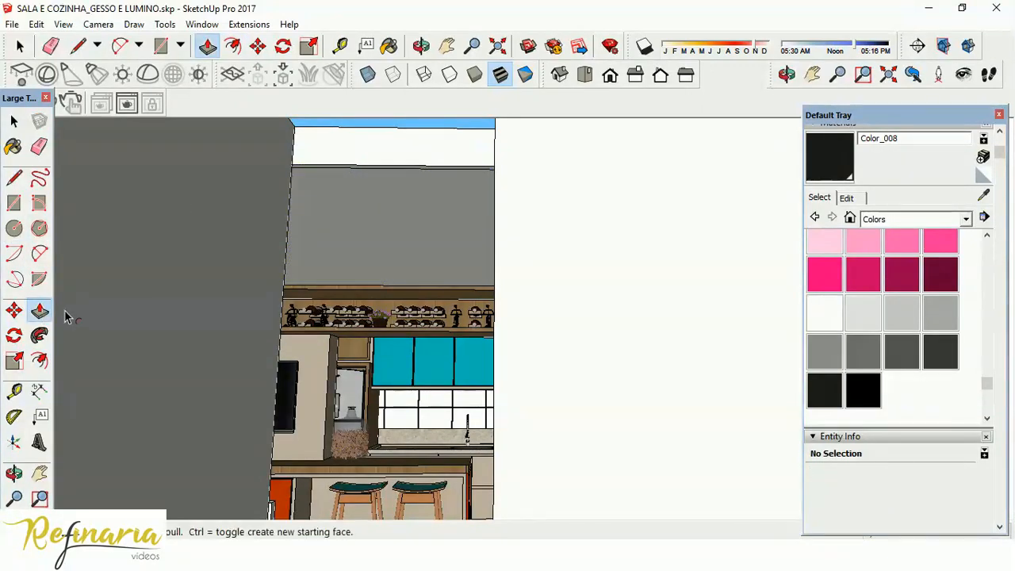
left_click(326, 170)
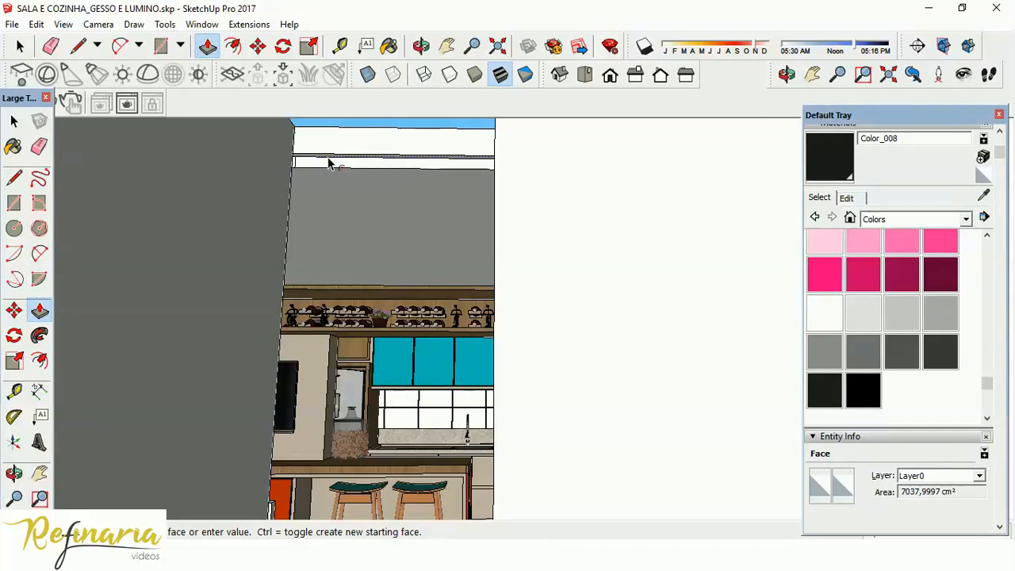
left_click(329, 161)
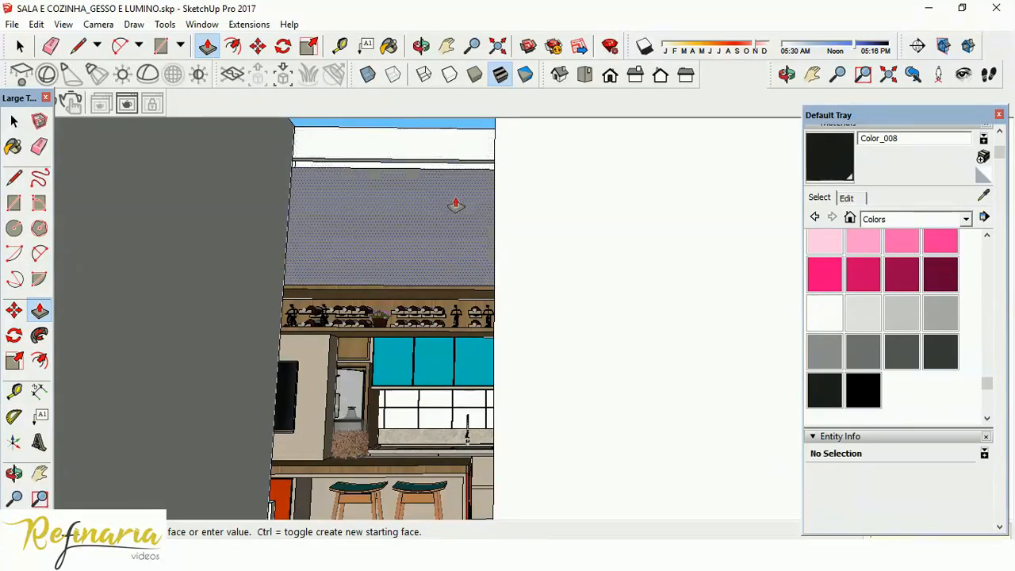
Examine the ceiling from above and its perimeter gap through the door opening.
middle_click_drag(383, 176, 469, 212)
scroll(453, 255, "up", 5)
middle_click_drag(500, 274, 673, 540)
scroll(748, 321, "up", 5)
scroll(624, 195, "down", 8)
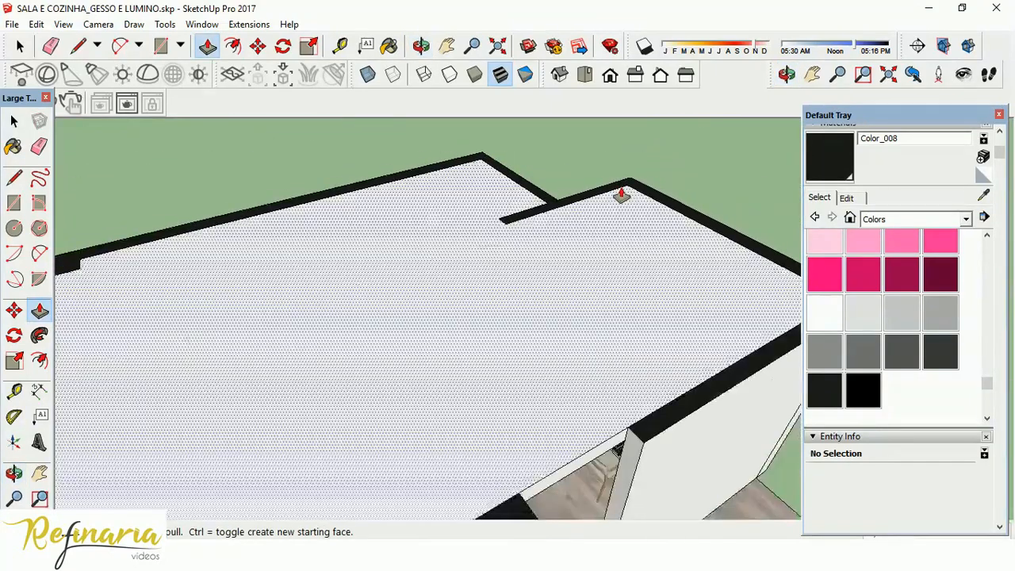
scroll(624, 197, "down", 5)
middle_click_drag(626, 199, 467, 124)
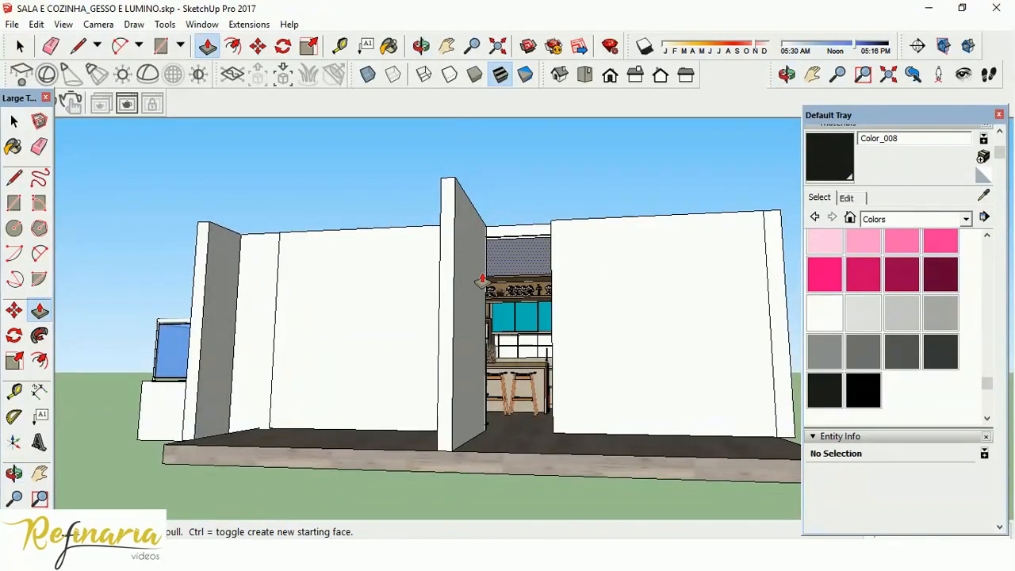
middle_click_drag(476, 277, 703, 493)
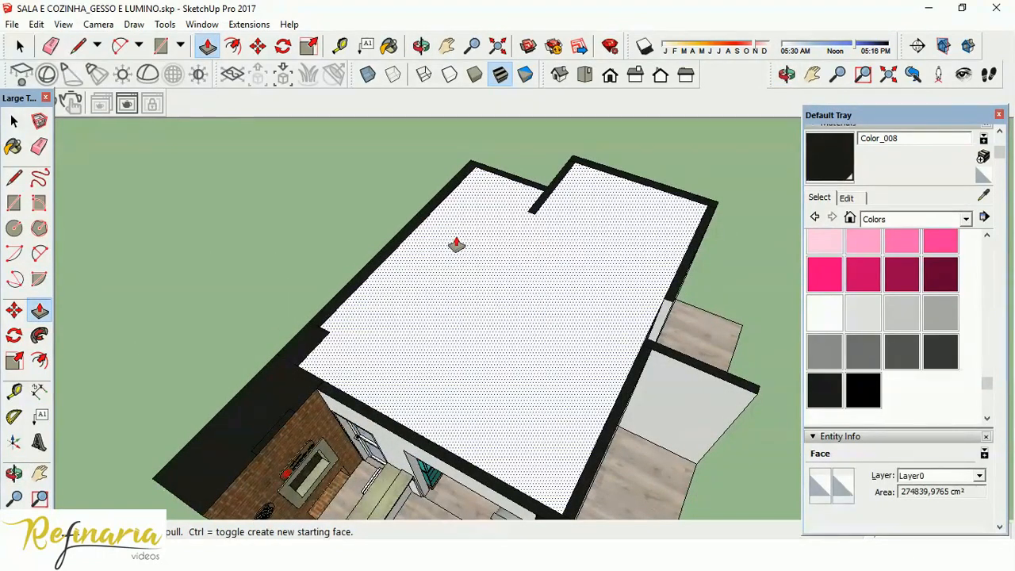
Make a group from the ceiling's top face and its bounding edges.
key("space")
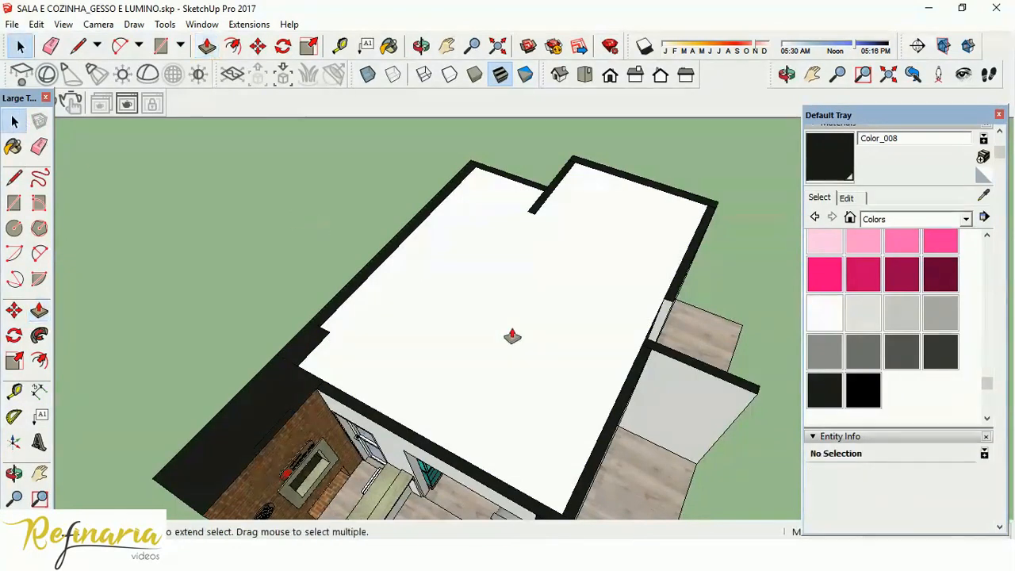
middle_click_drag(662, 359, 547, 339)
left_click(547, 340)
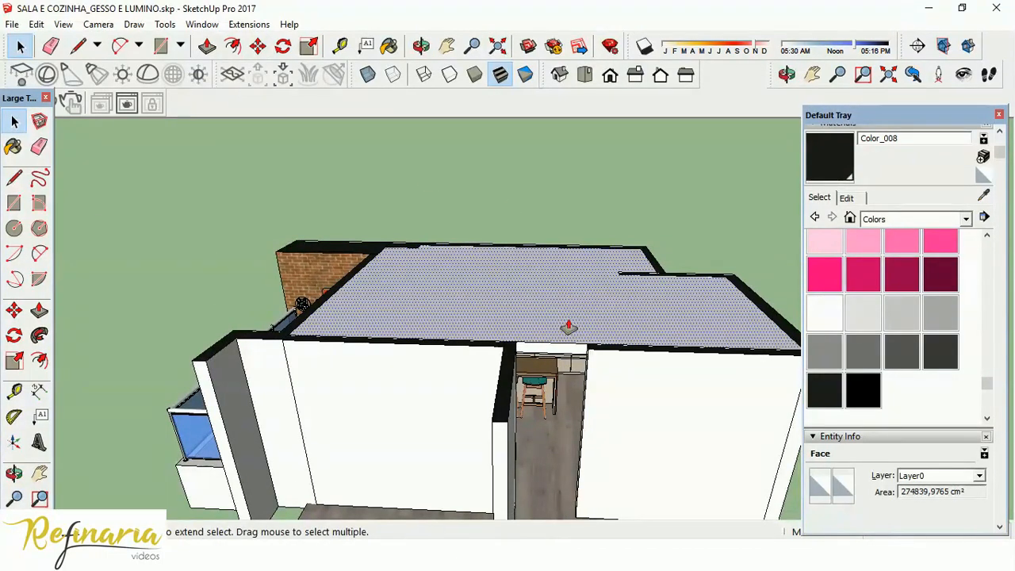
double_click(569, 297)
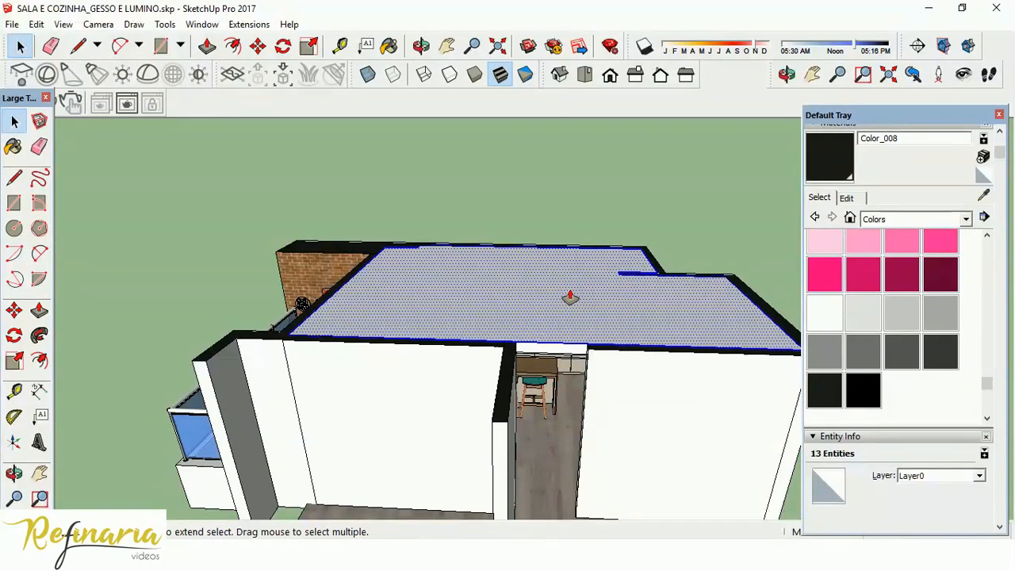
right_click(574, 300)
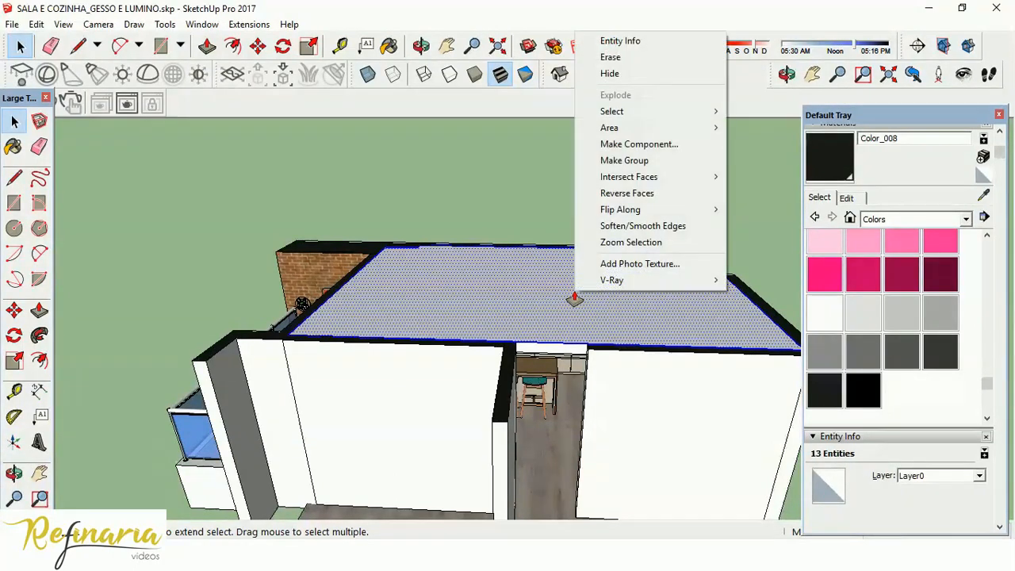
left_click(642, 161)
Hide the grouped top face to expose the plaster ceiling below it.
middle_click_drag(611, 404, 629, 389)
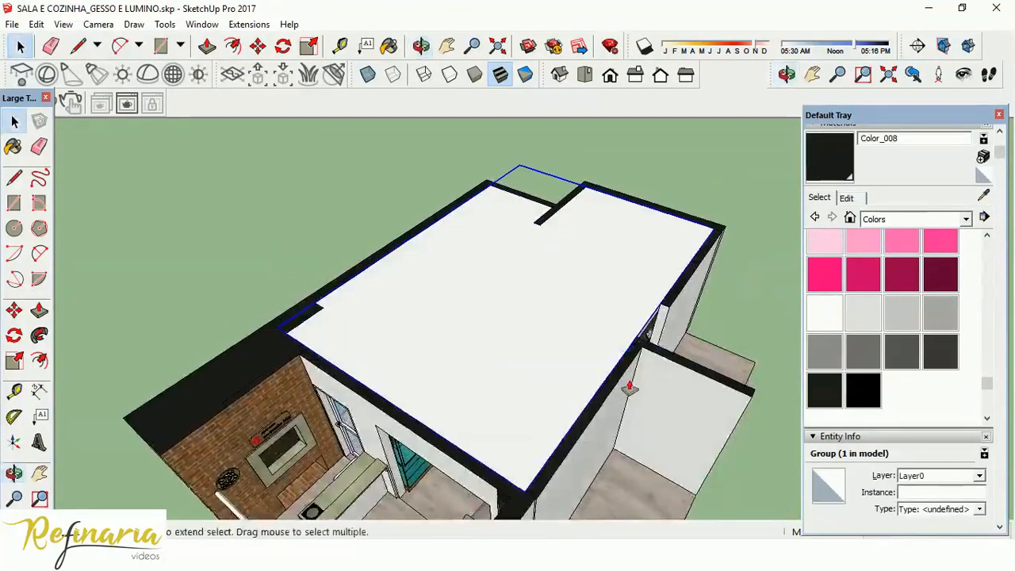
right_click(578, 252)
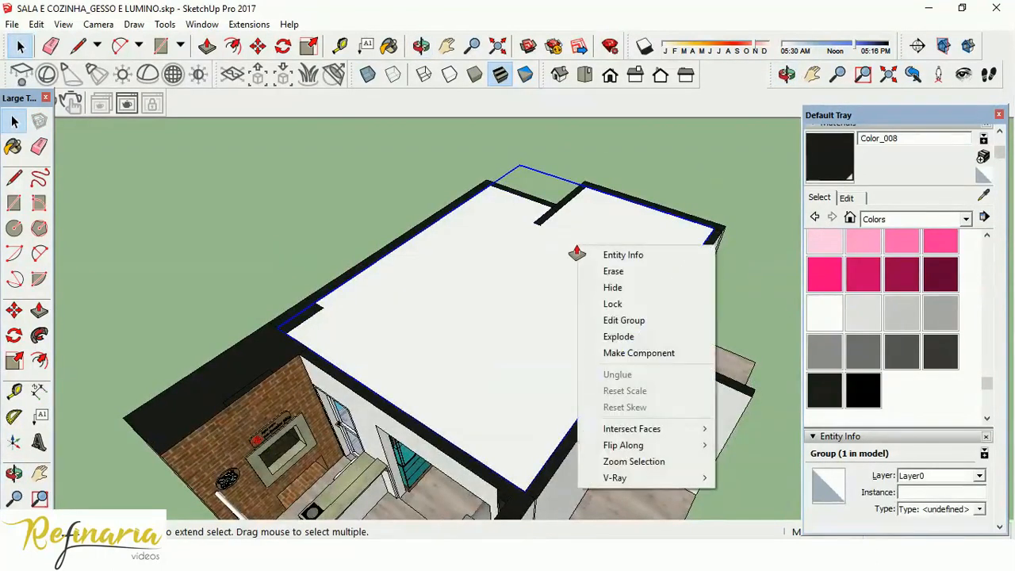
left_click(611, 289)
middle_click_drag(605, 297, 566, 401)
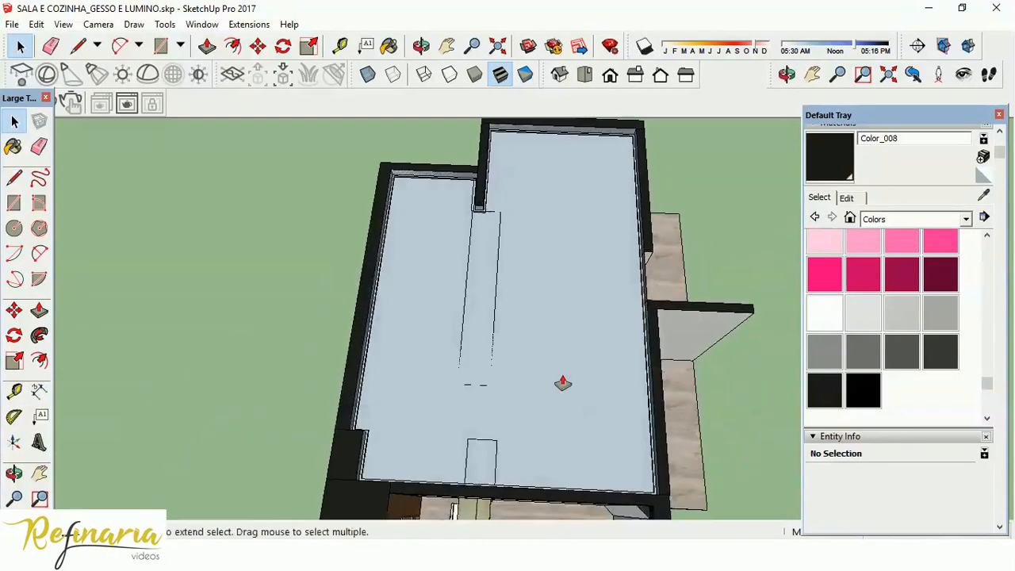
Make a group from the exposed lower ceiling face together with its adjoining edges.
middle_click_drag(550, 300, 452, 293)
scroll(571, 224, "up", 12)
middle_click_drag(564, 349, 554, 237)
scroll(555, 238, "down", 10)
middle_click_drag(510, 207, 526, 444)
scroll(506, 234, "up", 3)
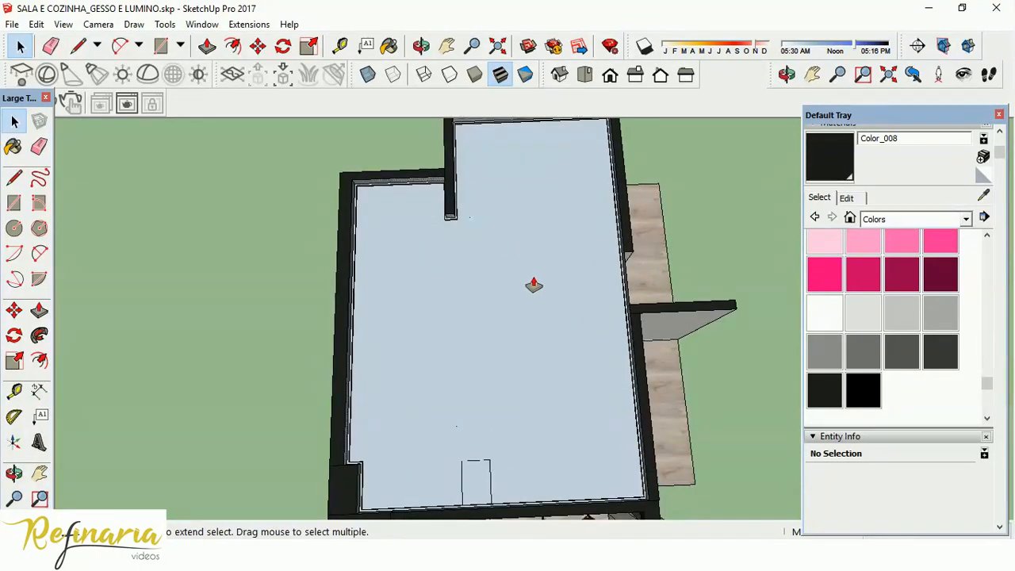
left_click(521, 399)
middle_click_drag(521, 399, 437, 256)
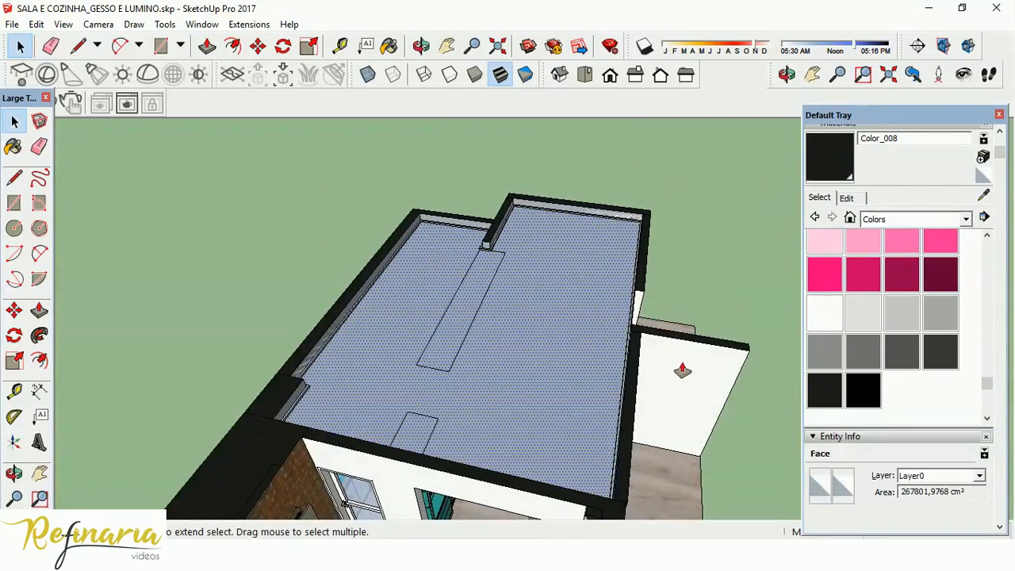
double_click(572, 275)
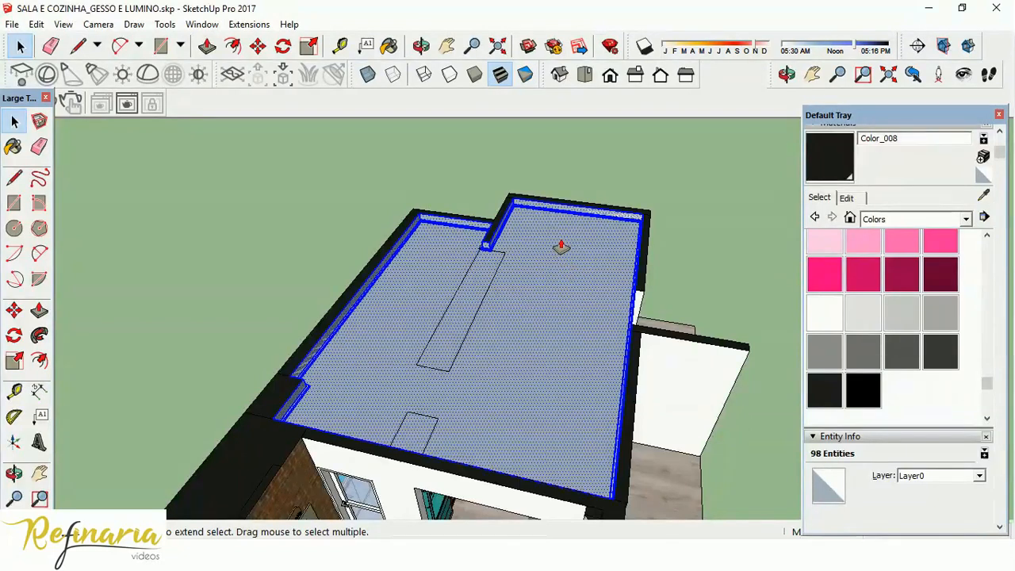
right_click(561, 246)
left_click(646, 367)
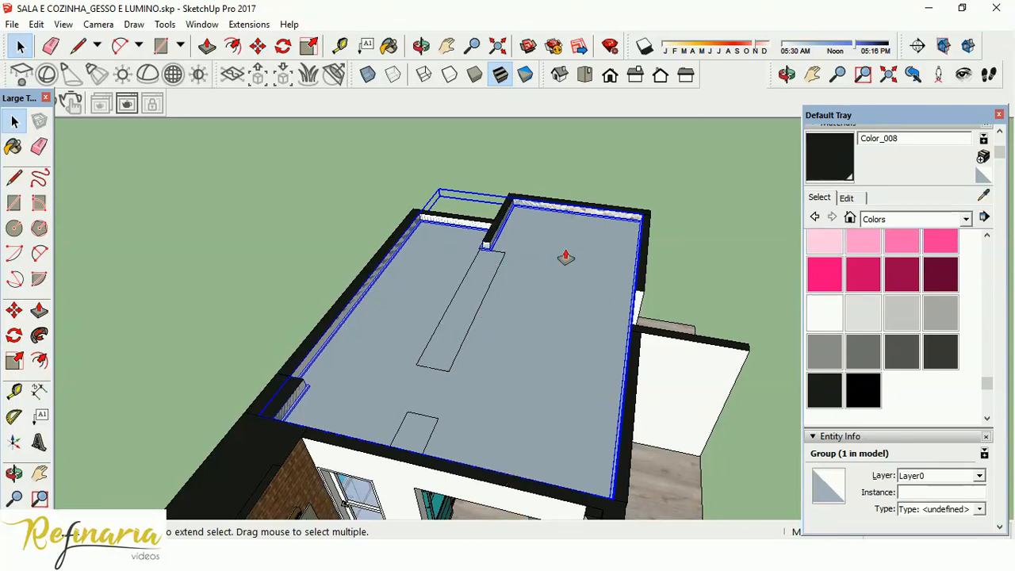
Open the plaster ceiling group for editing and paint its main face with Translucent Glass Blue from Glass and Mirrors.
double_click(539, 327)
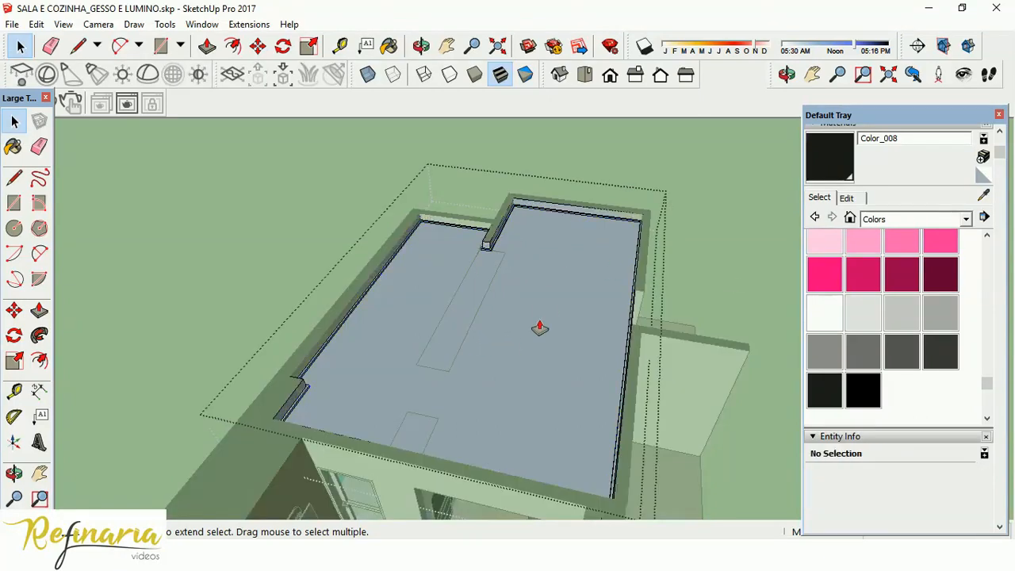
left_click(910, 219)
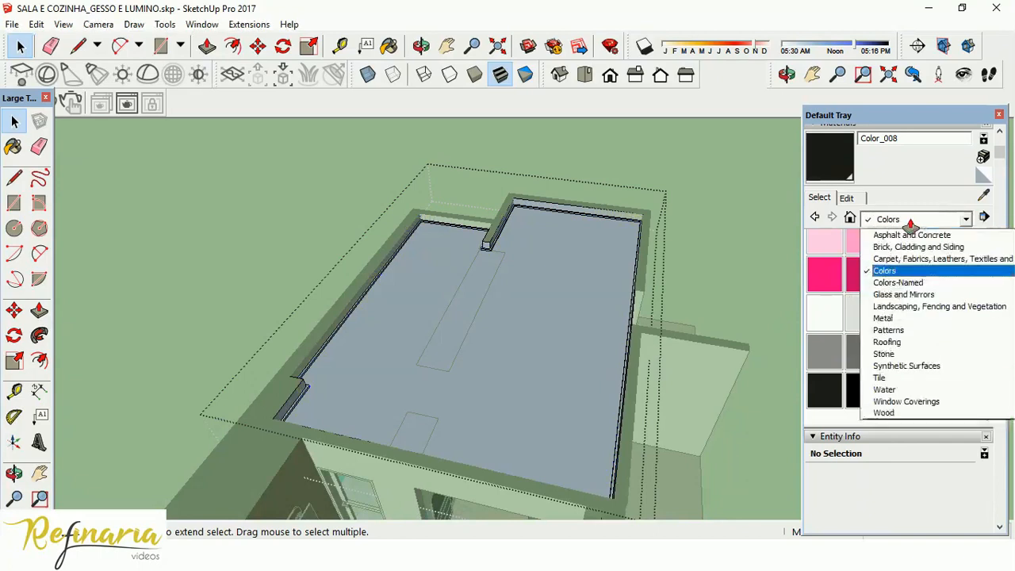
left_click(942, 389)
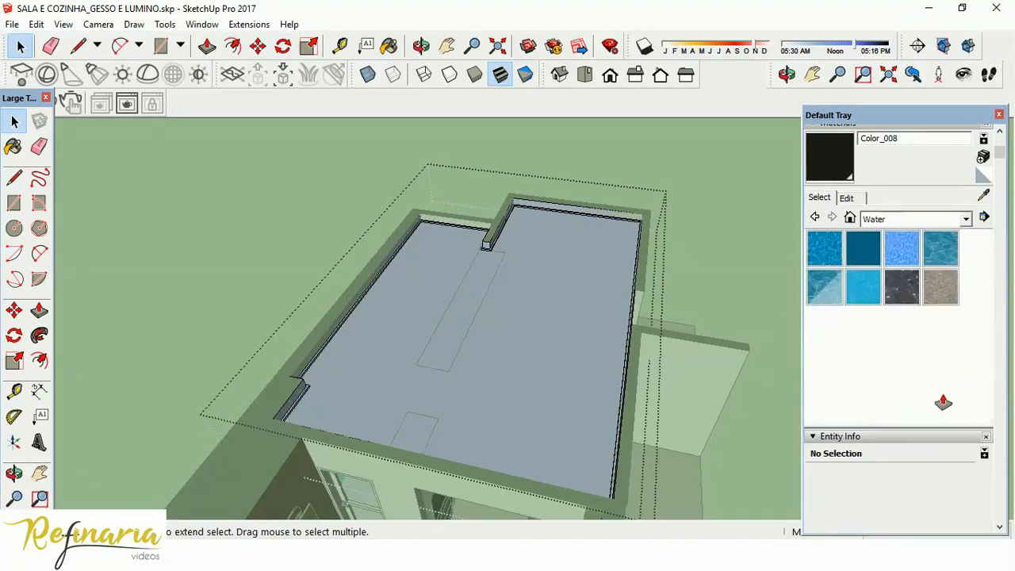
left_click(865, 222)
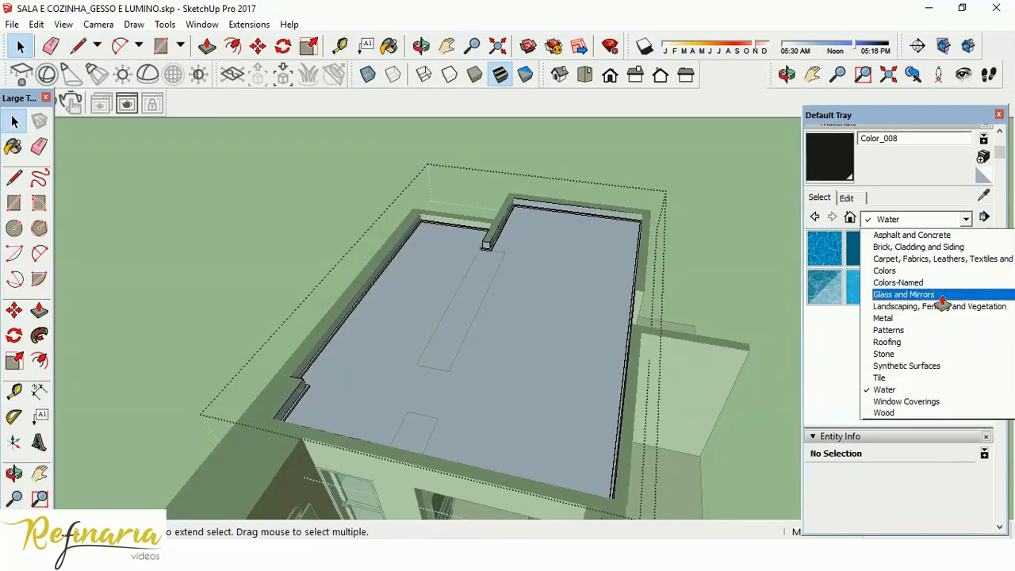
left_click(942, 298)
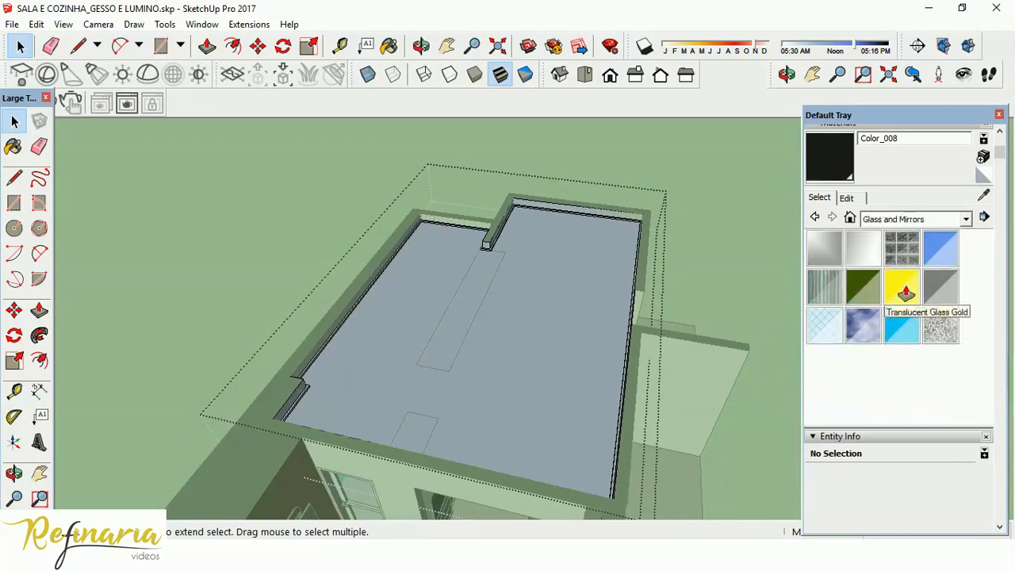
left_click(942, 252)
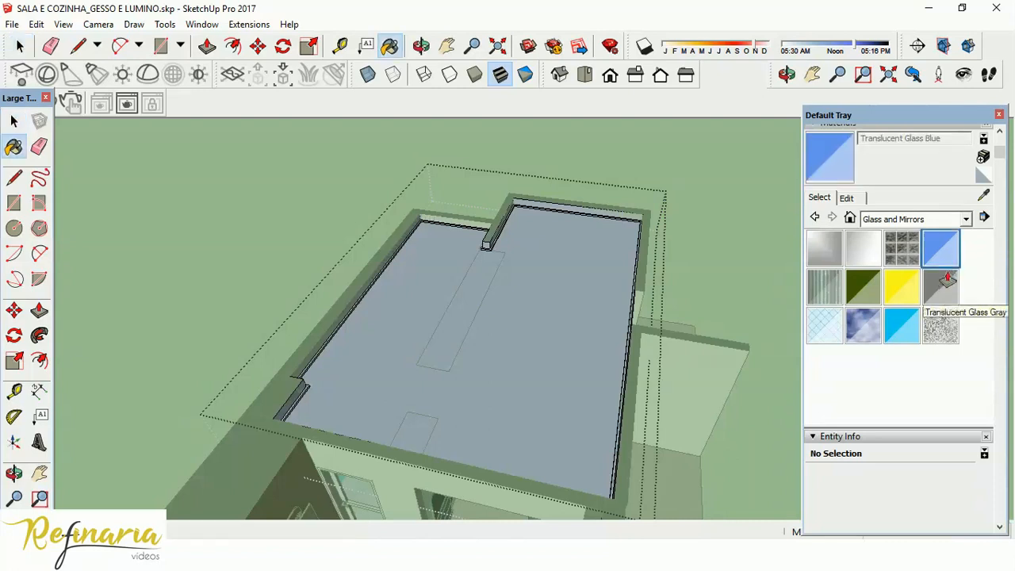
left_click(546, 309)
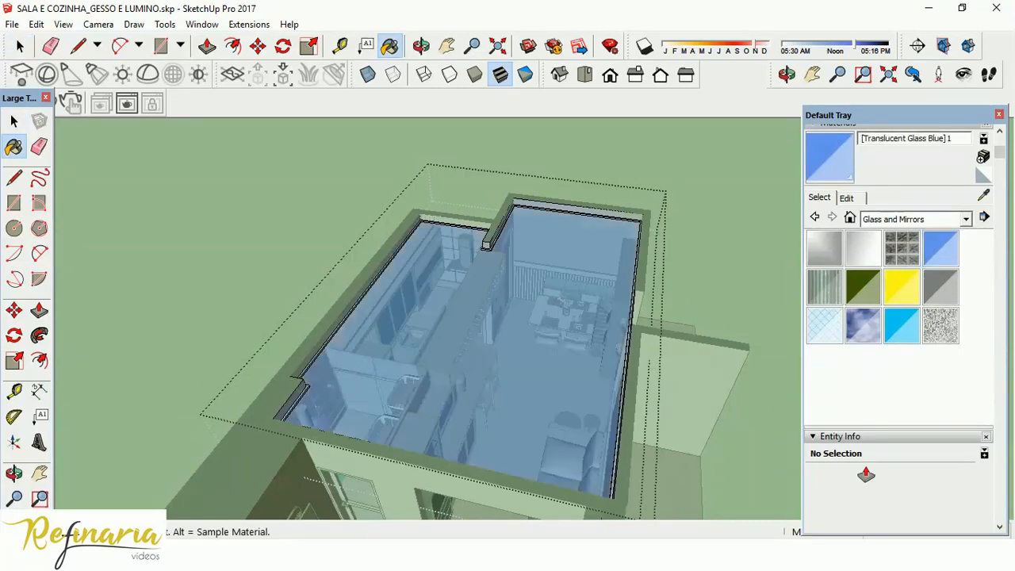
Finish editing the painted plaster ceiling and select its group.
middle_click_drag(573, 269, 629, 444)
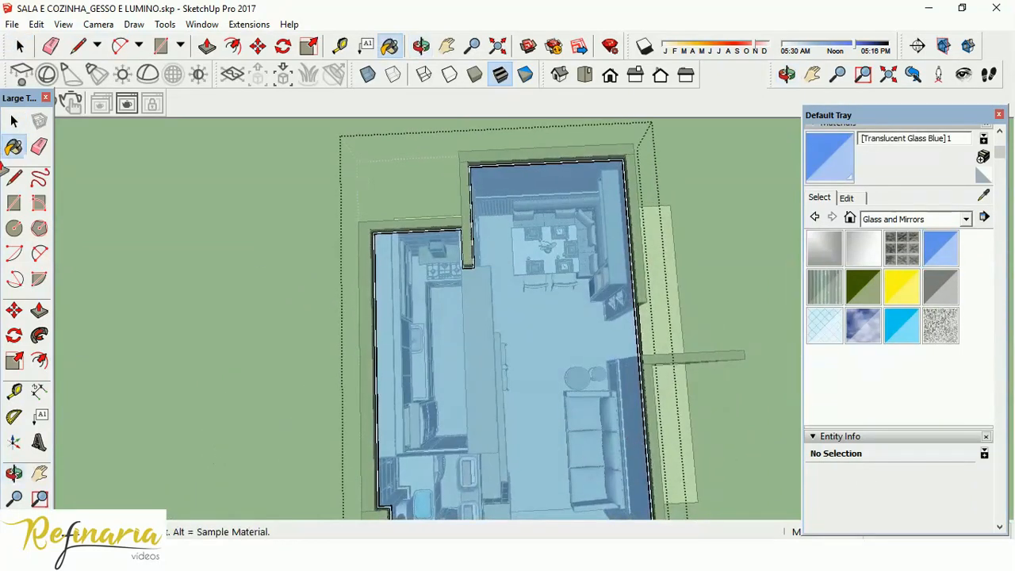
left_click(14, 121)
left_click(236, 252)
scroll(488, 165, "down", 2)
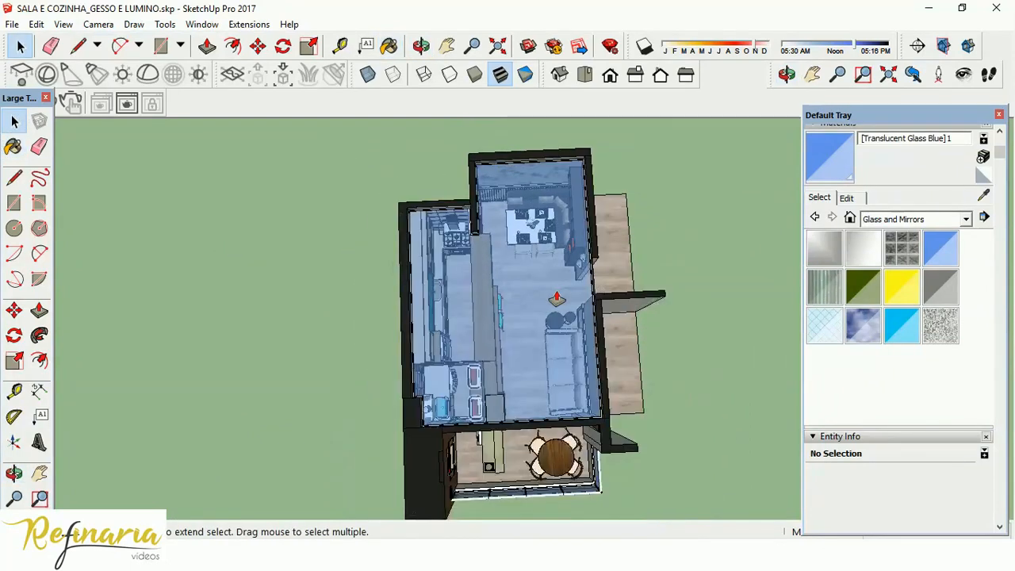
left_click(556, 299)
Examine the translucent ceiling and its perimeter gap over the dining area, kitchen and living room.
middle_click_drag(556, 299, 562, 192)
scroll(546, 259, "up", 5)
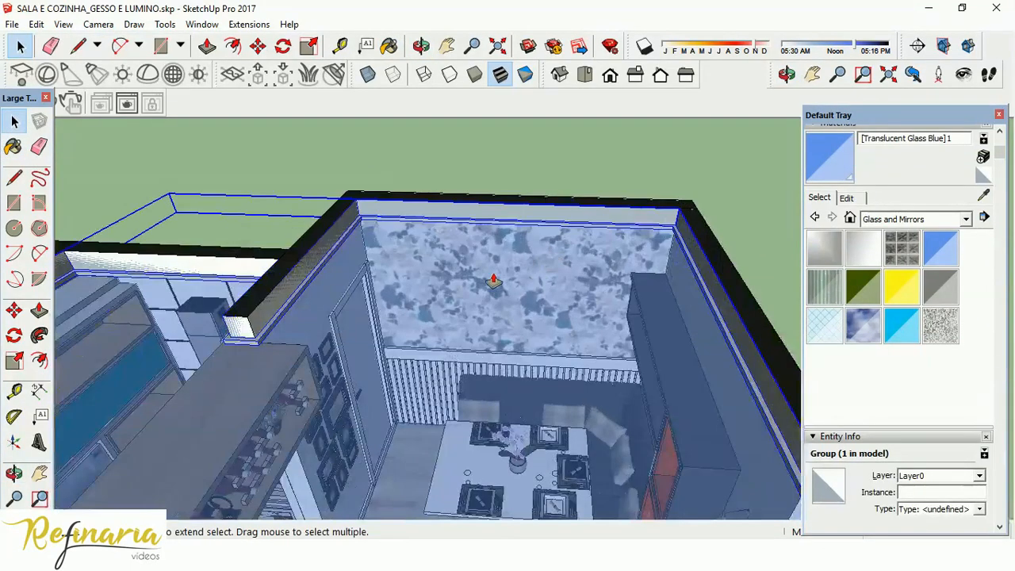
middle_click_drag(510, 331, 509, 491)
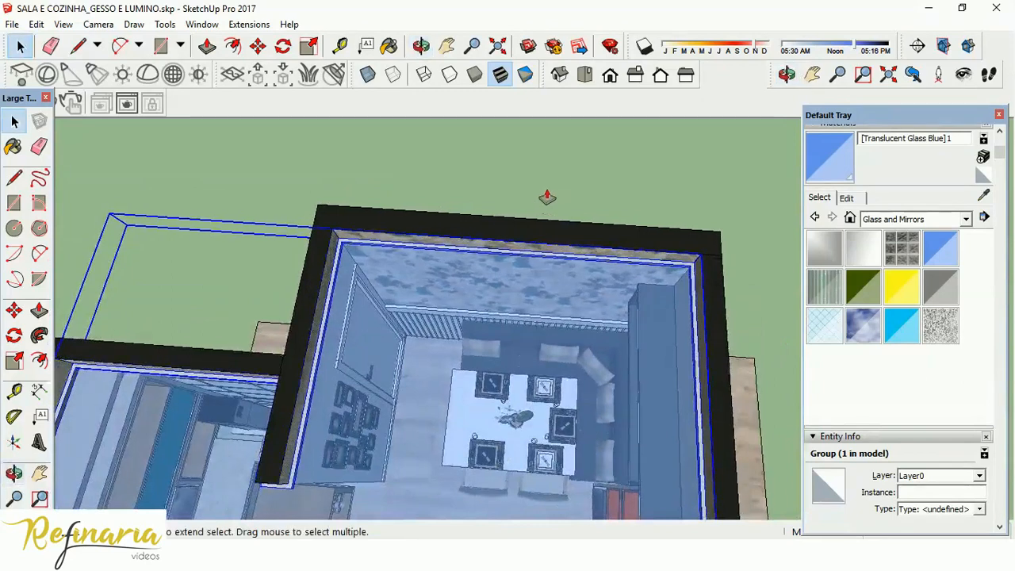
scroll(547, 214, "down", 1)
scroll(552, 256, "down", 7)
middle_click_drag(548, 372, 545, 404)
scroll(539, 426, "up", 8)
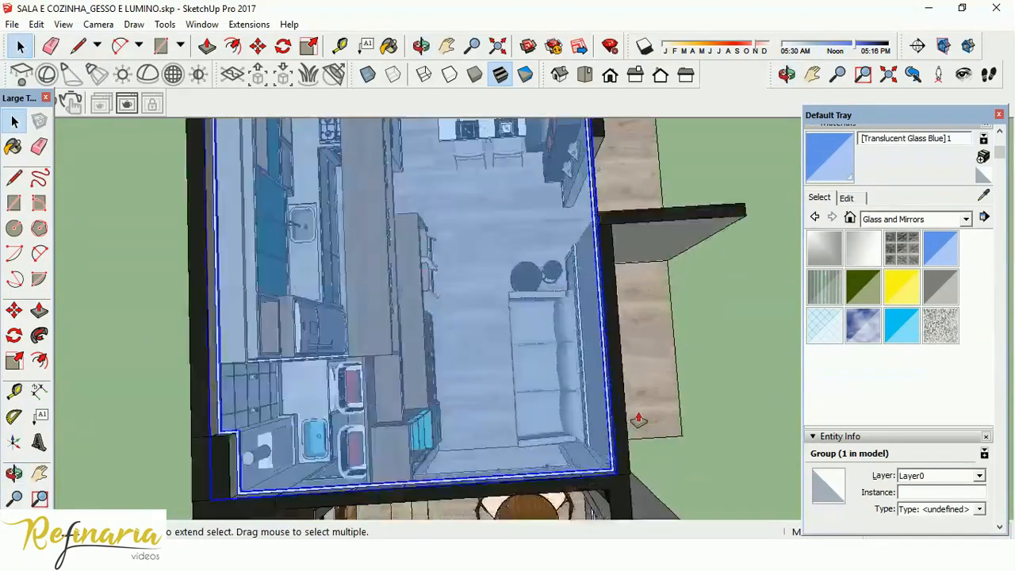
scroll(517, 388, "down", 6)
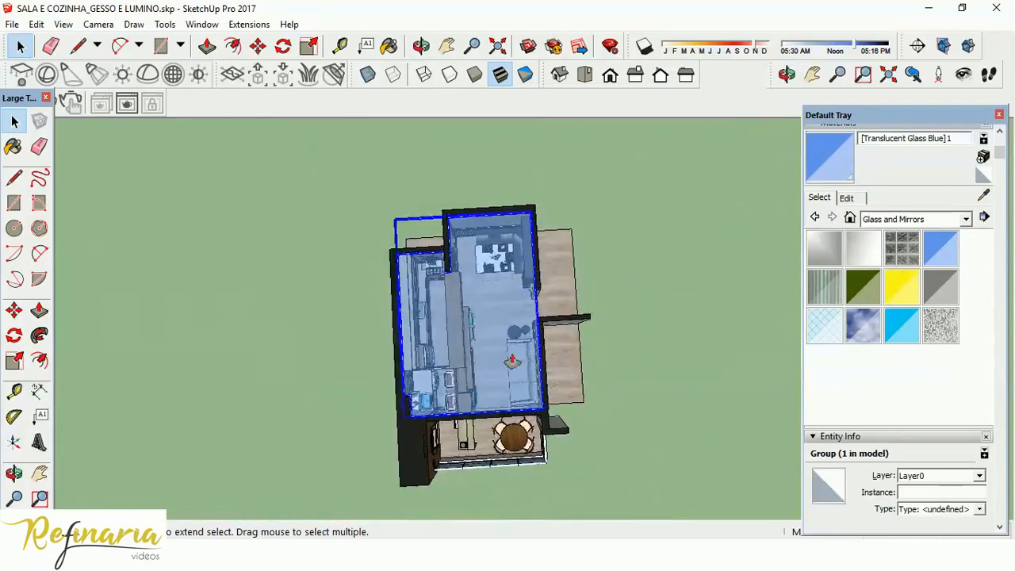
scroll(545, 302, "up", 5)
middle_click_drag(551, 314, 449, 347)
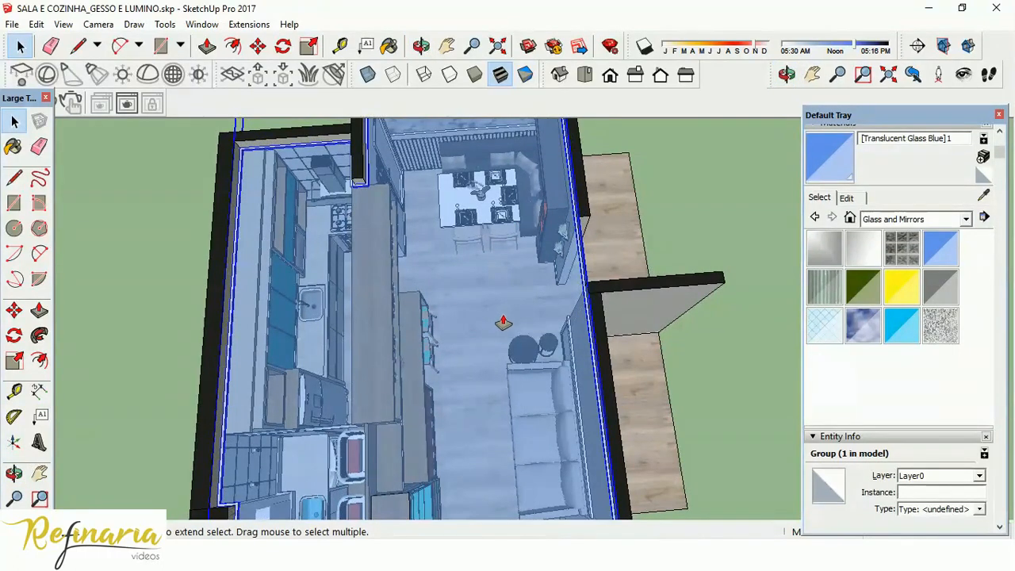
scroll(502, 323, "down", 2)
Switch to the lighting plan PDF in Adobe Acrobat Reader, check the COZINHA E SALA light spacings, and return to SketchUp.
key("alt+Tab")
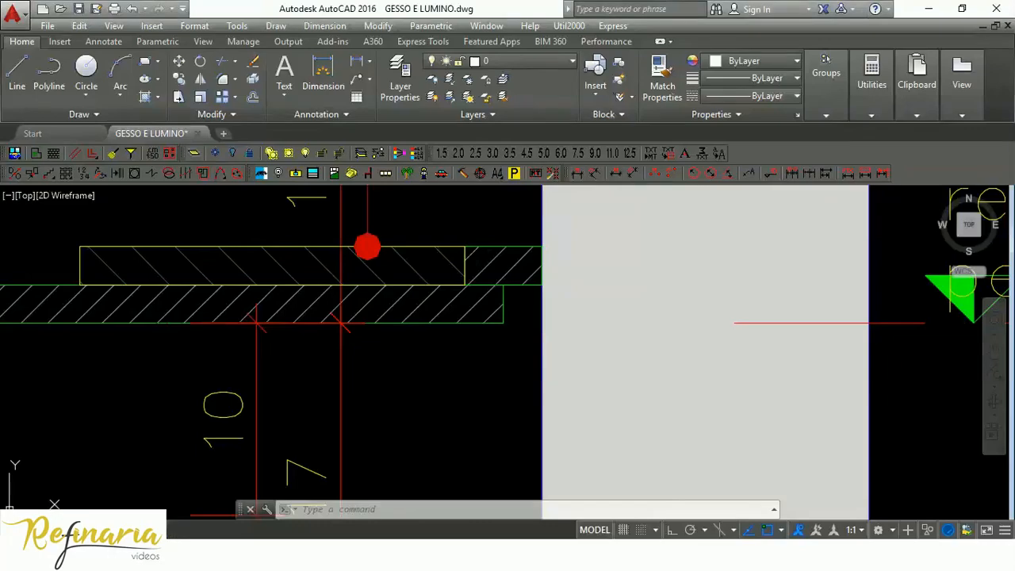
key("alt+Tab")
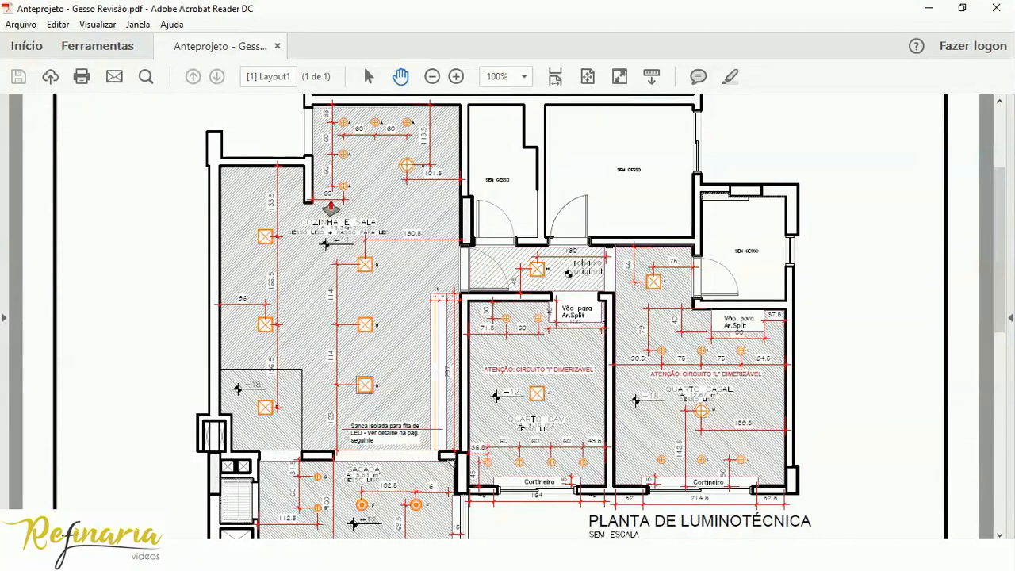
left_click(639, 555)
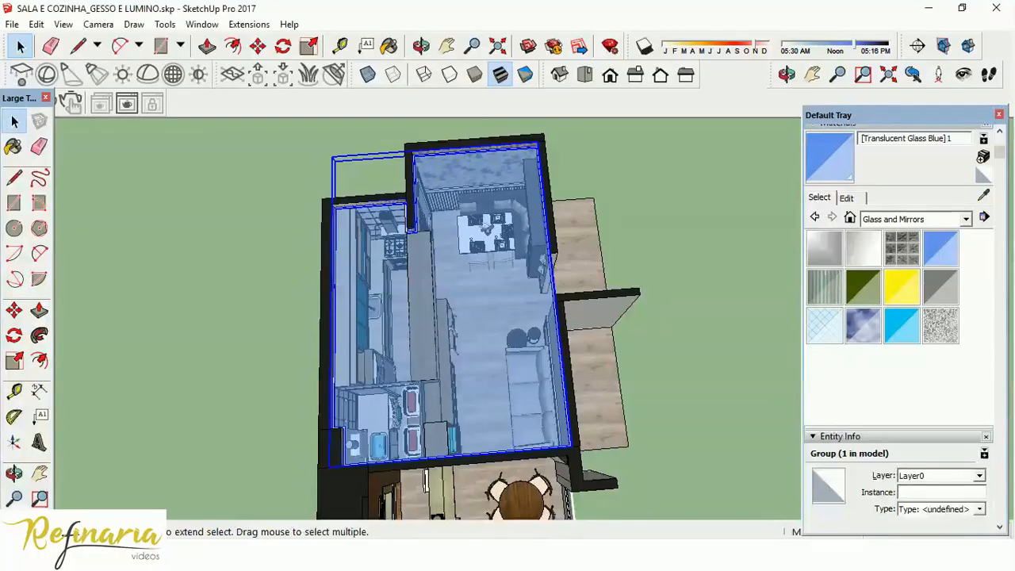
Examine the ceiling's edges and wall corner above the dining table from several angles.
mouse_move(503, 344)
middle_mouse_down()
mouse_move(434, 228)
mouse_move(450, 212)
middle_mouse_up()
scroll(448, 215, "up", 4)
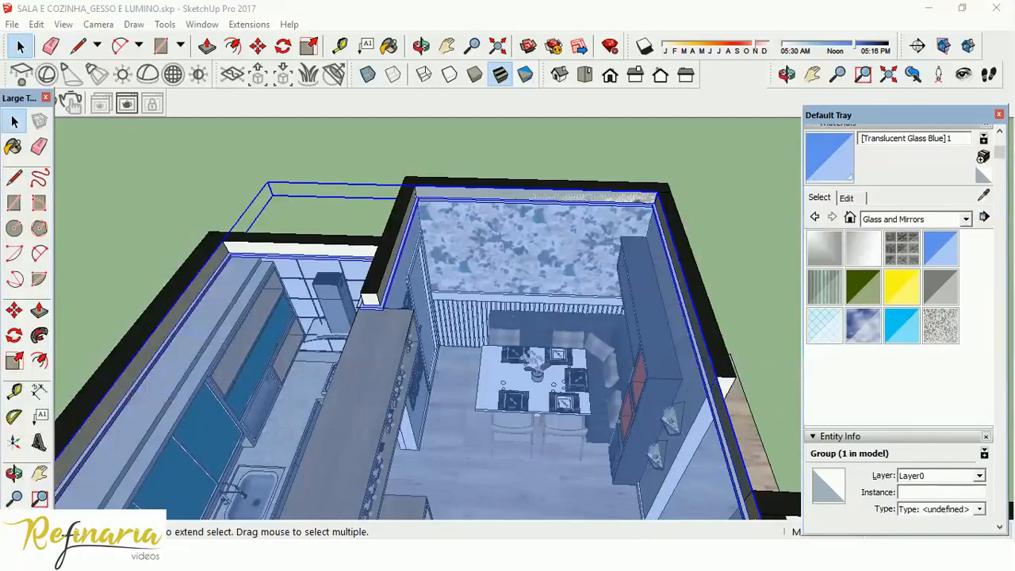
middle_click_drag(436, 270, 517, 344)
scroll(521, 336, "up", 3)
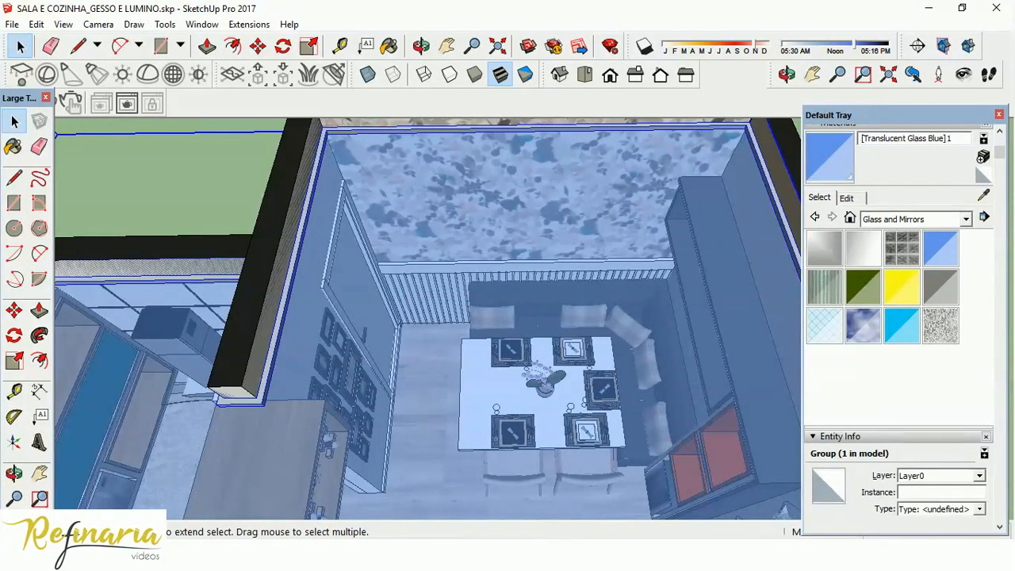
mouse_move(639, 553)
middle_click_drag(479, 226, 443, 356)
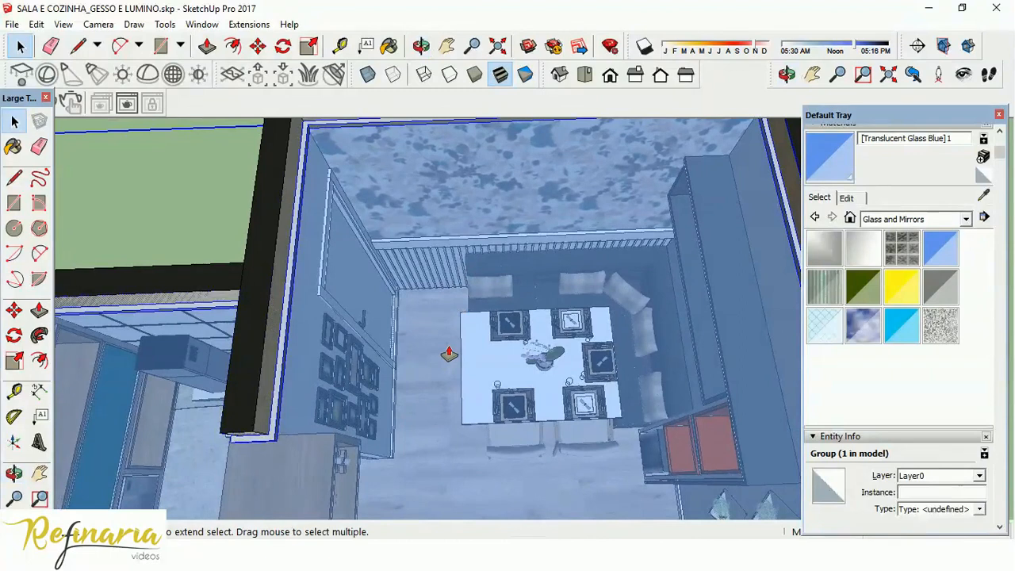
scroll(444, 354, "down", 2)
scroll(407, 255, "up", 2)
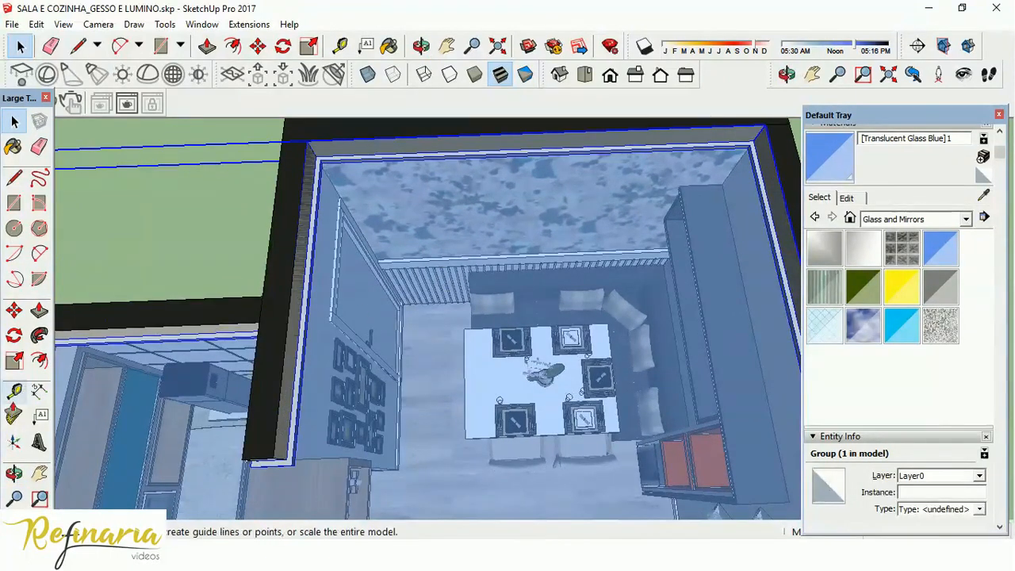
Try to place a Tape Measure guide parallel to the ceiling edge along the dining area's door wall.
left_click(14, 391)
middle_click_drag(335, 339, 318, 172)
scroll(368, 266, "up", 4)
middle_click_drag(371, 282, 354, 302)
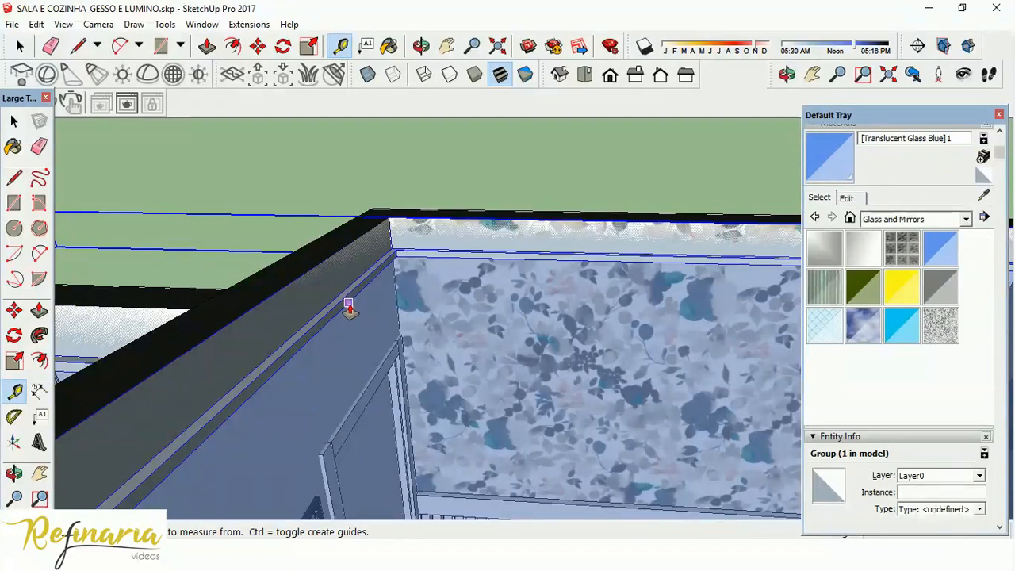
left_click(348, 304)
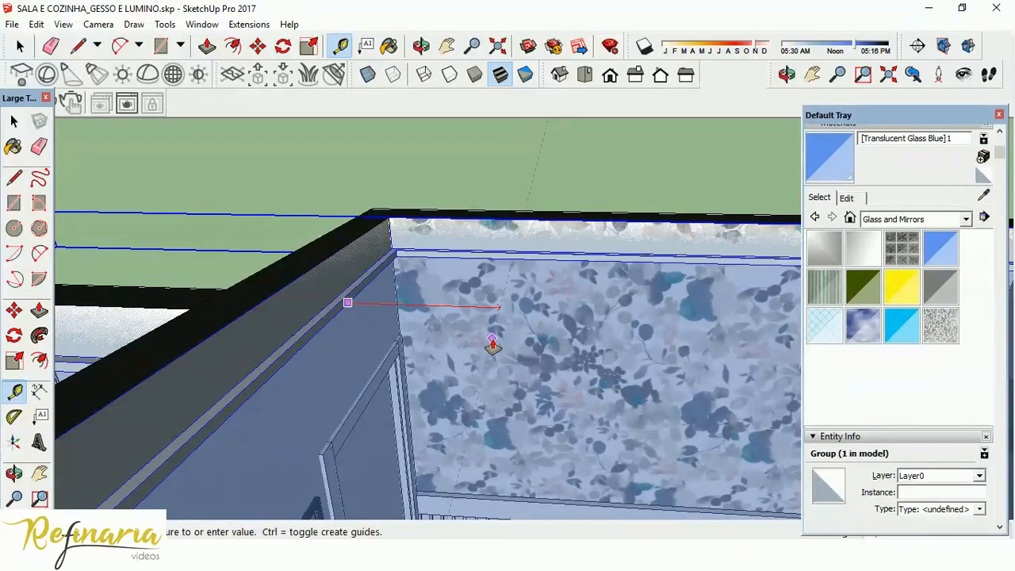
scroll(493, 337, "down", 3)
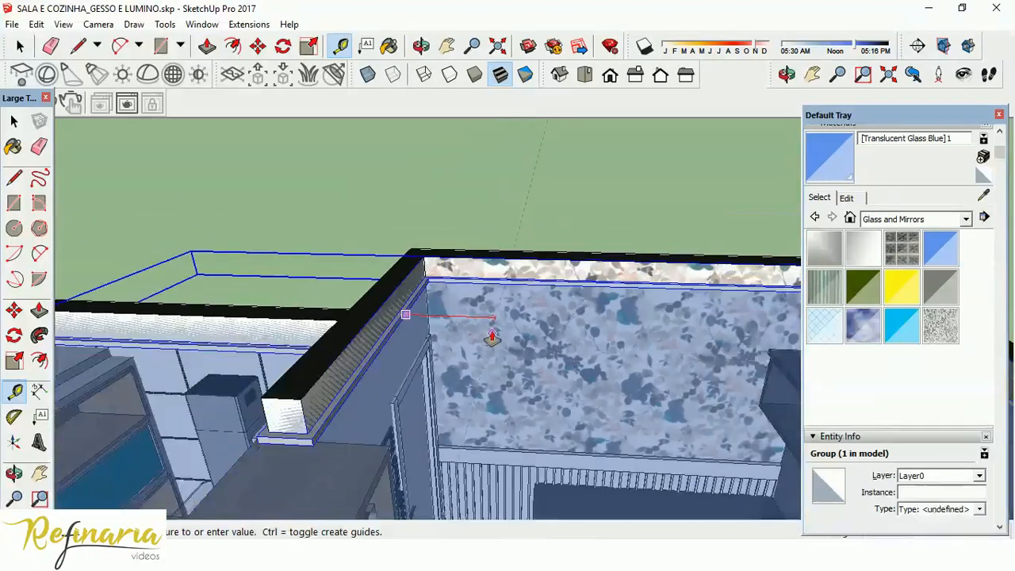
scroll(492, 337, "down", 8)
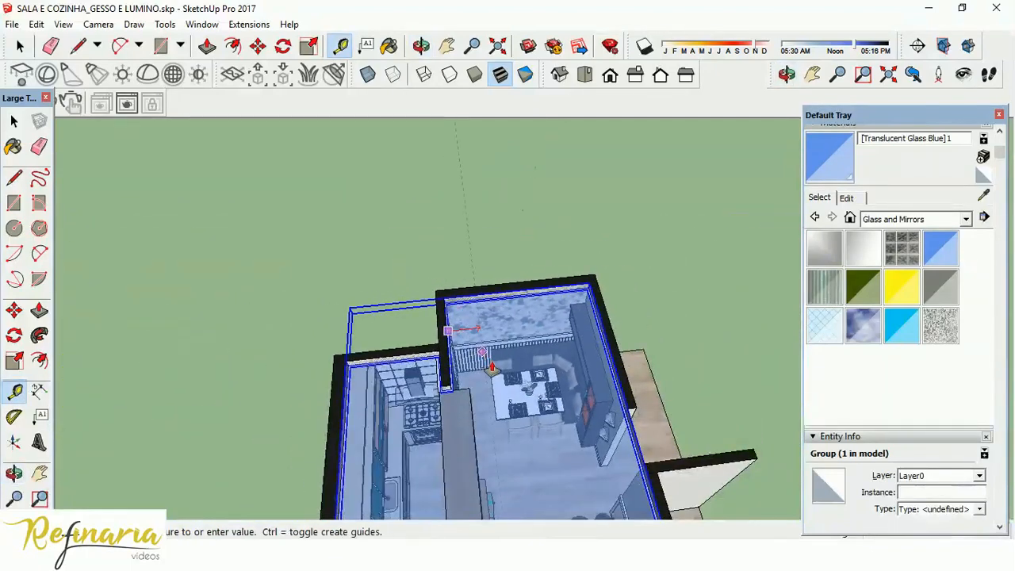
scroll(491, 367, "up", 6)
middle_click_drag(494, 369, 422, 314)
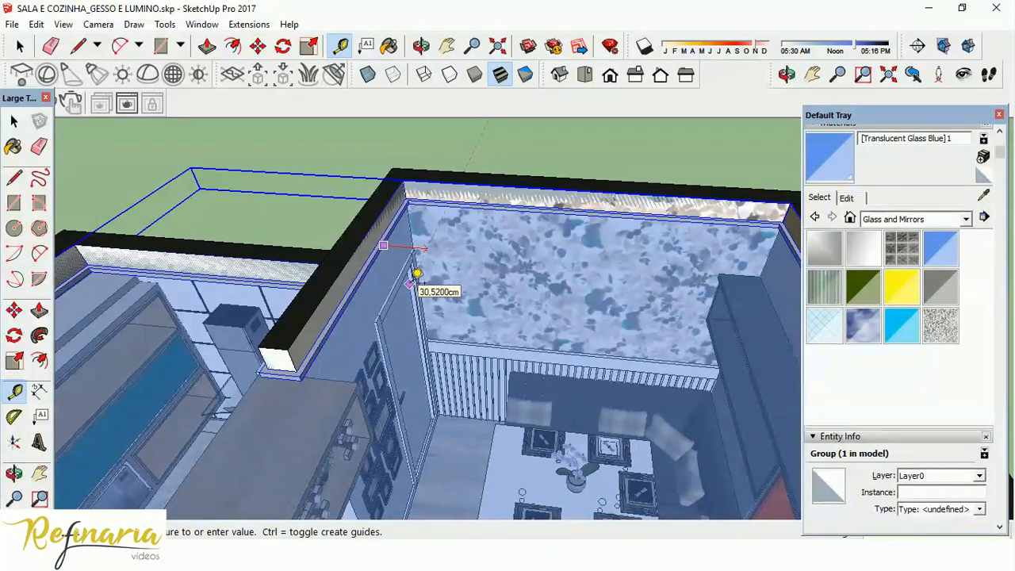
left_click(416, 274)
Check the guide over the dining area in a top view with parallel projection and return to perspective.
middle_click_drag(416, 274, 568, 428)
left_click(588, 73)
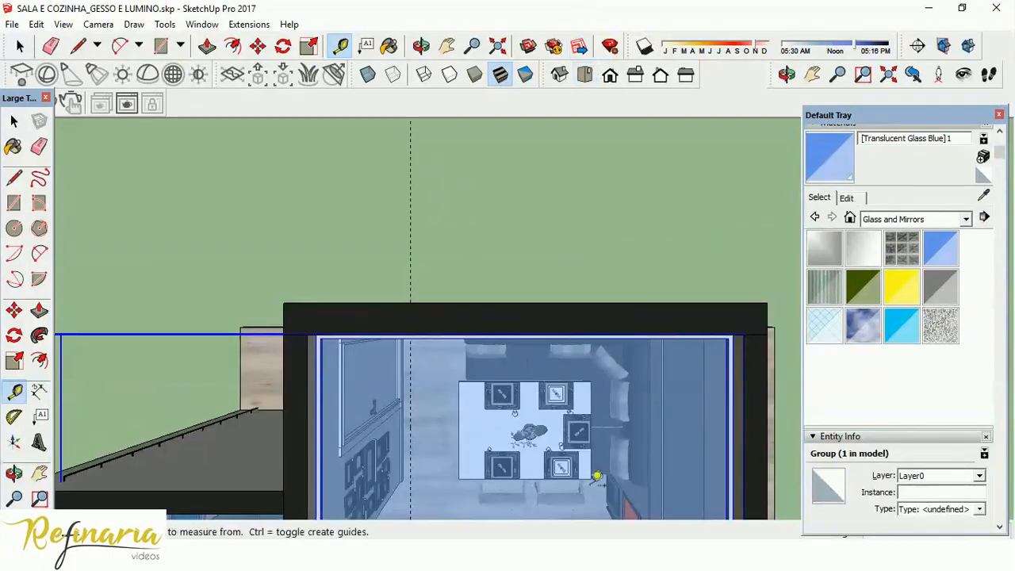
left_click(98, 24)
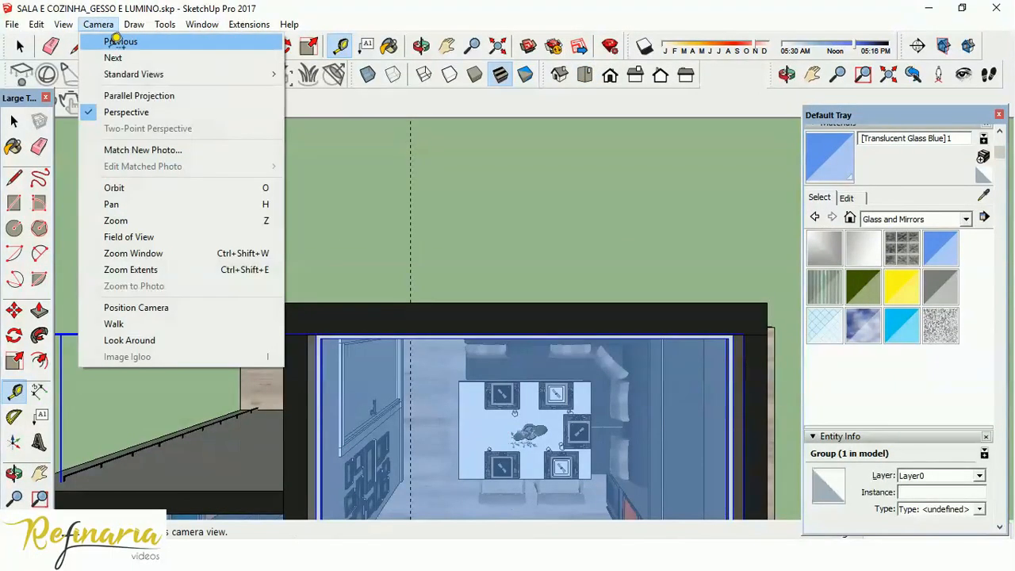
left_click(136, 95)
scroll(487, 460, "up", 3)
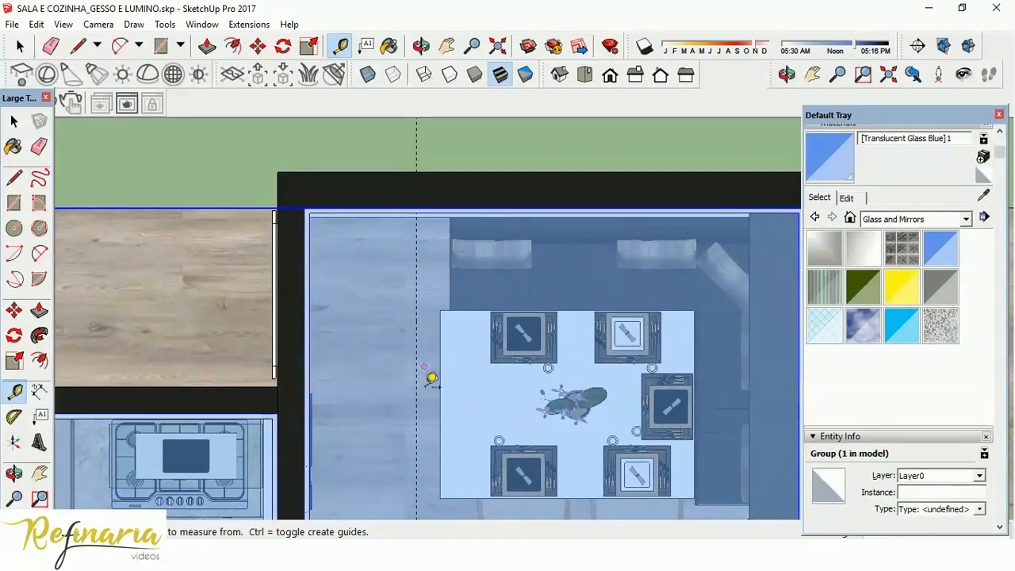
middle_click_drag(501, 440, 335, 245)
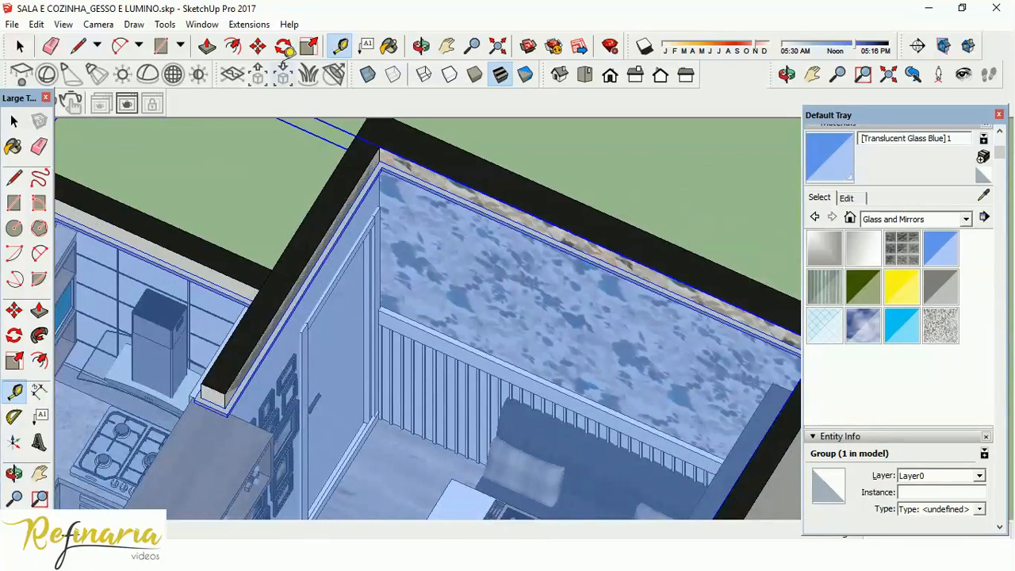
left_click(98, 24)
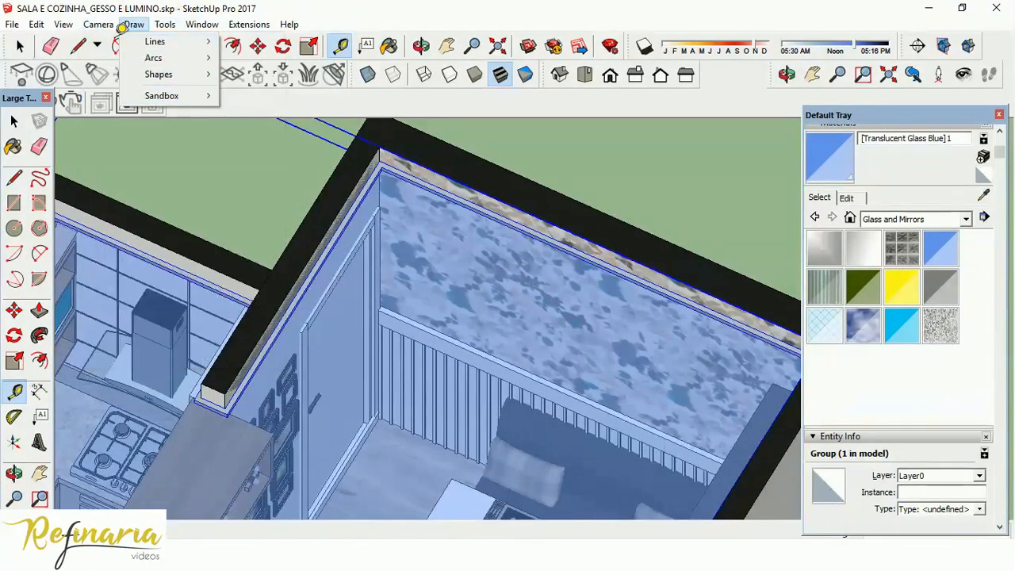
left_click(136, 95)
scroll(340, 306, "up", 3)
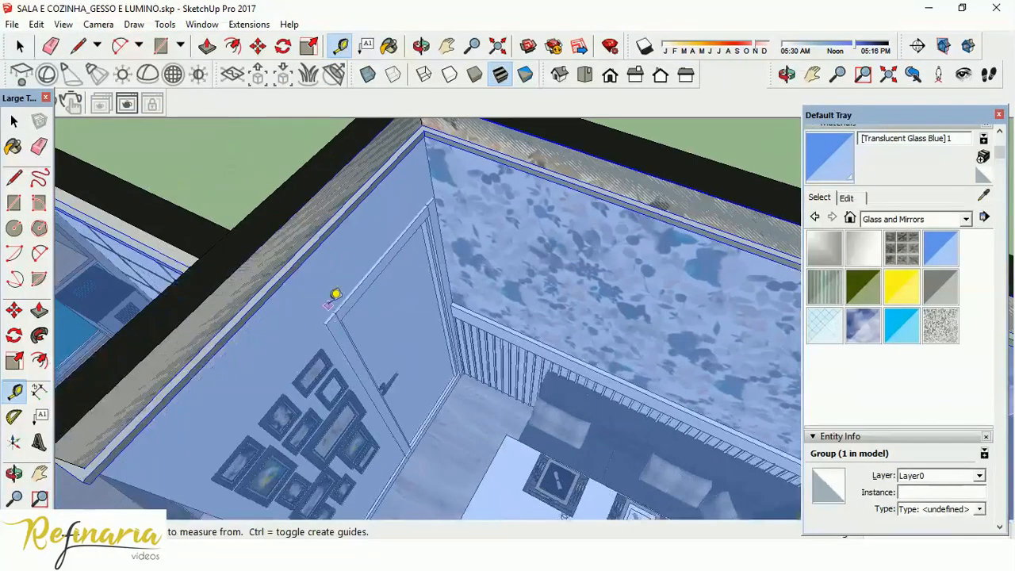
Place a Tape Measure guide parallel to the ceiling edge along the wall with the door and picture frames.
left_click(315, 254)
left_click(353, 267)
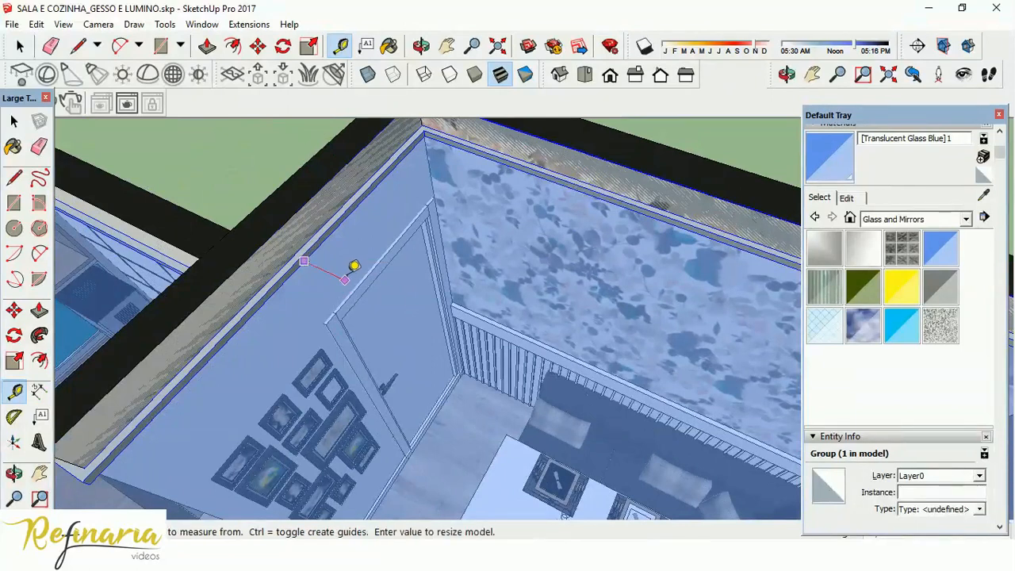
left_click(325, 238)
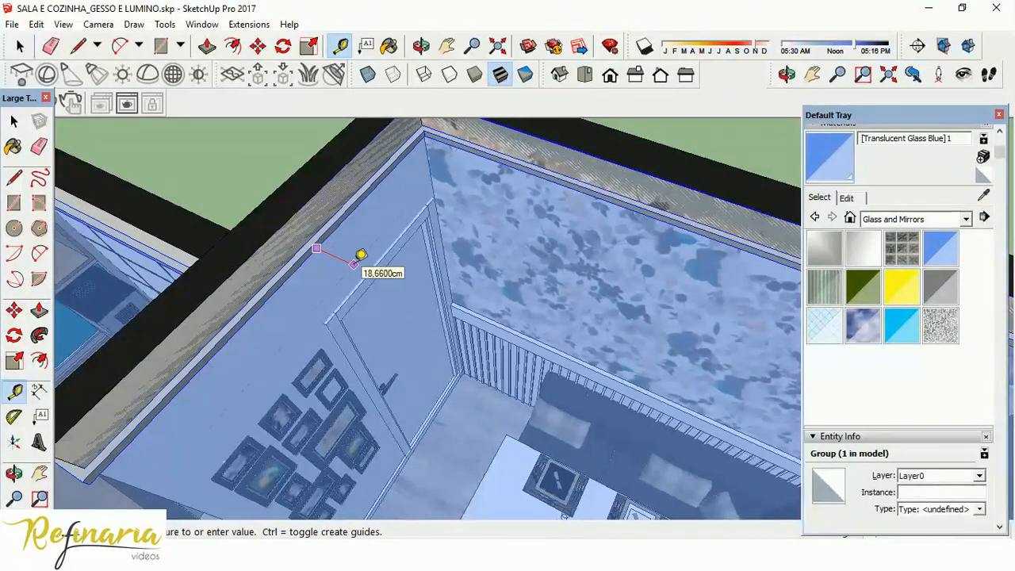
middle_click_drag(360, 255, 351, 204)
left_click(353, 247)
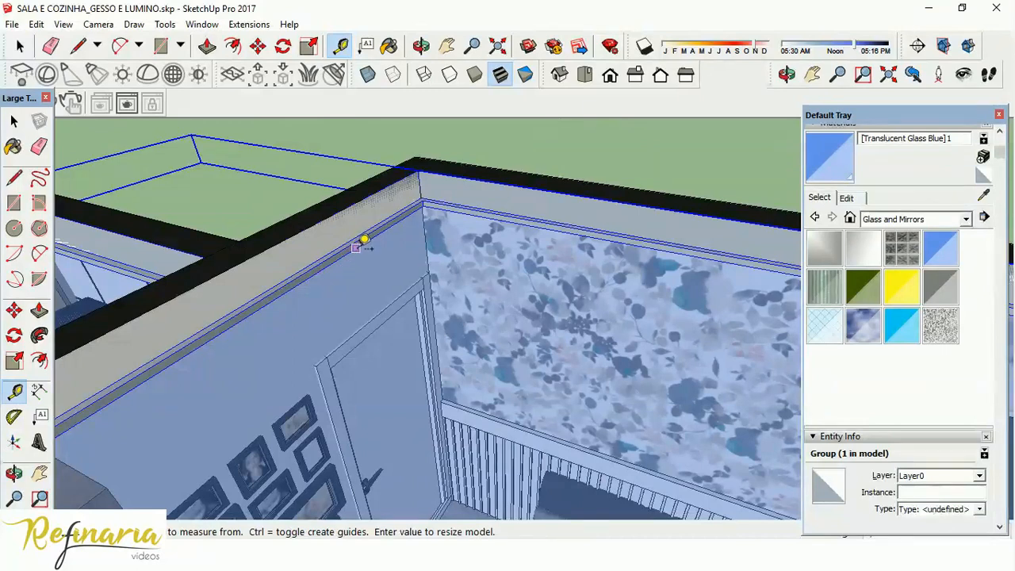
left_click(367, 240)
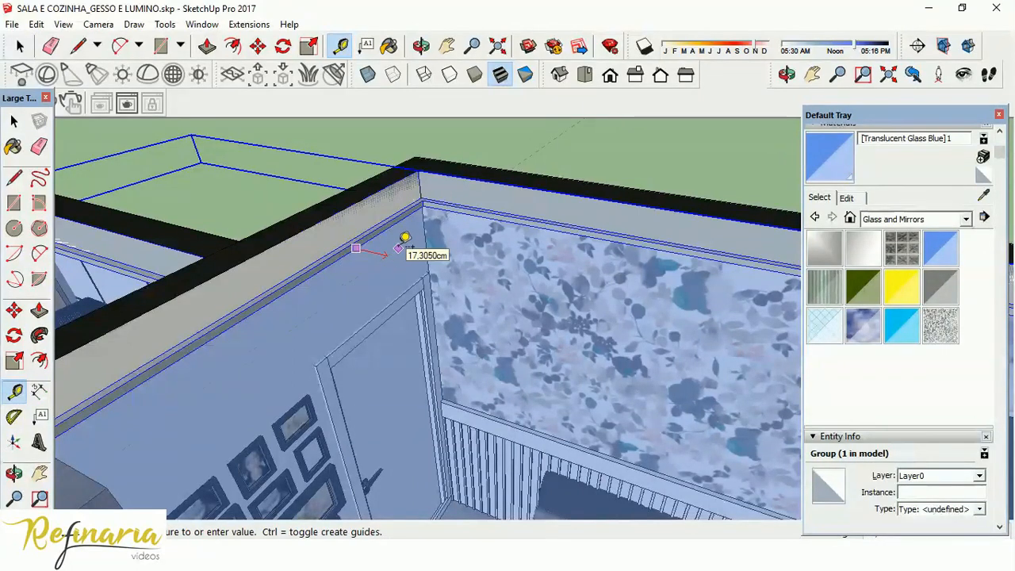
left_click(404, 240)
Place a second guide parallel to the ceiling edge along the floral wallpaper wall, crossing the first guide.
middle_click_drag(480, 254, 571, 292)
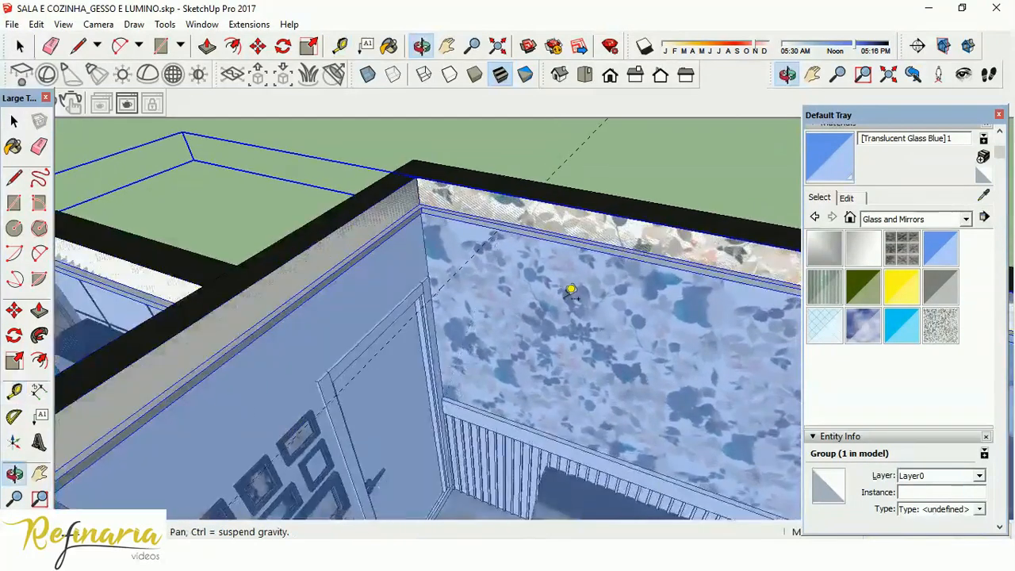
left_click(542, 241)
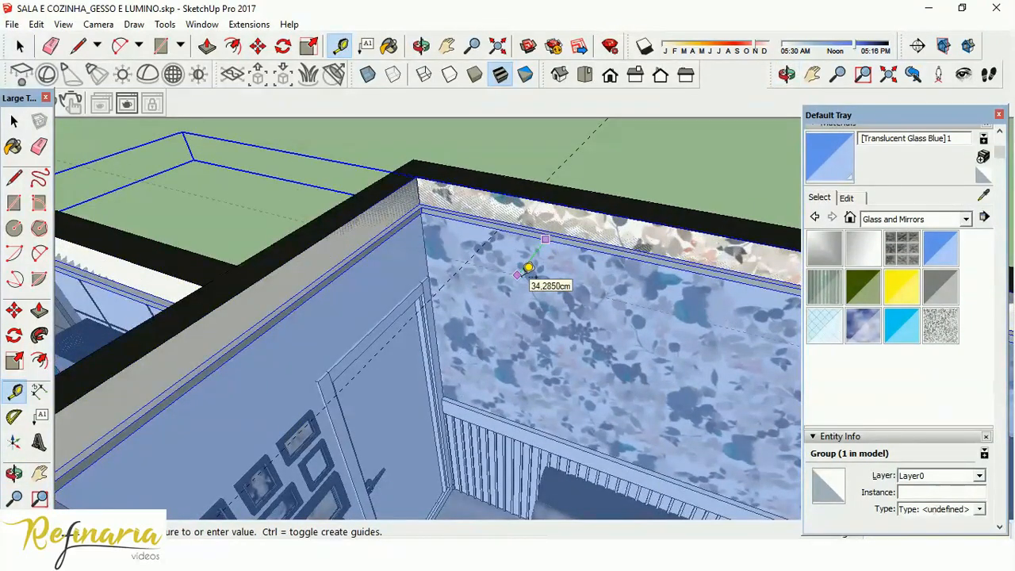
left_click(528, 268)
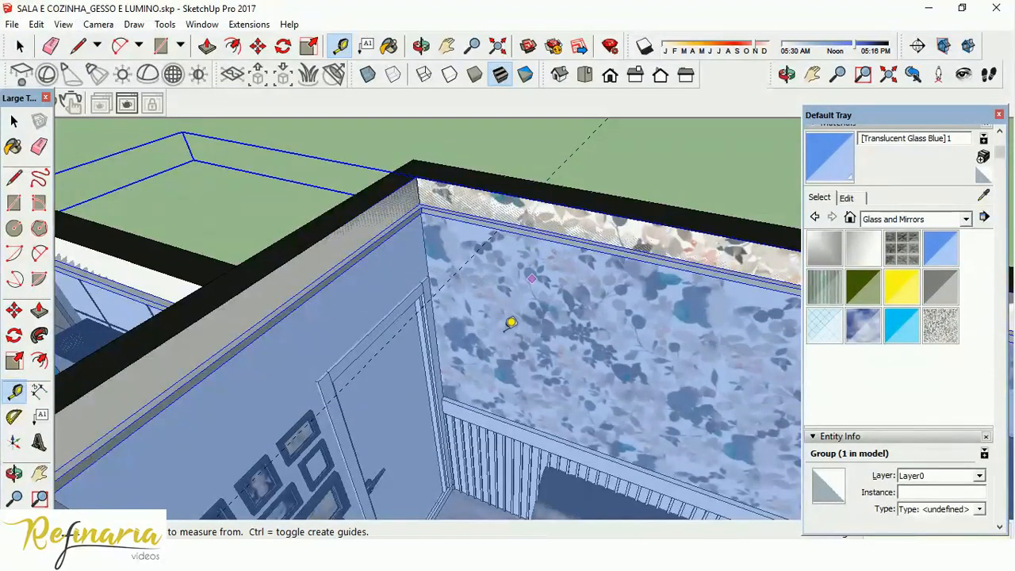
middle_click_drag(566, 324, 632, 496)
scroll(571, 450, "up", 3)
middle_click_drag(542, 397, 506, 225)
scroll(509, 220, "up", 2)
left_click(518, 234)
left_click(503, 268)
left_click(552, 238)
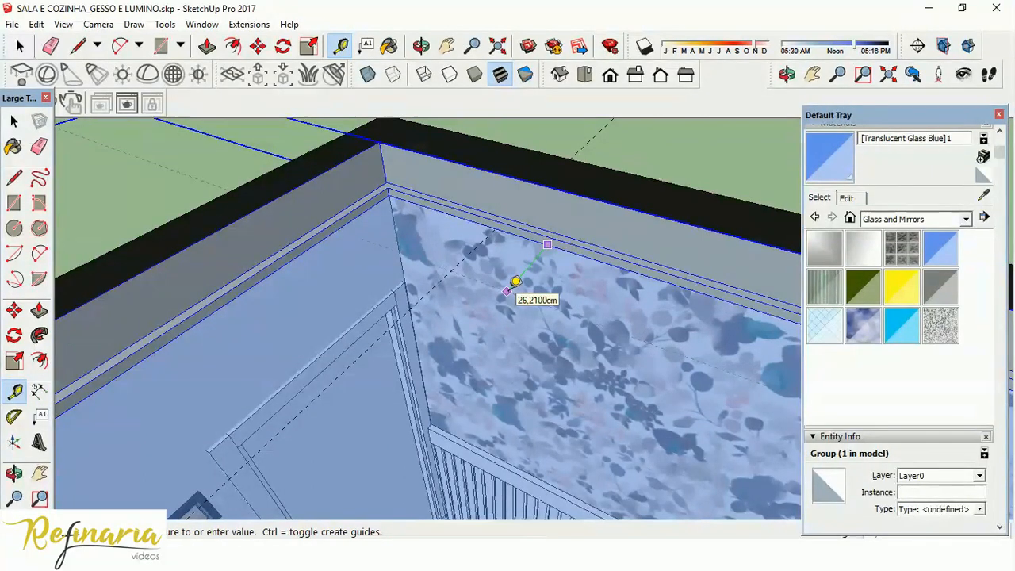
left_click(508, 290)
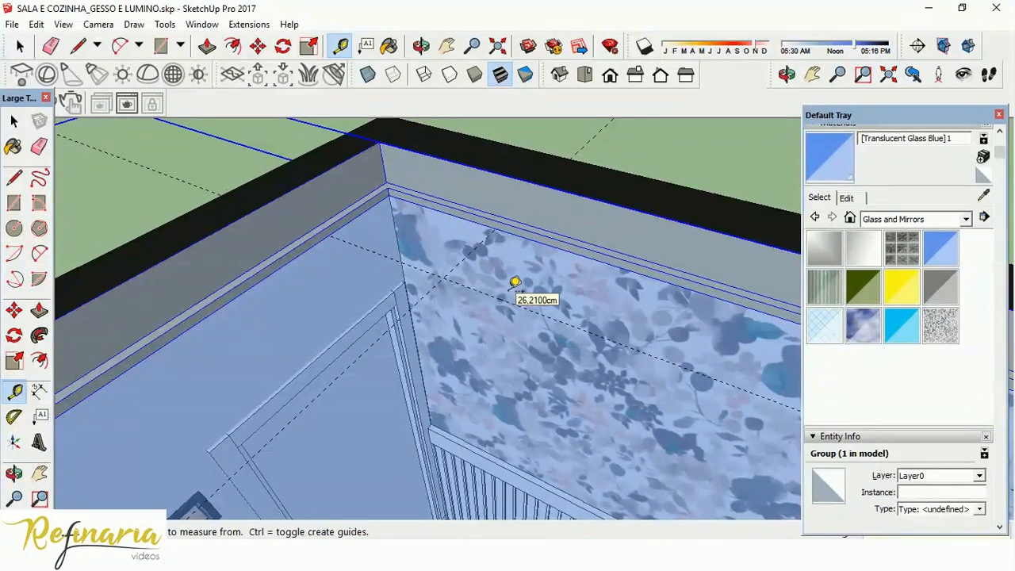
middle_click_drag(515, 283, 481, 302)
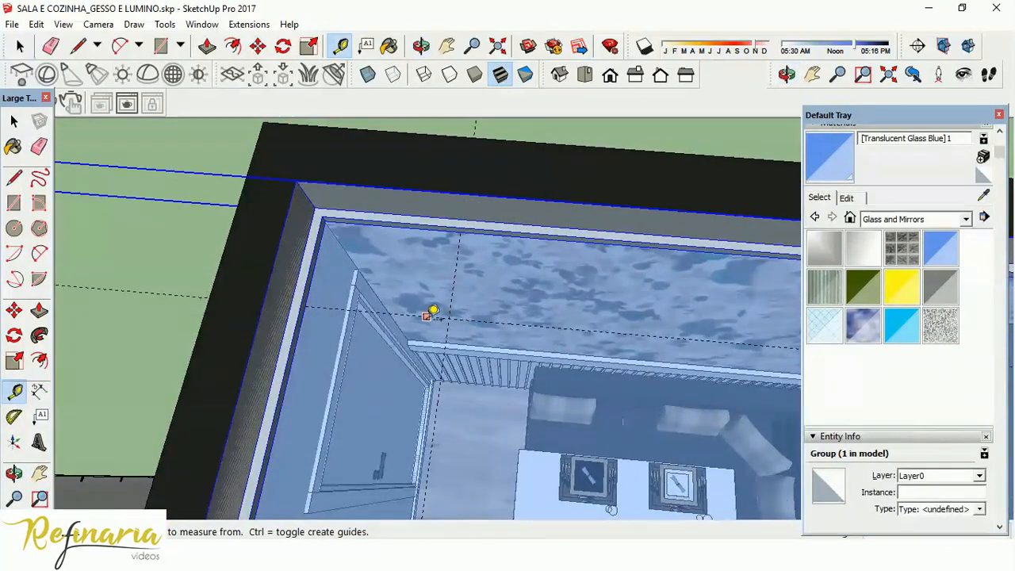
scroll(464, 326, "up", 2)
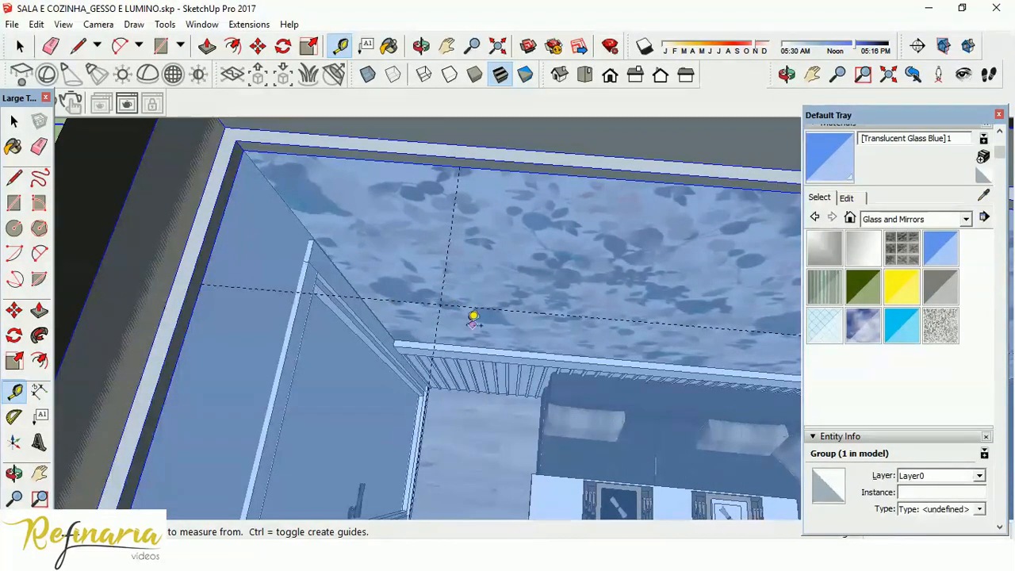
left_click(14, 122)
middle_click_drag(384, 287, 381, 266)
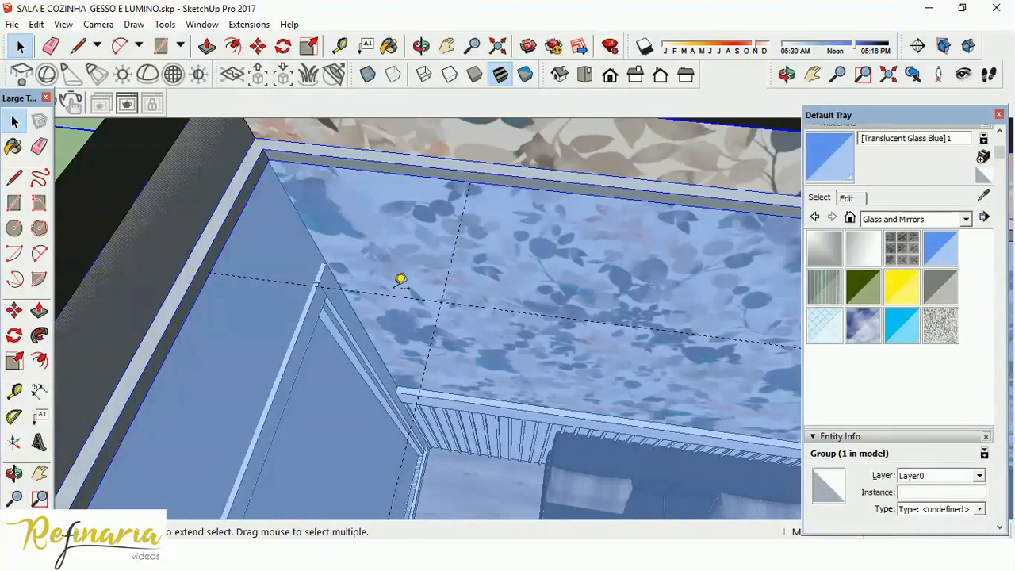
Connect the computer to the phone's Wi-Fi hotspot and return to the model.
left_click(852, 555)
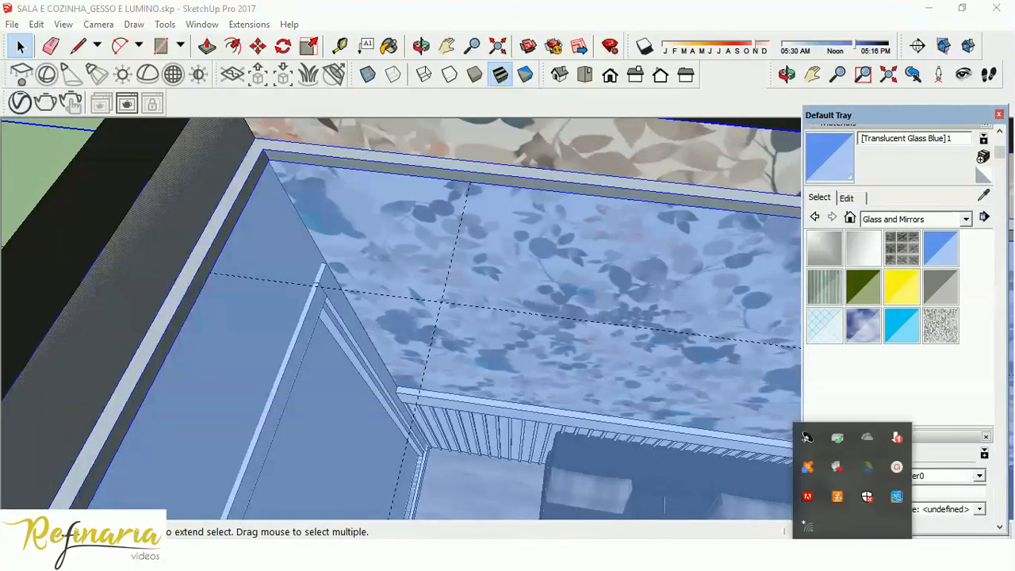
left_click(807, 525)
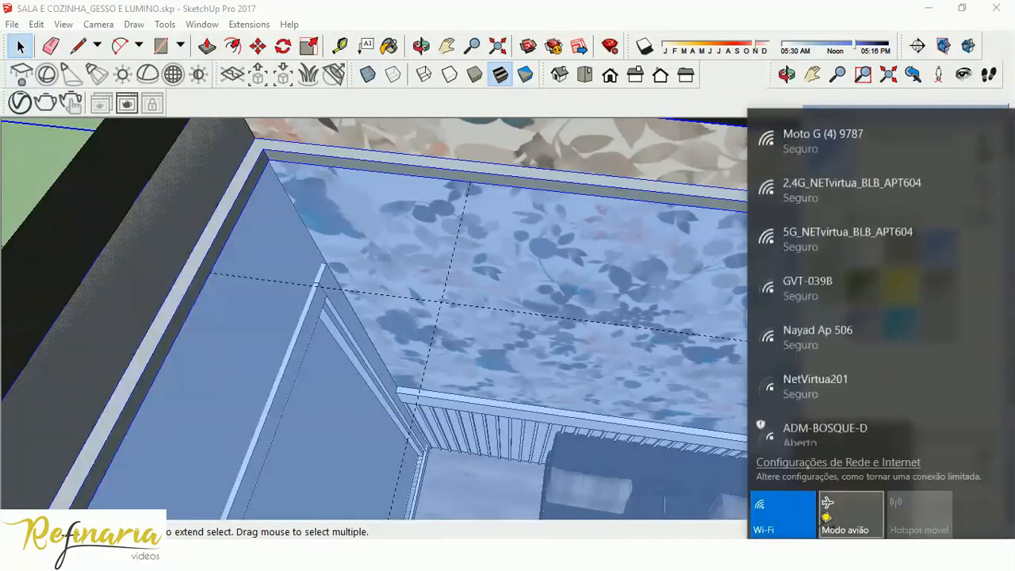
left_click(840, 137)
left_click(983, 201)
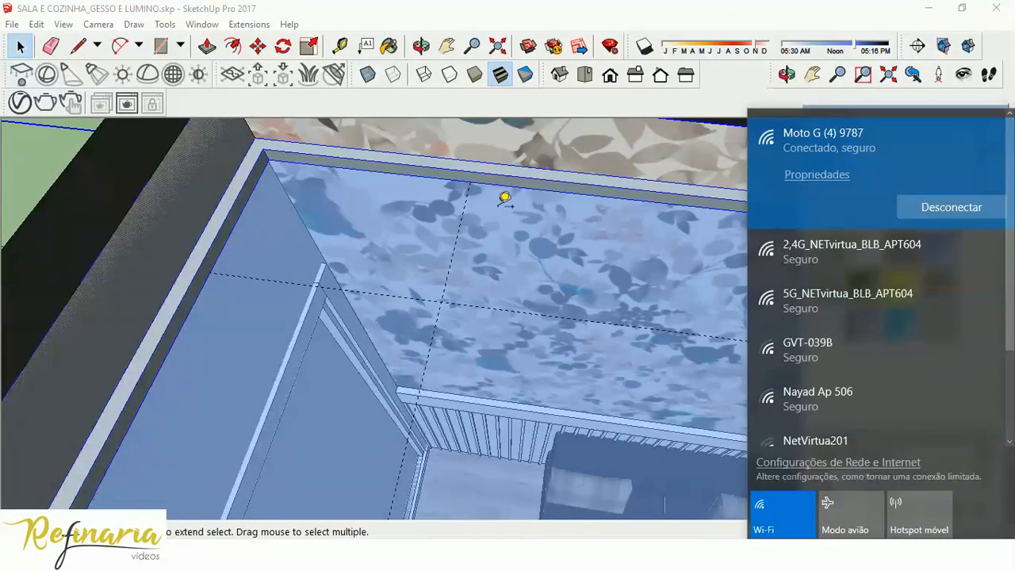
left_click(504, 198)
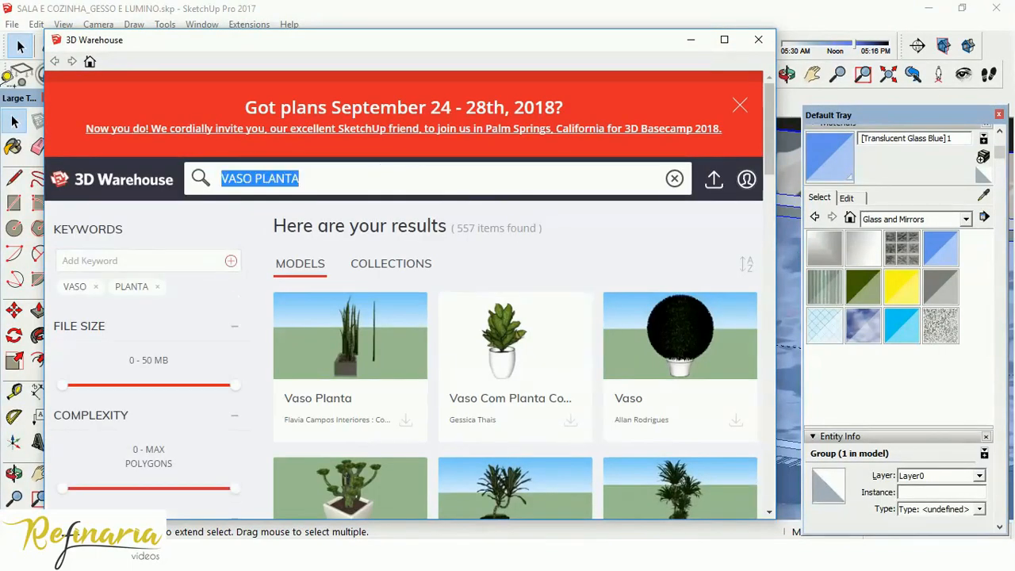
Search the 3D Warehouse for "dicroica led" models.
type("dicroui")
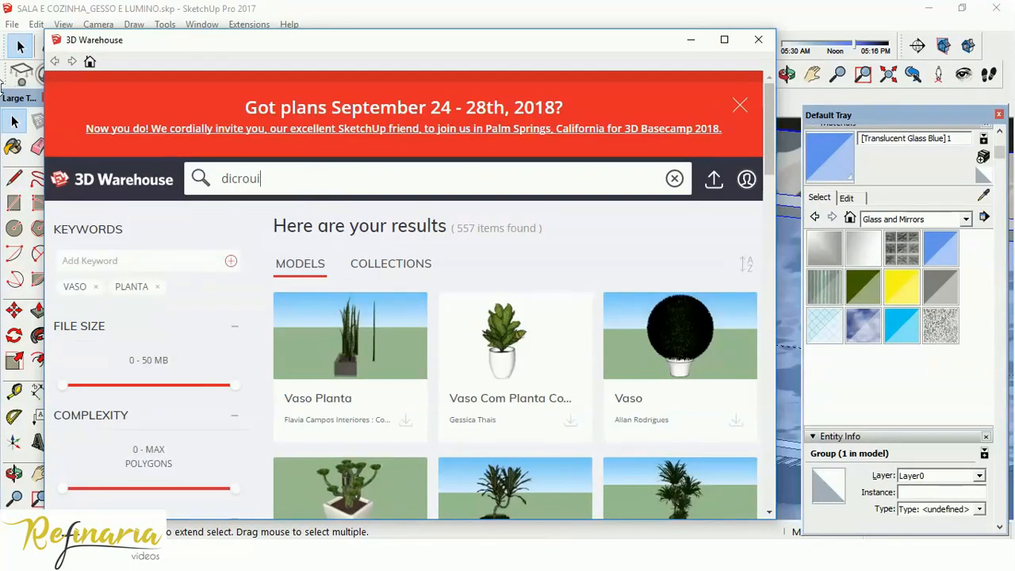
key("BackSpace")
key("BackSpace")
type("ica led")
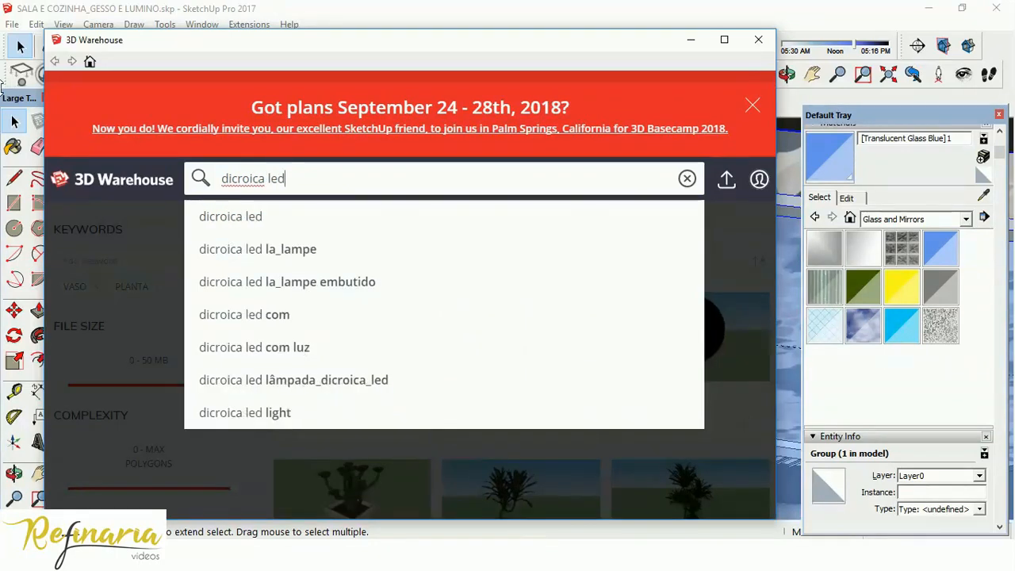
key("Return")
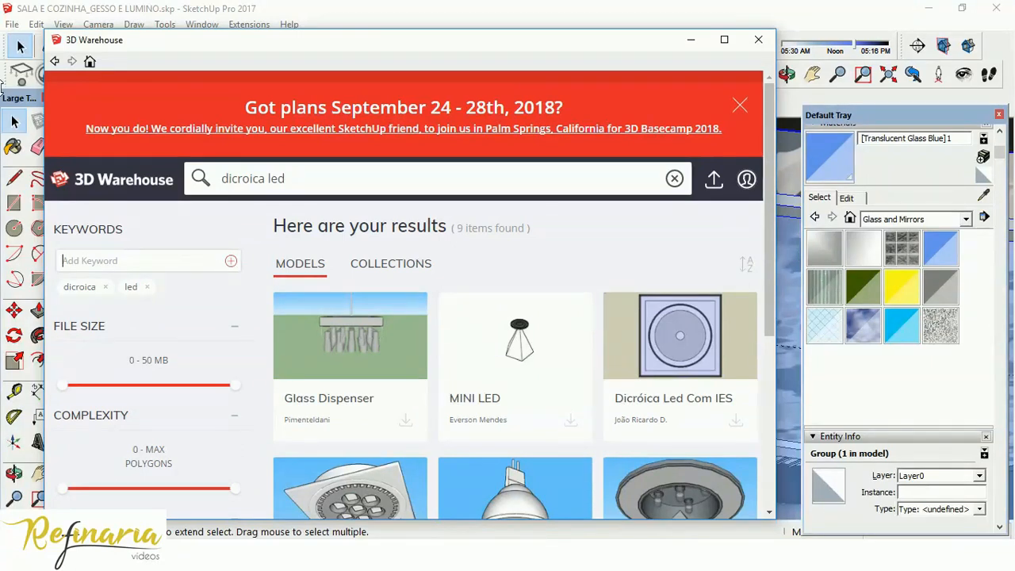
Load the square LÂMPADA DICROICA model directly into the model and place it at the crossing of the two dining-area guides.
scroll(507, 317, "down", 3)
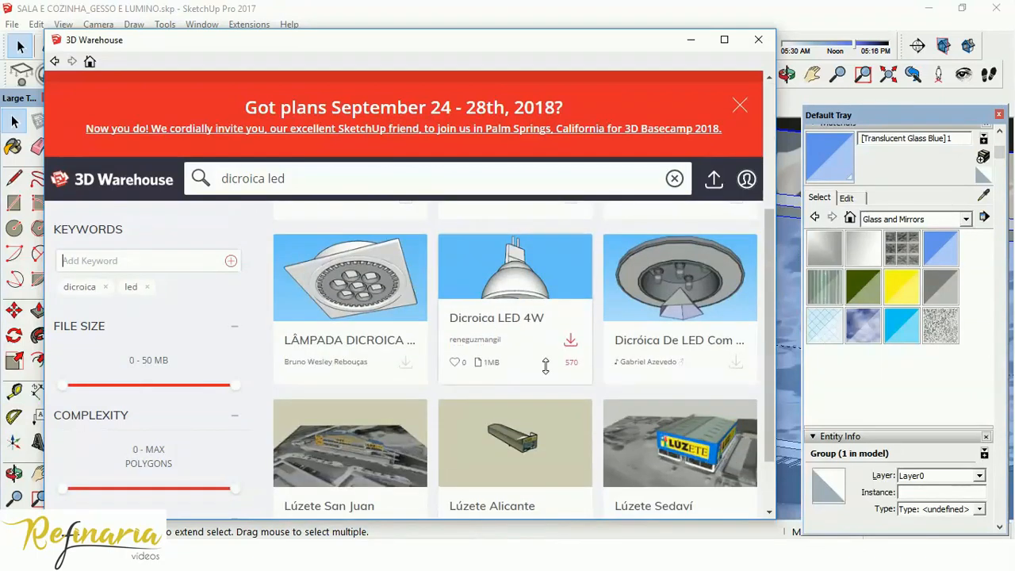
scroll(395, 318, "up", 3)
scroll(395, 317, "up", 1)
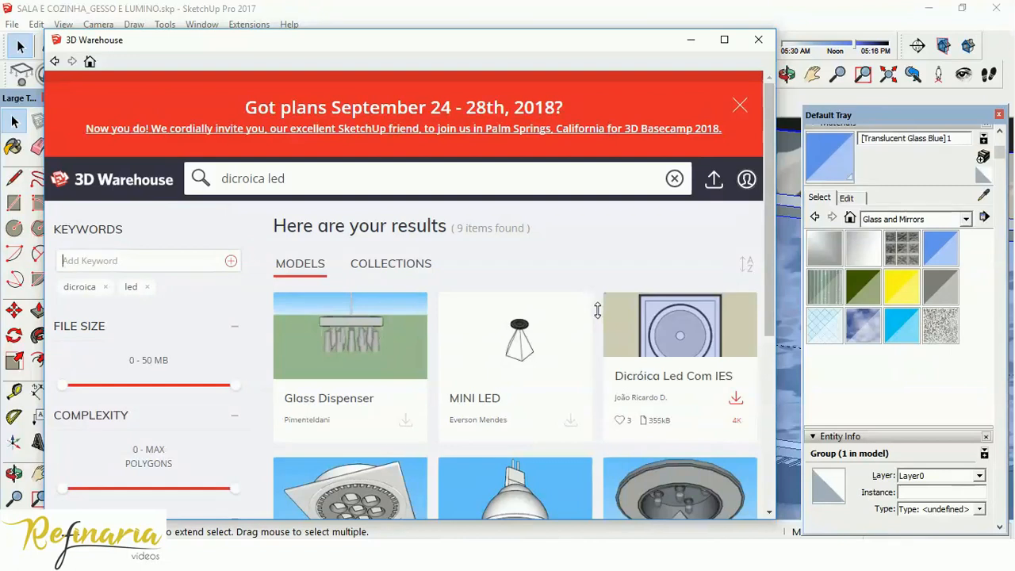
scroll(599, 311, "down", 3)
scroll(586, 317, "down", 2)
scroll(579, 328, "up", 4)
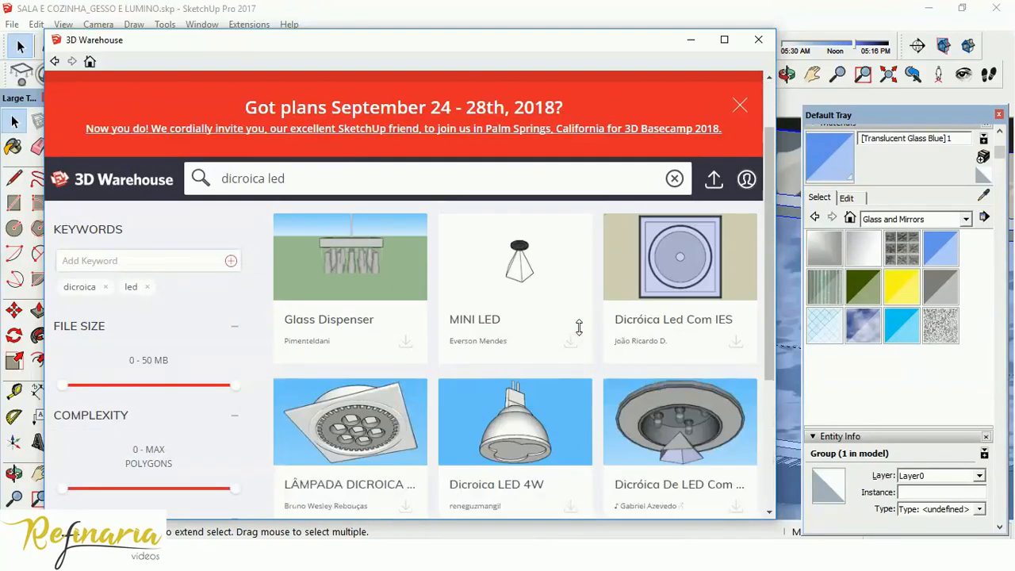
left_click(405, 484)
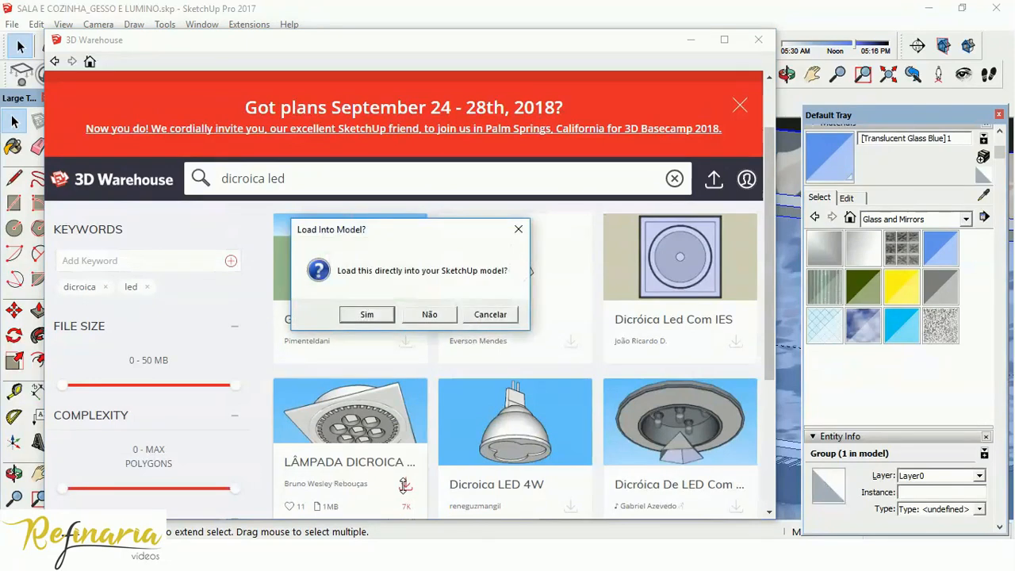
left_click(366, 314)
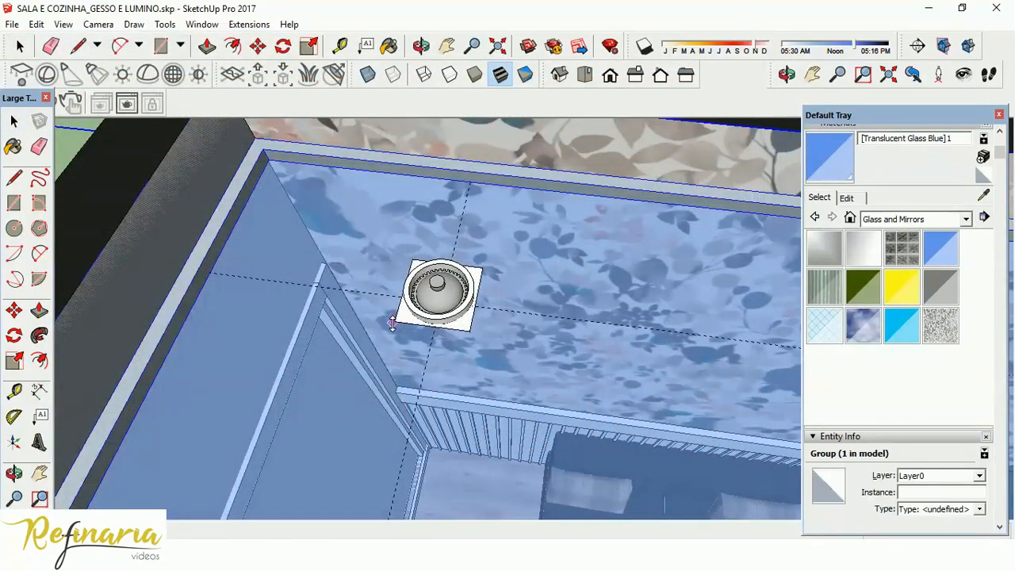
left_click(392, 323)
Explode the placed downlight component into its separate parts.
scroll(471, 273, "up", 3)
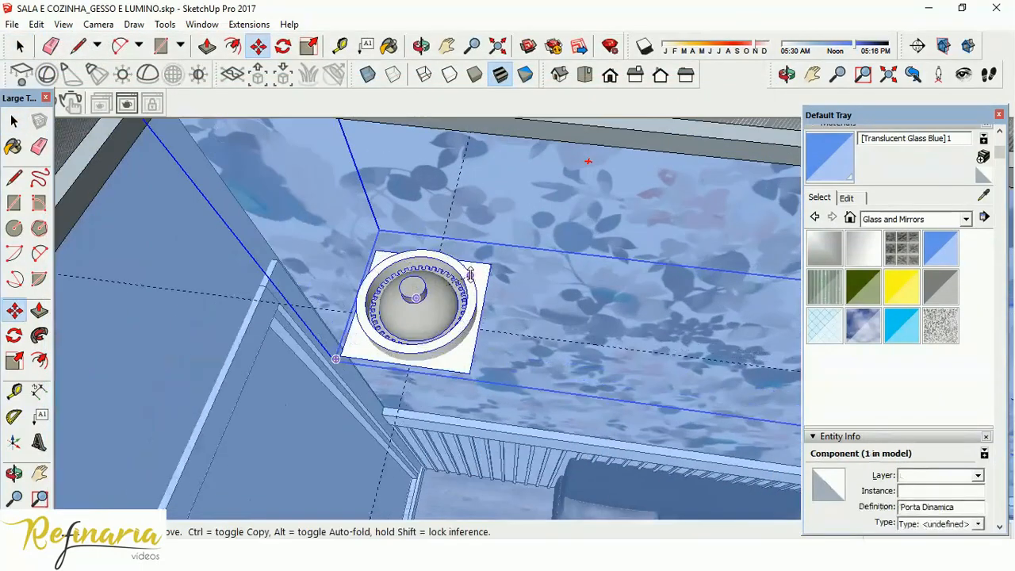
middle_click_drag(471, 273, 498, 395)
scroll(497, 394, "down", 3)
scroll(498, 394, "down", 5)
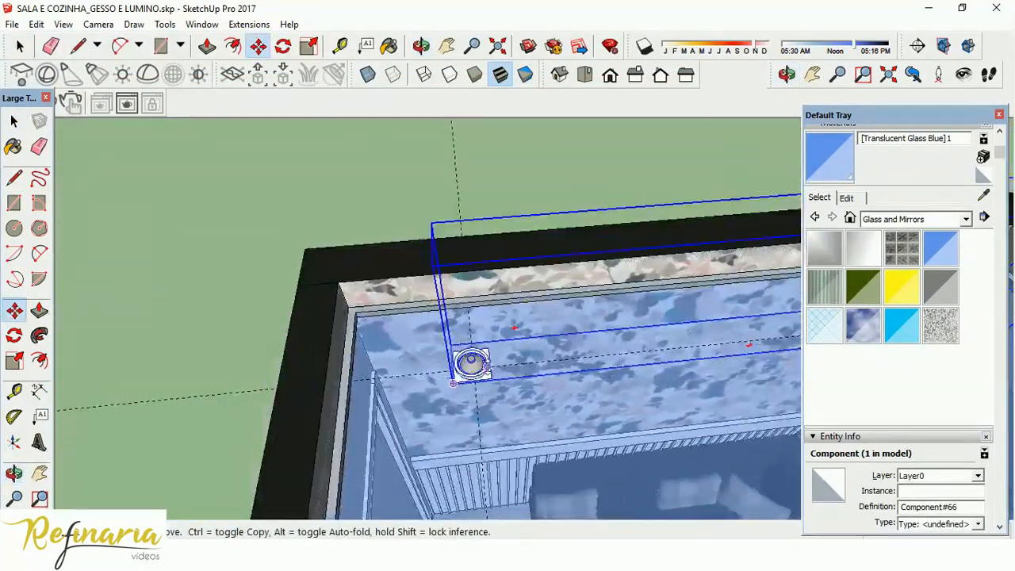
scroll(489, 365, "up", 2)
scroll(479, 364, "down", 2)
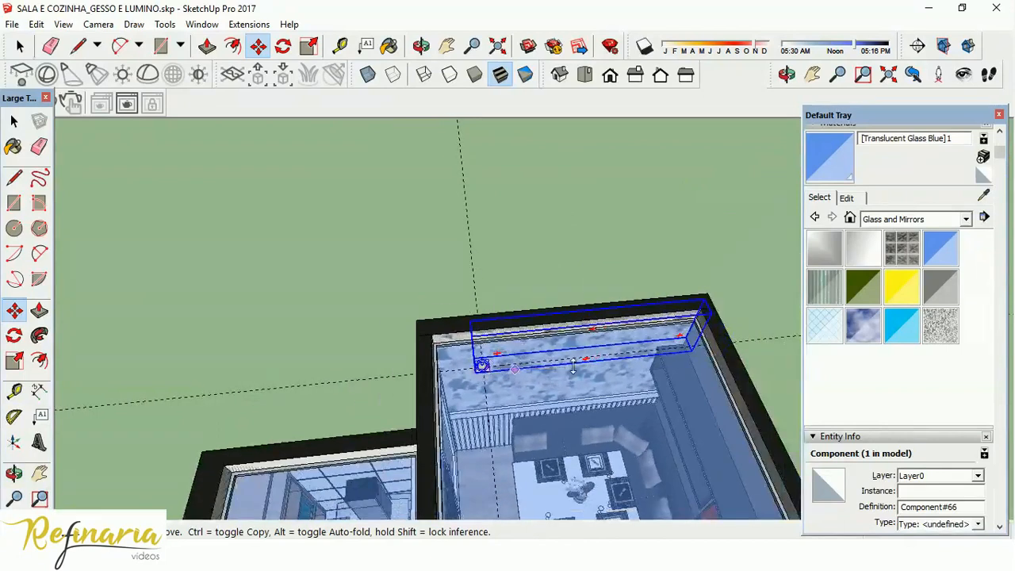
scroll(481, 361, "up", 3)
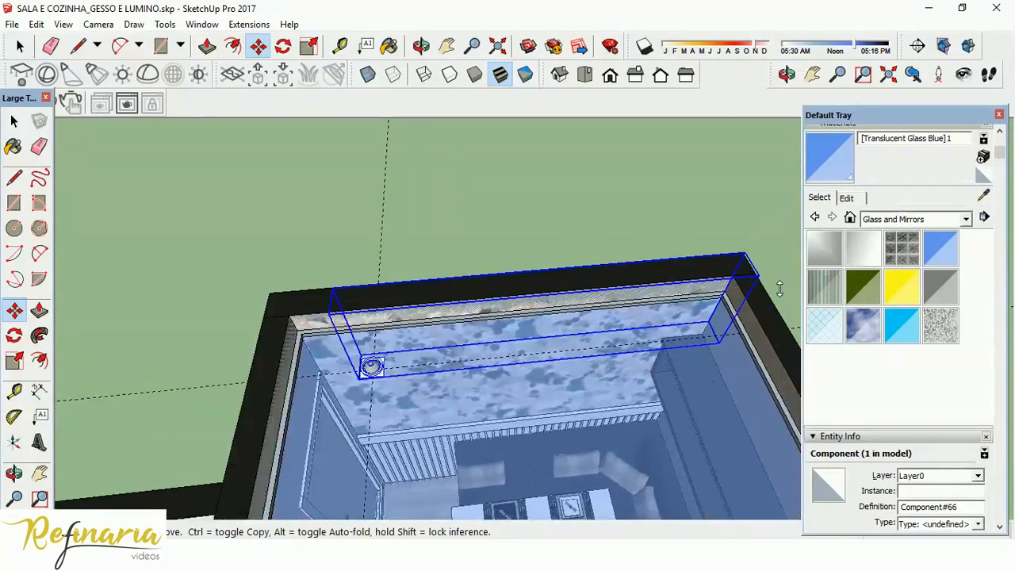
left_click(14, 121)
scroll(365, 359, "up", 2)
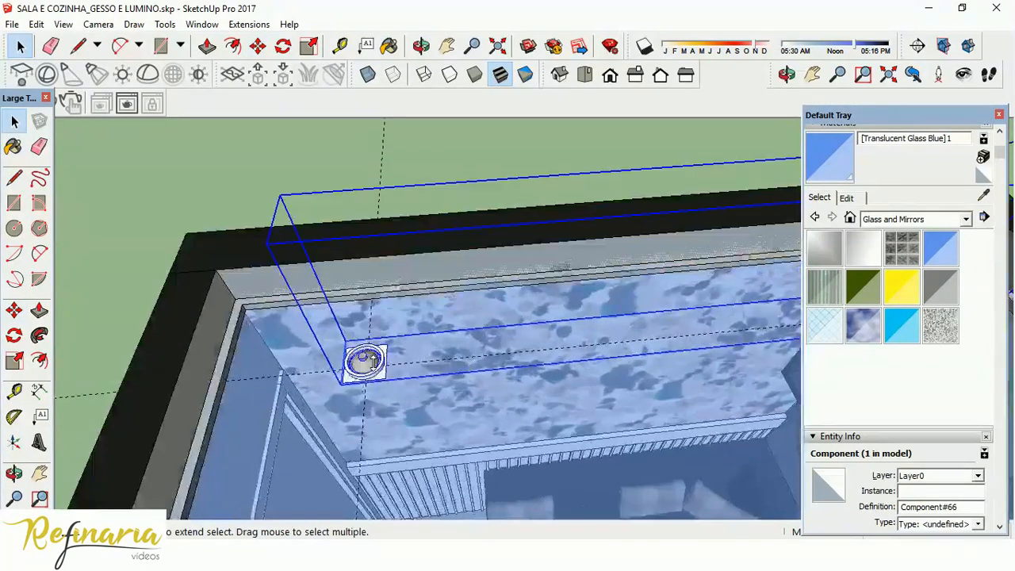
right_click(366, 361)
left_click(428, 292)
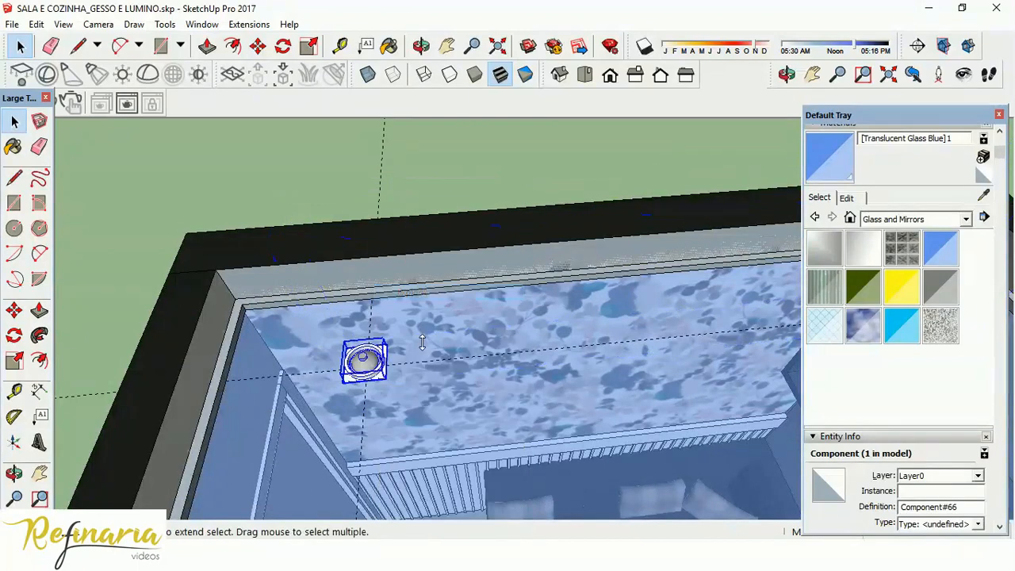
Lower the exploded downlight vertically from its square trim's corner, locked to the vertical axis, to set the trim at the ceiling's underside.
middle_click_drag(425, 379, 110, 311)
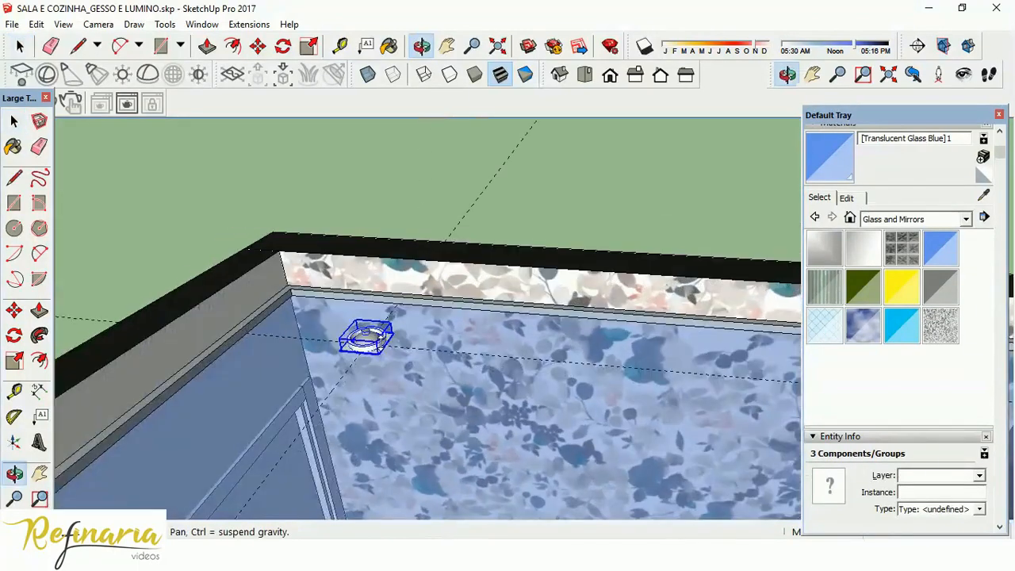
left_click(15, 310)
scroll(341, 341, "up", 5)
middle_click_drag(396, 453, 351, 190)
scroll(392, 350, "up", 2)
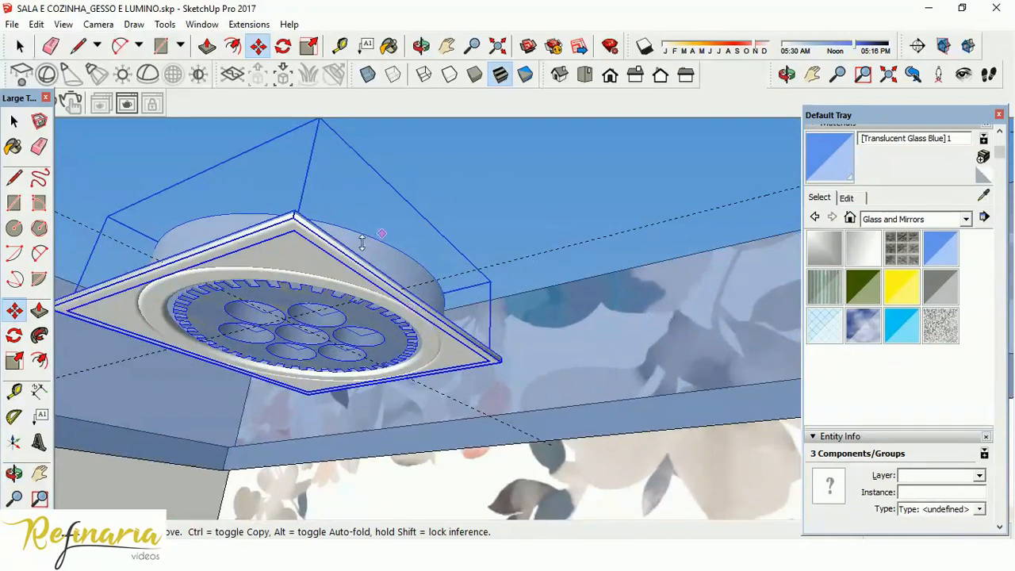
left_click(297, 206)
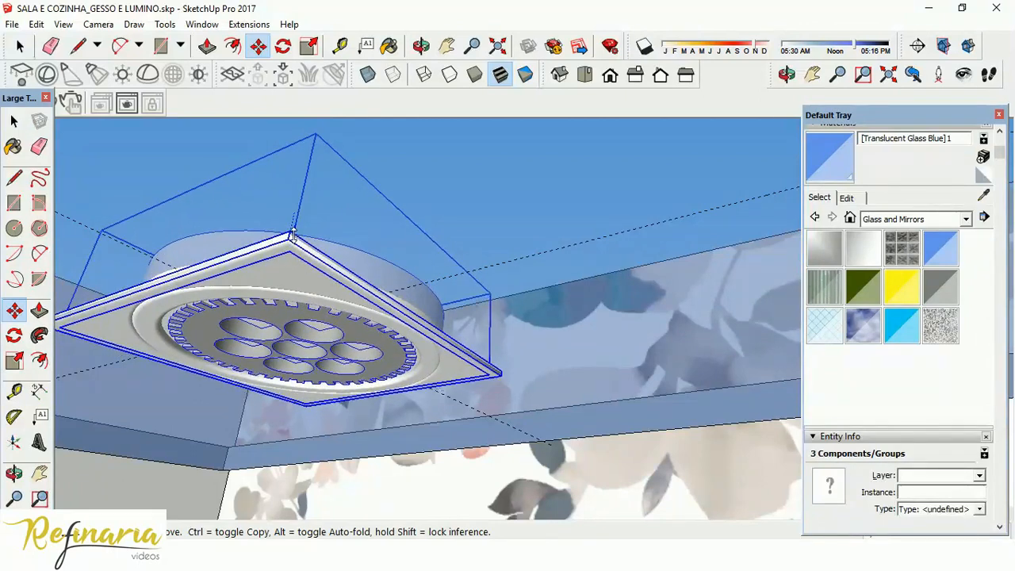
key("shift")
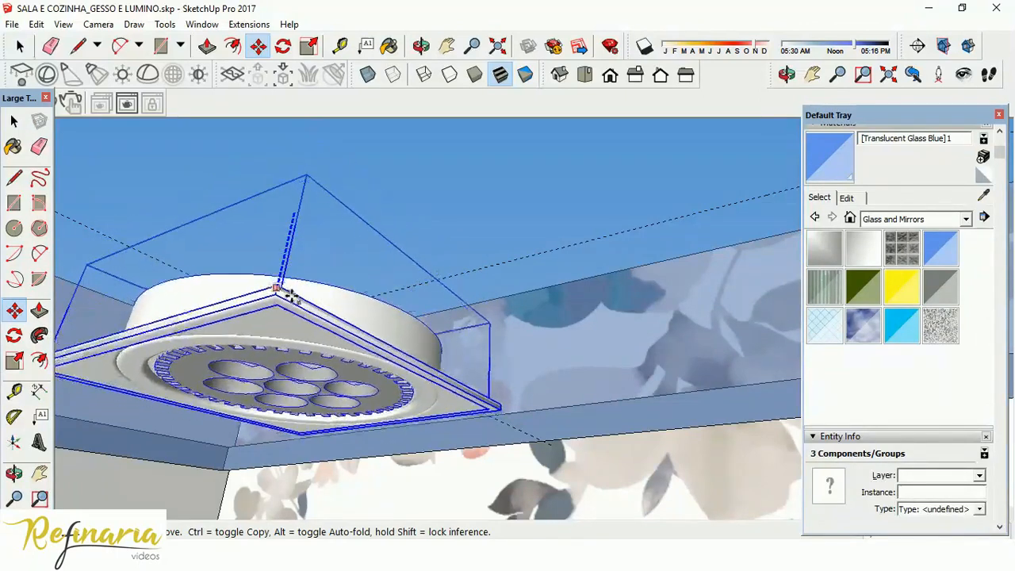
middle_click_drag(299, 232, 307, 299)
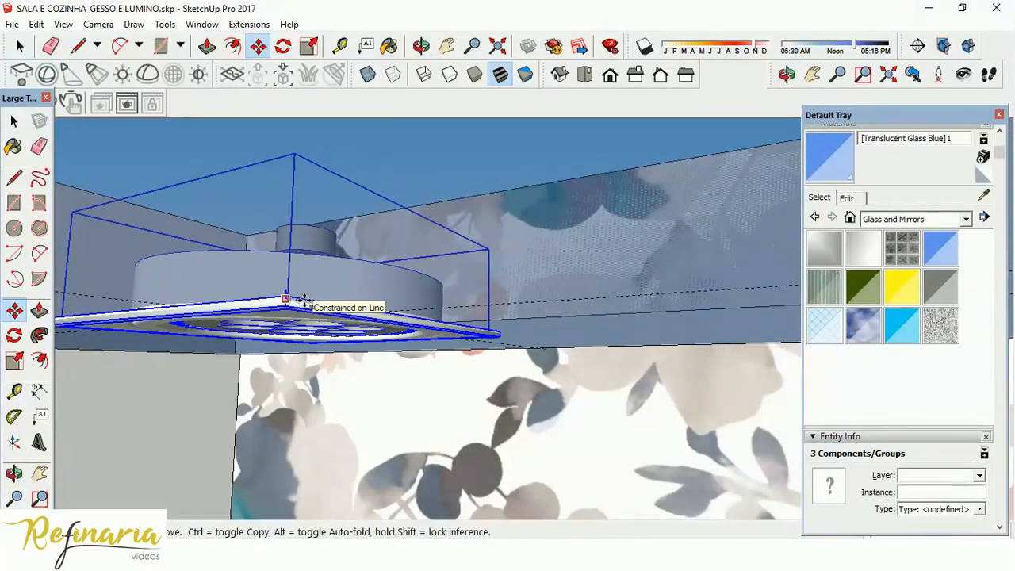
middle_click_drag(381, 263, 380, 170)
left_click_drag(460, 346, 444, 323)
left_click_drag(323, 406, 321, 409)
middle_click_drag(385, 273, 496, 251)
left_click_drag(415, 393, 426, 392)
middle_click_drag(413, 199, 426, 301)
scroll(418, 276, "down", 5)
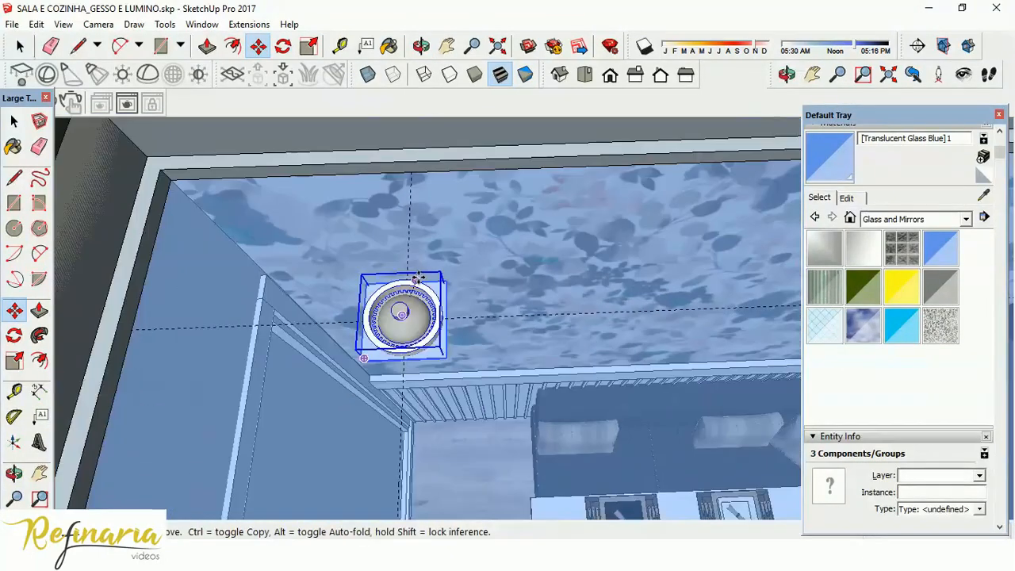
Switch to the standard top view and frame the dining area with the placed downlight.
scroll(418, 276, "down", 3)
left_click(16, 120)
scroll(414, 215, "down", 4)
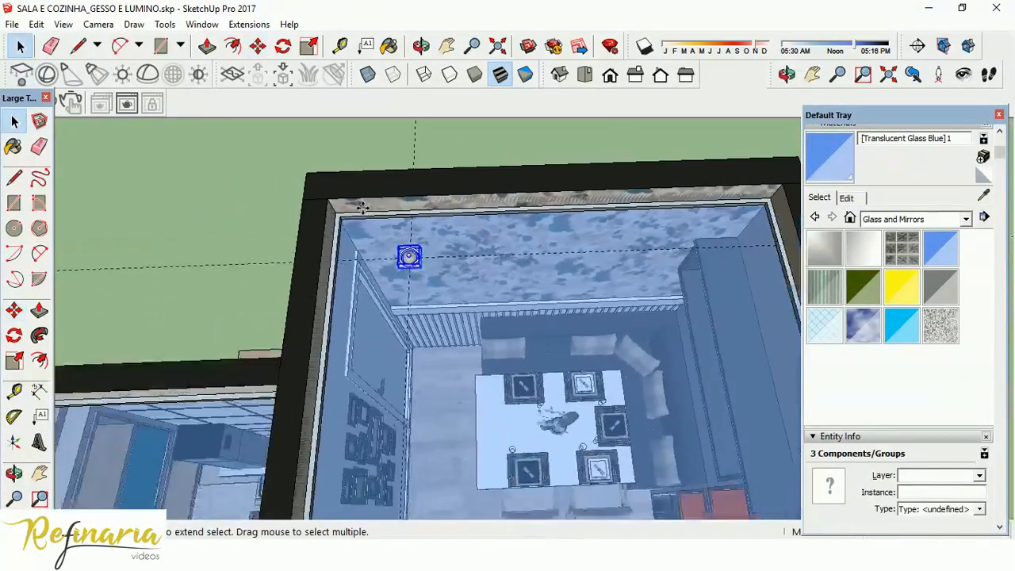
scroll(362, 207, "down", 3)
middle_click_drag(441, 258, 449, 294)
scroll(435, 315, "up", 3)
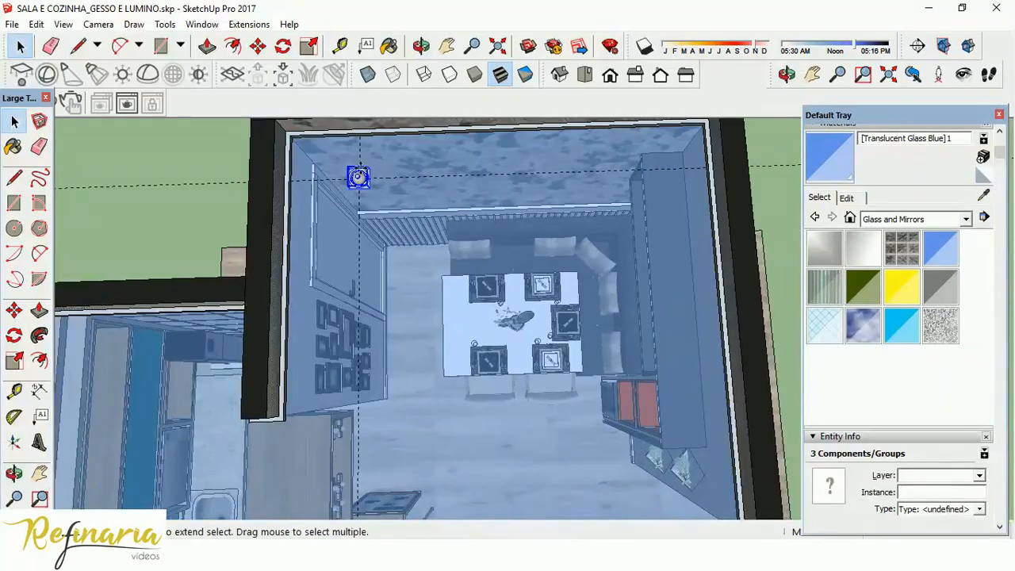
scroll(357, 296, "down", 2)
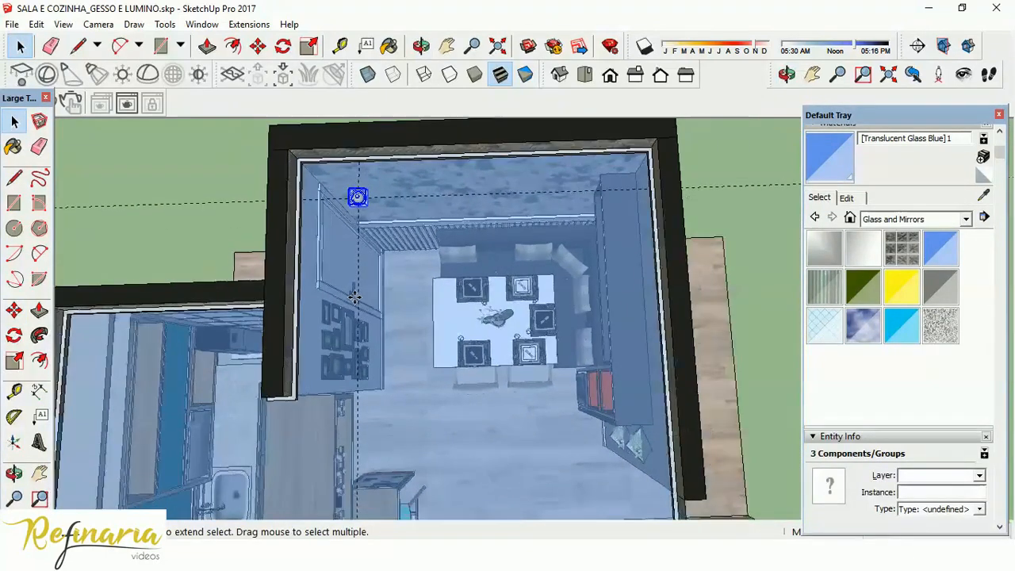
left_click(586, 75)
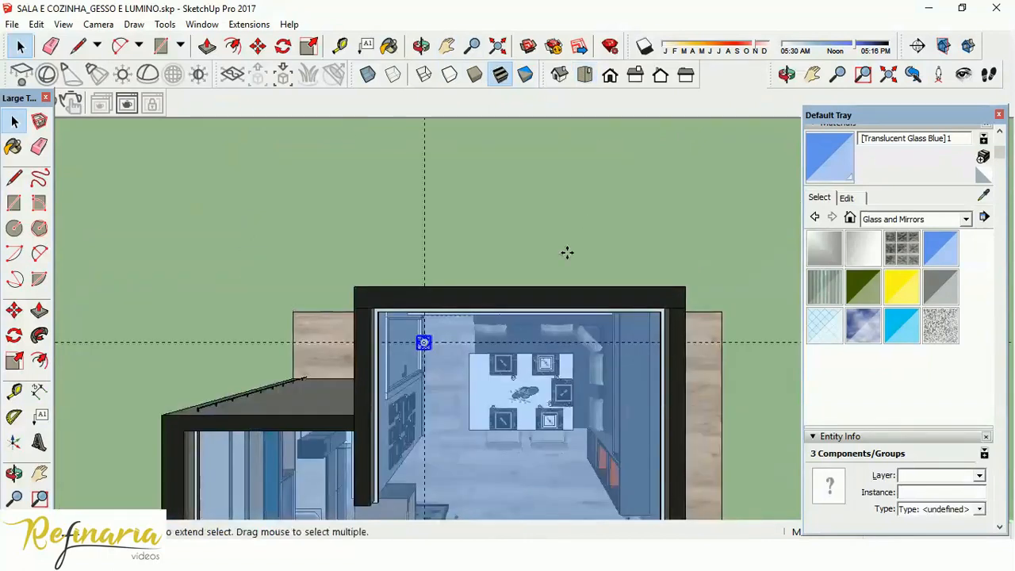
scroll(441, 181, "down", 1)
scroll(516, 471, "up", 3)
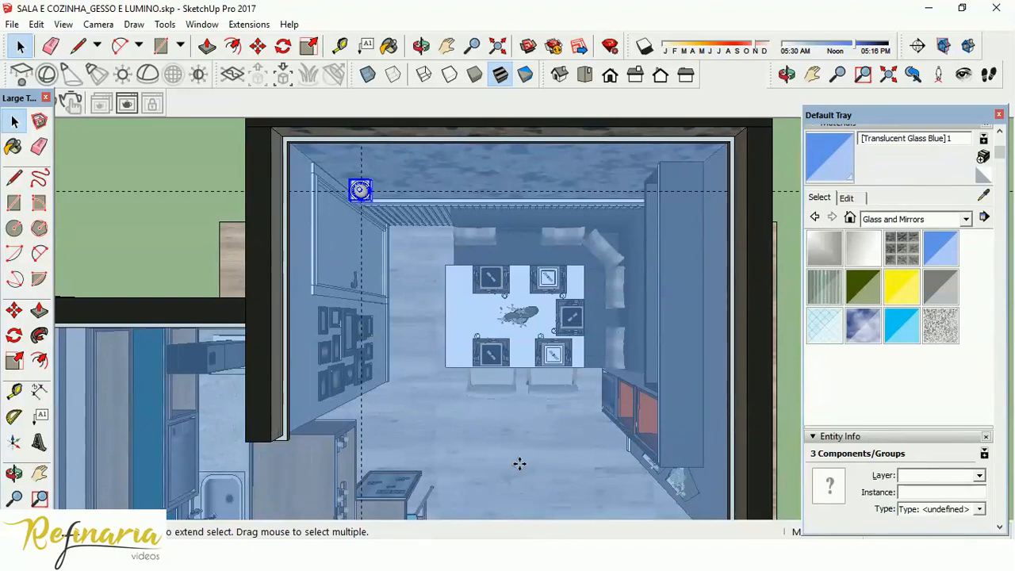
Check the dining-area downlight layout in the ceiling lighting plan PDF, then return to the SketchUp model.
left_click(629, 545)
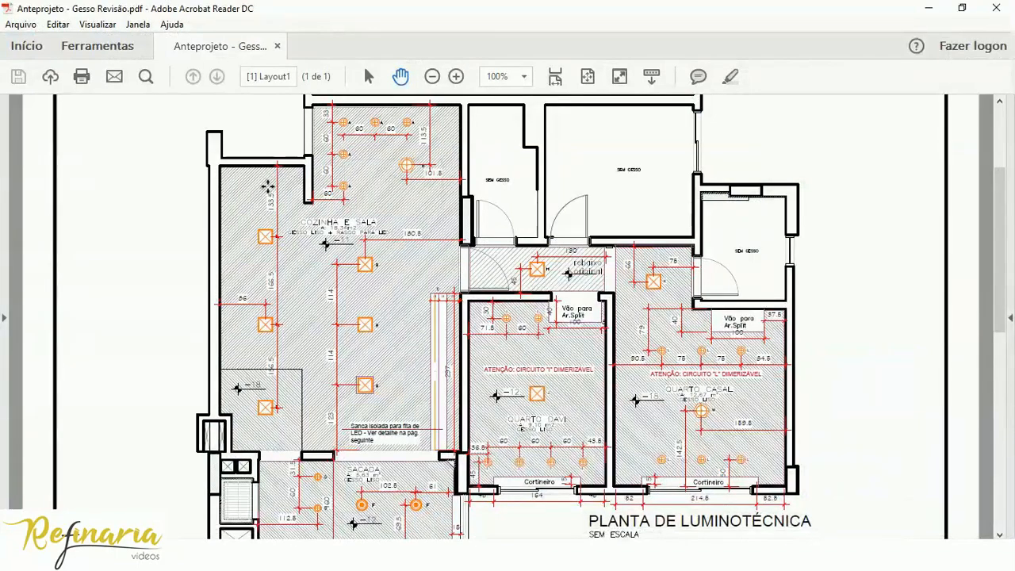
left_click(604, 547)
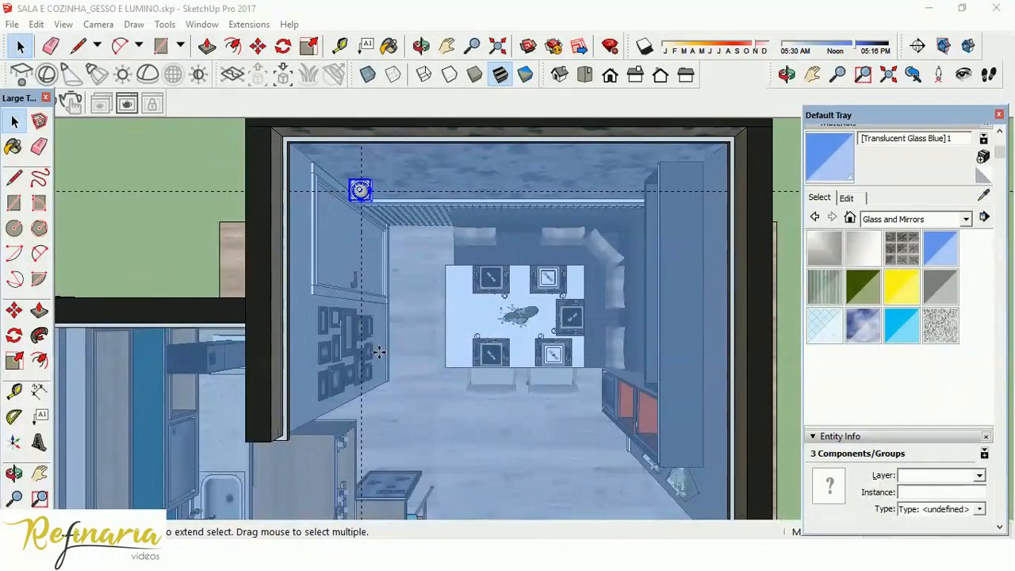
left_click(14, 309)
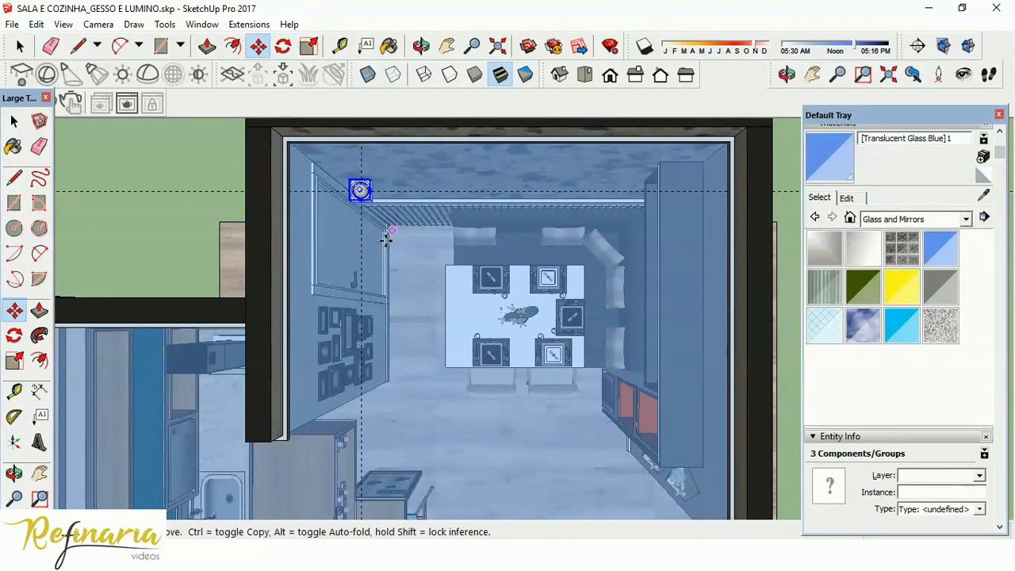
left_click(384, 240)
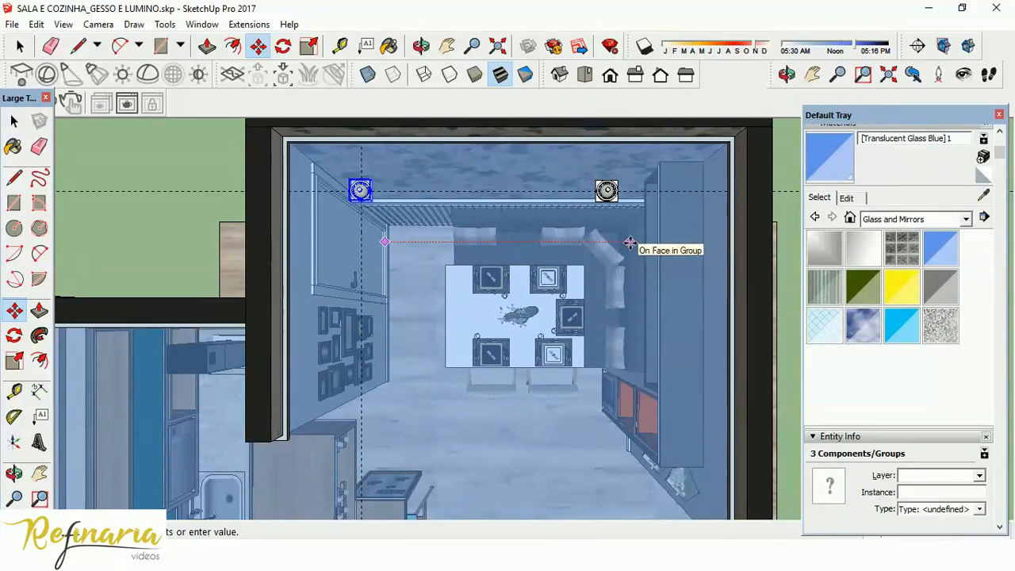
left_click(628, 242)
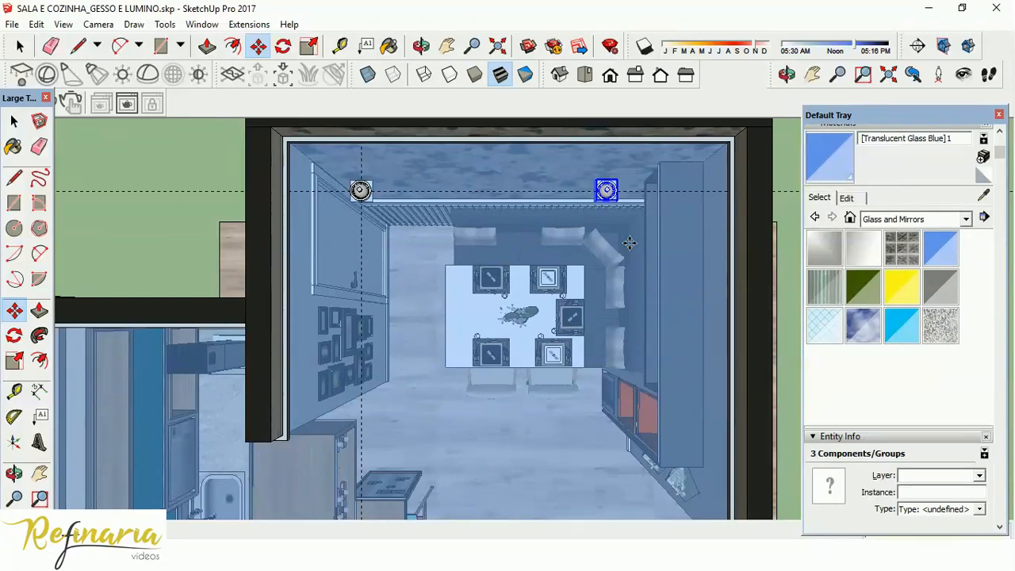
left_click_drag(876, 115, 877, 50)
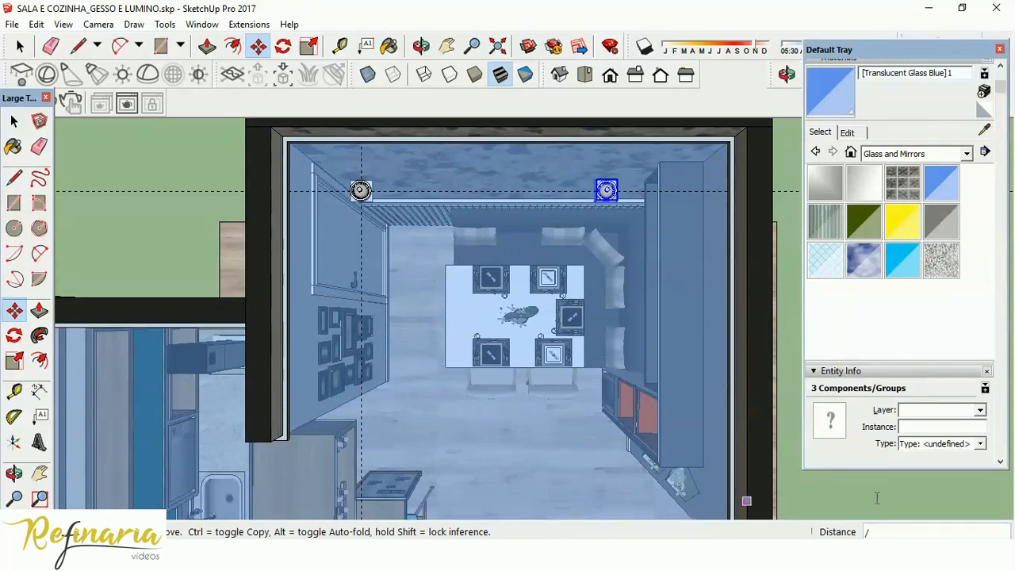
key("space")
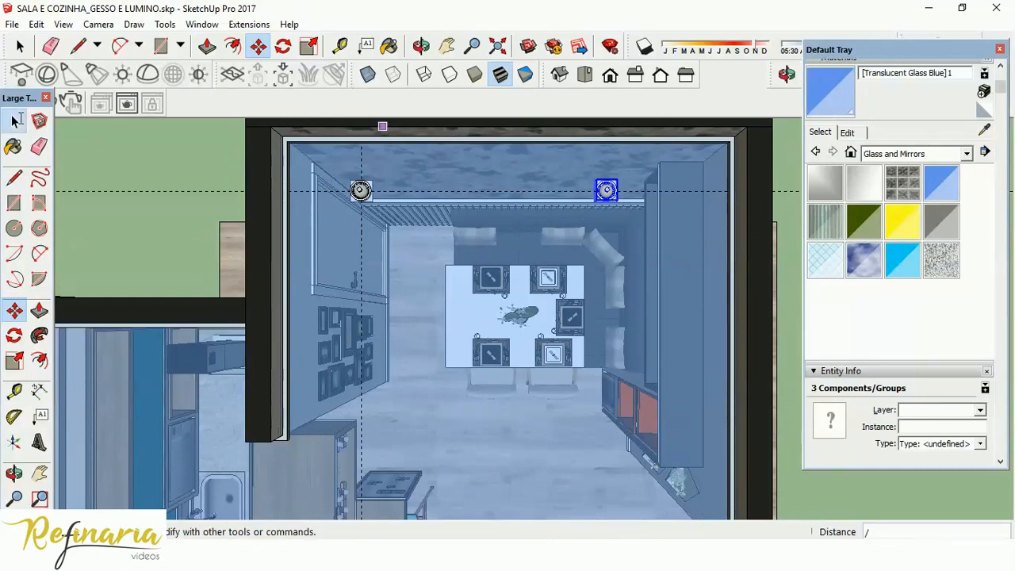
left_click(611, 204)
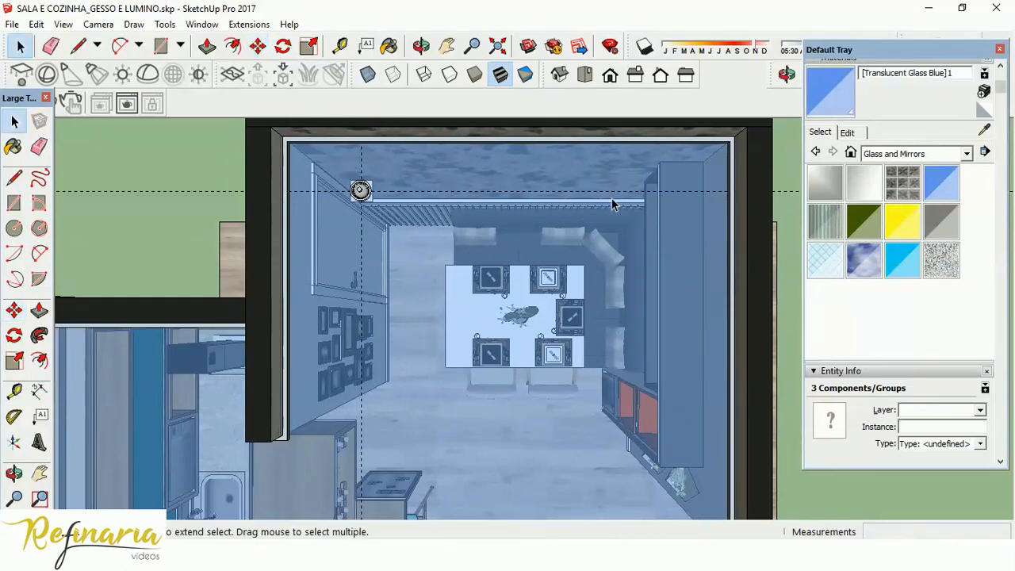
Copy the round downlight about 164 cm along the guide beside the patterned wall, dividing the distance by 2 for an intermediate copy.
left_click(361, 193)
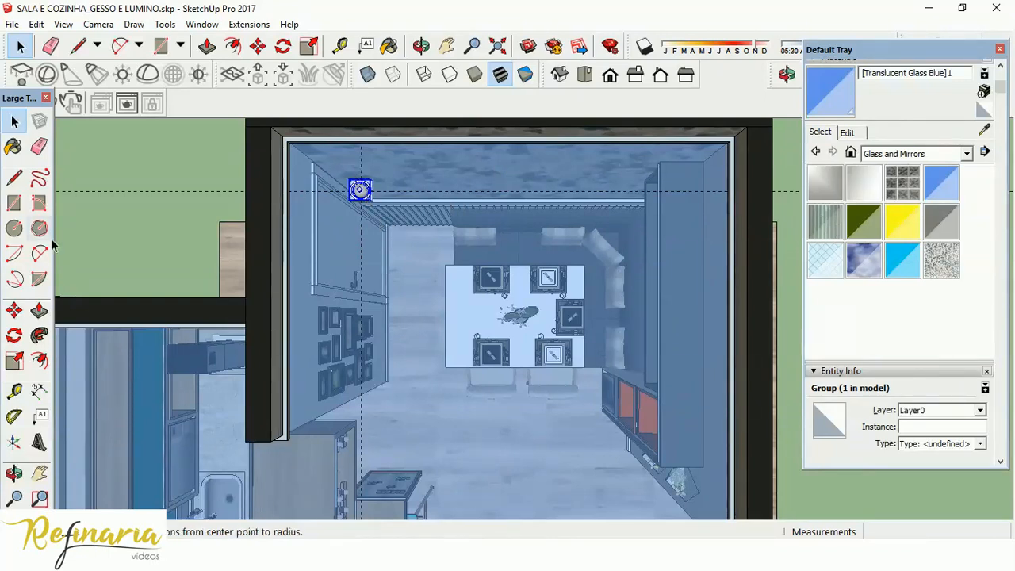
left_click(14, 310)
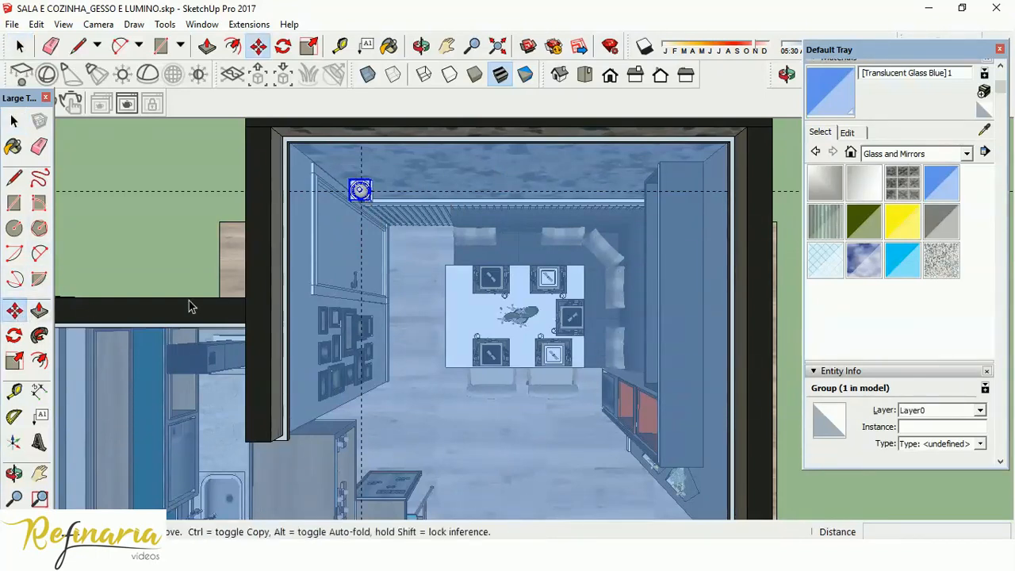
key("ctrl")
left_click(389, 228)
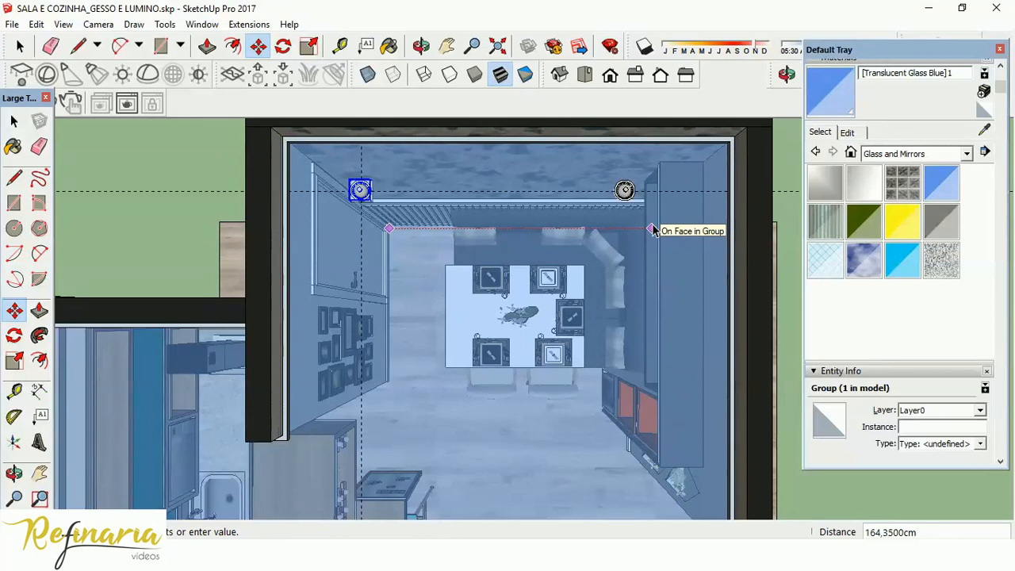
left_click(653, 230)
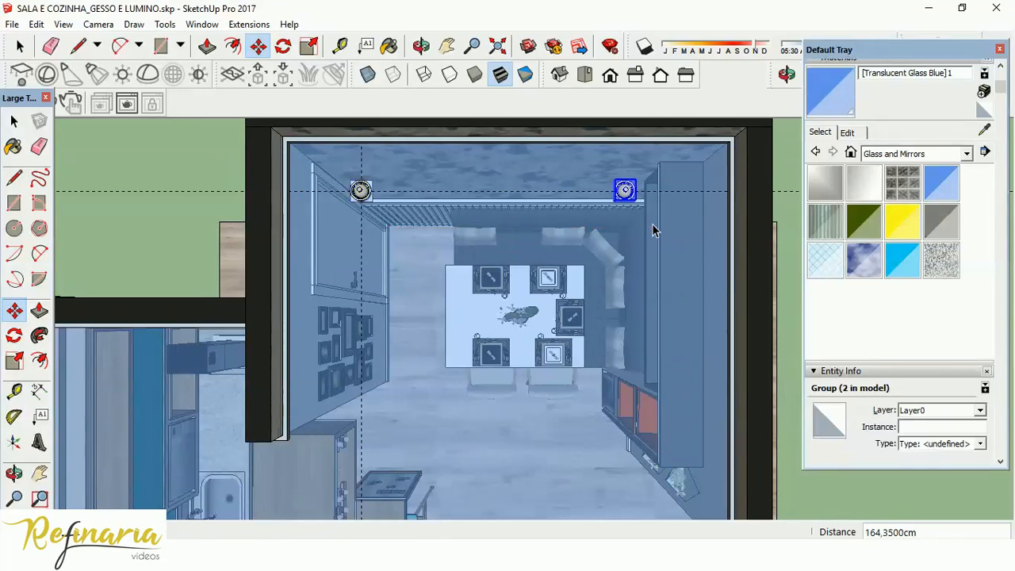
type("/")
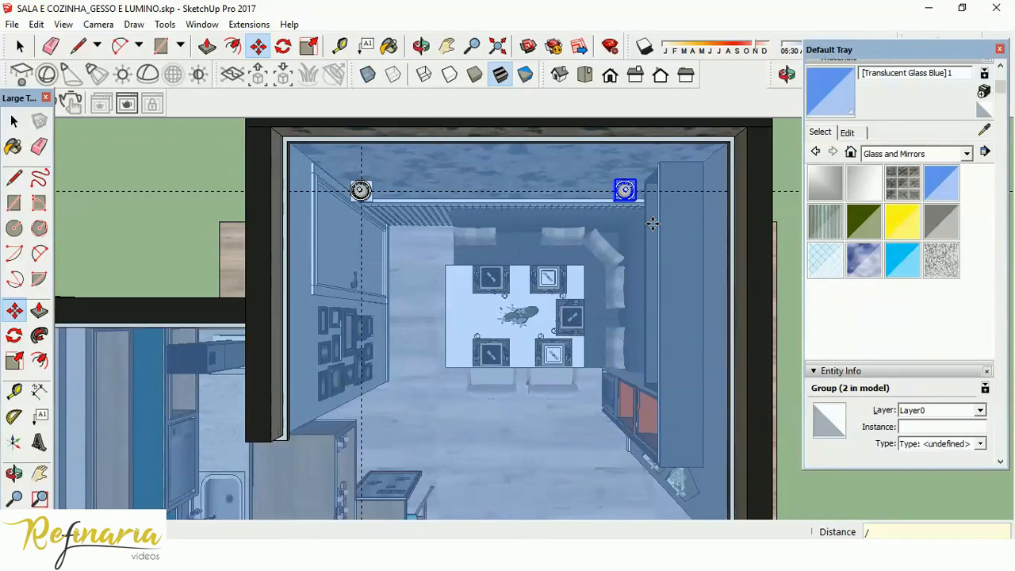
type("2")
key("Return")
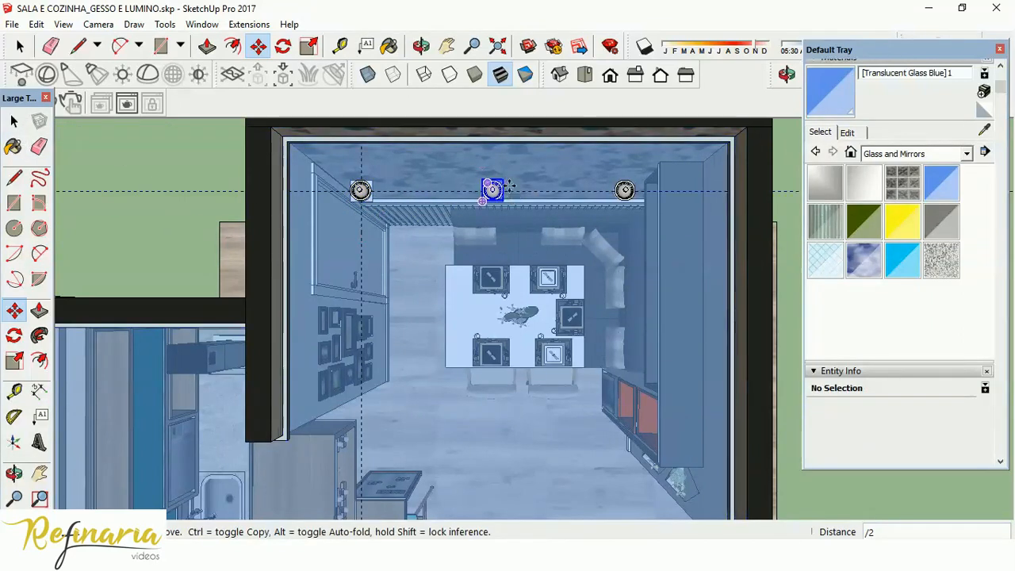
Delete the square trim from the first downlight, then restore the top view framed on the dining area.
left_click(13, 121)
scroll(517, 181, "up", 8)
middle_click_drag(515, 260, 476, 8)
middle_click_drag(545, 379, 604, 509)
scroll(508, 317, "down", 4)
scroll(321, 330, "up", 8)
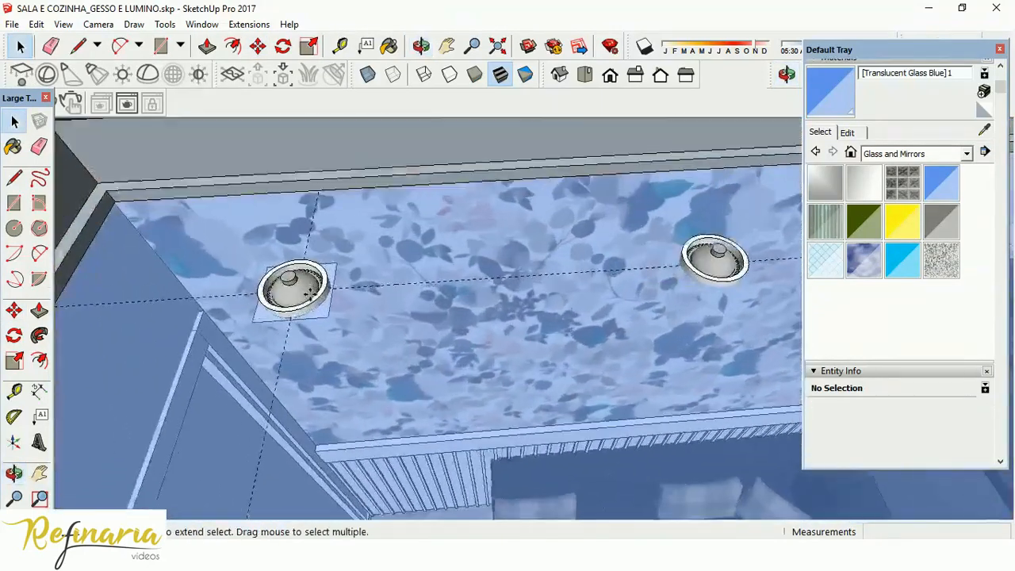
middle_click_drag(392, 410, 309, 142)
left_click(363, 305)
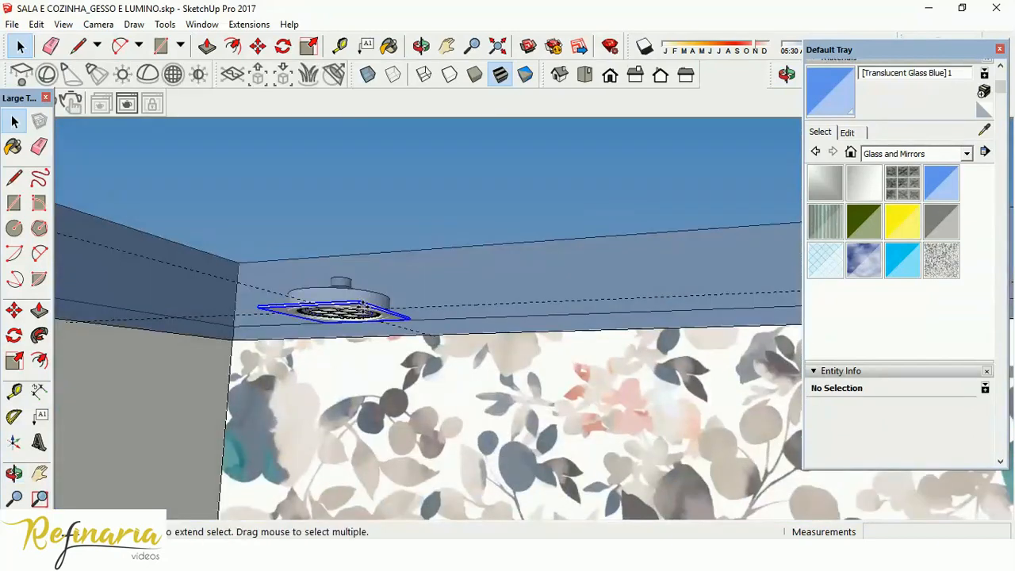
key("Delete")
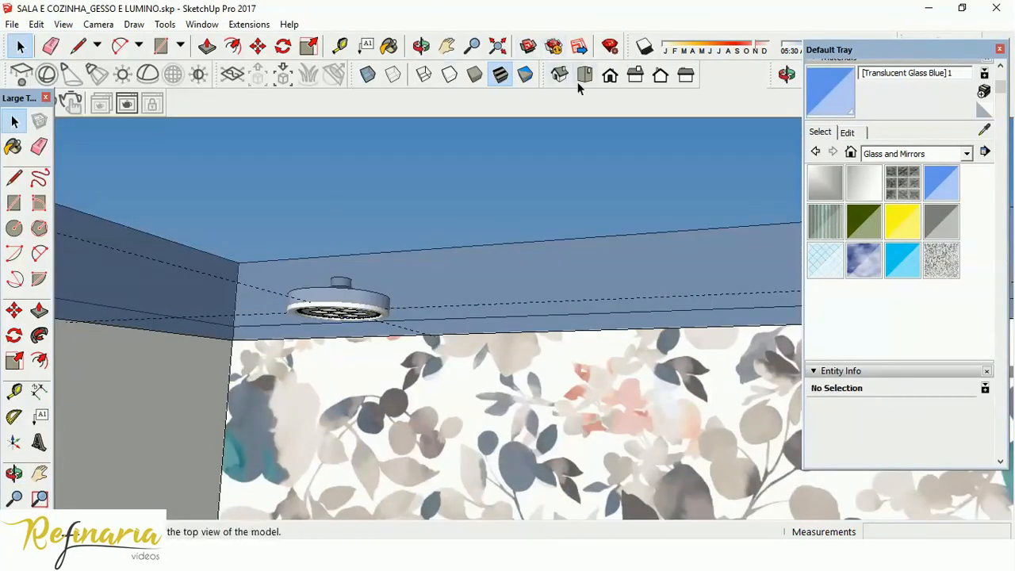
left_click(584, 77)
scroll(575, 272, "down", 6)
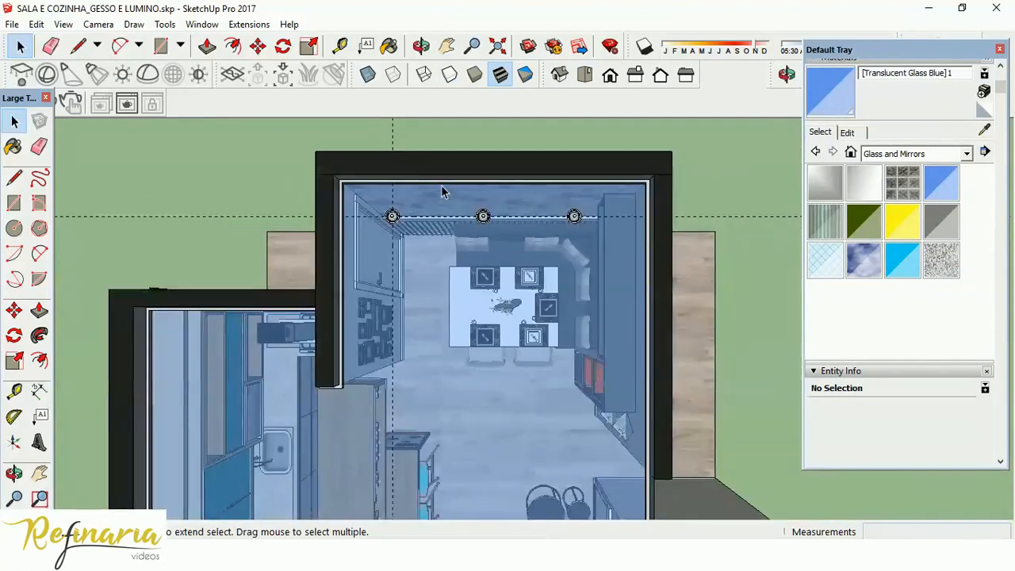
scroll(379, 253, "up", 2)
left_click(407, 189)
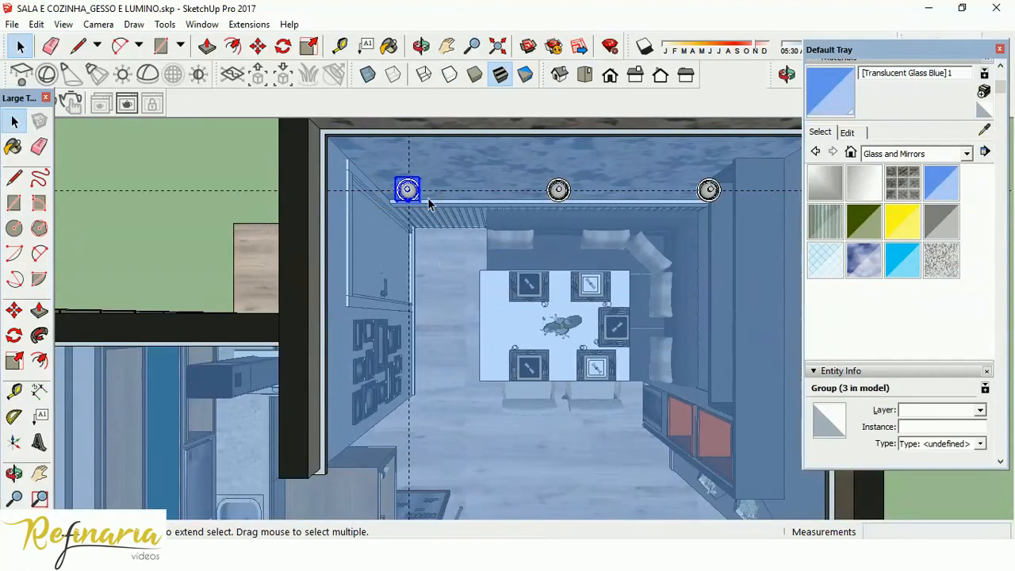
key("m")
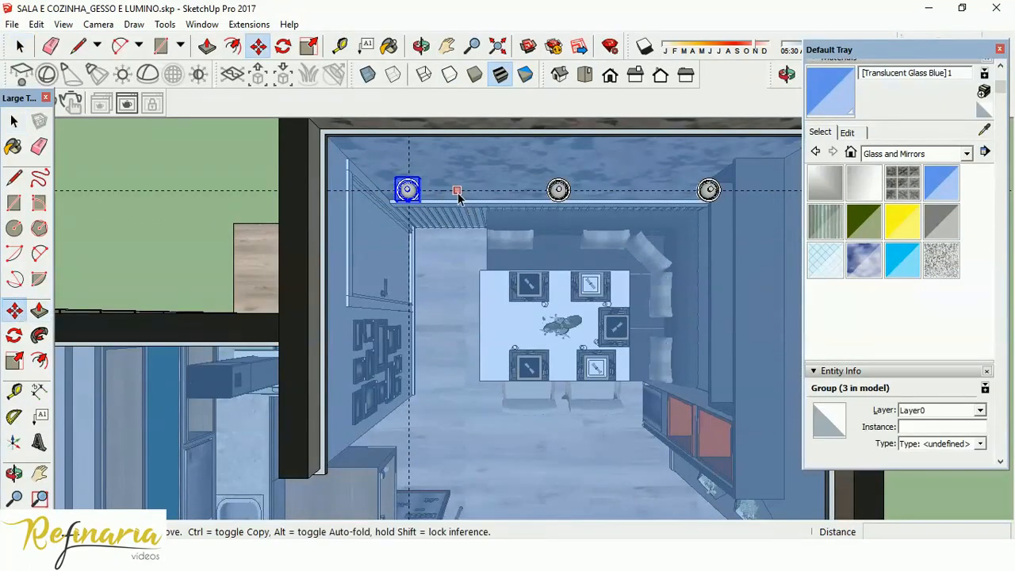
left_click(457, 193)
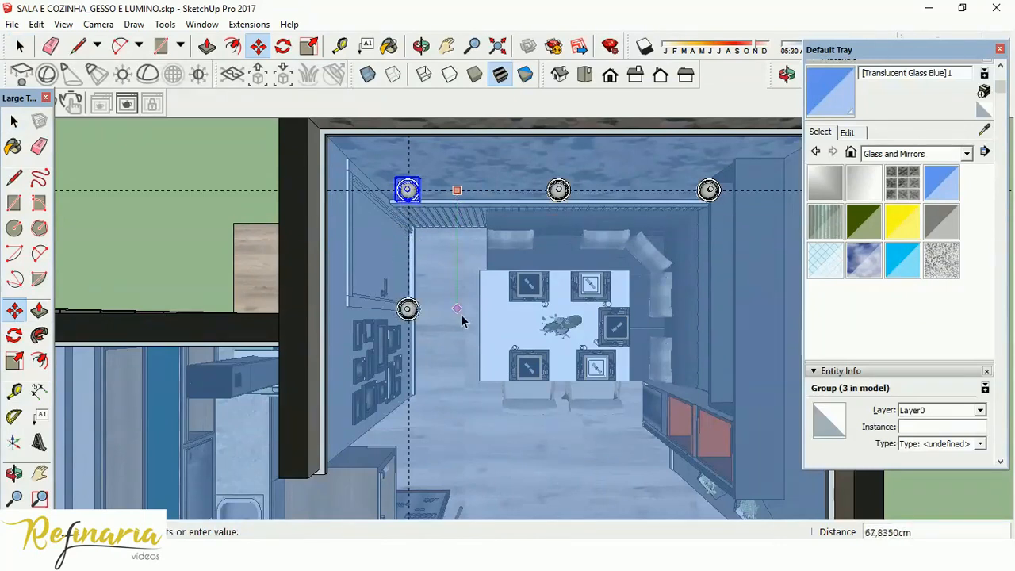
left_click(464, 454)
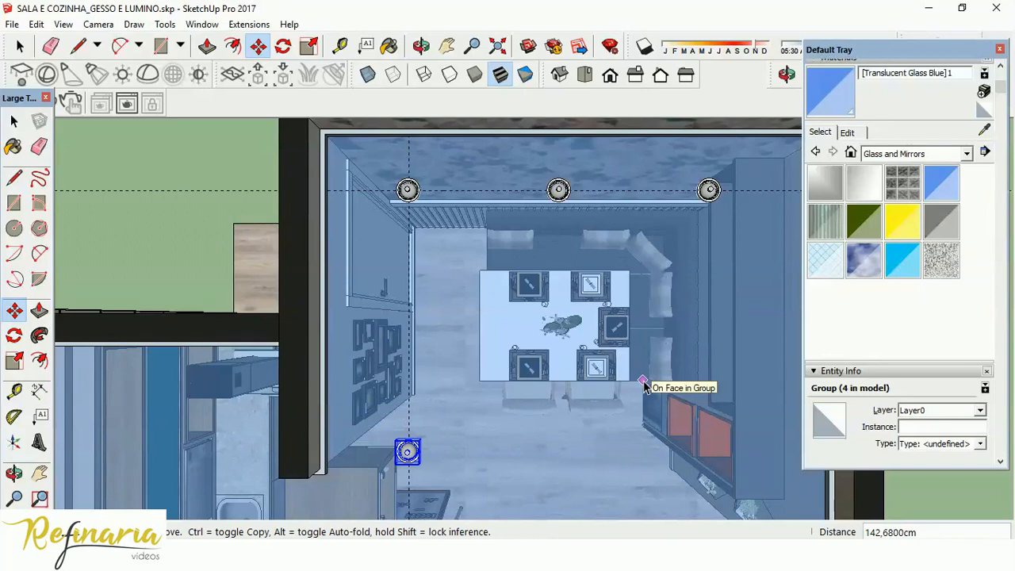
type("/3")
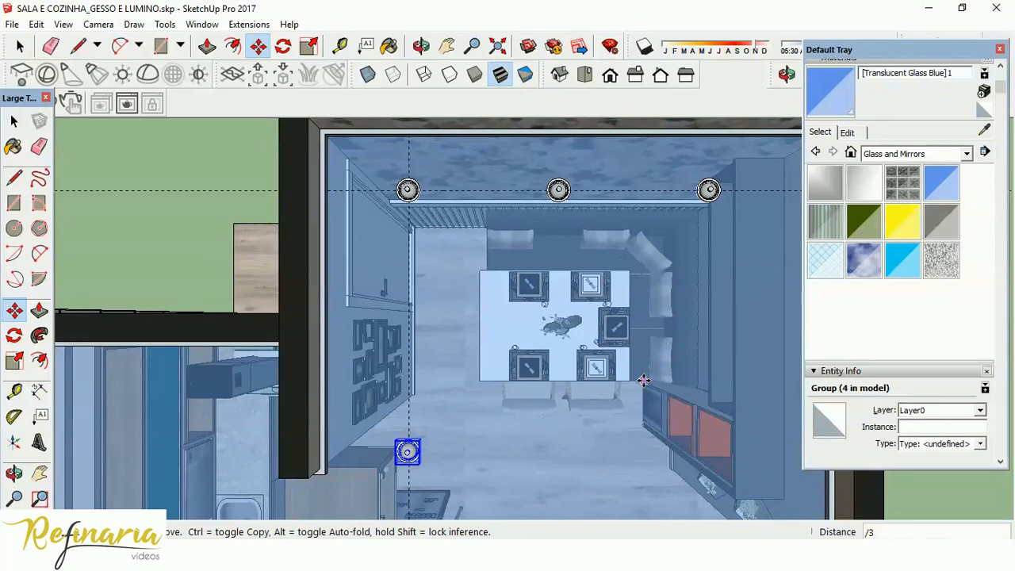
key("Return")
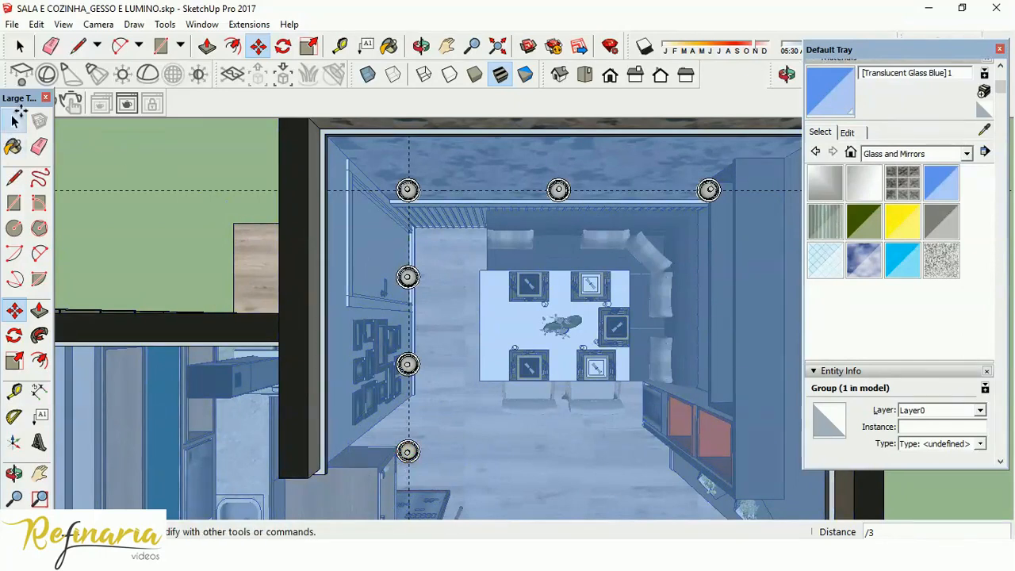
left_click(15, 122)
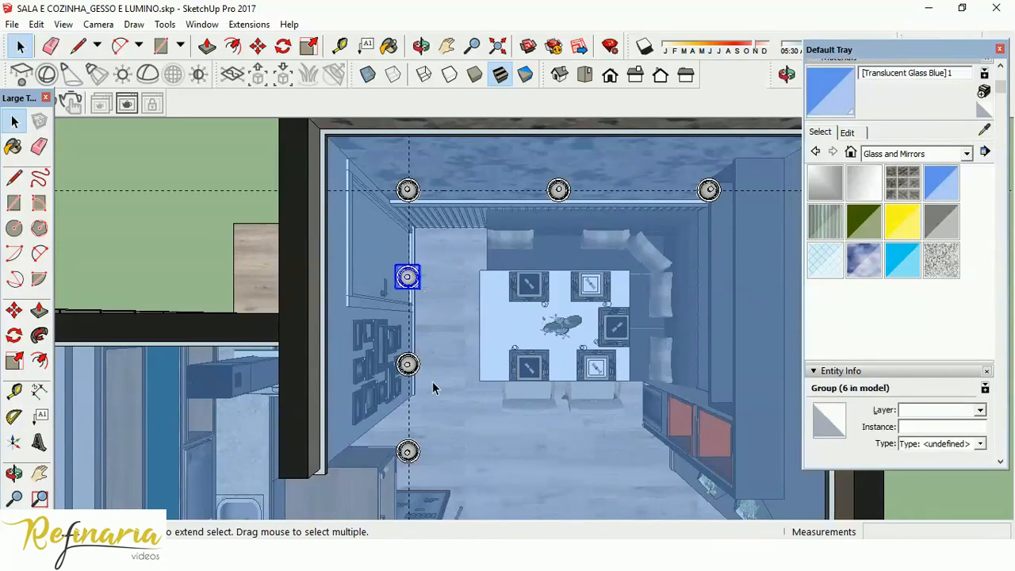
left_click(421, 456)
key("Delete")
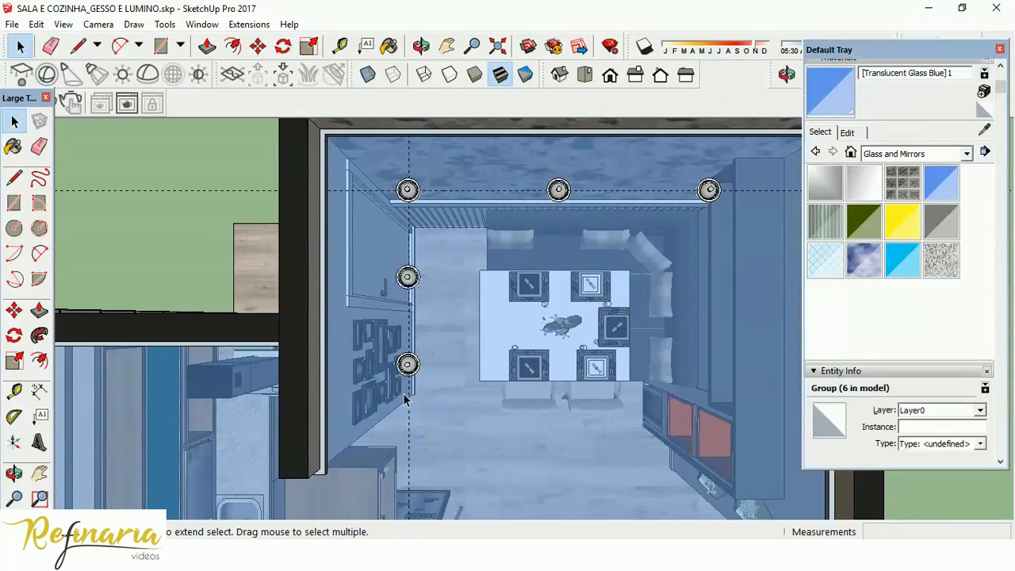
left_click(407, 365)
key("Delete")
left_click(406, 277)
key("Delete")
Copy the corner downlight along the perpendicular guide to a point just past the end of the picture-frame wall.
left_click(407, 192)
key("m")
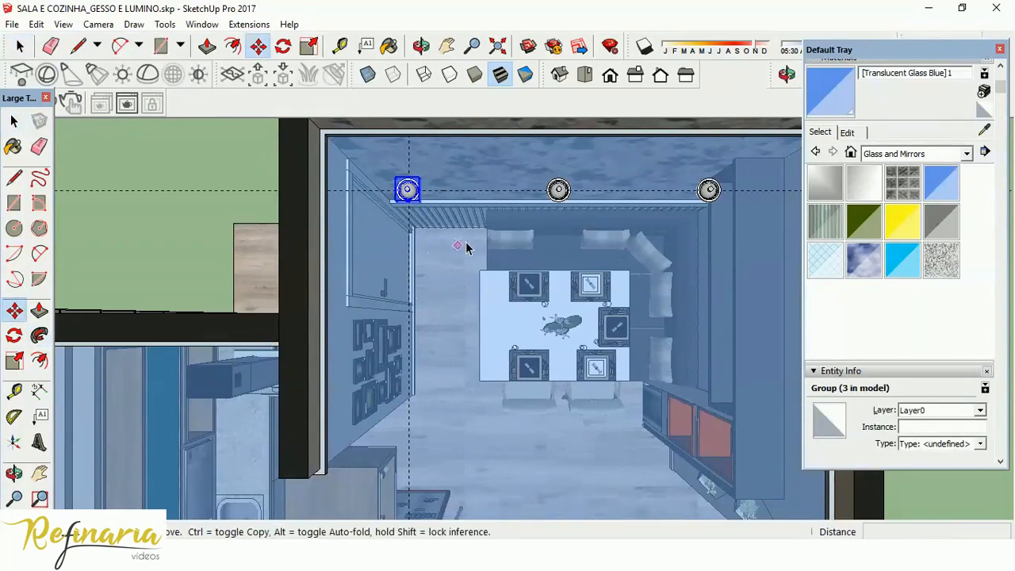
left_click(465, 242)
key("ctrl")
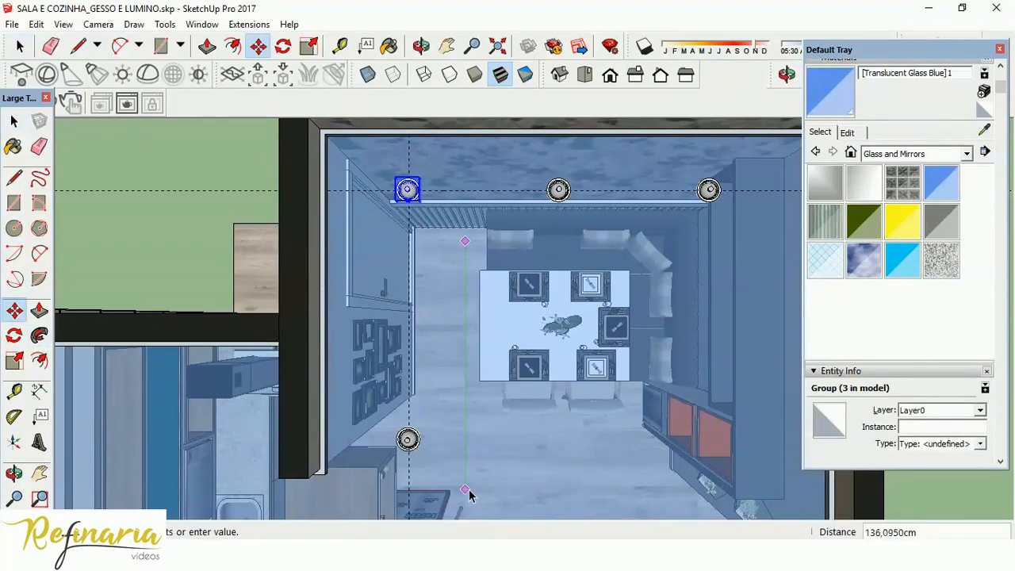
left_click(471, 495)
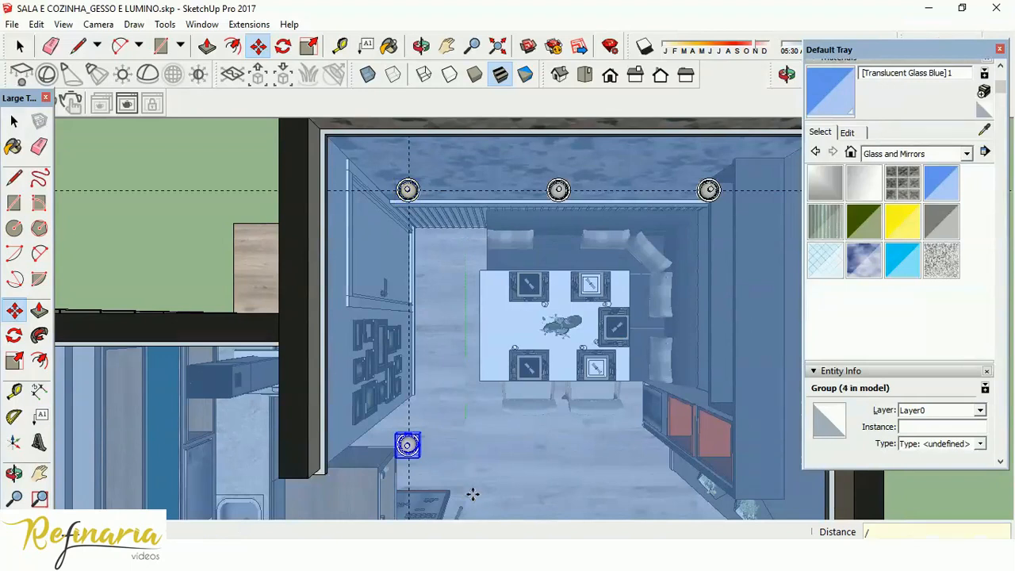
Try dividing the copy distance by 3 and by 4, and settle on dividing by 2 for one intermediate downlight.
key("Return")
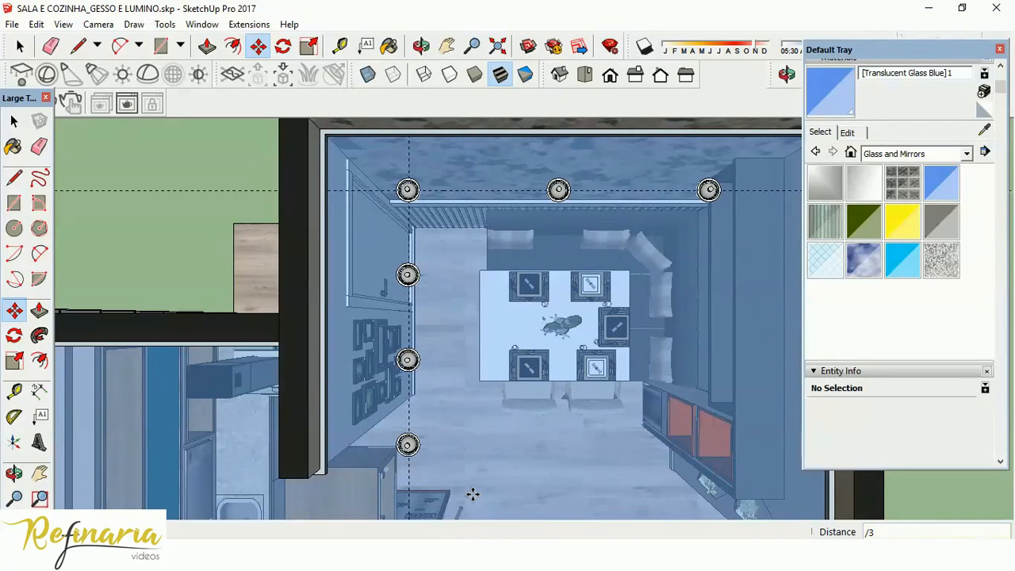
key("Return")
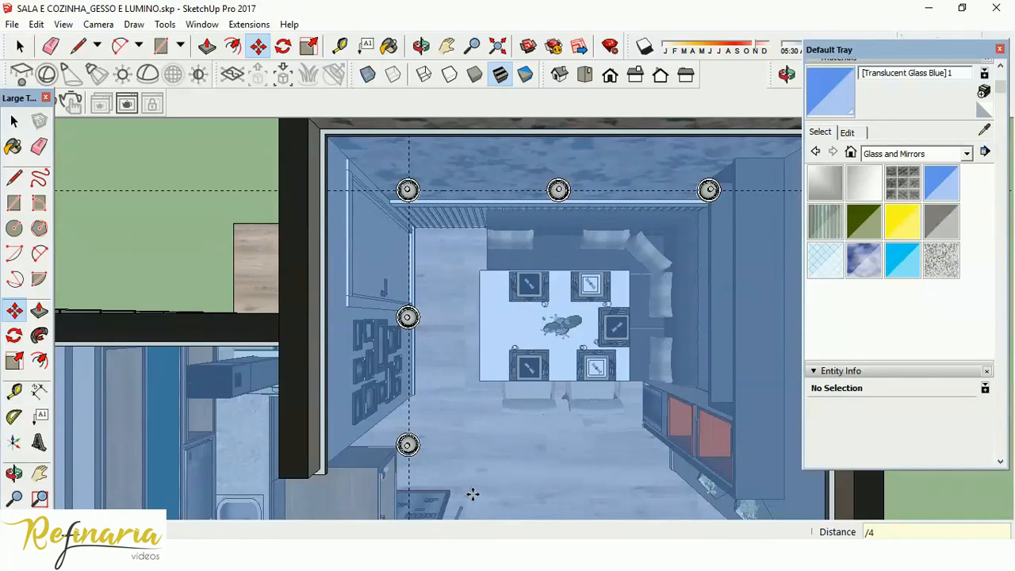
type("/4")
key("Return")
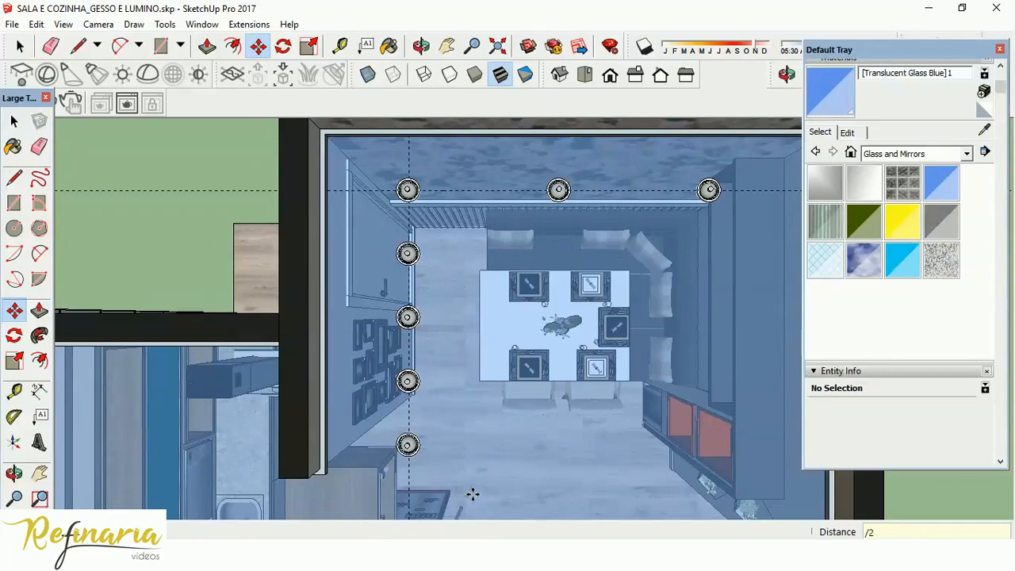
key("Return")
key("space")
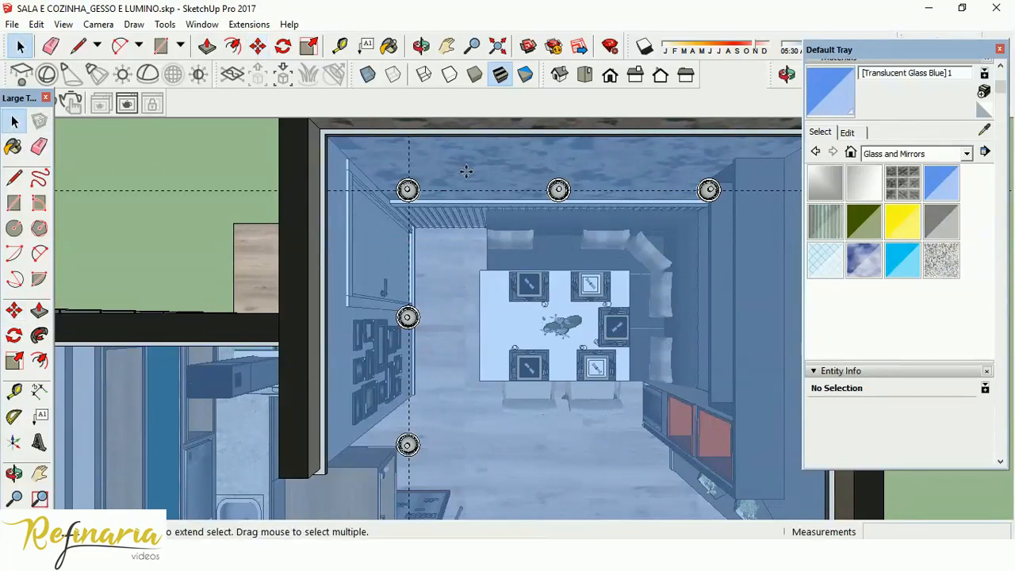
Select the five round downlights over the dining area and combine them into one group.
scroll(429, 178, "down", 3)
scroll(447, 168, "up", 3)
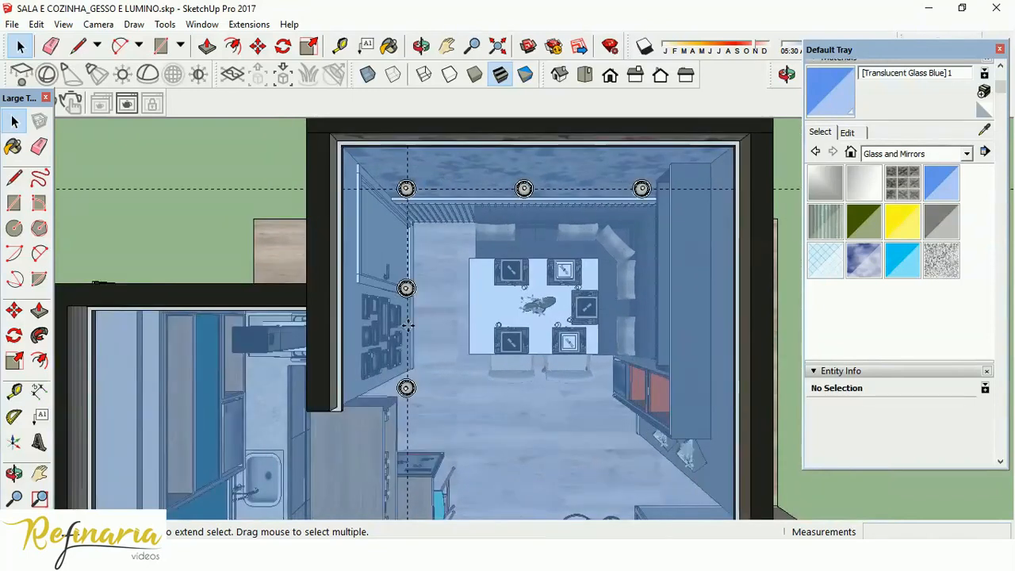
left_click(406, 388)
left_click(406, 288, "shift")
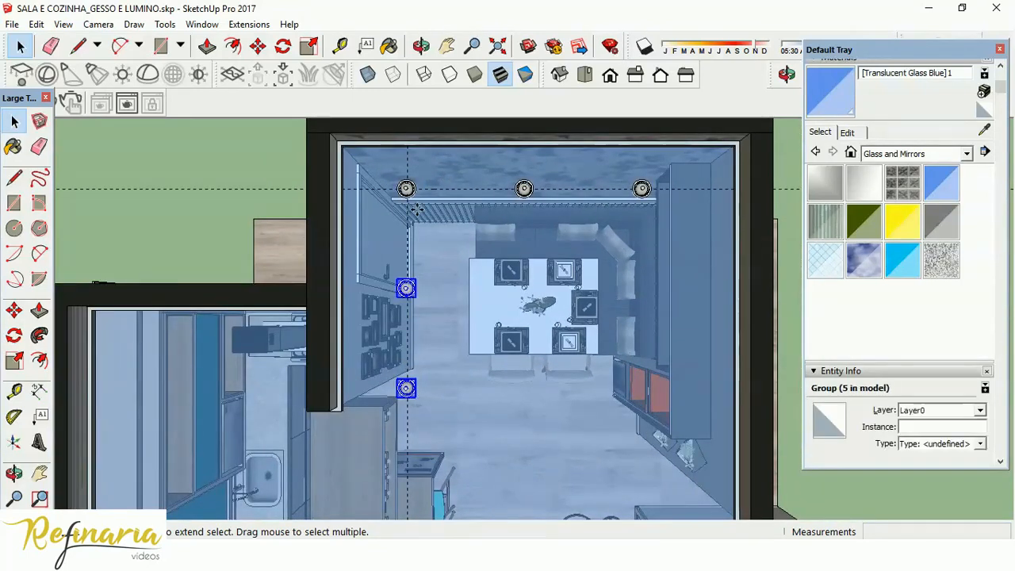
left_click(406, 188, "shift")
left_click(524, 188, "shift")
left_click(640, 188, "shift")
right_click(642, 189)
left_click(693, 333)
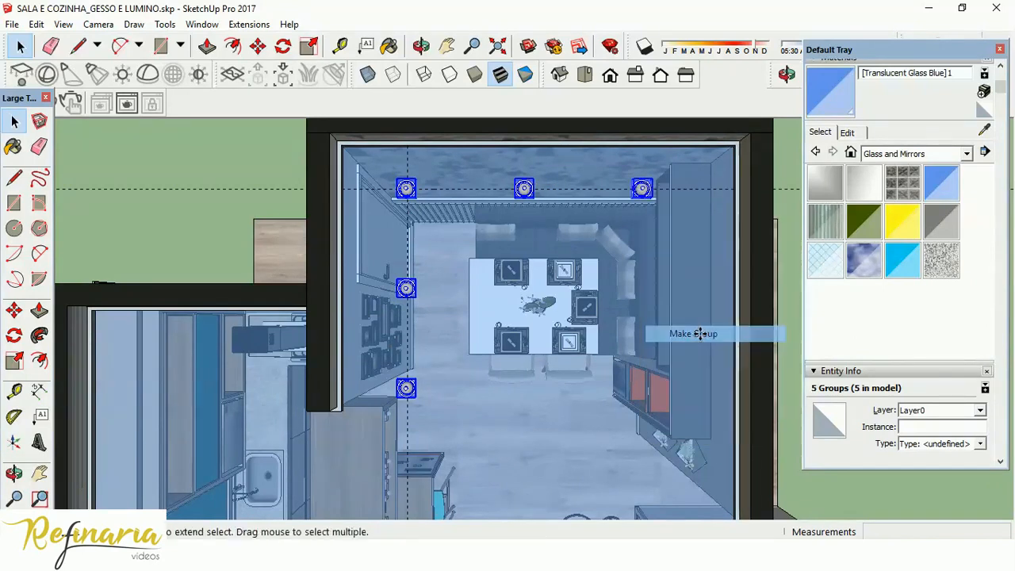
left_click(222, 152)
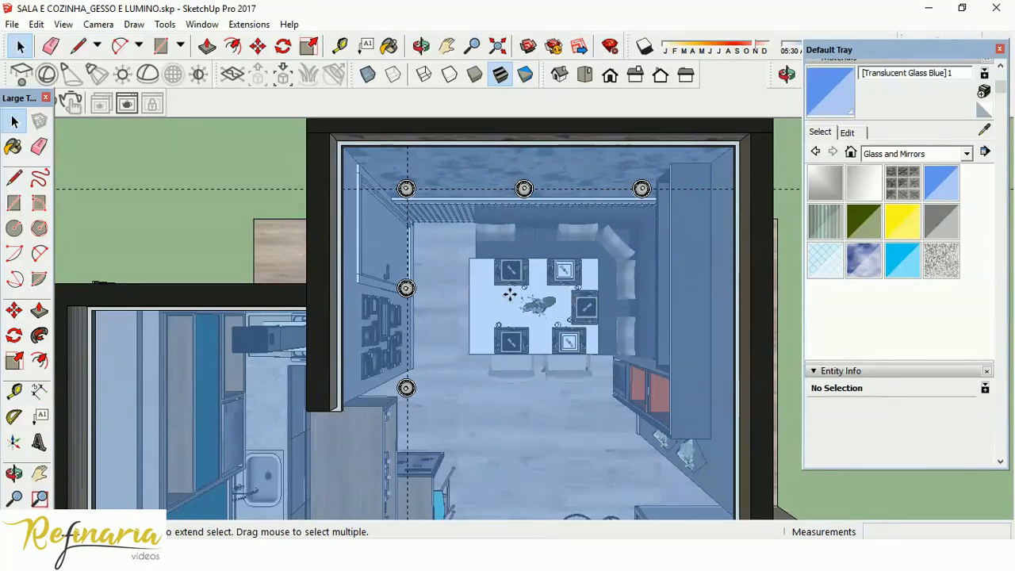
Delete the two crossing guides that run through the rows of downlights.
scroll(516, 166, "down", 5)
scroll(532, 202, "down", 2)
scroll(523, 309, "up", 3)
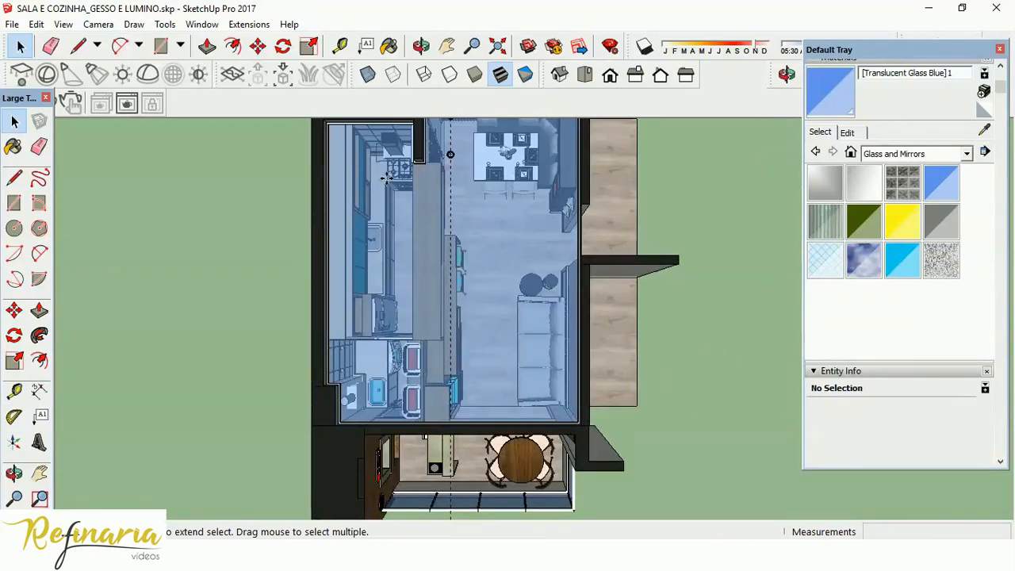
scroll(547, 242, "up", 2)
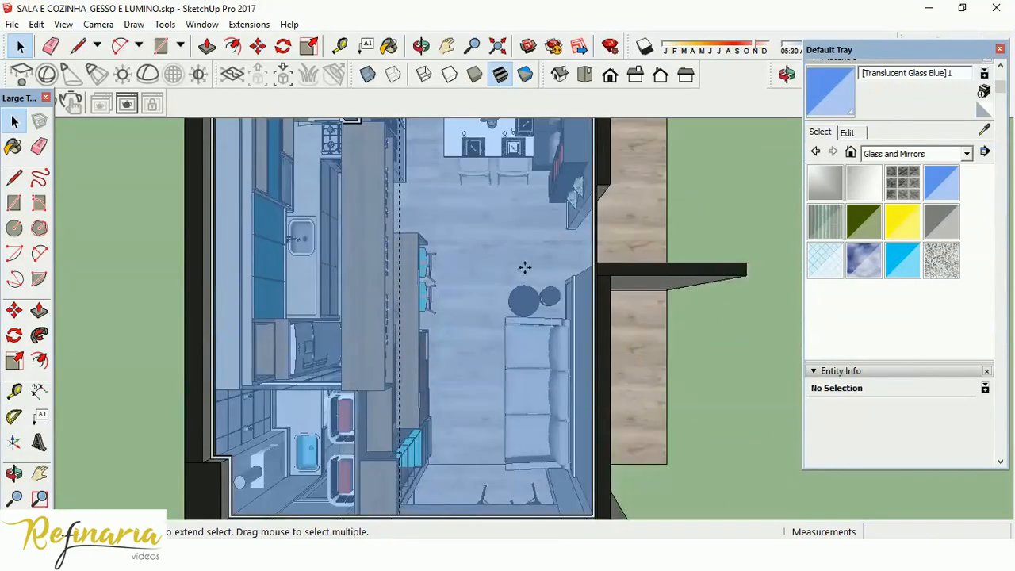
scroll(514, 410, "down", 3)
scroll(465, 210, "up", 4)
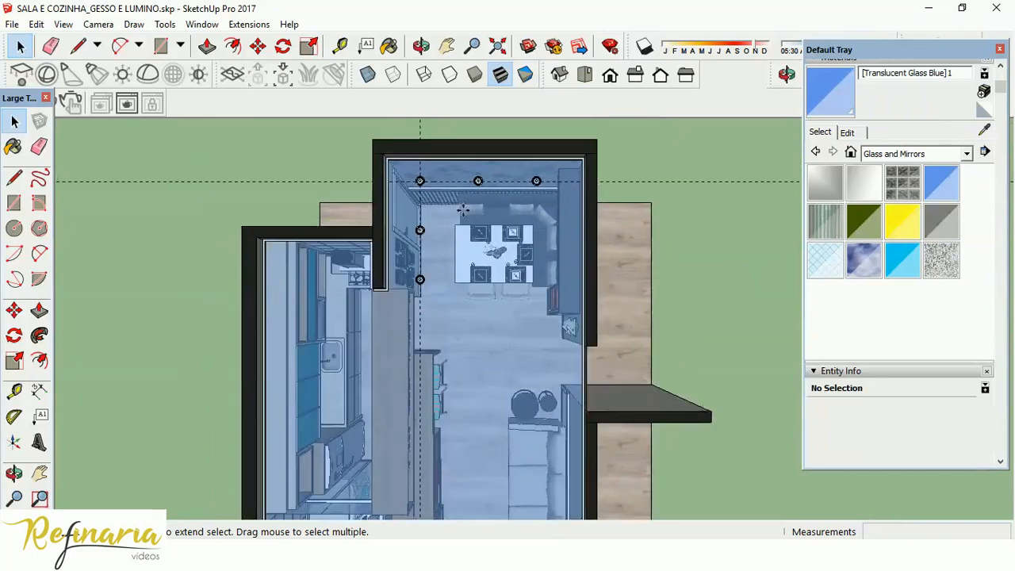
scroll(425, 144, "up", 2)
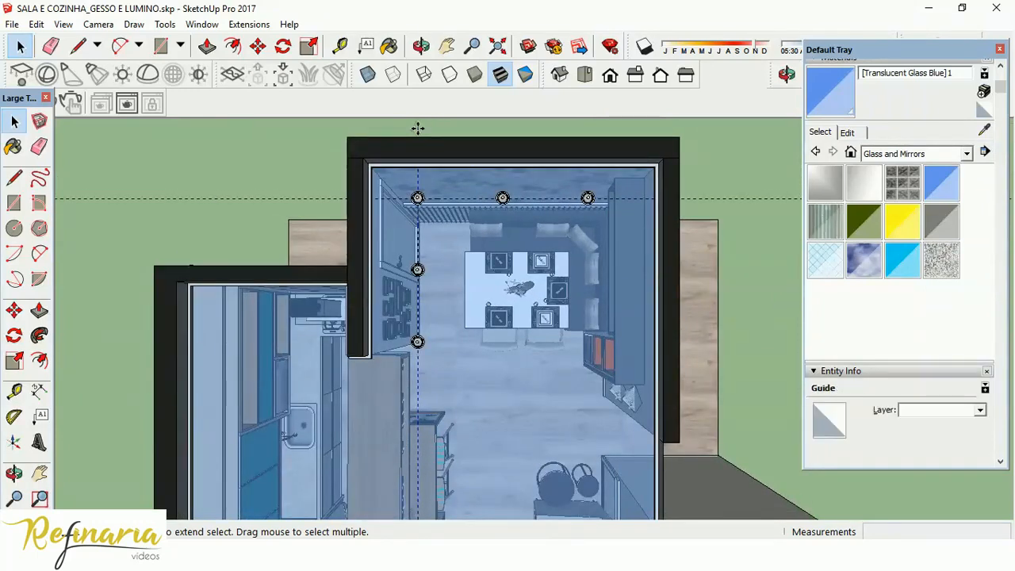
key("Delete")
left_click(305, 199)
key("Delete")
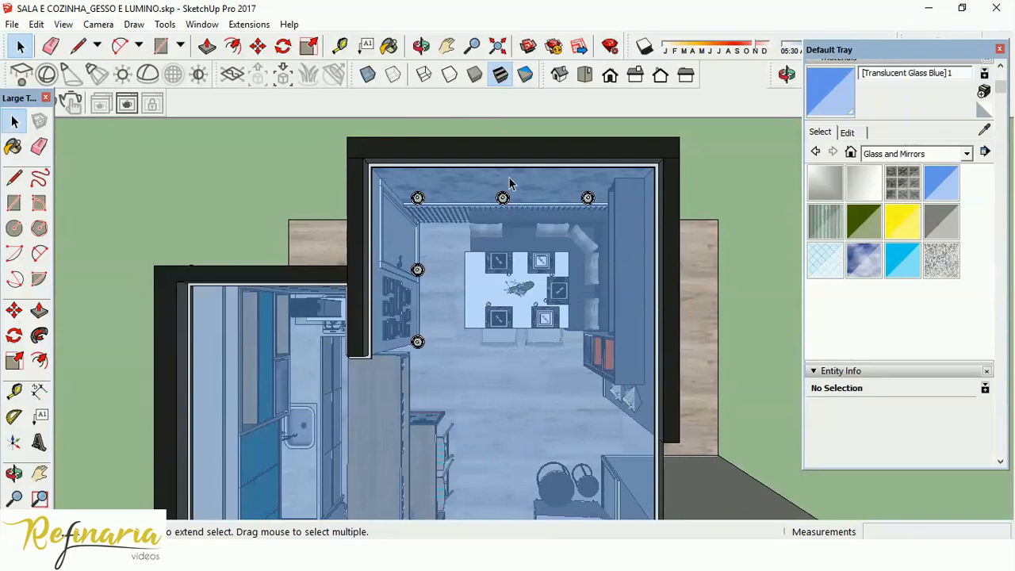
Switch the camera to parallel projection and frame the dining area from above.
left_click(98, 25)
left_click(131, 95)
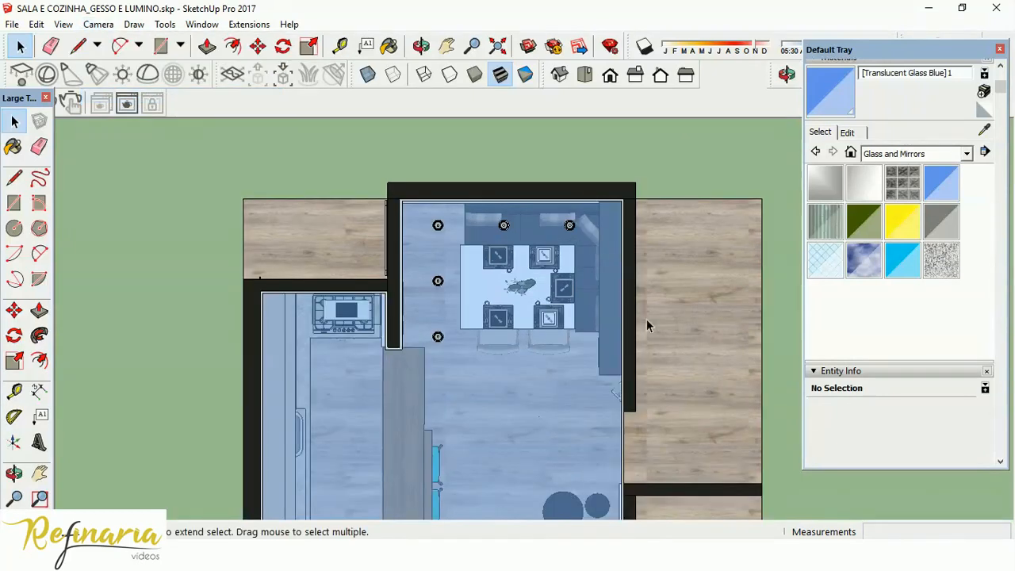
scroll(605, 265, "up", 3)
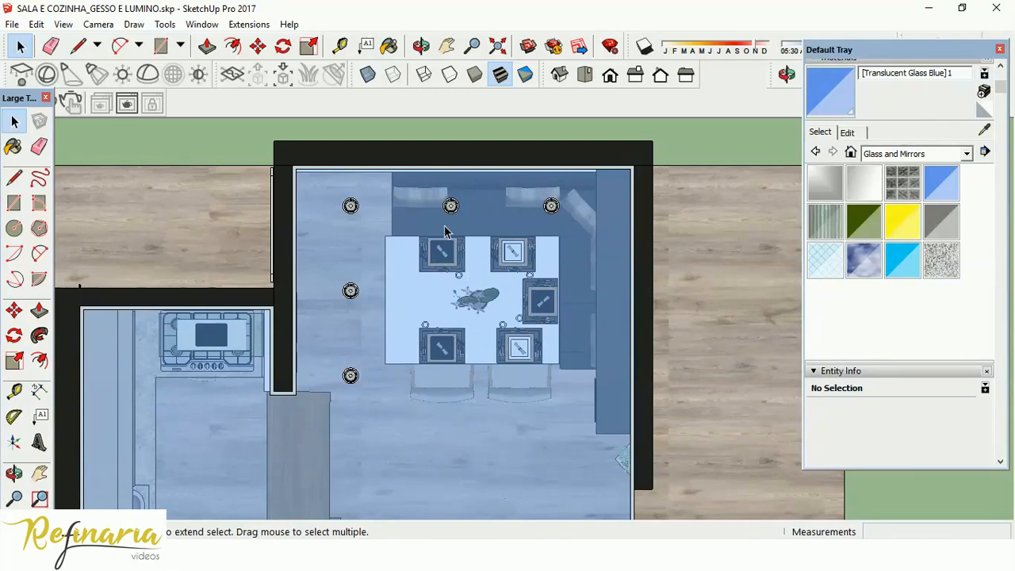
Try crossing guides over the dining table's centre, about 147 cm from the picture-frame wall and 105 cm from the patterned wall.
left_click(14, 390)
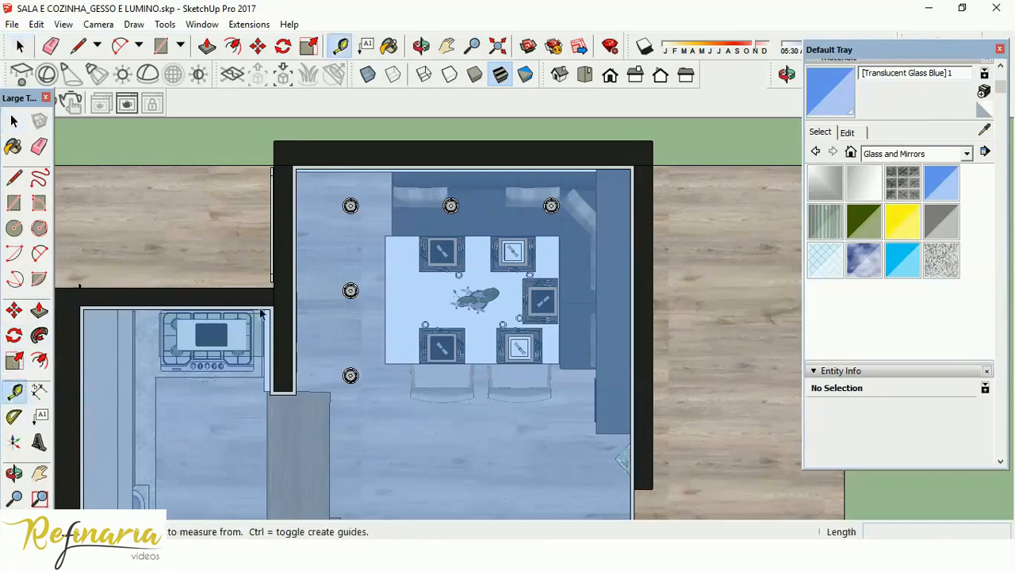
left_click(295, 257)
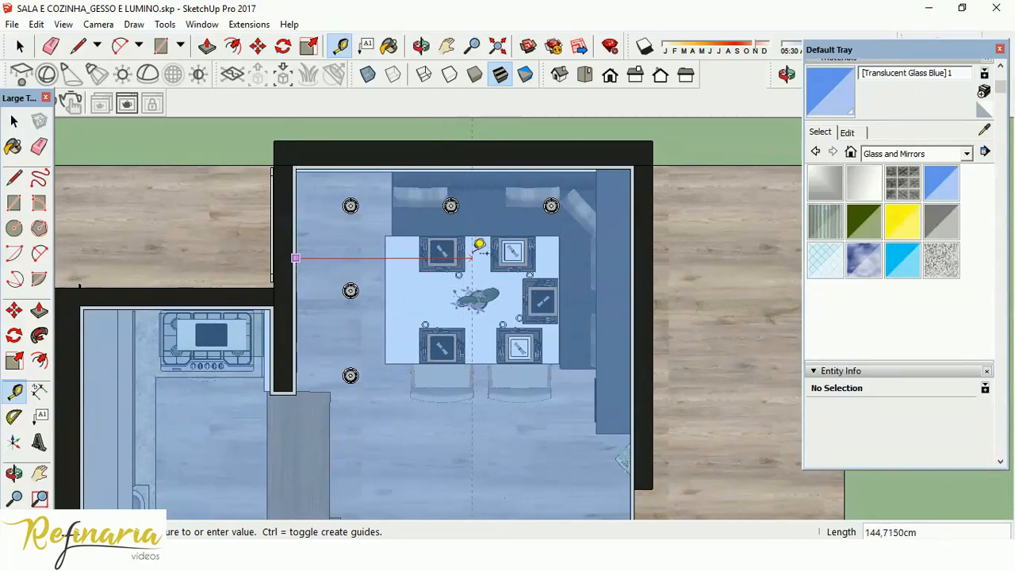
left_click(482, 244)
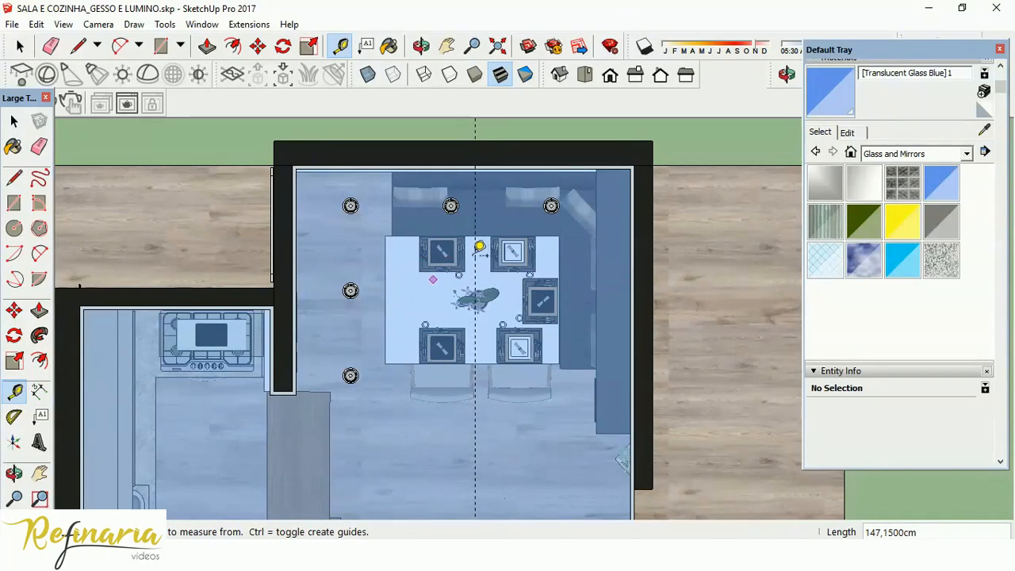
left_click(505, 168)
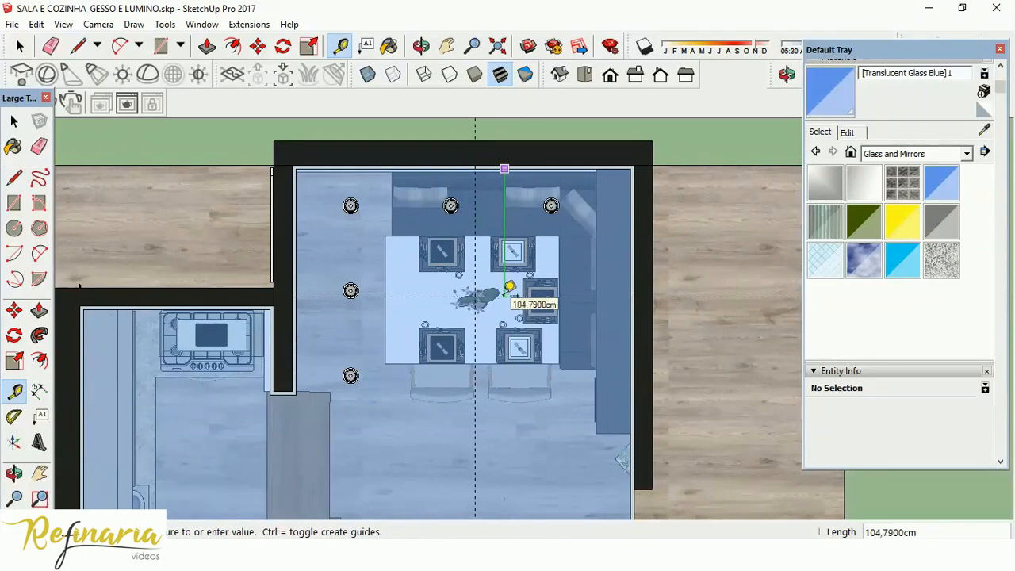
left_click(508, 287)
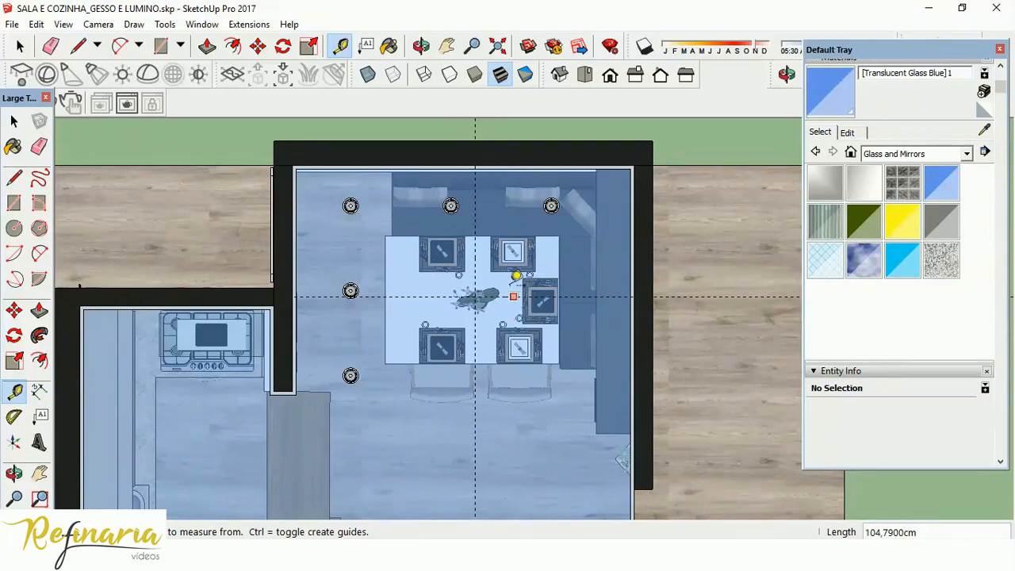
middle_click_drag(519, 463, 369, 127)
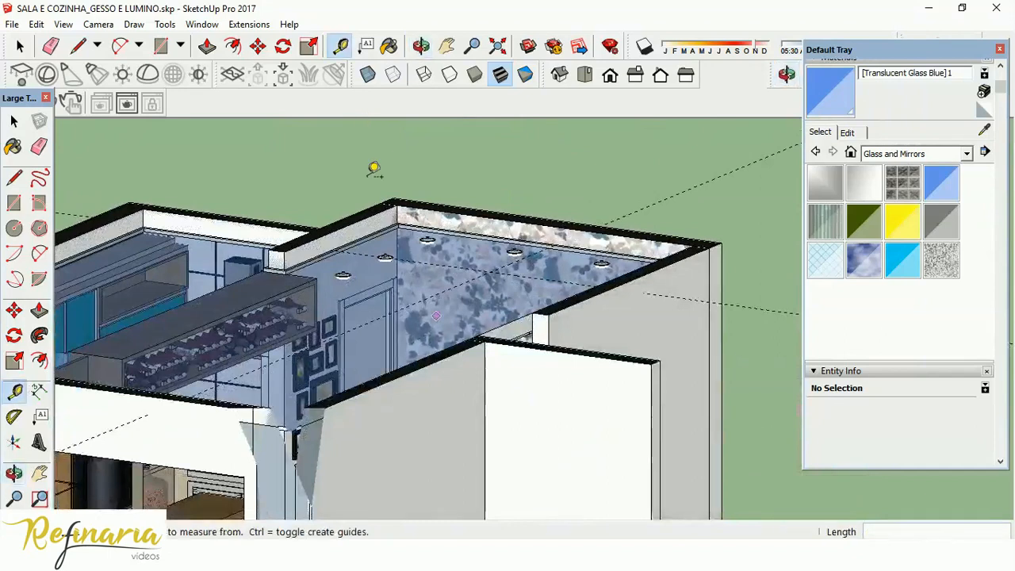
scroll(352, 256, "up", 6)
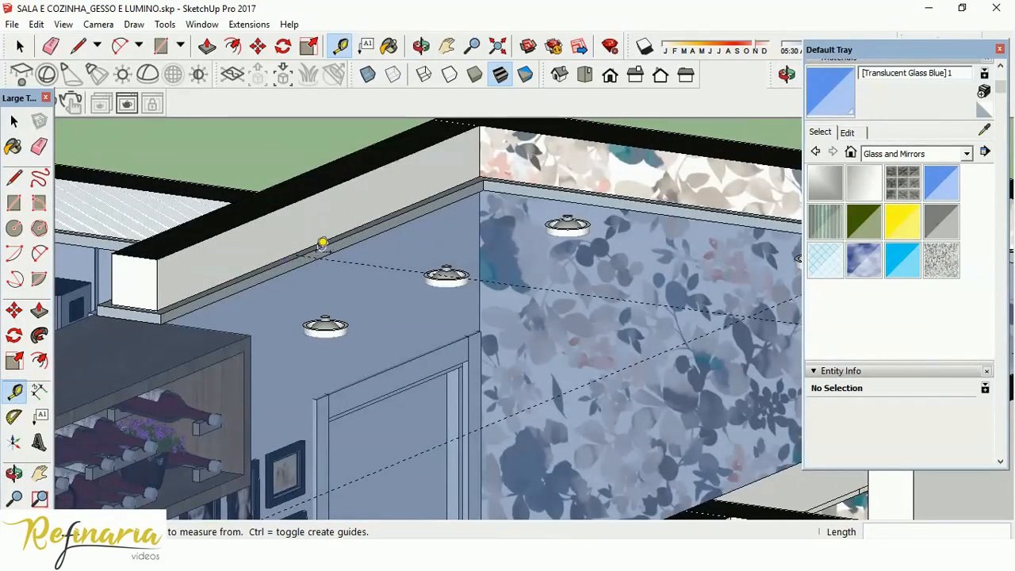
scroll(316, 249, "up", 4)
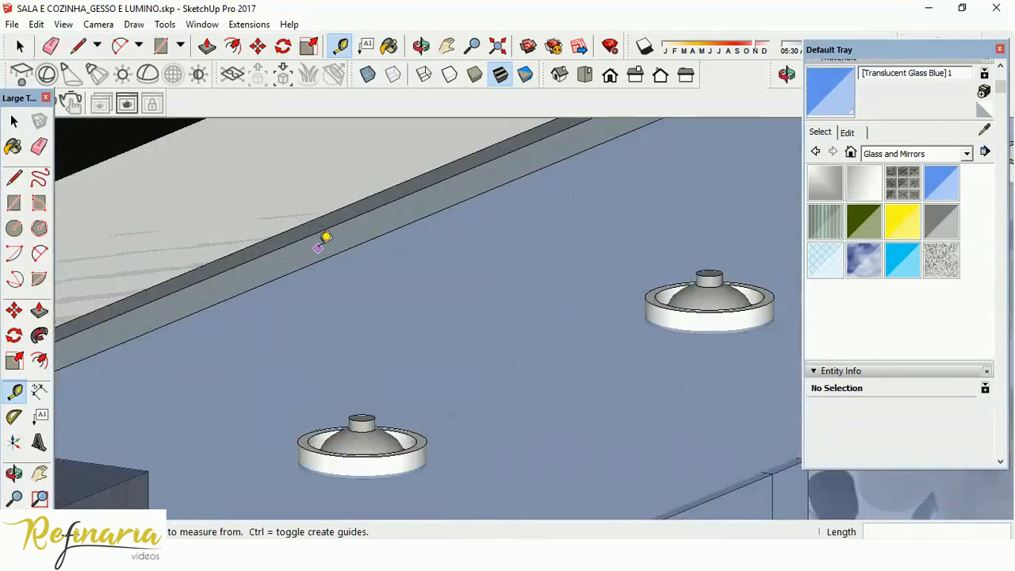
Place a guide about 49 cm from the ceiling edge beside the picture-frame wall, parallel to that wall.
scroll(356, 238, "down", 5)
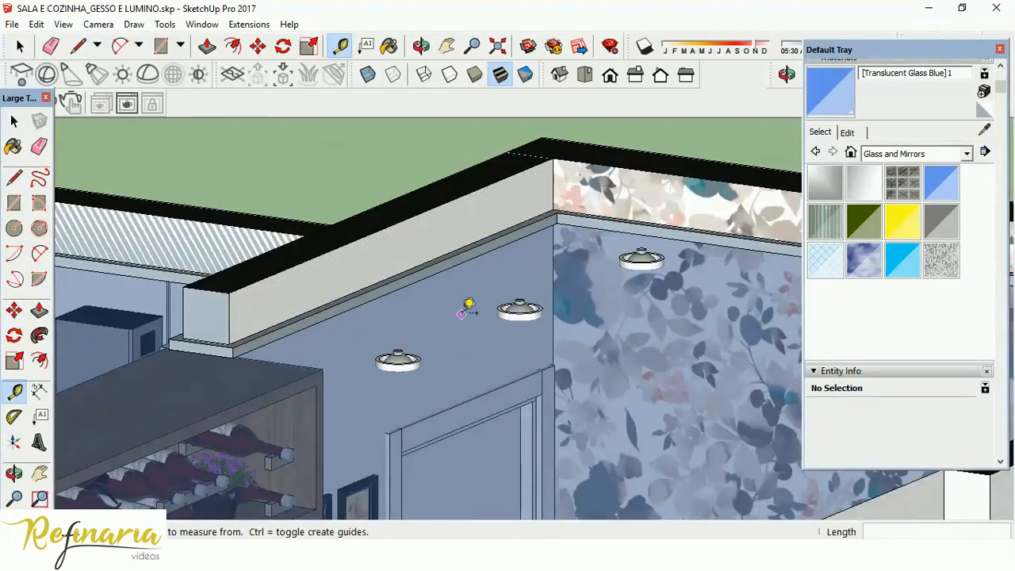
scroll(466, 305, "up", 2)
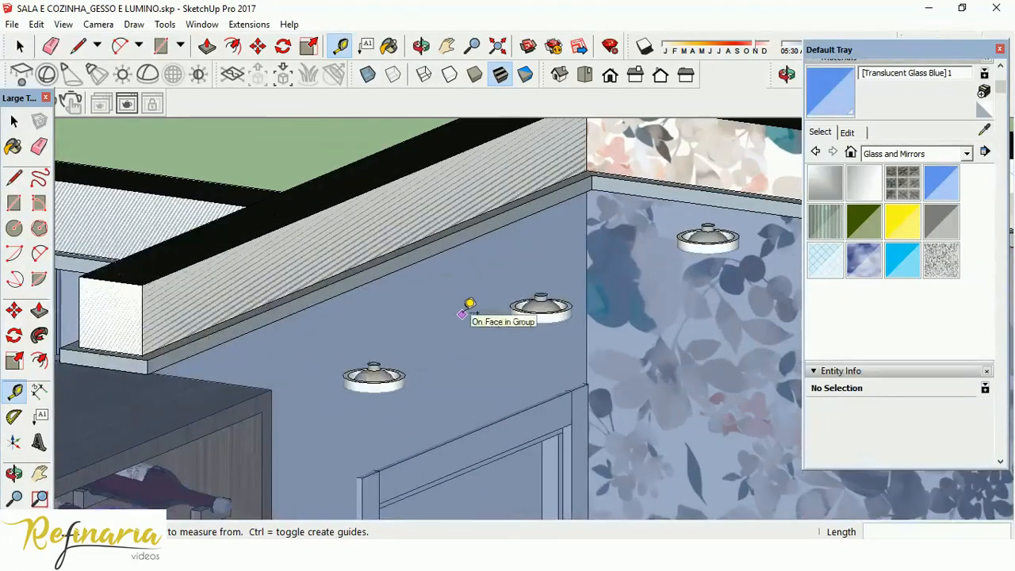
left_click(427, 257)
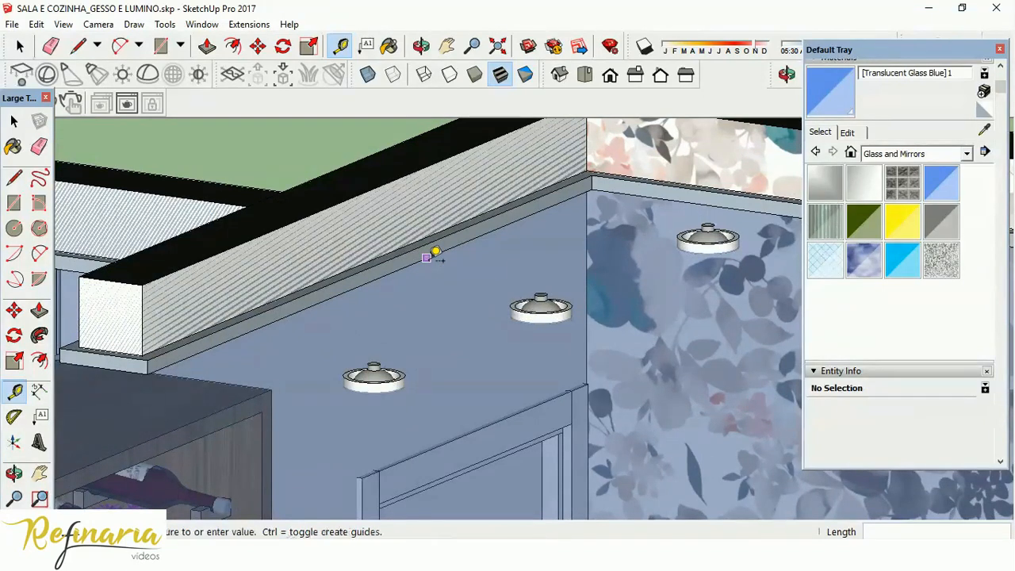
left_click(603, 290)
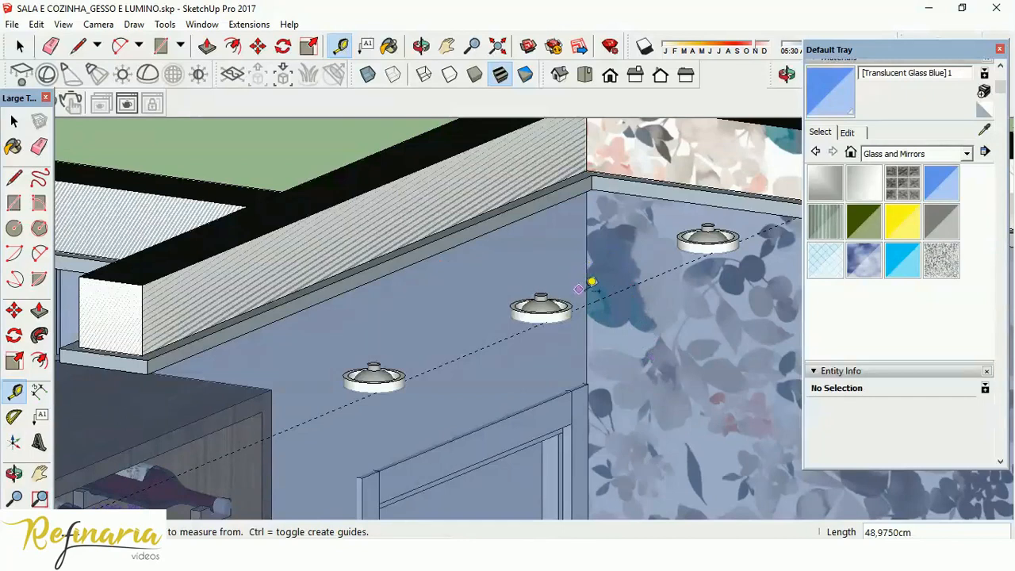
In top view, offset a second guide about 102 cm from the first to the centre of the dining table.
left_click(585, 75)
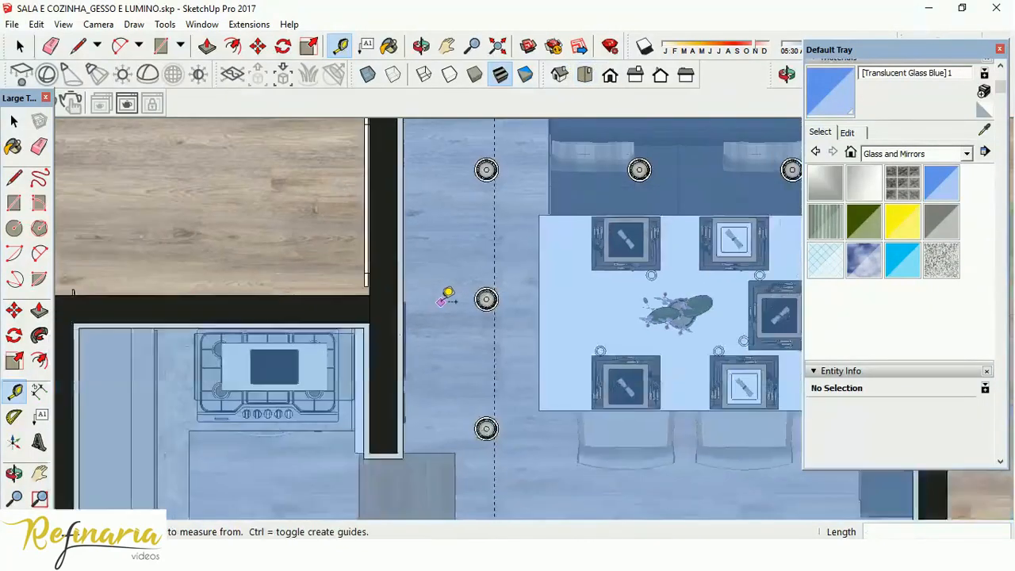
scroll(820, 317, "up", 1)
scroll(757, 309, "up", 3)
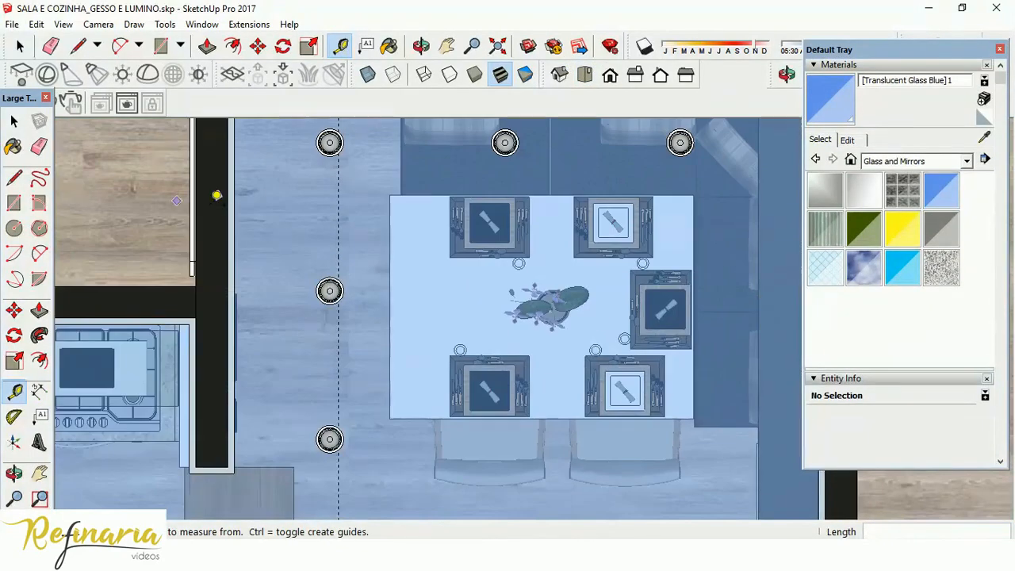
left_click(338, 220)
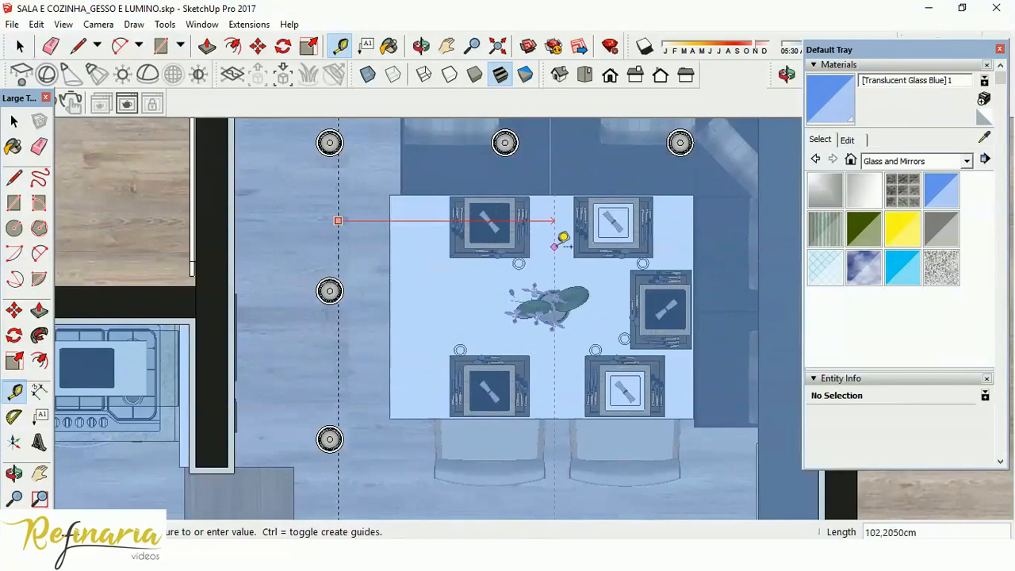
left_click(559, 240)
scroll(539, 269, "down", 3)
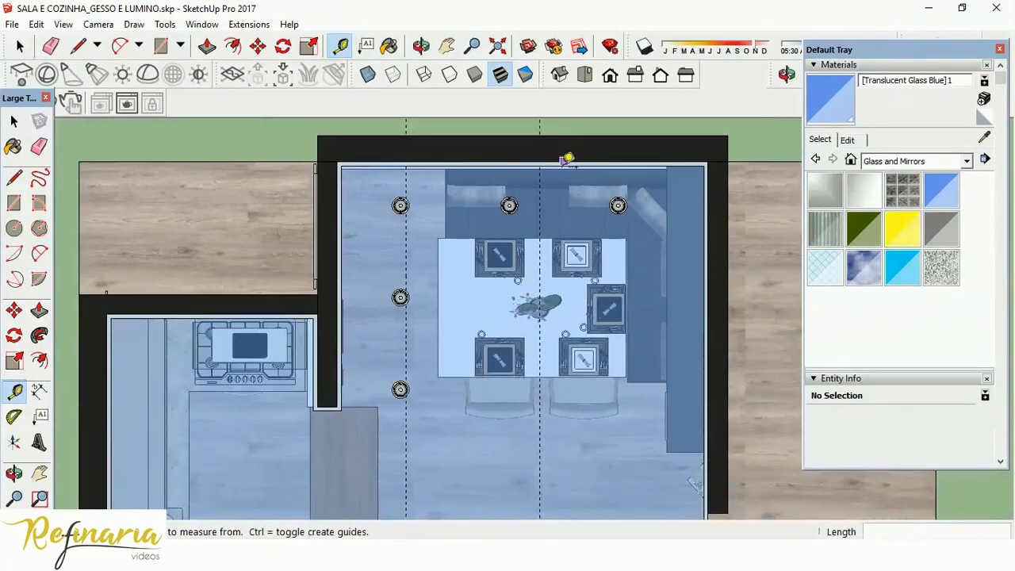
Place a guide about 14 cm from the patterned wall's ceiling edge and offset another about 94 cm from it to the table's centre.
scroll(563, 167, "up", 5)
middle_click_drag(559, 230, 550, 177)
left_click(544, 188)
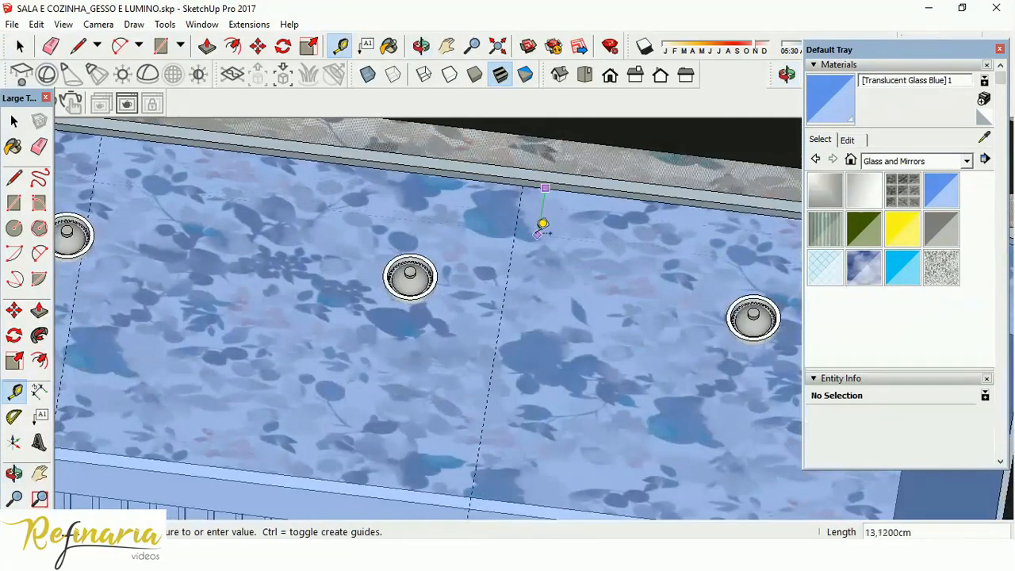
scroll(545, 230, "down", 5)
left_click(544, 229)
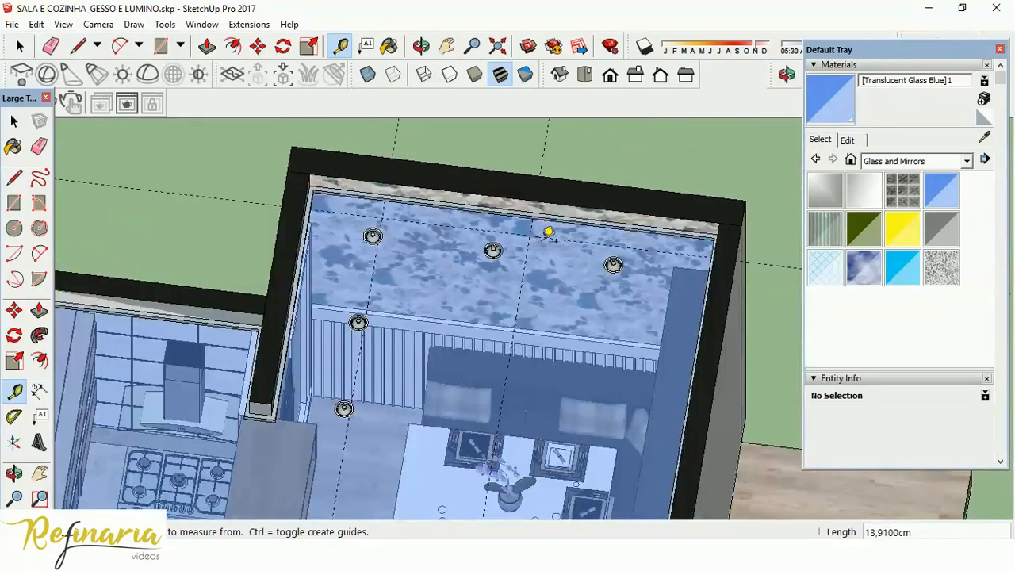
left_click(584, 75)
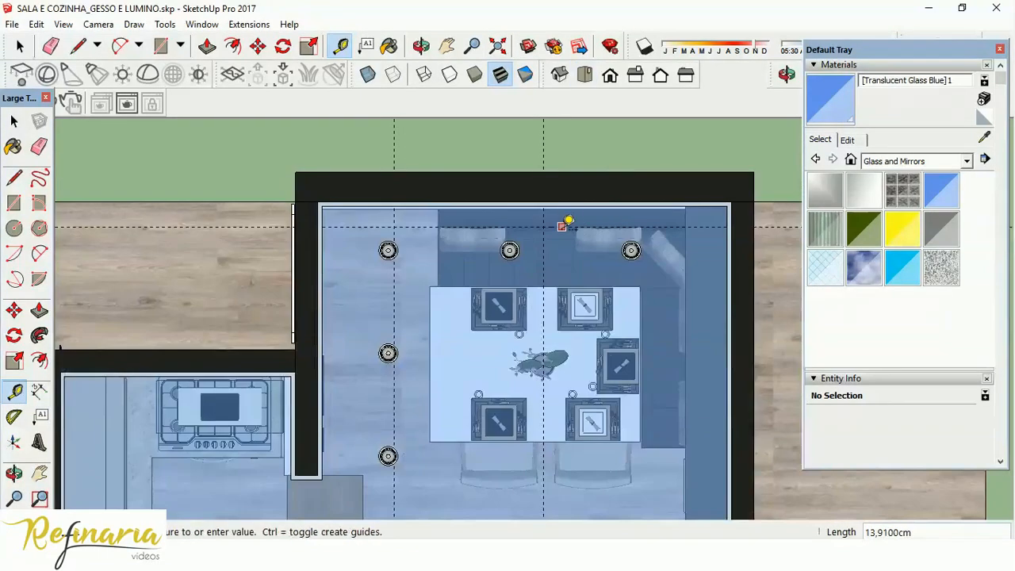
left_click(544, 365)
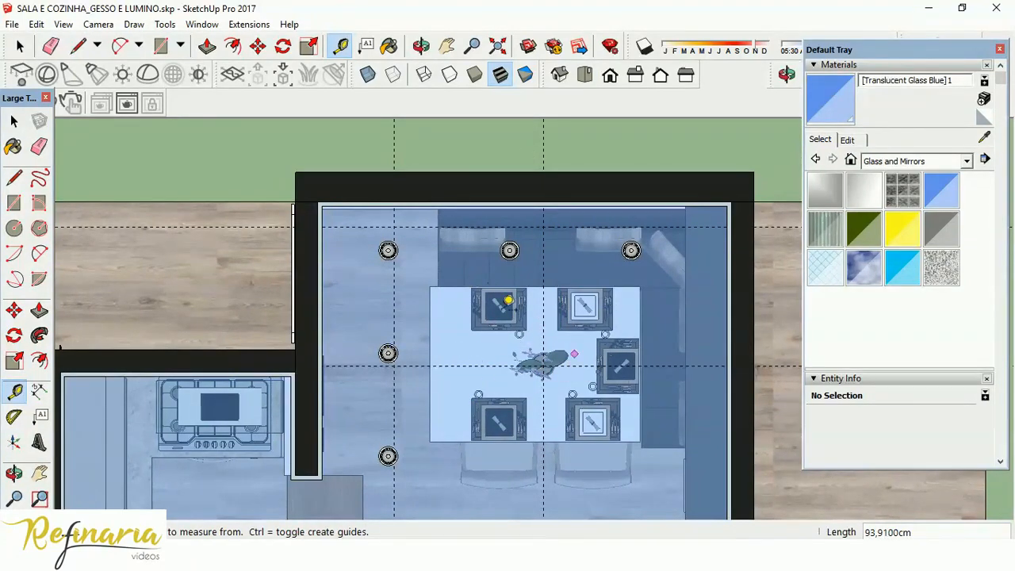
Erase the two helper guides near the walls, keeping only the pair that crosses at the table's centre.
left_click(39, 146)
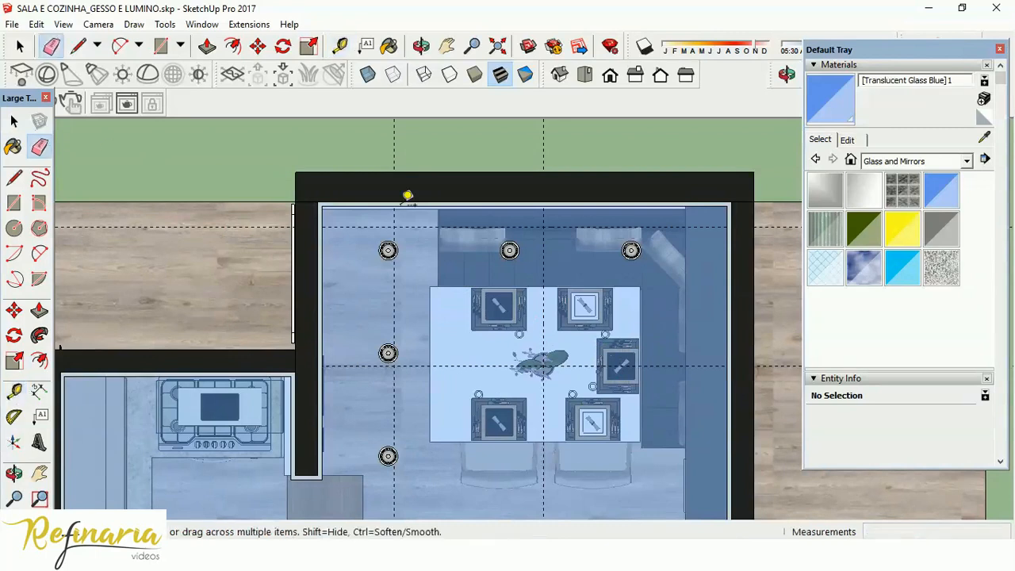
left_click(397, 282)
key("space")
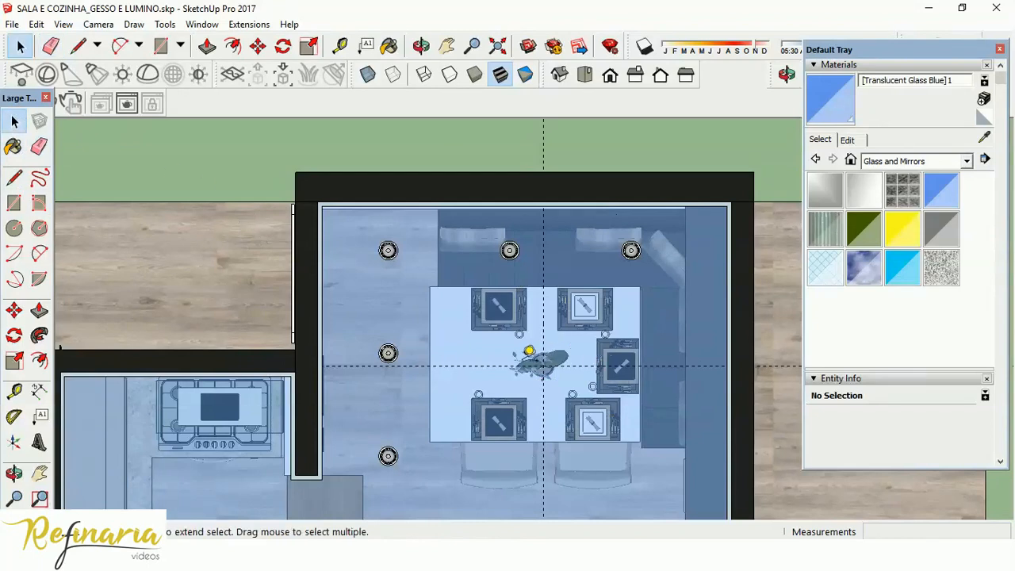
Search the 3D Warehouse for "pendente".
left_click(530, 45)
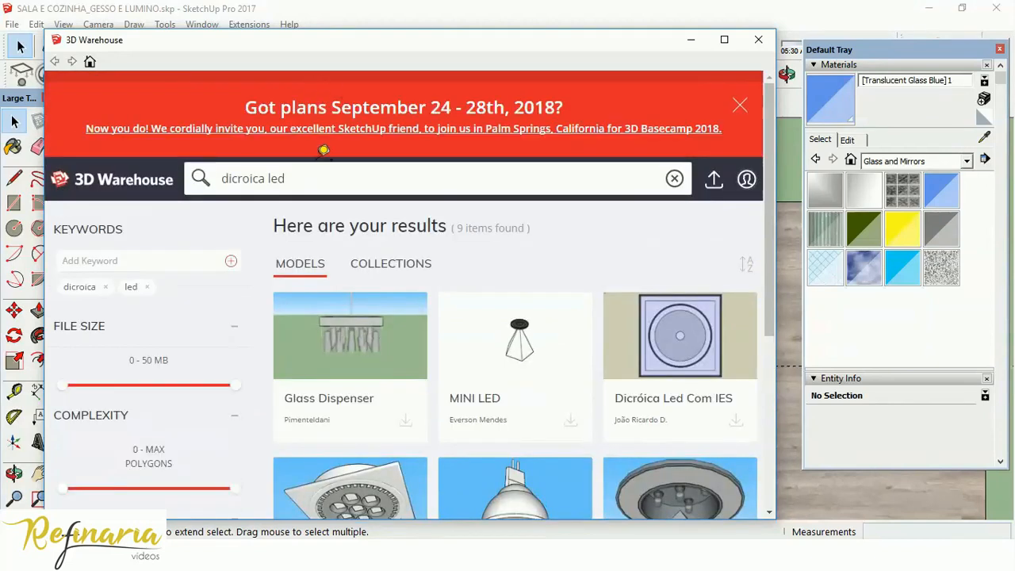
left_click_drag(327, 176, 94, 133)
type("pendente")
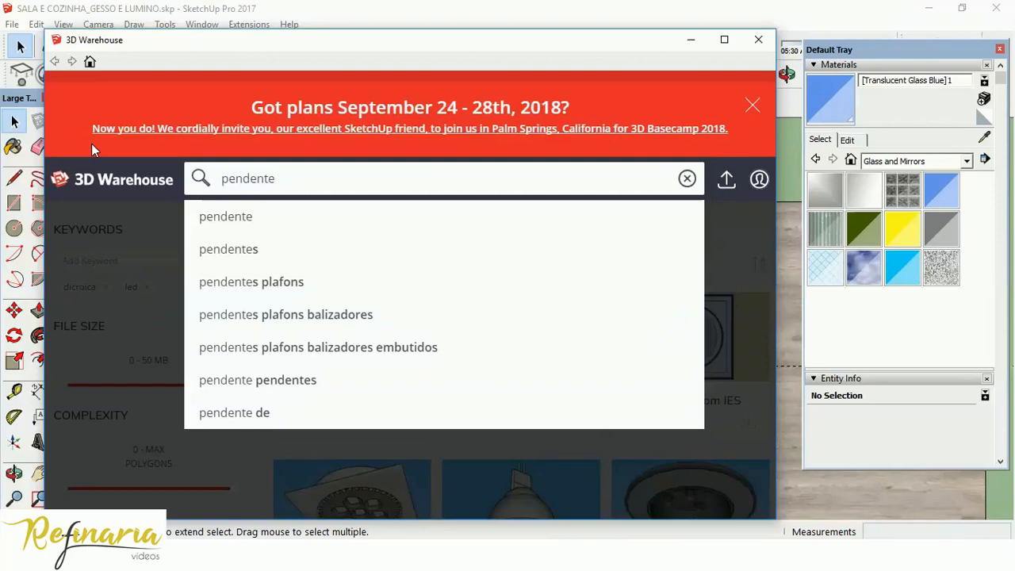
key("Return")
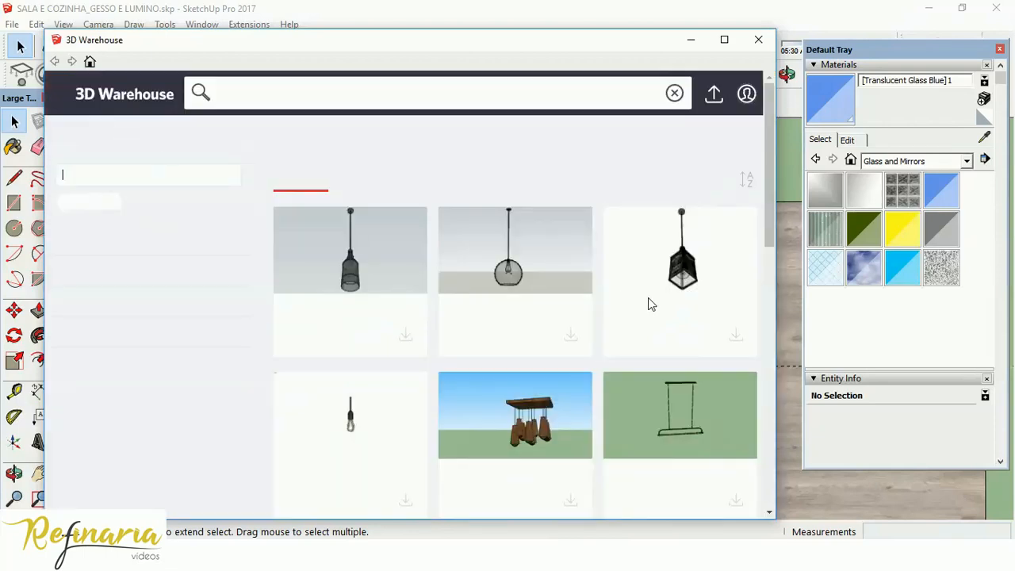
Download the Pendente GLOBO model into the scene and place it where the guides cross over the dining table.
scroll(558, 295, "down", 3)
scroll(558, 293, "up", 3)
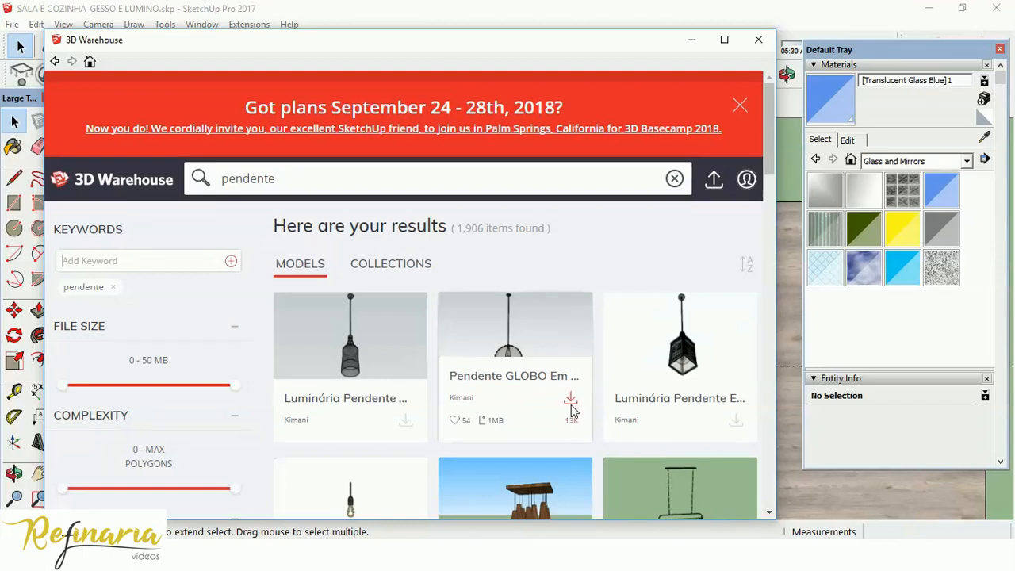
left_click(571, 401)
left_click(367, 315)
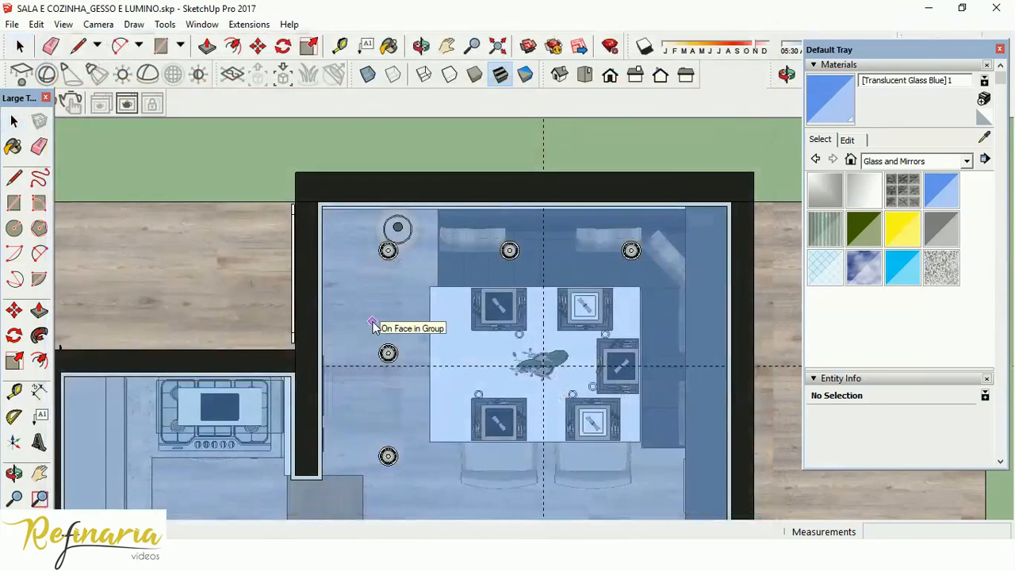
left_click(518, 460)
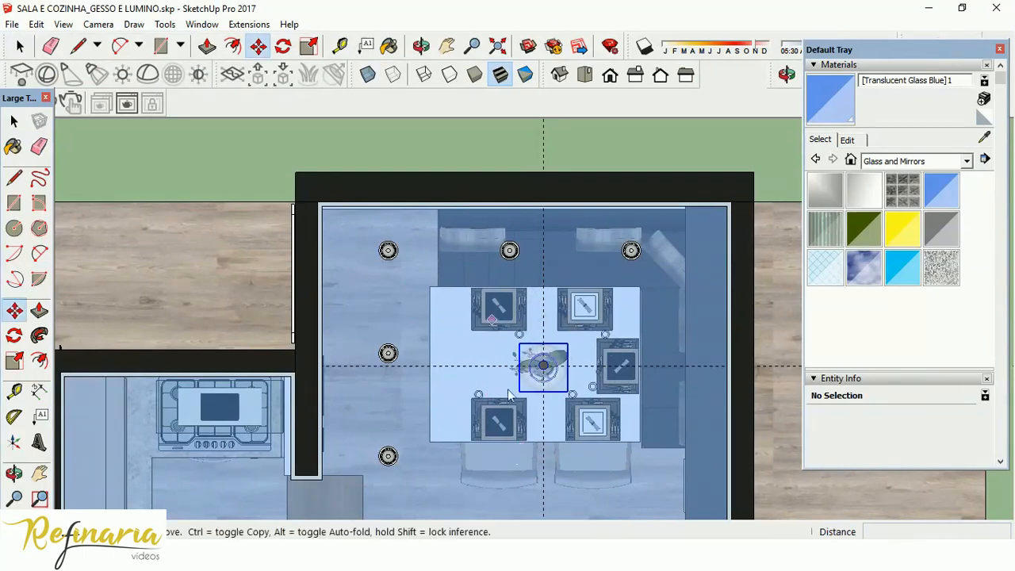
Switch the camera to perspective and lower the pendant from its top centre to the ceiling.
middle_click_drag(612, 425, 588, 459)
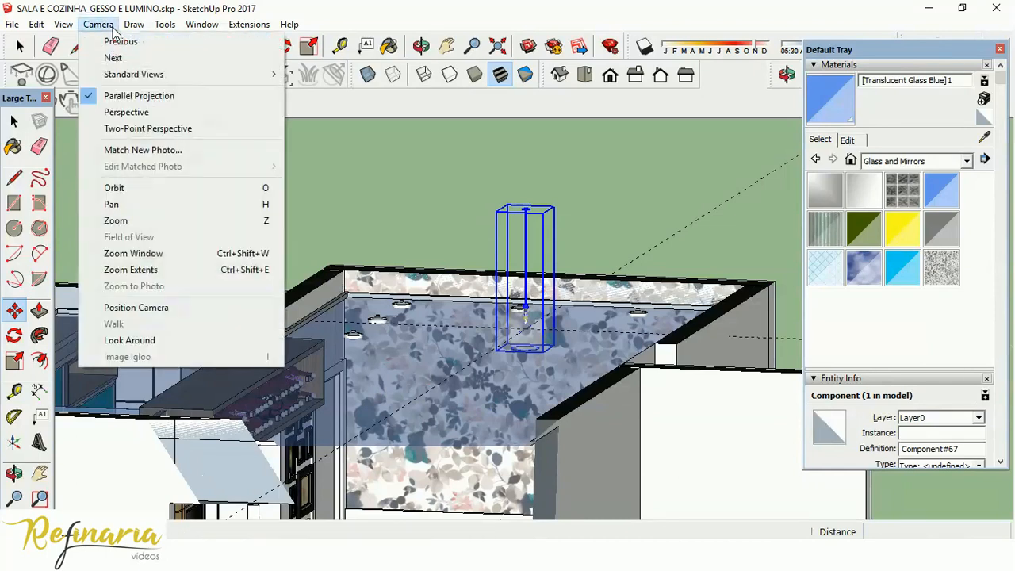
left_click(139, 112)
scroll(530, 352, "up", 2)
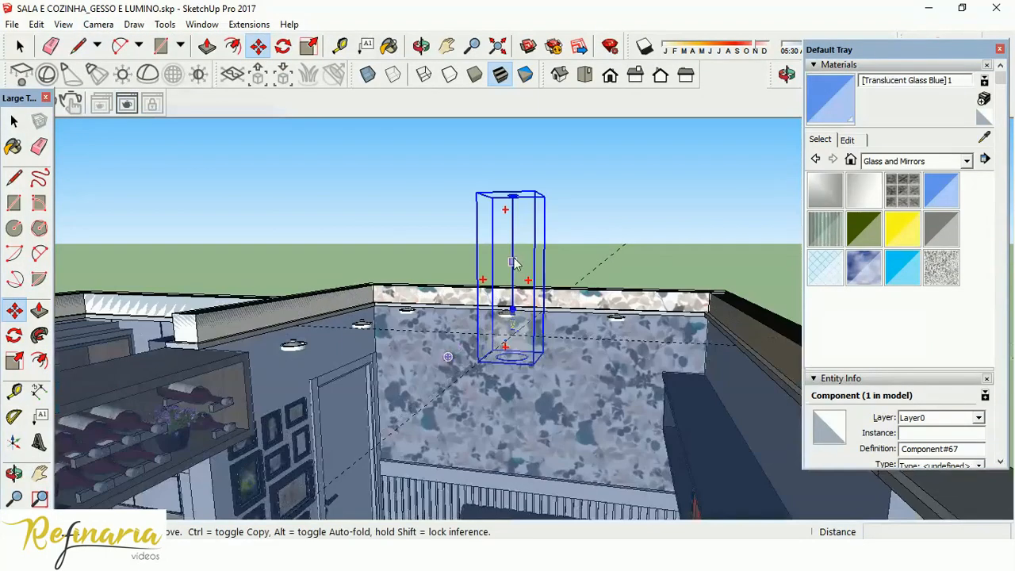
left_click(512, 196)
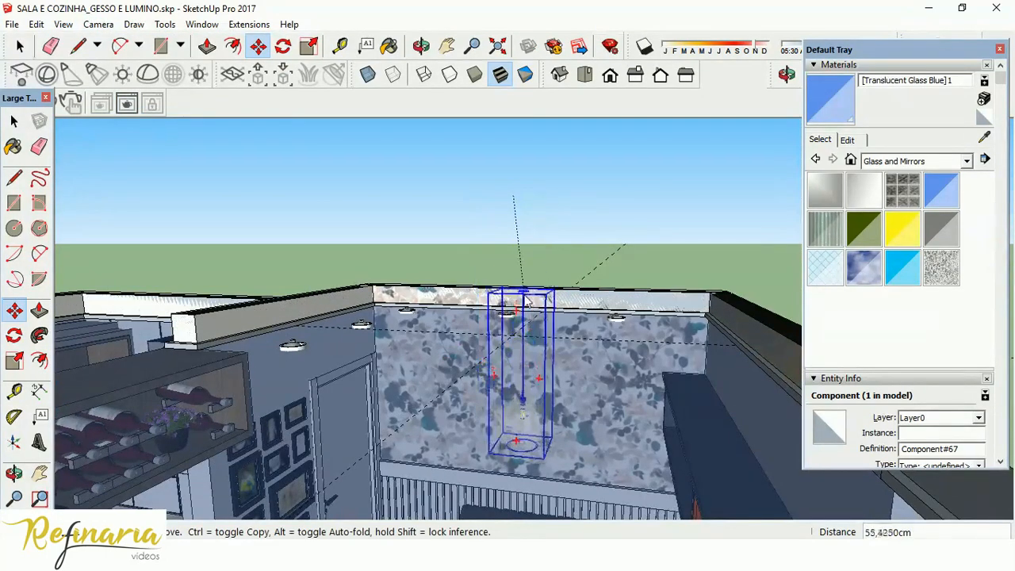
Move the pendant so the centre of its canopy's top face meets the guide intersection on the ceiling.
scroll(518, 351, "up", 4)
middle_click_drag(519, 354, 448, 265)
scroll(496, 361, "up", 3)
scroll(495, 361, "down", 3)
scroll(458, 259, "up", 3)
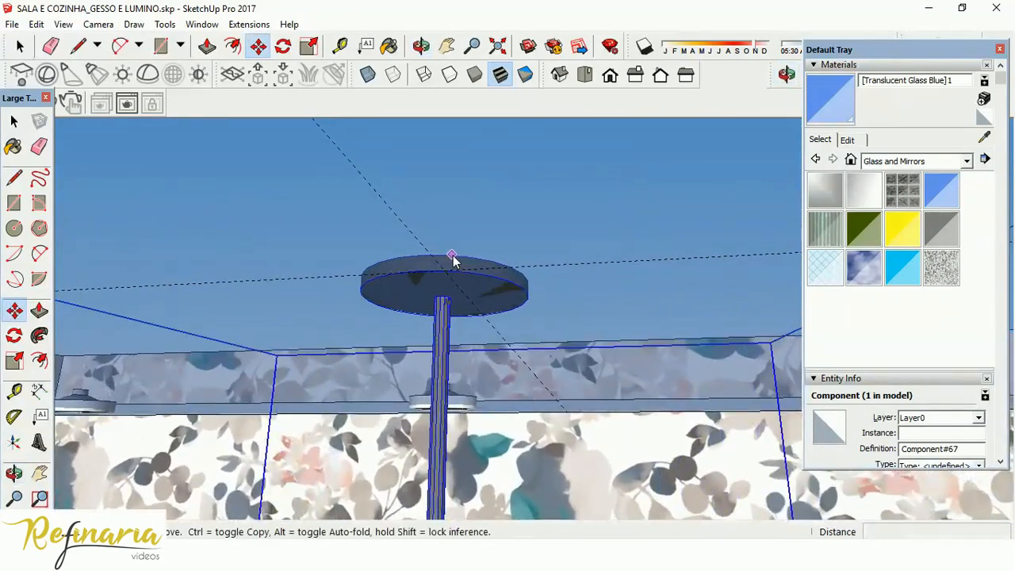
left_click(452, 255)
left_click(446, 271)
middle_click_drag(445, 272, 452, 373)
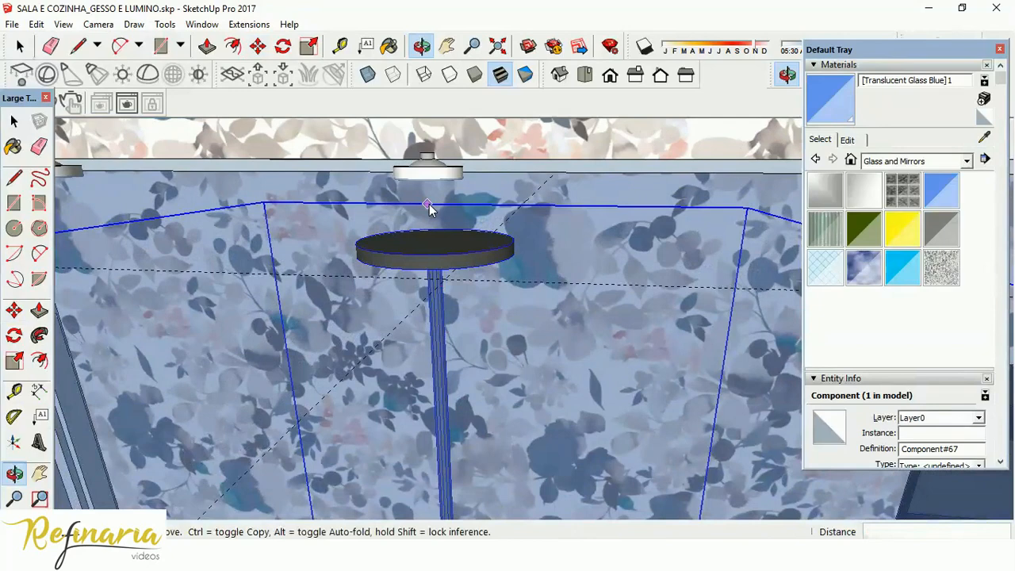
left_click(436, 245)
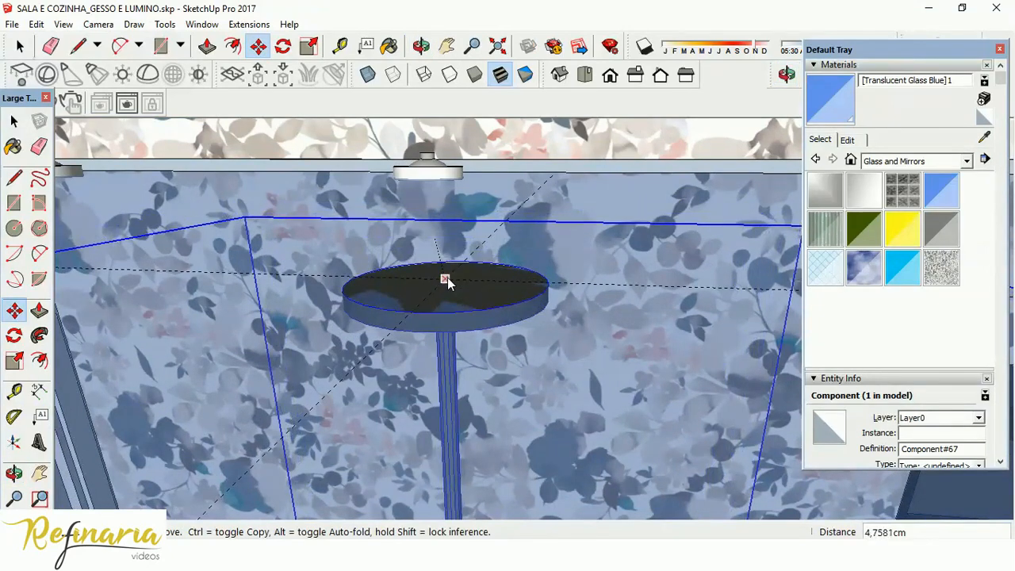
left_click(446, 281)
Examine how the pendant hangs over the dining table as seen from the living room.
scroll(441, 232, "down", 5)
middle_click_drag(437, 224, 538, 65)
middle_click_drag(473, 450, 473, 212, "shift")
middle_click_drag(498, 391, 590, 353)
scroll(529, 293, "down", 6)
scroll(589, 352, "down", 5)
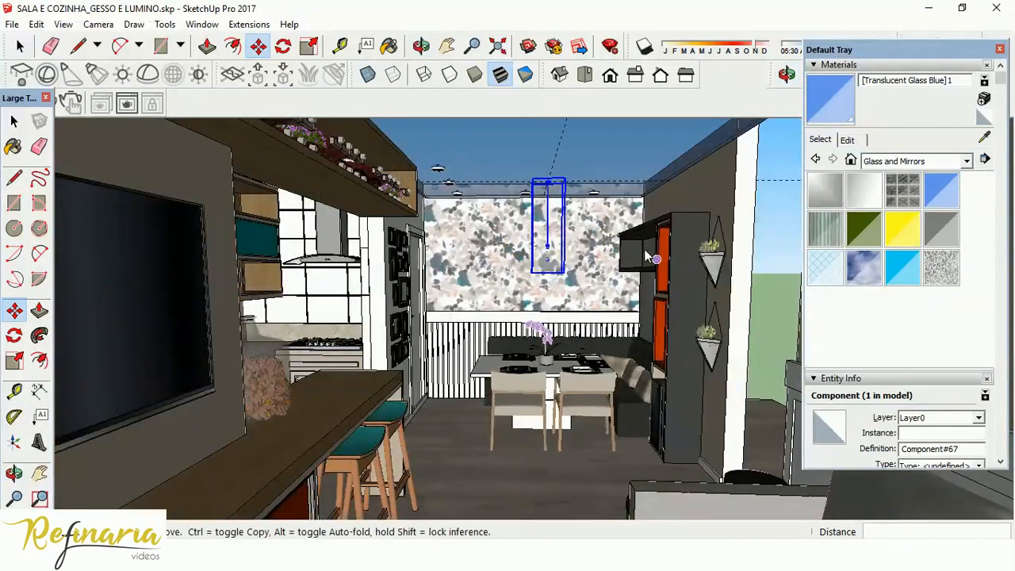
scroll(530, 340, "up", 3)
scroll(531, 340, "up", 2)
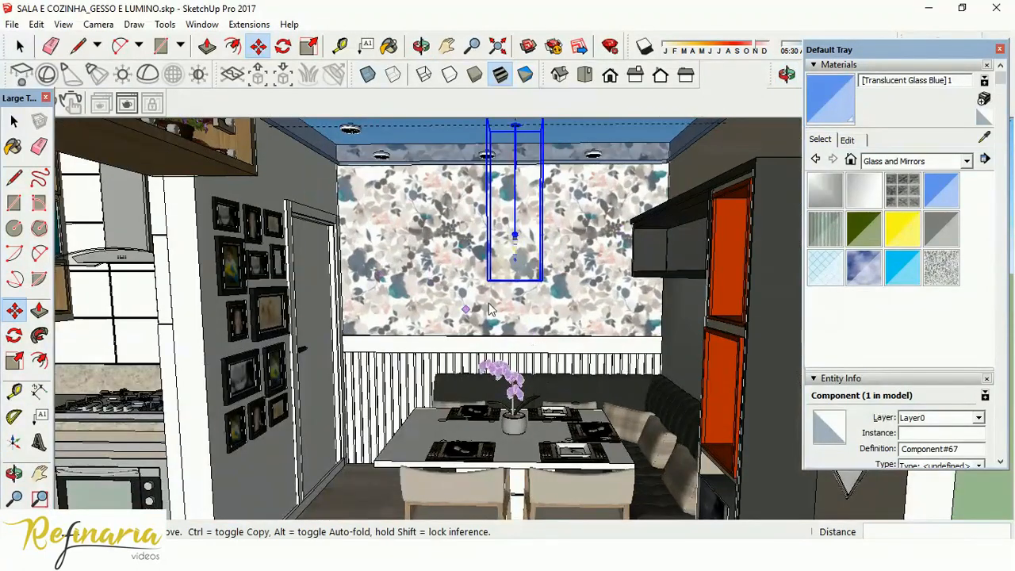
Open the pendant's nested glass globe for editing and select all of its geometry.
key("space")
scroll(474, 242, "up", 4)
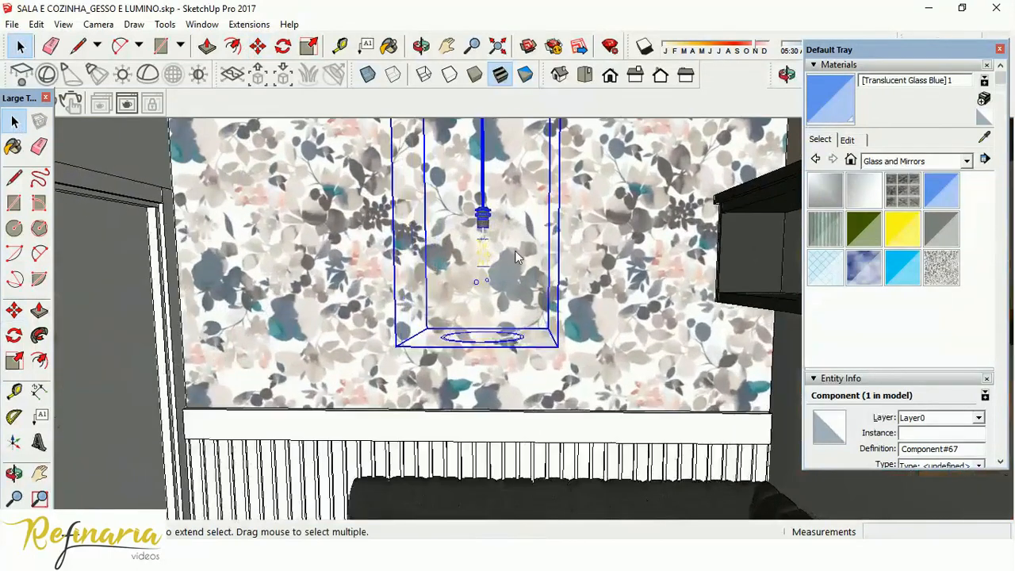
double_click(529, 252)
triple_click(529, 270)
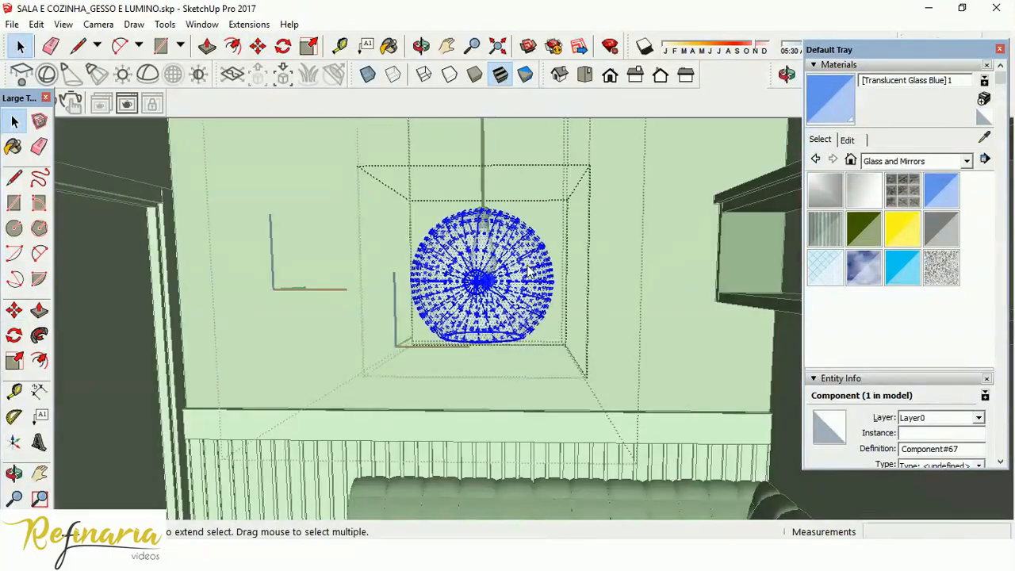
Show the Colors material collection and set the opacity of Translucent Glass Blue to 53.
left_click(943, 161)
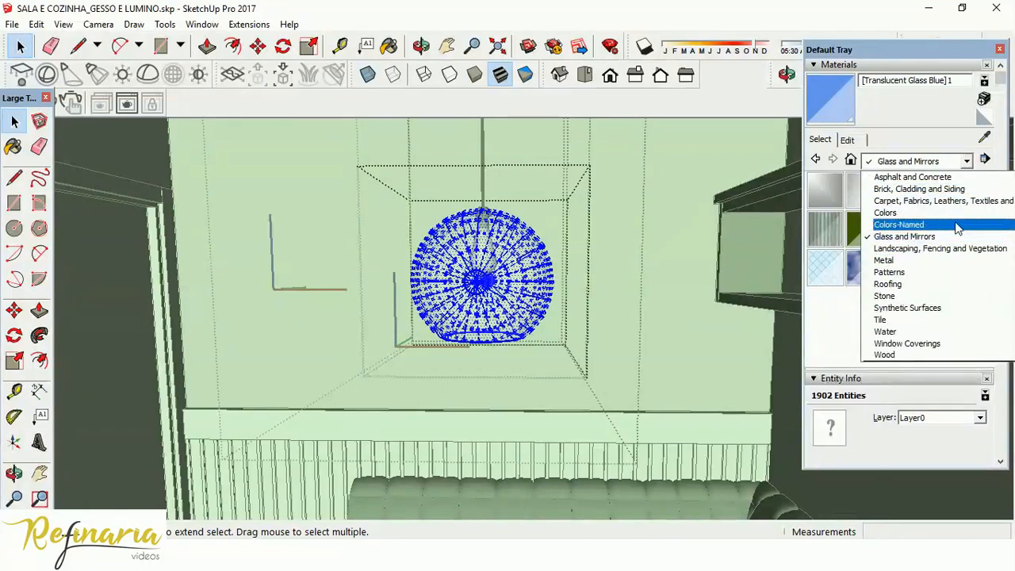
left_click(949, 213)
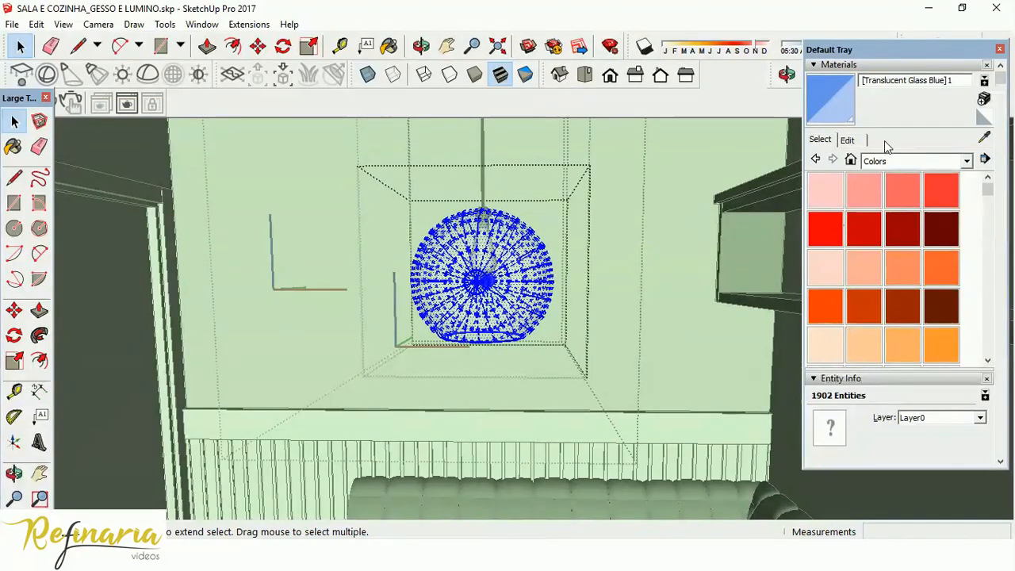
left_click(847, 141)
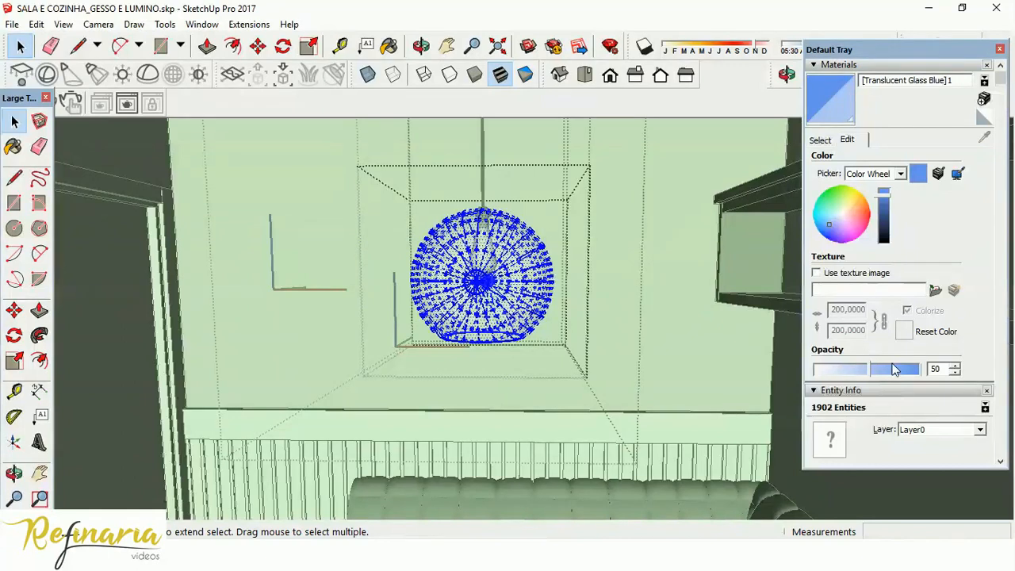
left_click_drag(893, 367, 901, 373)
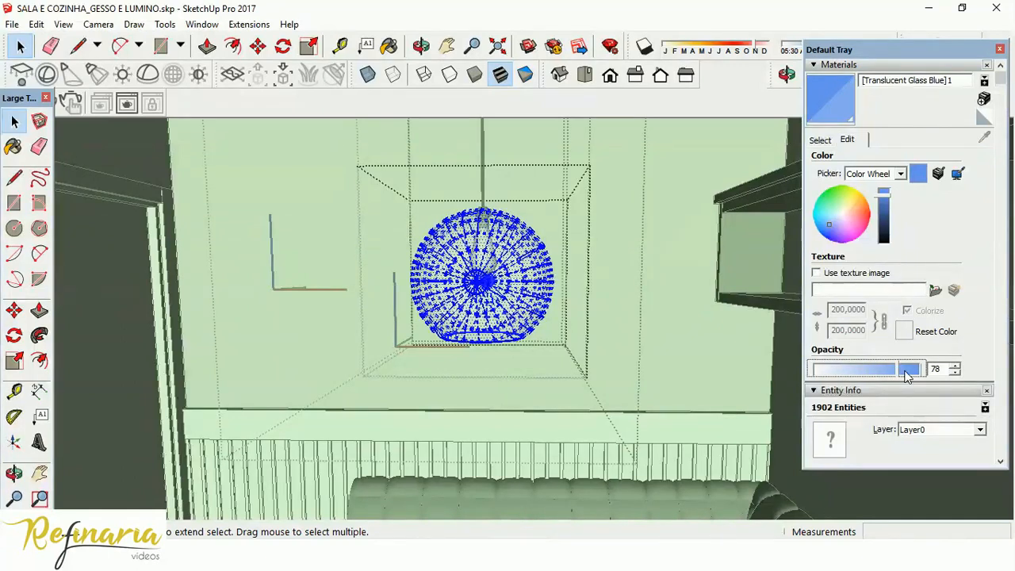
left_click_drag(878, 371, 870, 369)
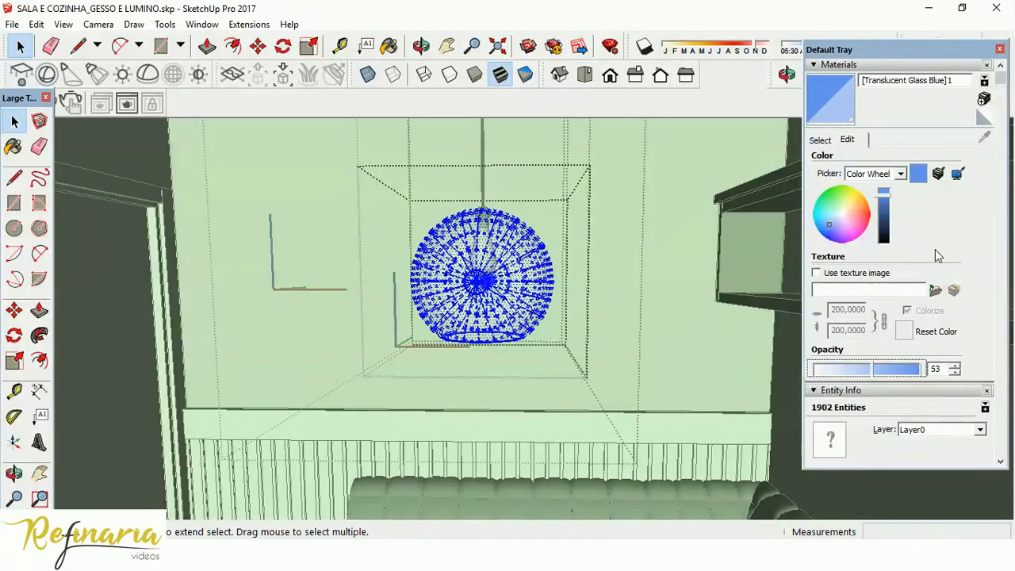
Try to sample the globe's glass material for editing.
left_click(819, 140)
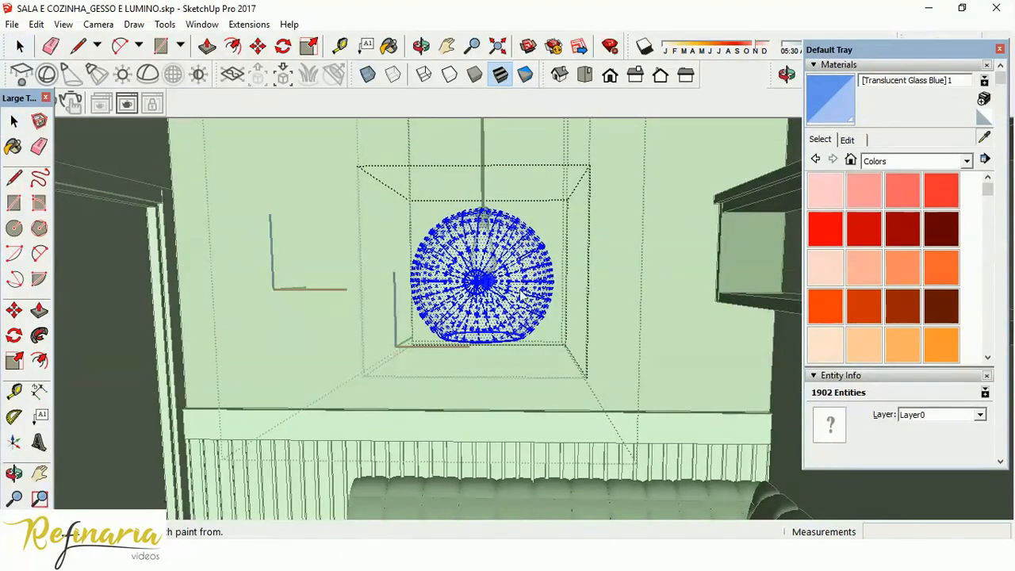
left_click(514, 316)
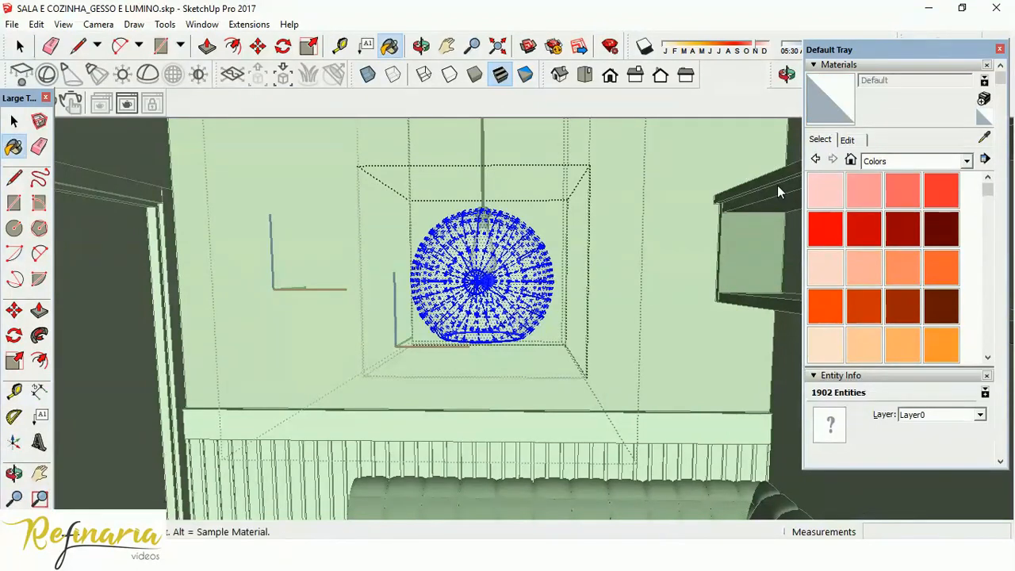
left_click(850, 141)
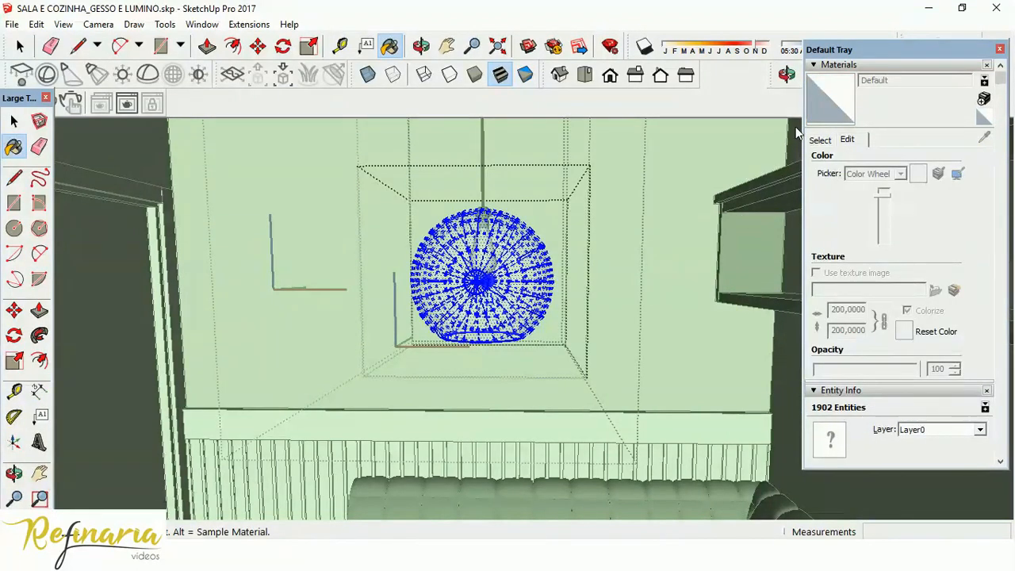
left_click(820, 140)
Sample the globe's "luminaria vidro" material from below, set its opacity to 82, and leave the component.
middle_click_drag(491, 253, 492, 142)
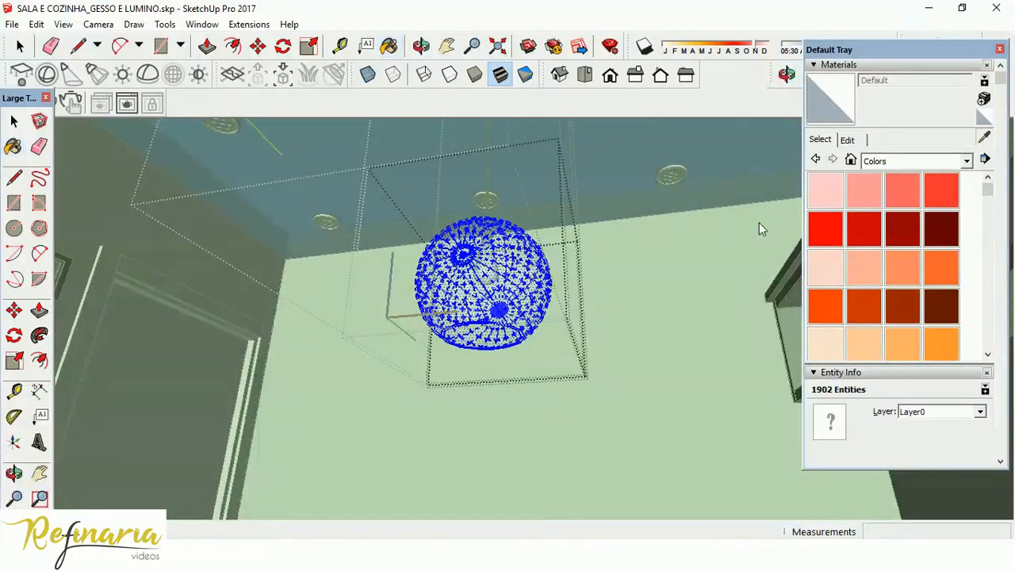
left_click(538, 325, "alt")
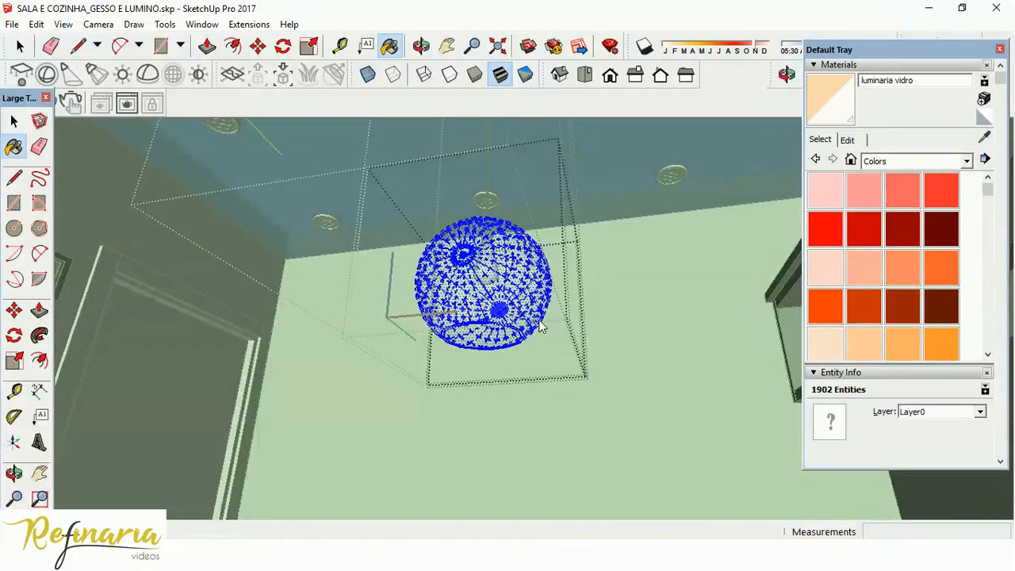
left_click(847, 140)
mouse_move(899, 367)
left_mouse_down()
mouse_move(882, 368)
mouse_move(901, 371)
left_mouse_up()
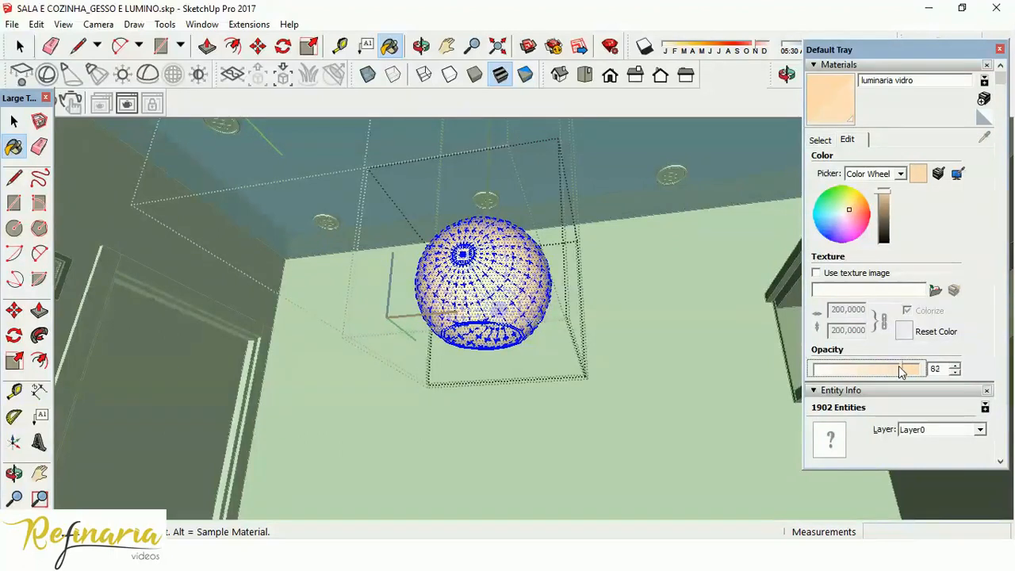
left_click(14, 121)
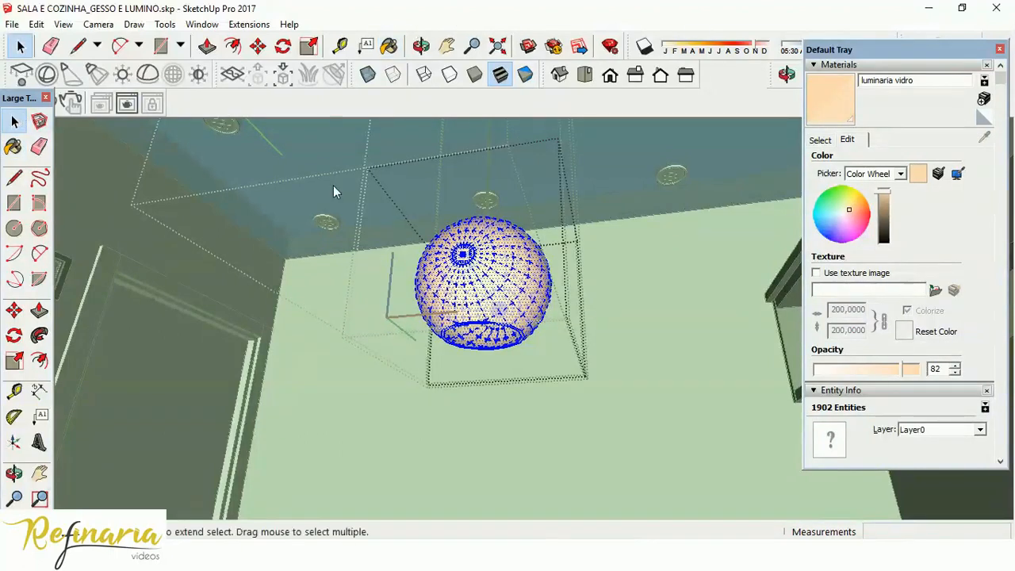
left_click(562, 260)
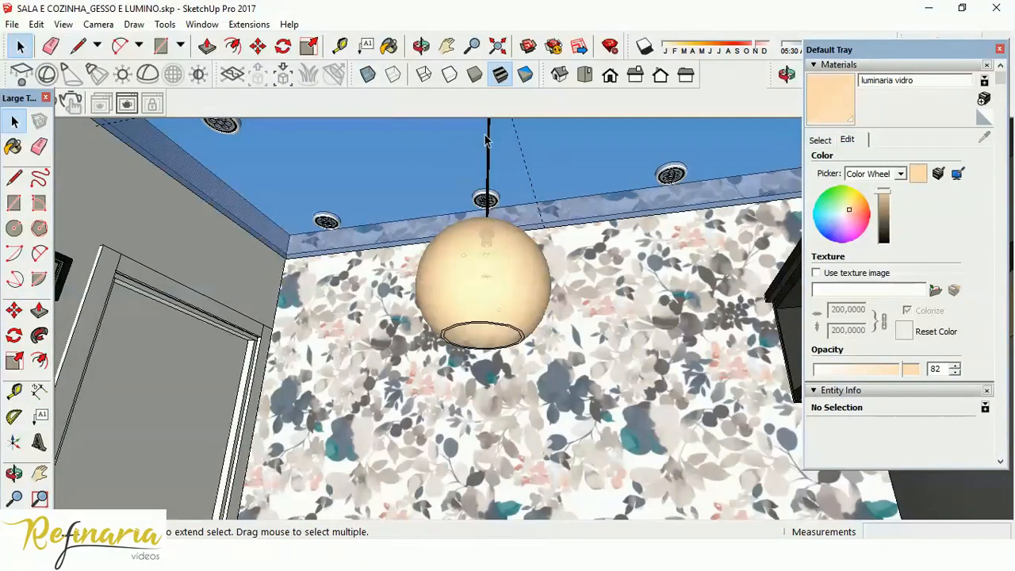
Select the pendant and check its globe and position over the dining table from farther back in the room.
middle_click_drag(490, 263, 555, 459)
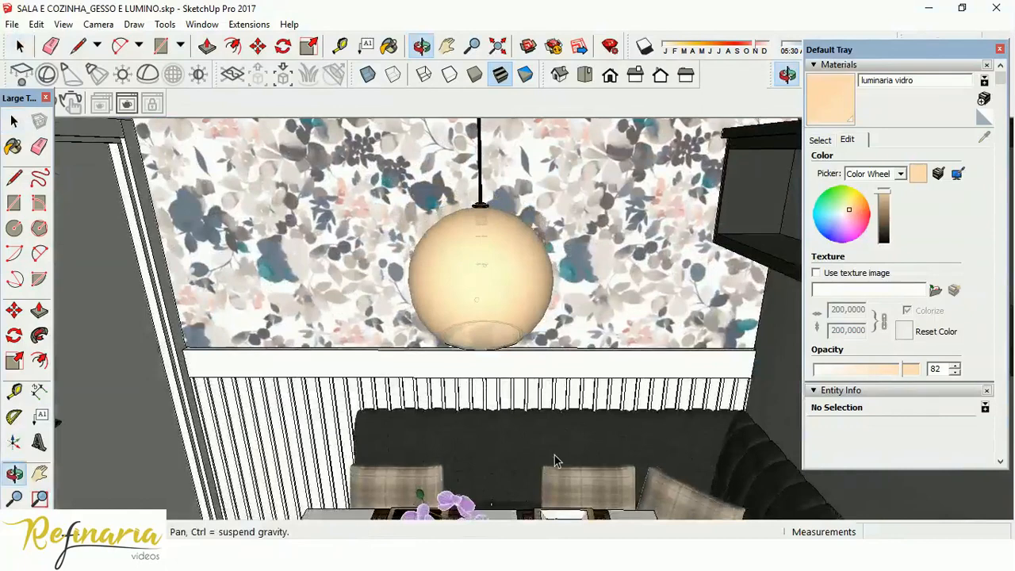
scroll(462, 228, "down", 6)
middle_click_drag(460, 224, 469, 193)
left_click(459, 193)
scroll(456, 198, "down", 3)
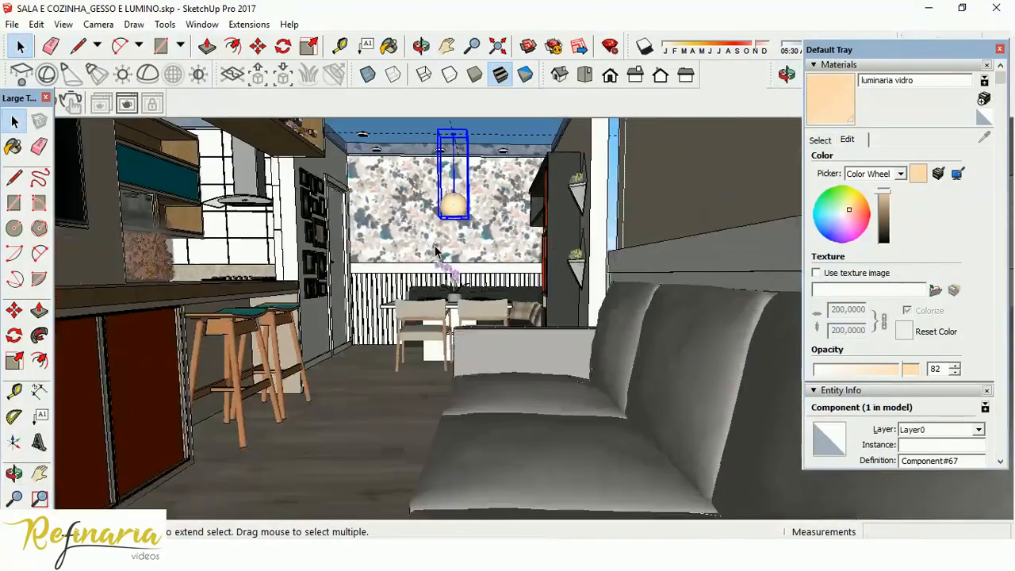
scroll(453, 196, "up", 3)
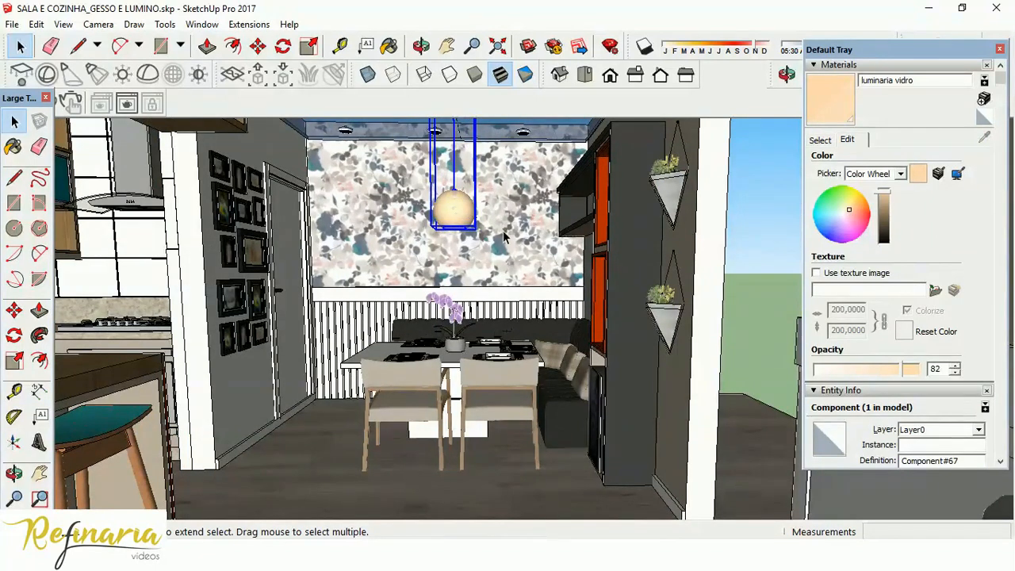
Switch to the top view and show the complete living room and kitchen ceiling.
left_click(584, 75)
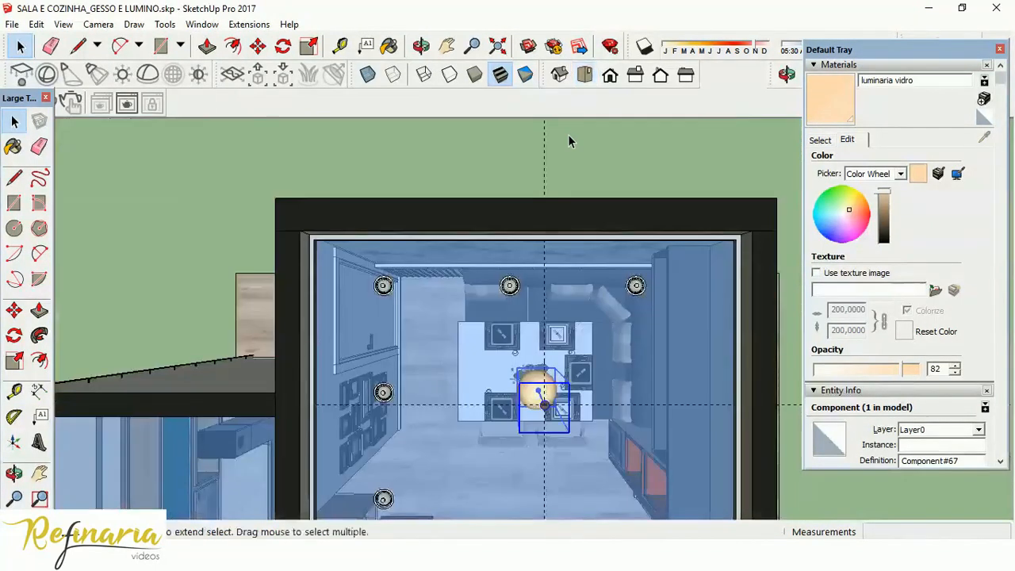
scroll(497, 161, "down", 5)
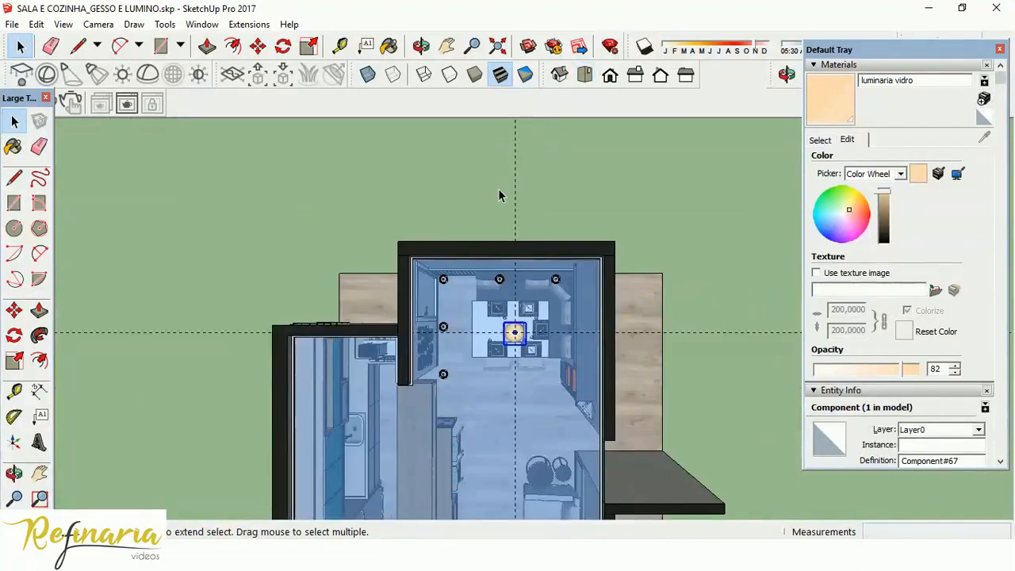
scroll(498, 190, "down", 3)
scroll(519, 440, "up", 3)
scroll(555, 404, "down", 1)
scroll(539, 176, "up", 1)
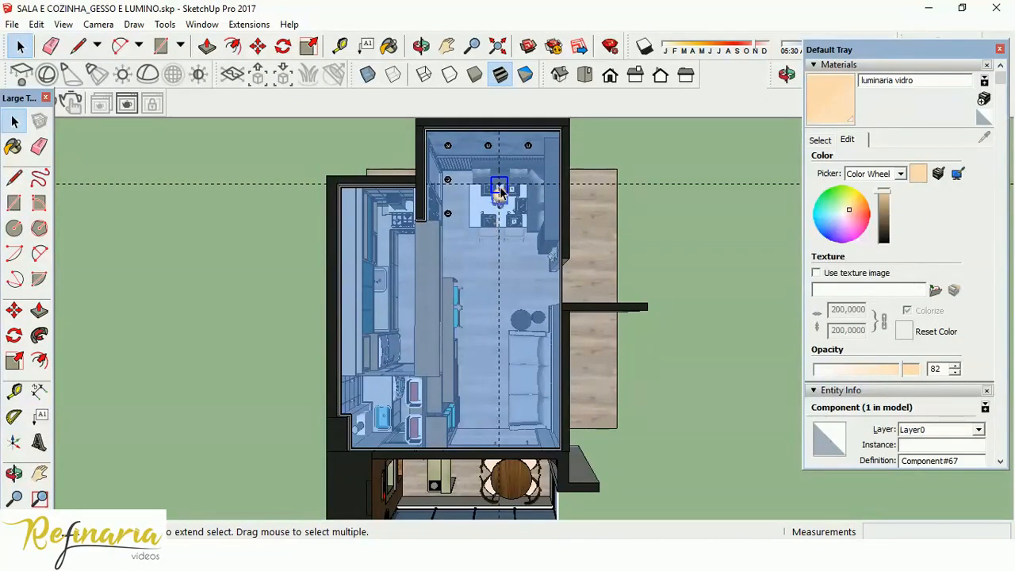
Consult the ceiling lighting plan PDF, return to the SketchUp model, and delete the two guides crossing at the pendant.
key("alt+Tab")
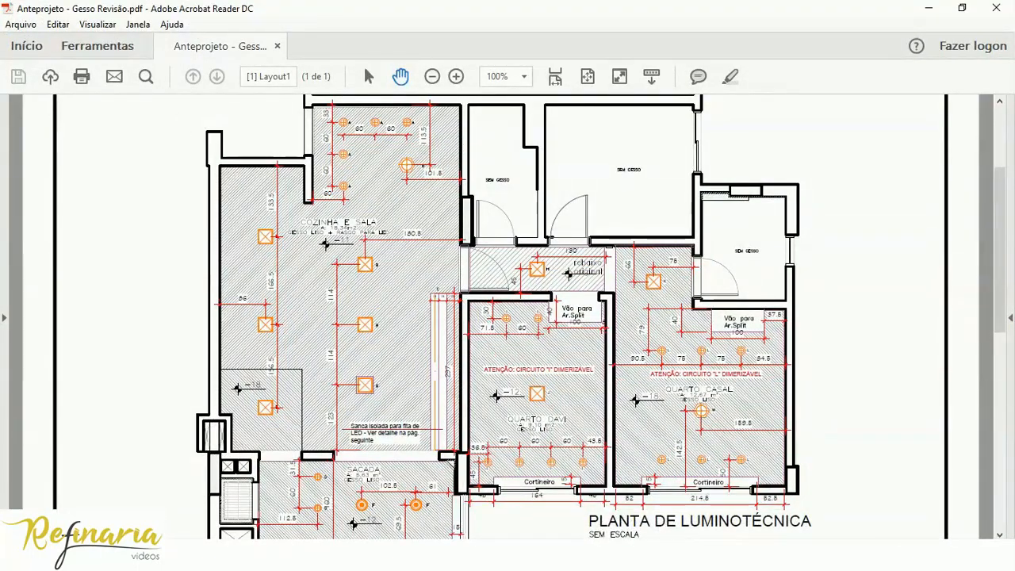
key("alt+Tab")
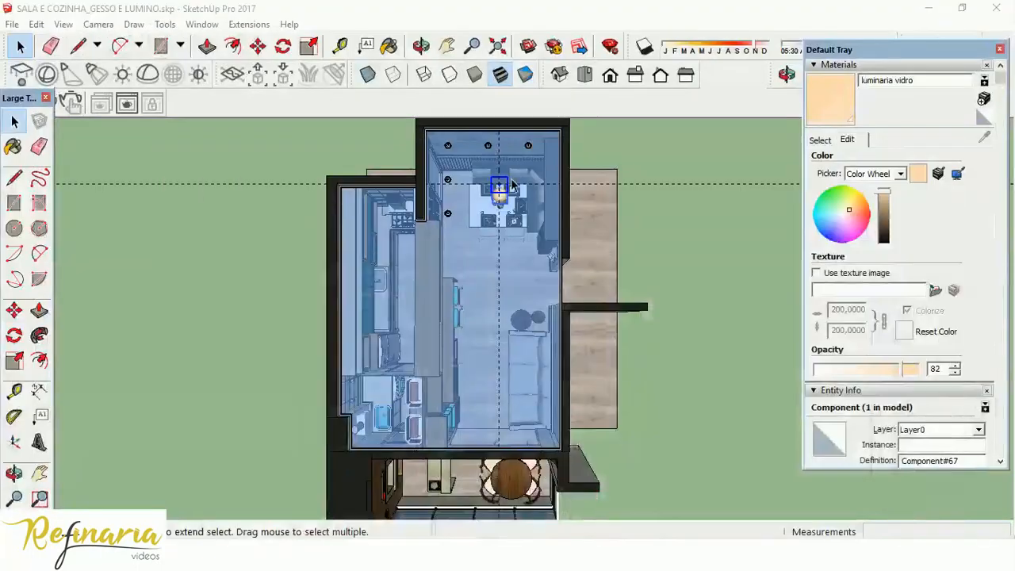
left_click(643, 190)
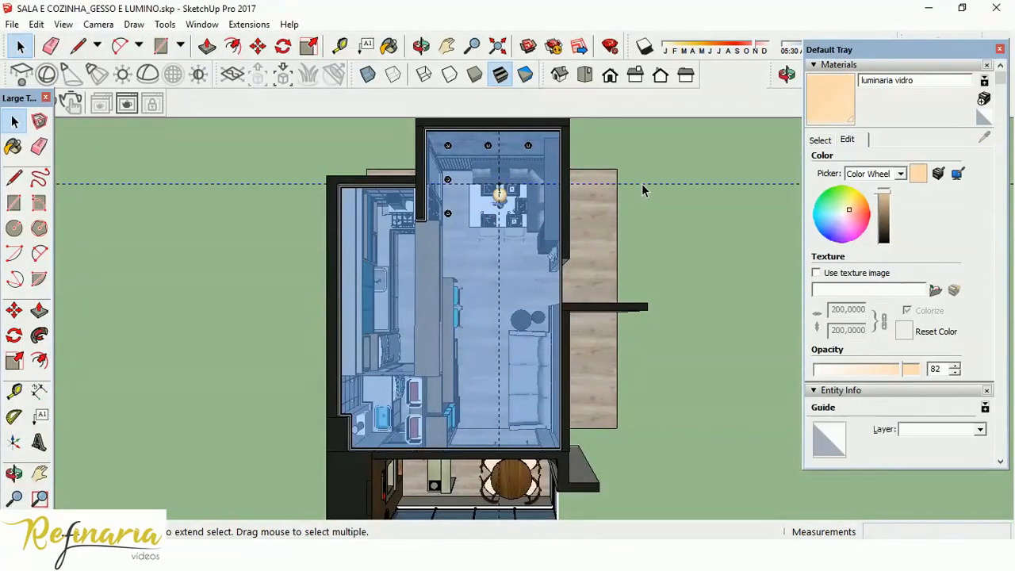
key("Delete")
scroll(537, 346, "down", 3)
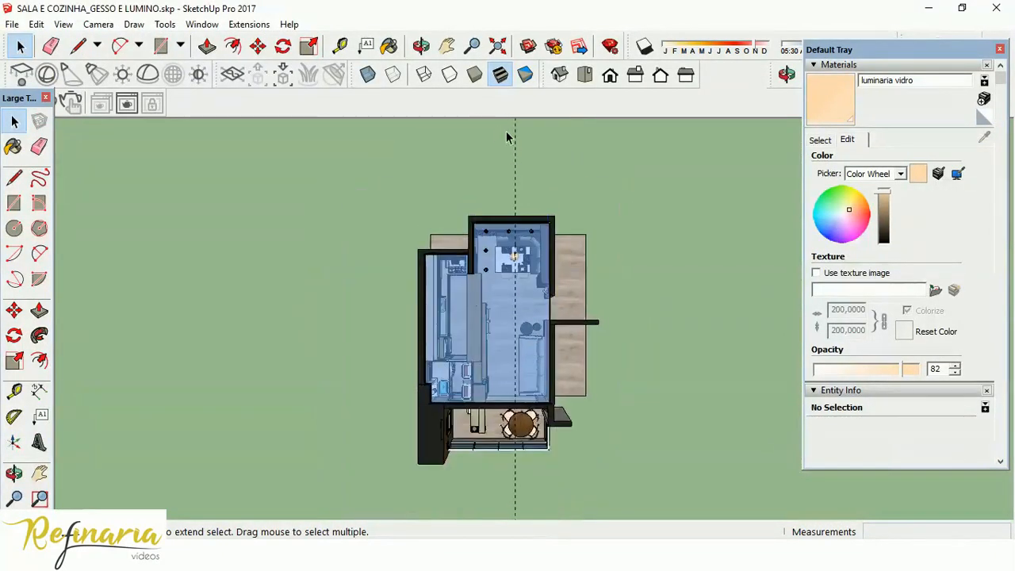
scroll(516, 286, "up", 5)
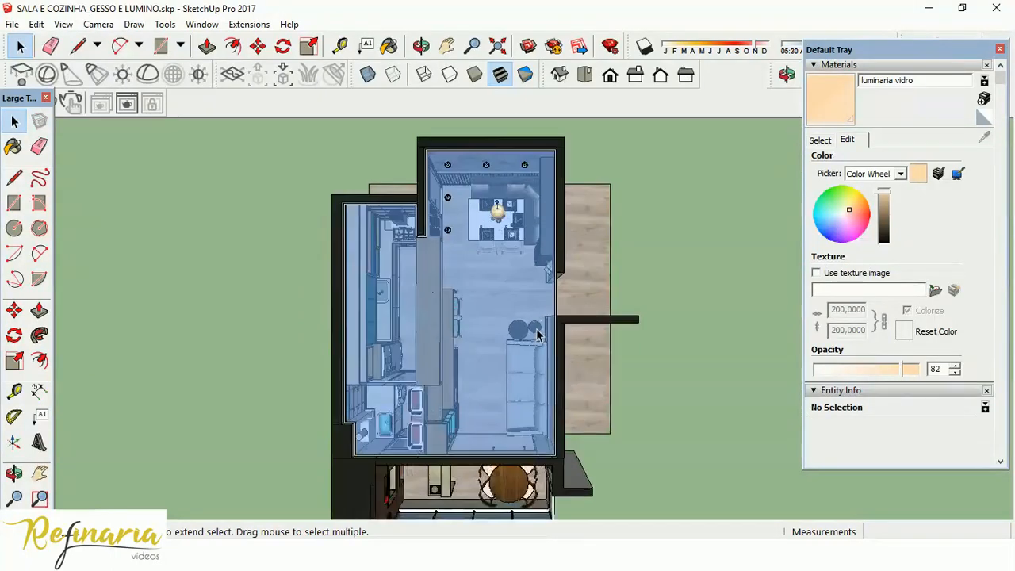
scroll(486, 300, "down", 1)
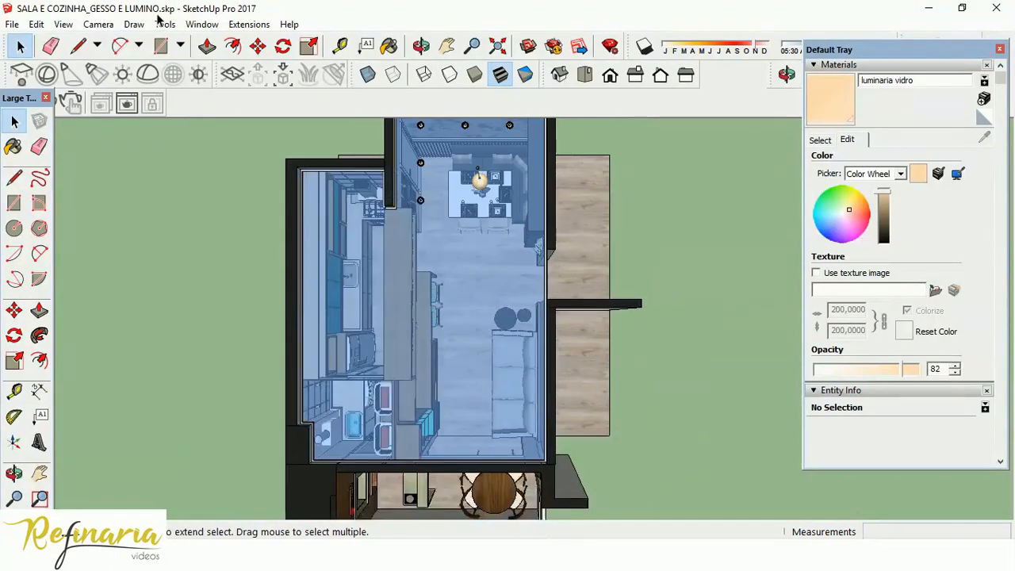
Switch the top view to parallel projection and restore the two deleted guides crossing at the pendant.
left_click(98, 25)
left_click(138, 96)
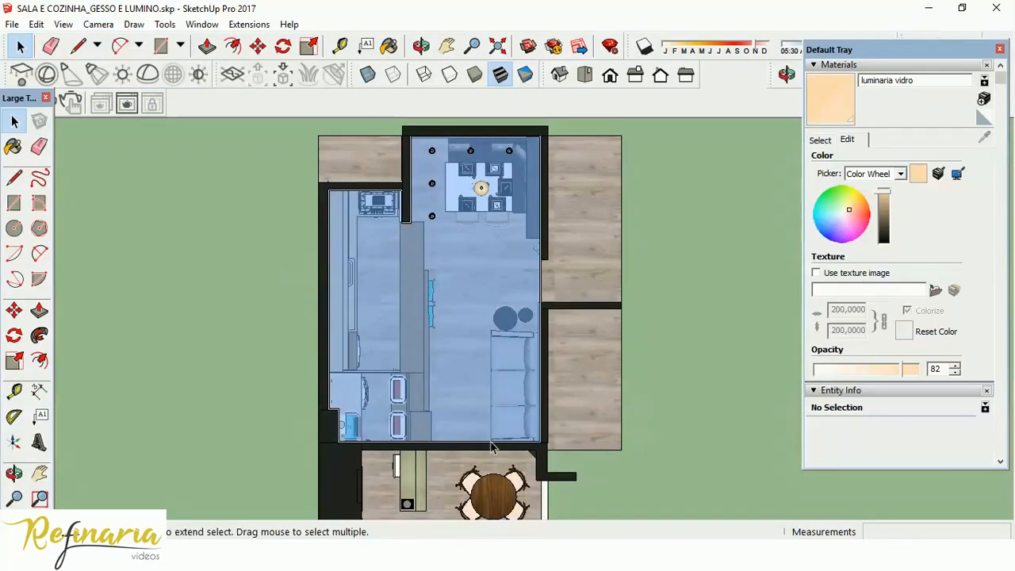
scroll(486, 422, "up", 2)
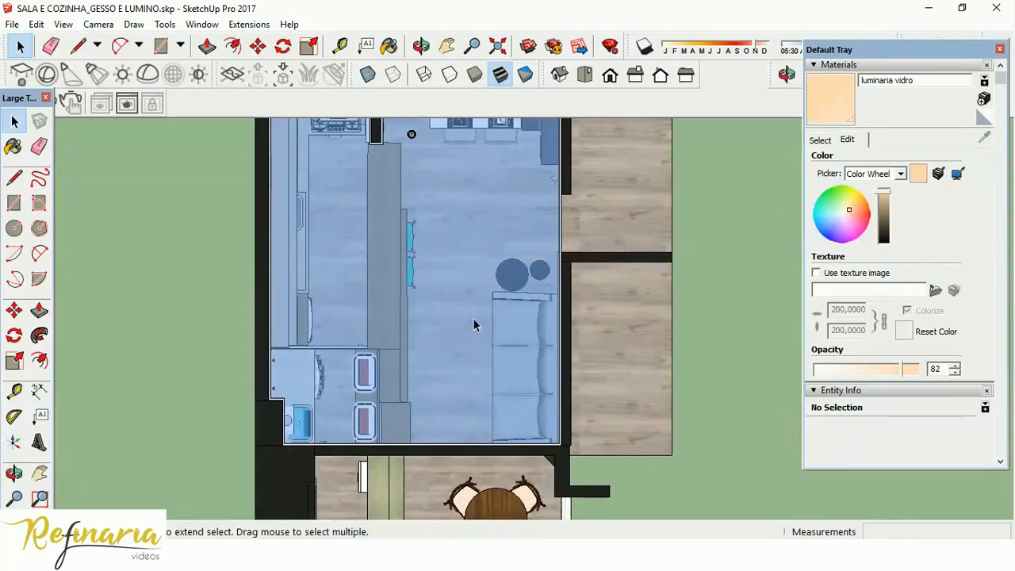
scroll(472, 318, "down", 2)
scroll(464, 255, "up", 2)
scroll(464, 255, "down", 1)
scroll(465, 264, "down", 1)
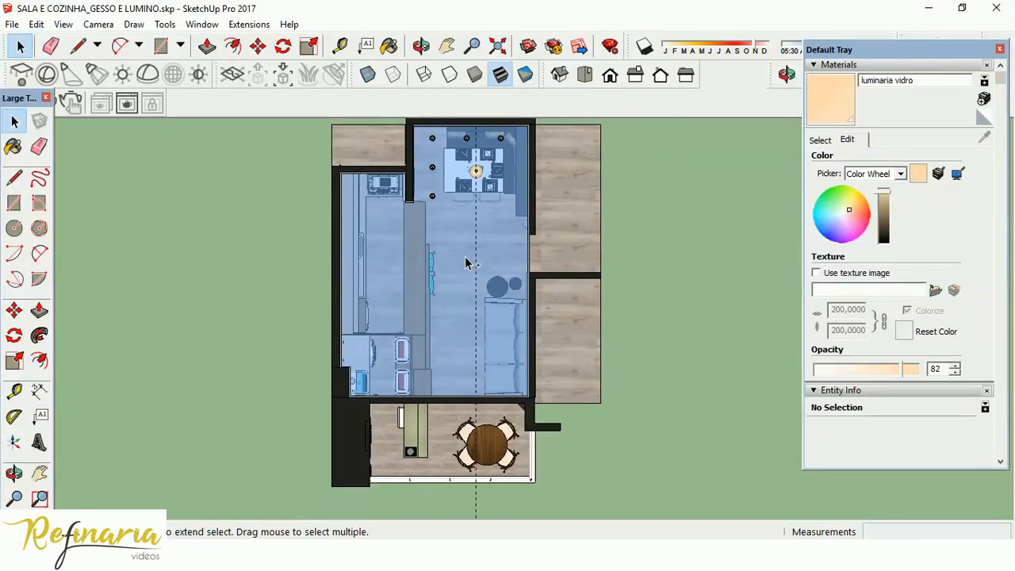
Offset a guide from the horizontal guide through the pendant toward the living room with the Tape Measure tool.
left_click(15, 390)
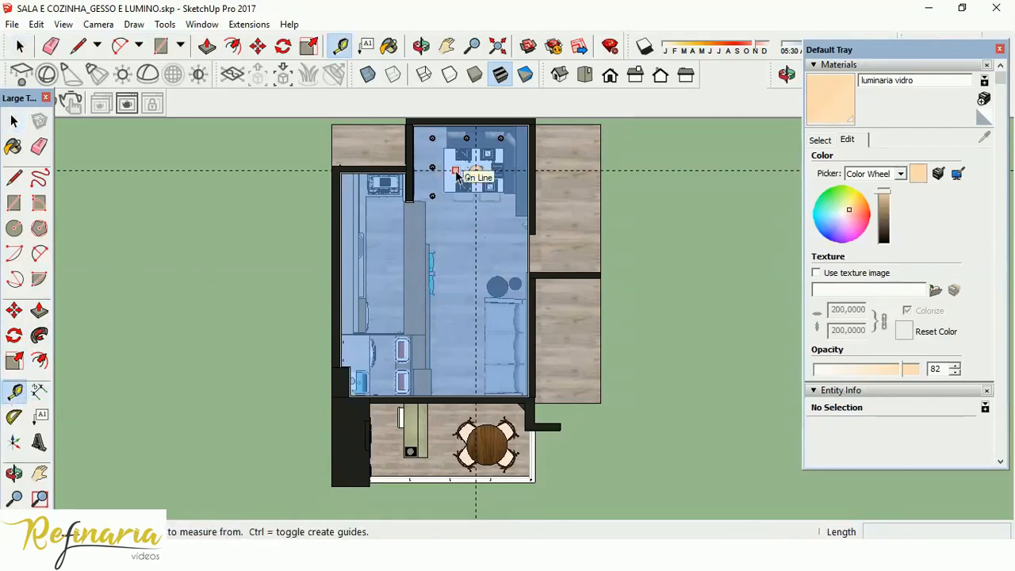
left_click(456, 171)
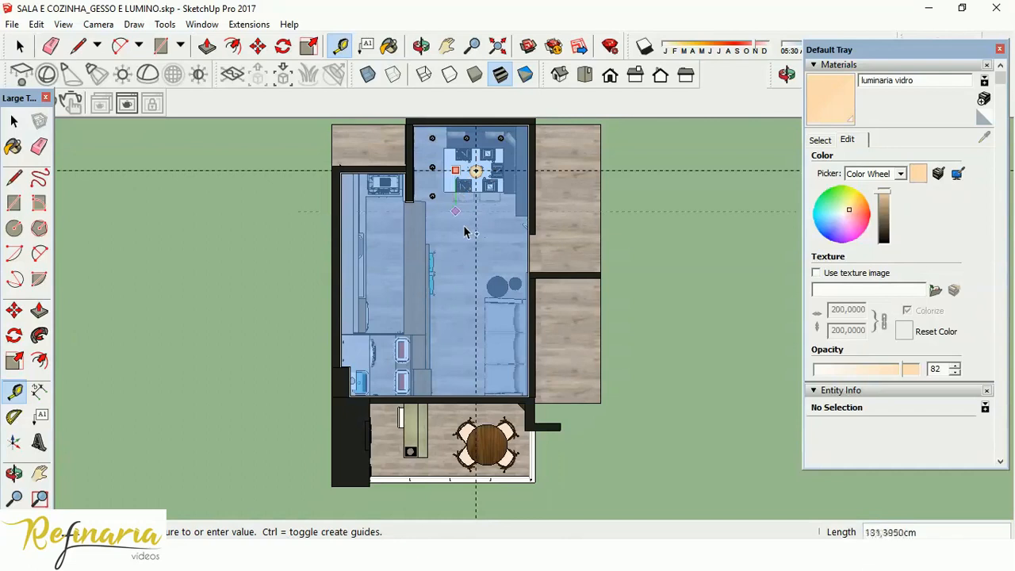
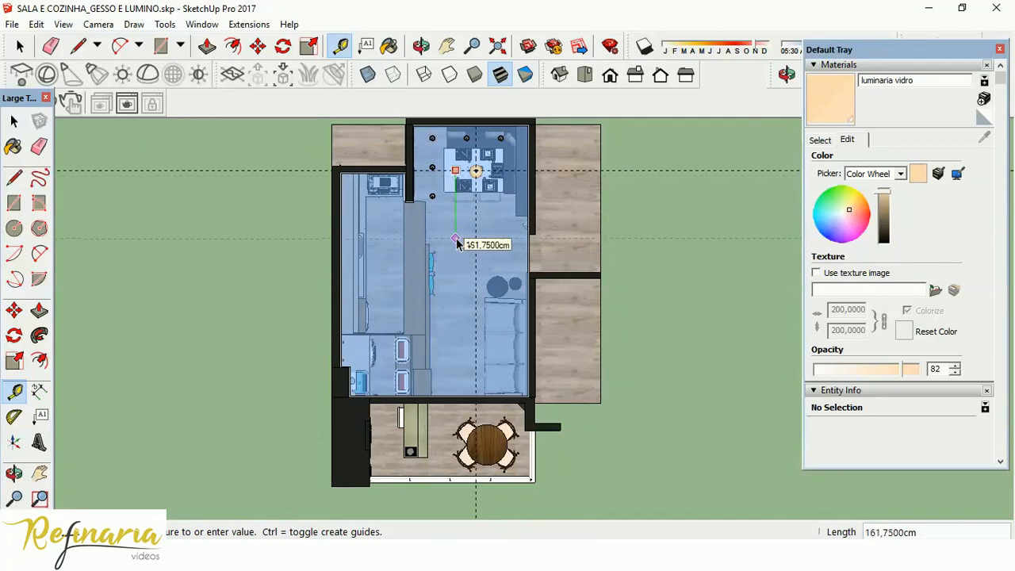
Place the new horizontal guide about 190 cm from the pendant's horizontal guide, toward the living room.
left_click(463, 252)
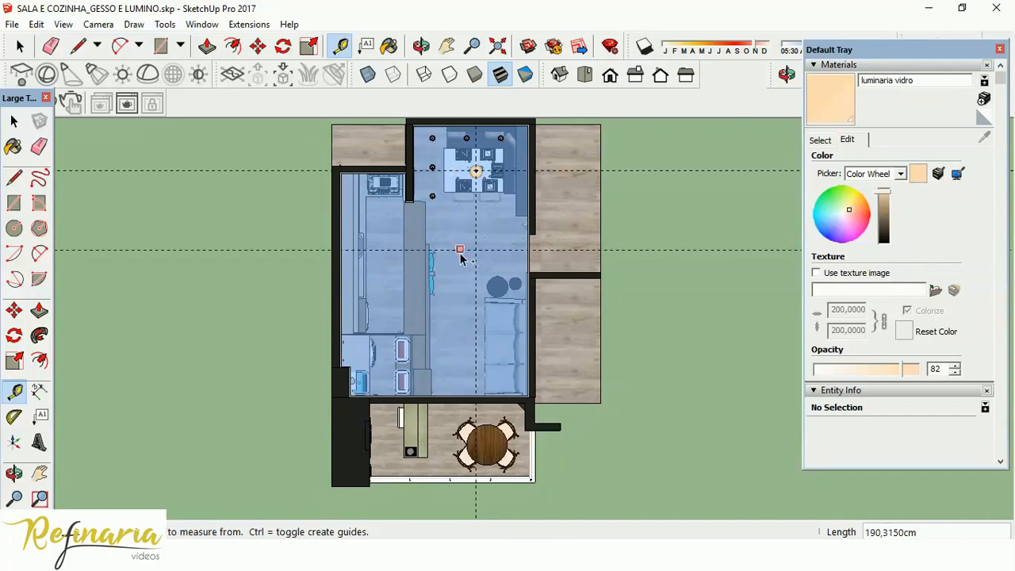
left_click(461, 252)
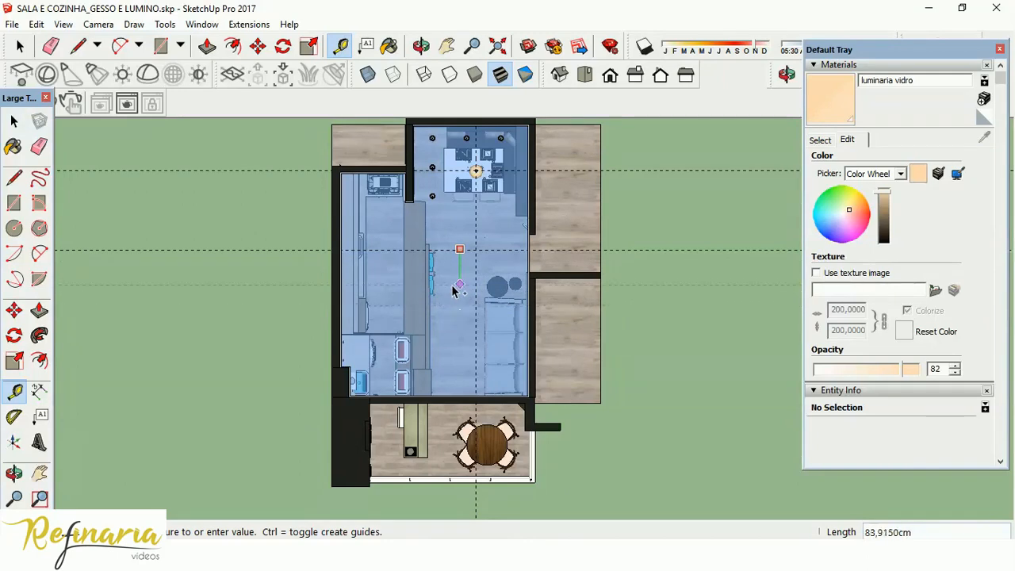
key("Escape")
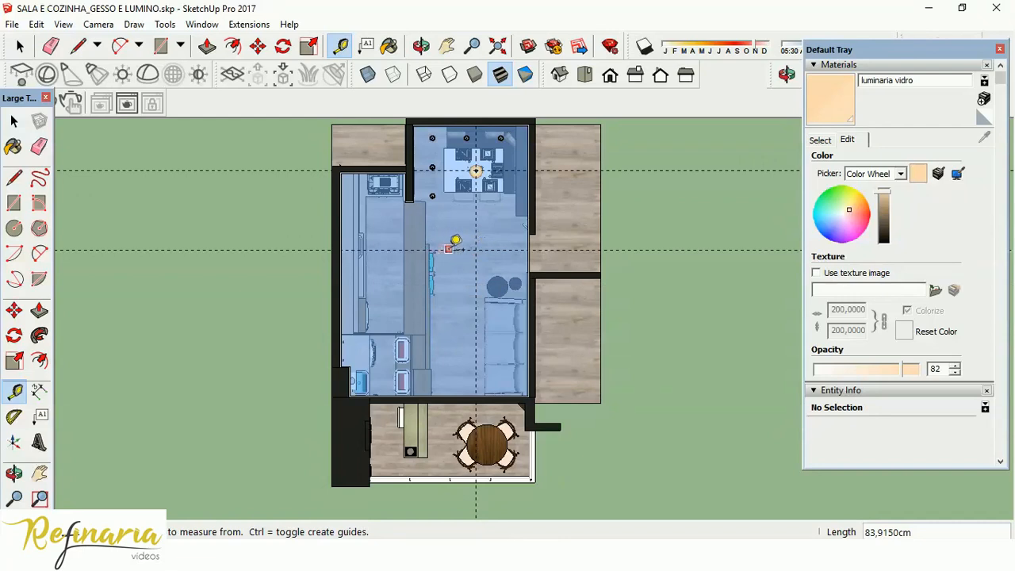
Offset a vertical guide about 30 cm from the pendant's vertical guide toward the kitchen and erase the original vertical guide.
left_click(479, 264)
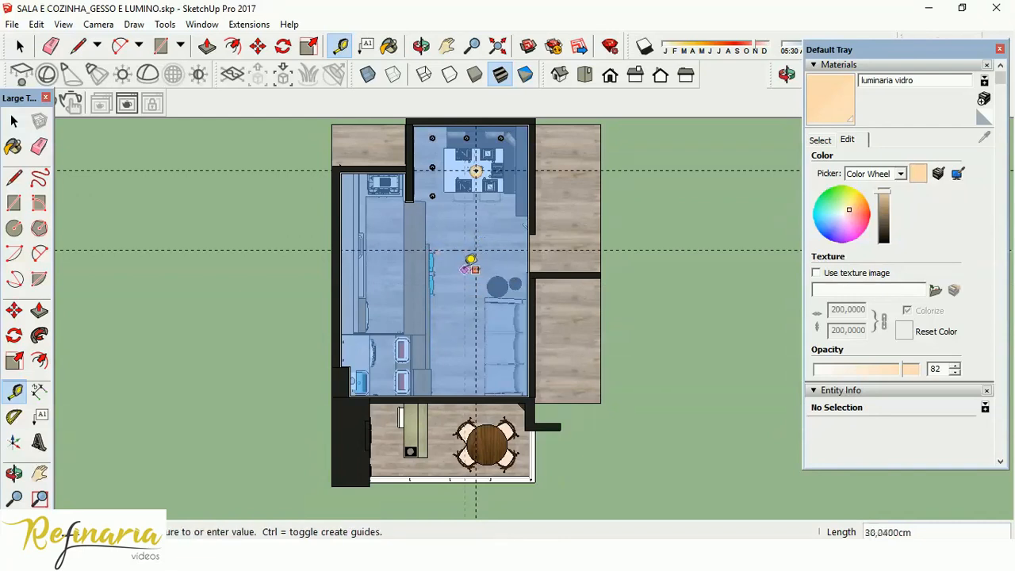
left_click(464, 273)
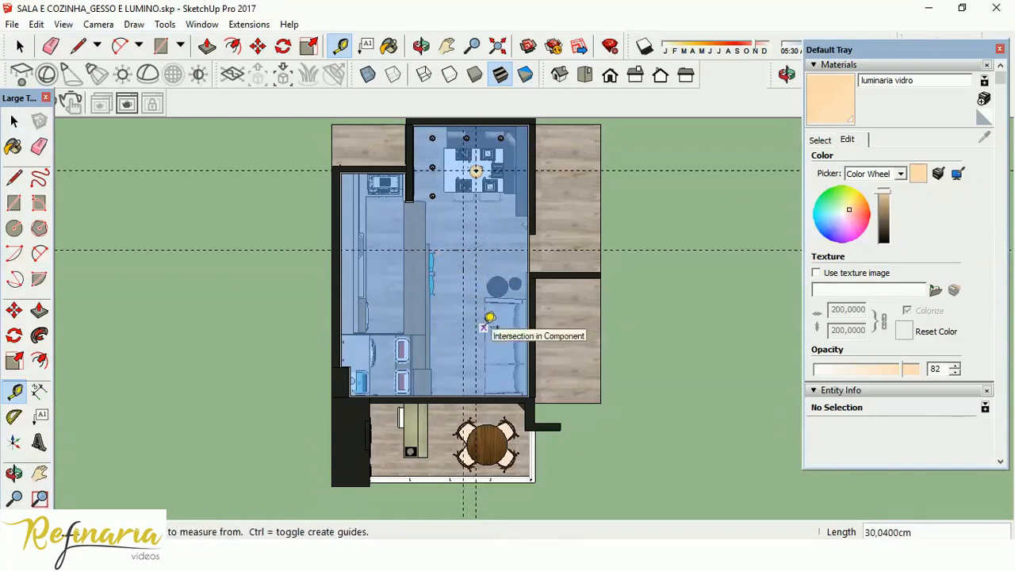
left_click(39, 146)
left_click(477, 217)
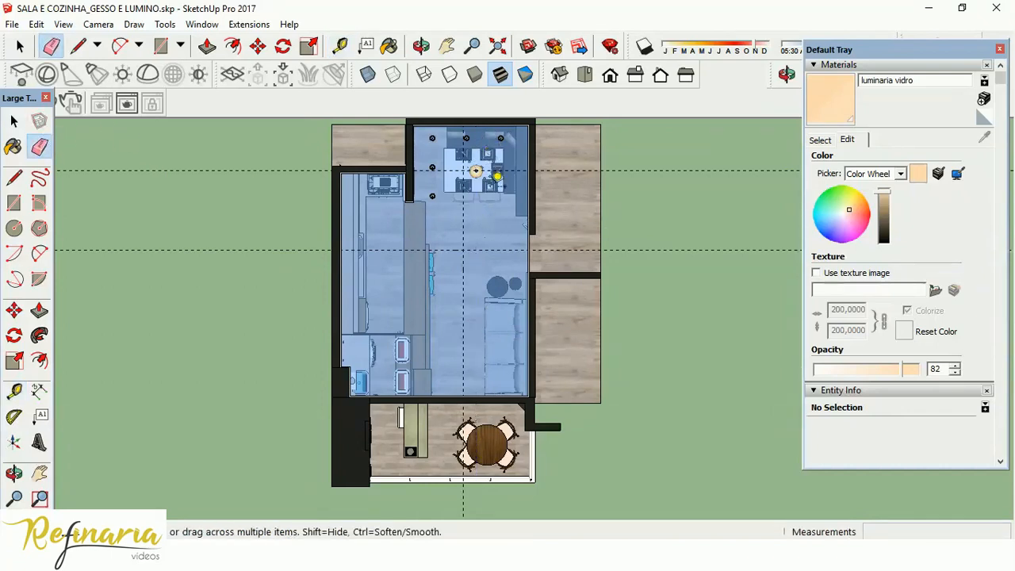
scroll(411, 281, "up", 2)
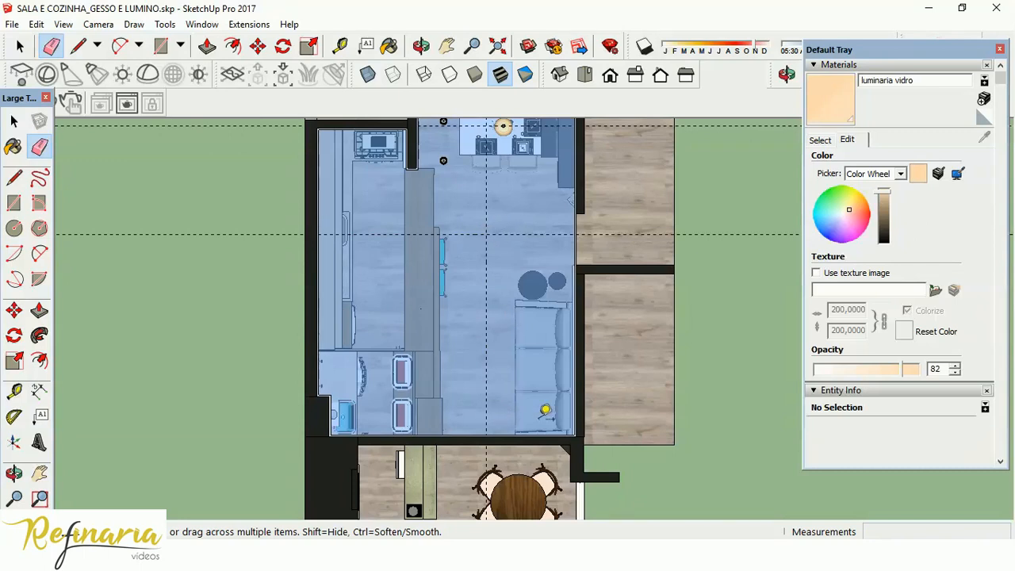
scroll(474, 405, "down", 2)
scroll(517, 132, "up", 4)
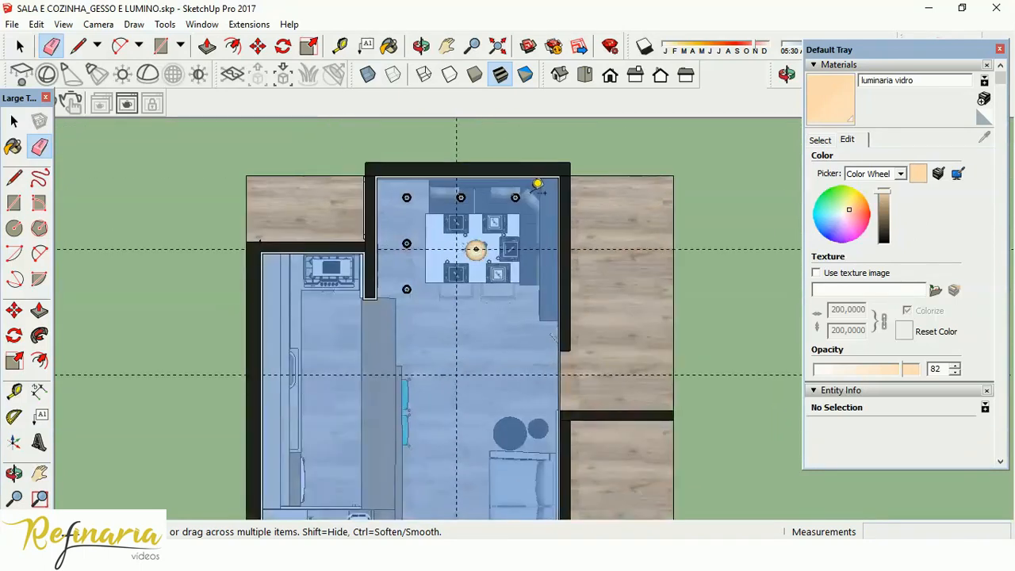
scroll(417, 231, "down", 2)
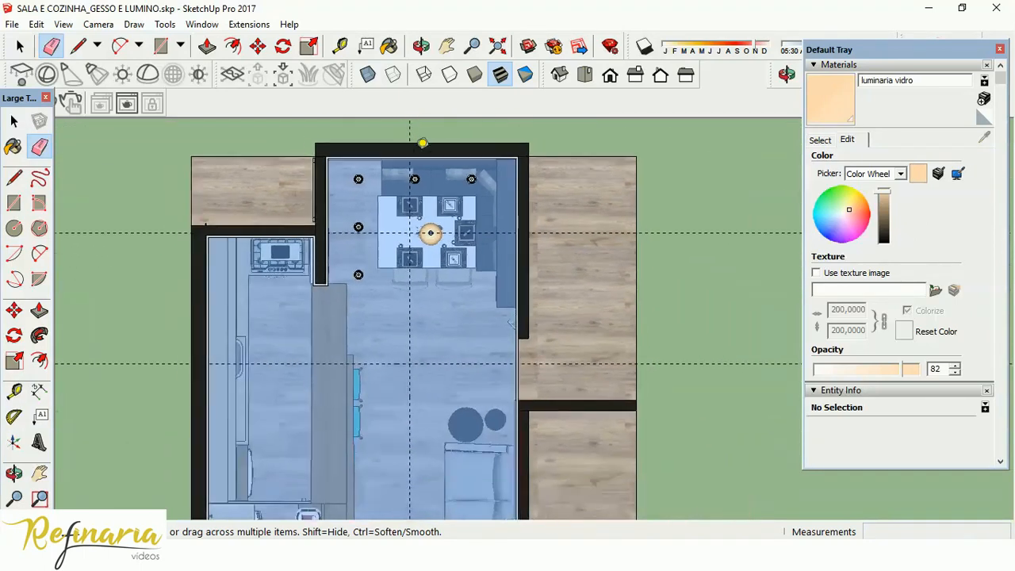
scroll(415, 451, "up", 4)
scroll(427, 238, "down", 1)
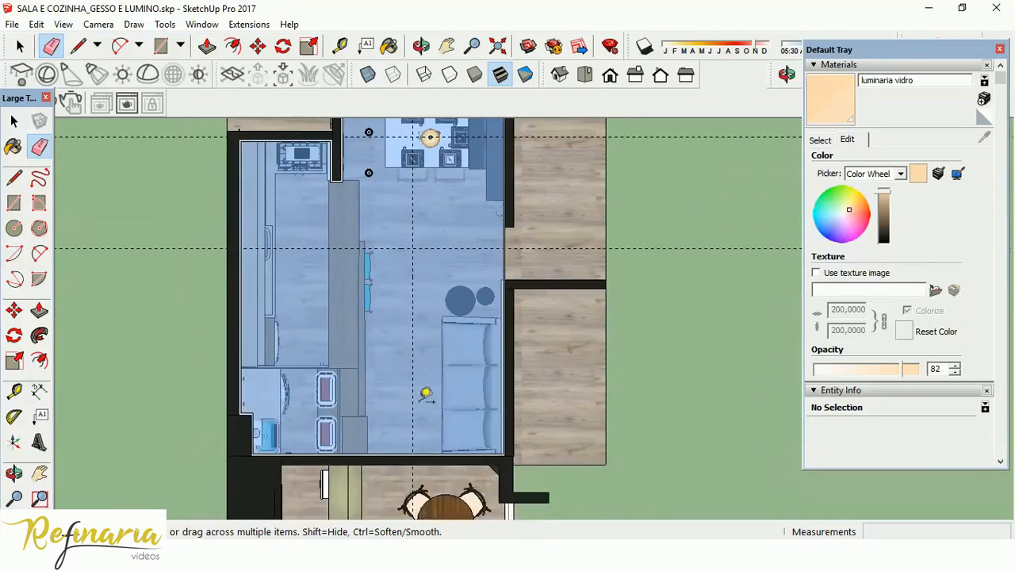
scroll(408, 408, "up", 1)
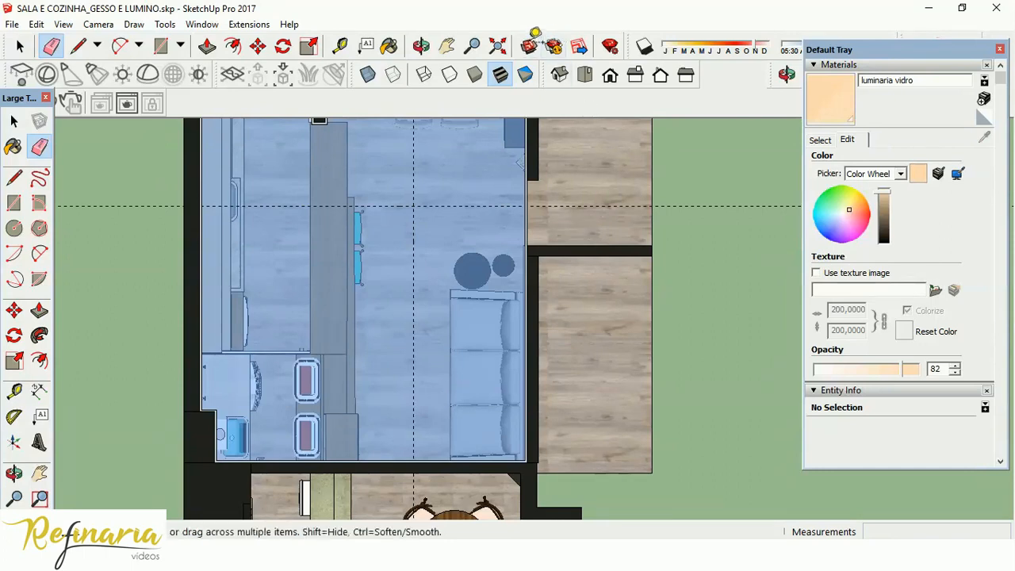
Search 3D Warehouse for "plafon" to find a ceiling light model.
left_click(529, 46)
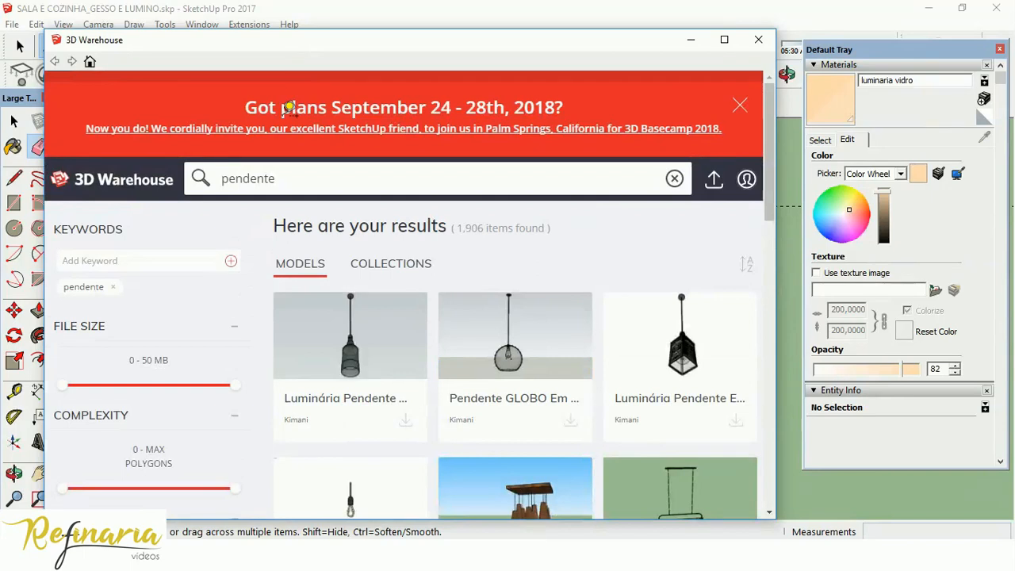
double_click(274, 178)
type("plafo")
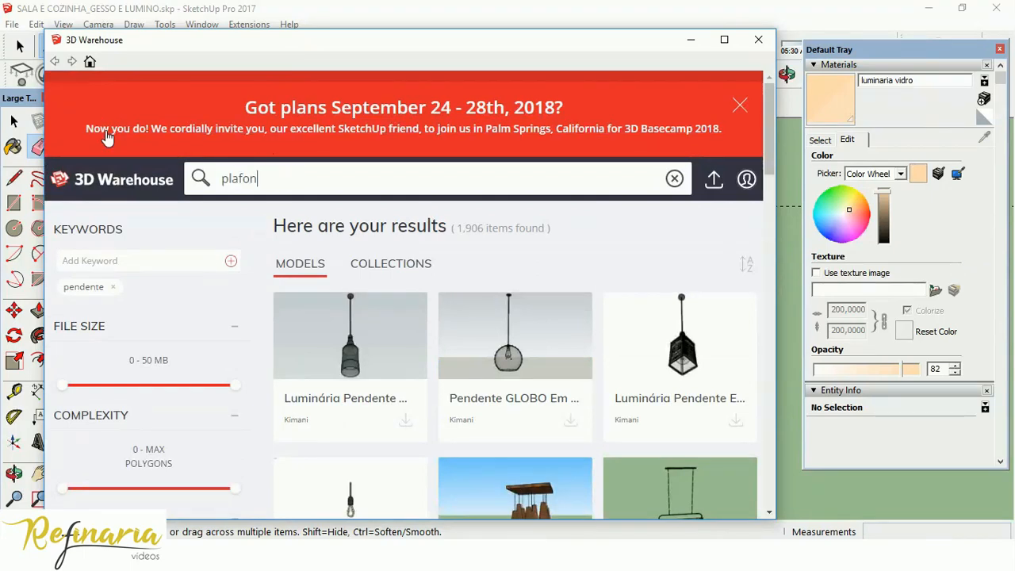
type("n")
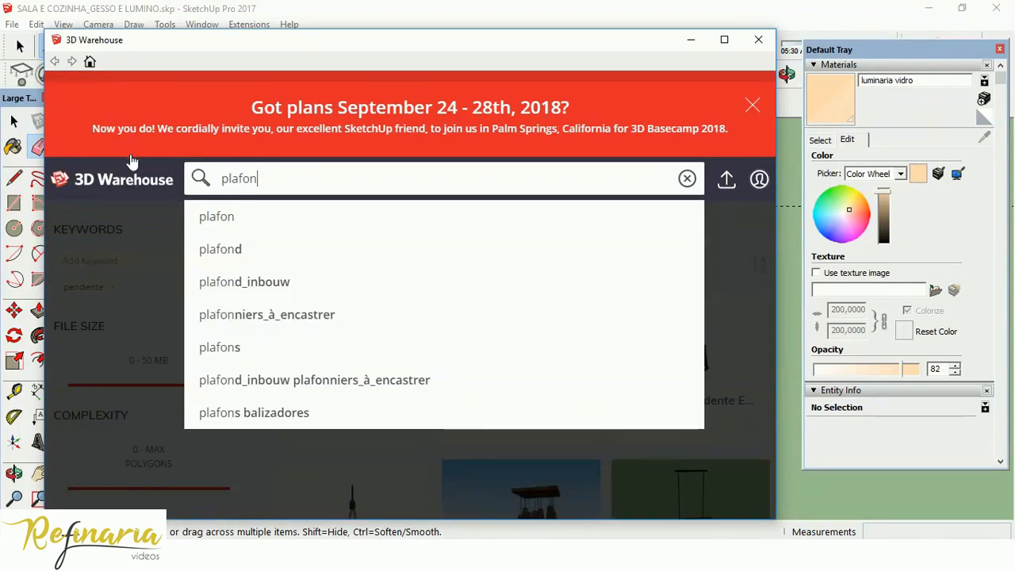
key("Return")
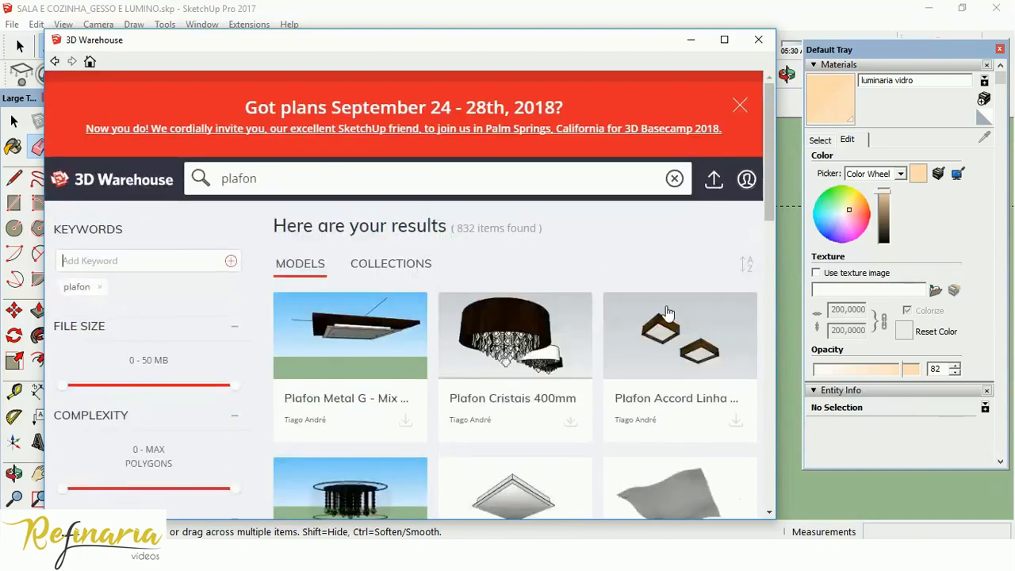
Load the Luminária Plafon model directly into the project and place it at the crossing of the two living room guides.
scroll(602, 254, "down", 3)
scroll(559, 256, "down", 2)
left_click(570, 363)
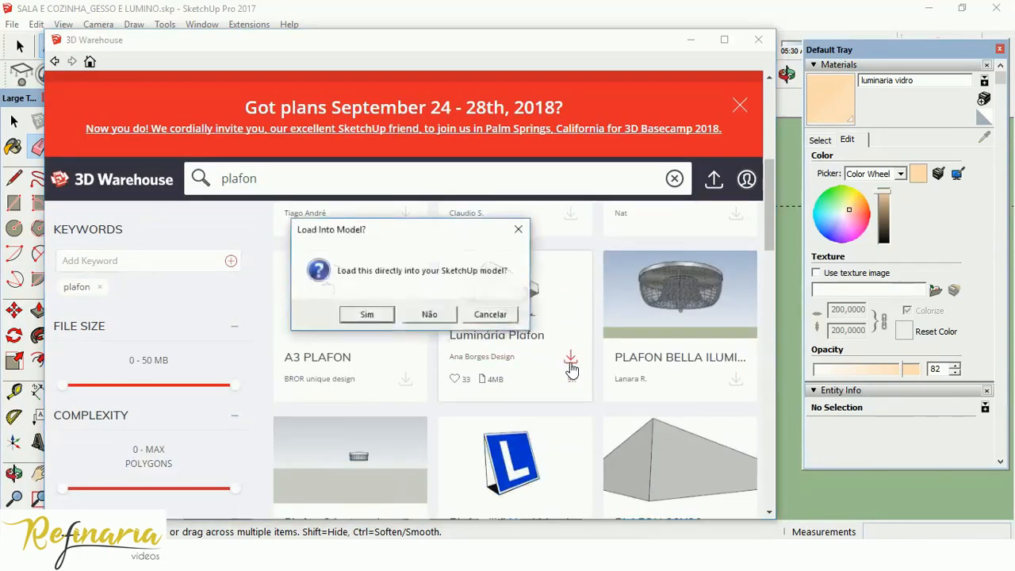
left_click(384, 317)
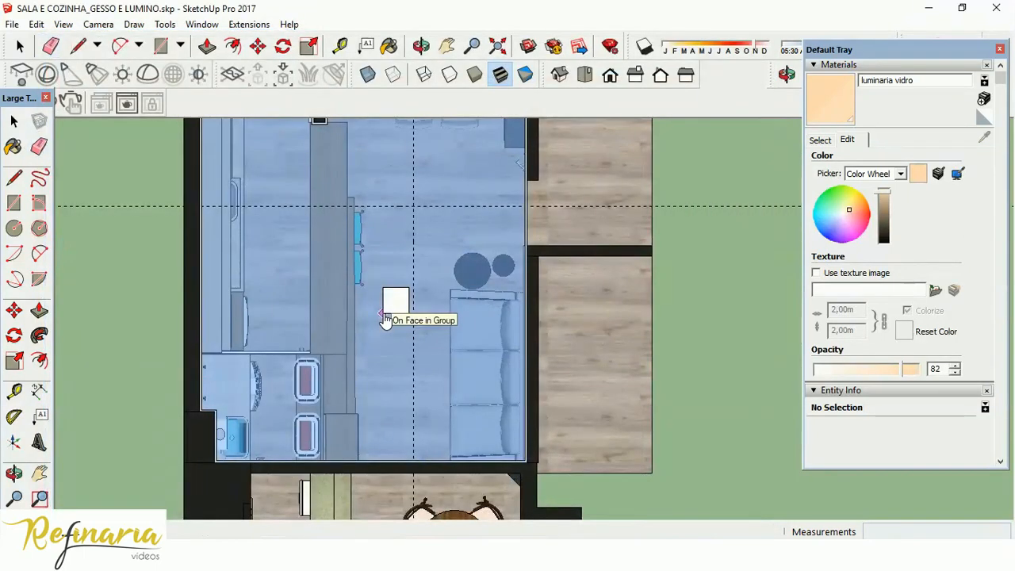
left_click(403, 227)
Explode the plafon component at the guide crossing into its separate entities.
scroll(421, 196, "up", 2)
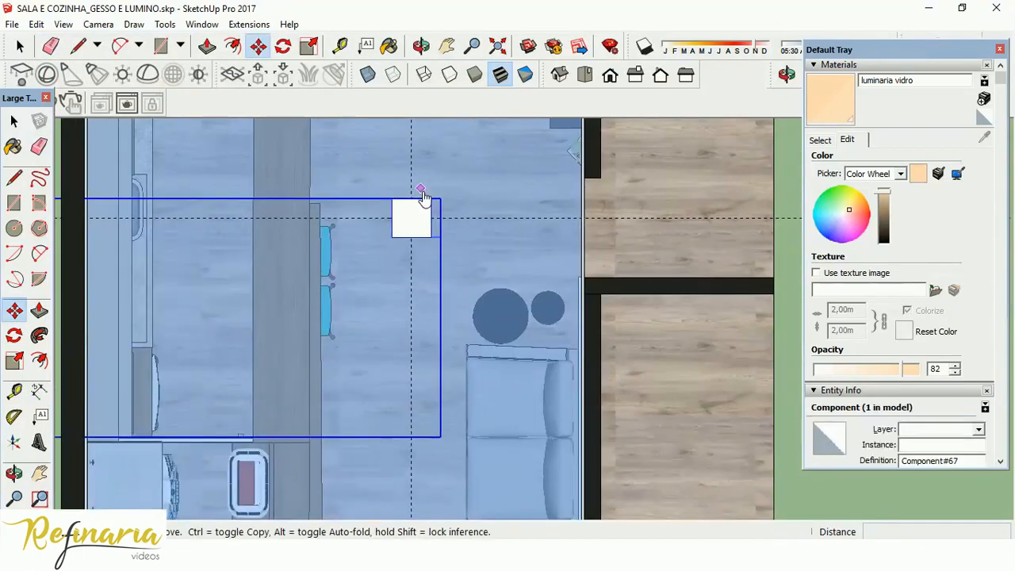
scroll(423, 199, "down", 3)
scroll(487, 255, "down", 1)
scroll(482, 260, "up", 3)
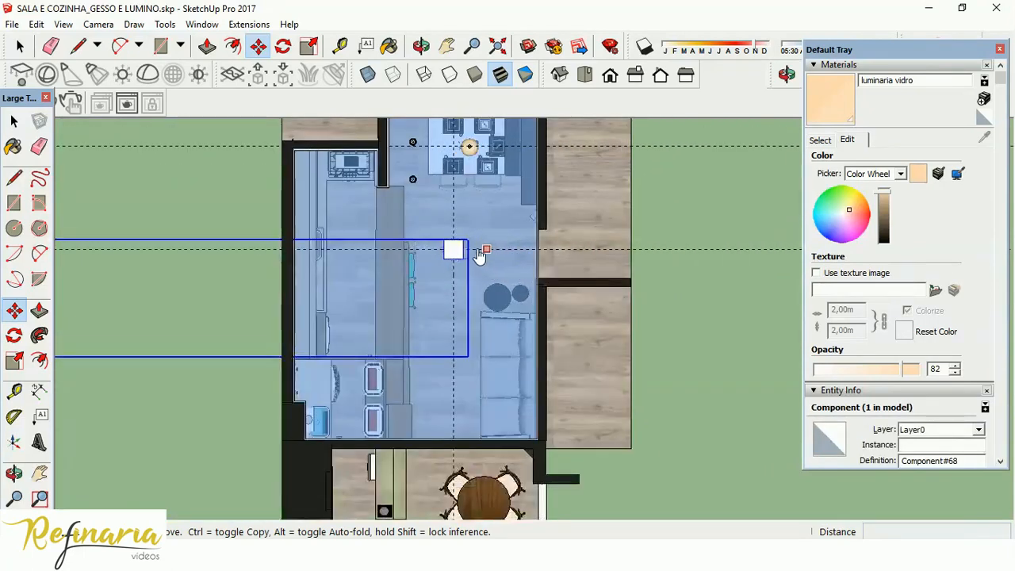
left_click(14, 120)
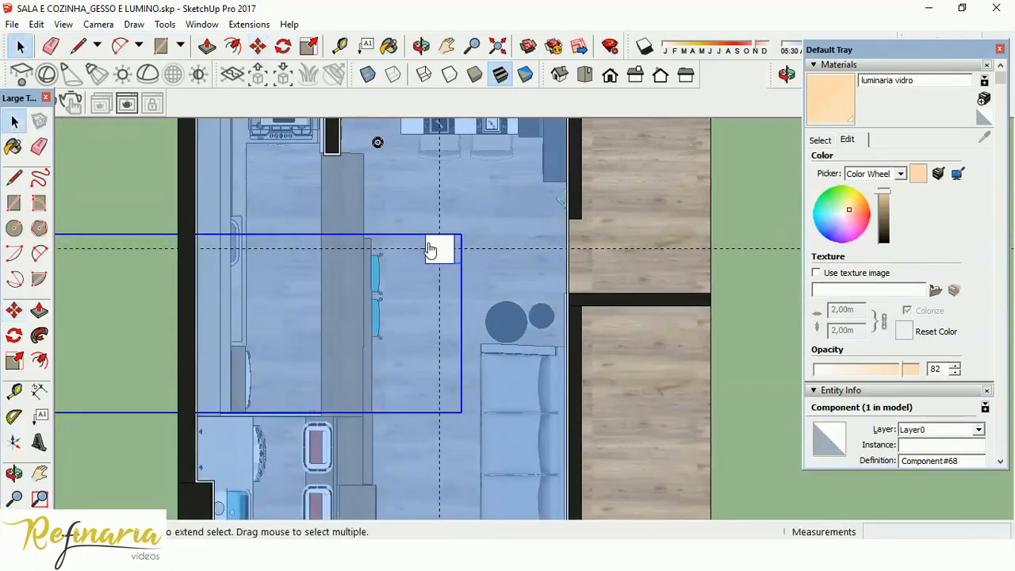
right_click(431, 249)
left_click(489, 292)
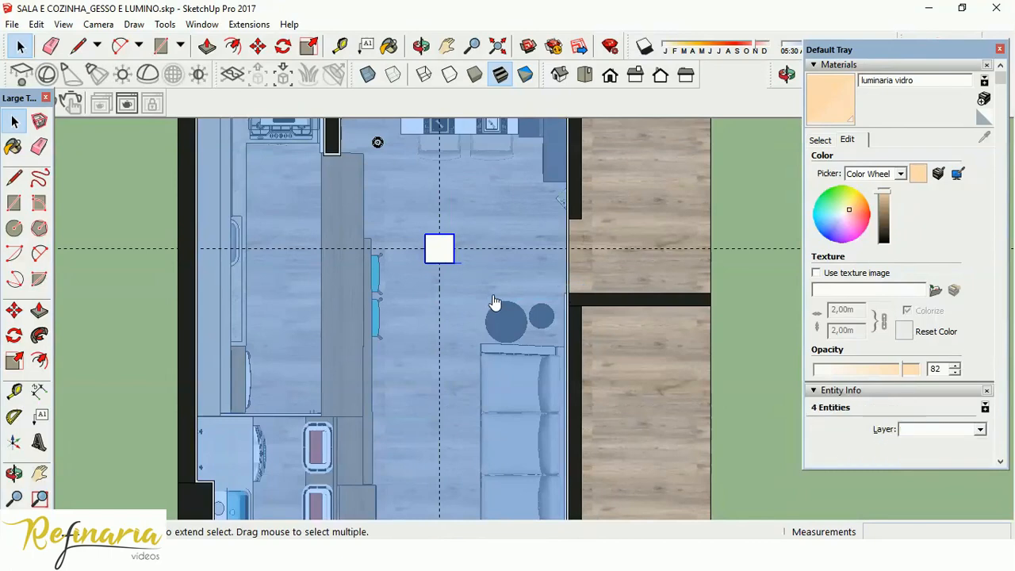
Remove the stray logo image left beneath the exploded plafon.
middle_click_drag(496, 284, 413, 119)
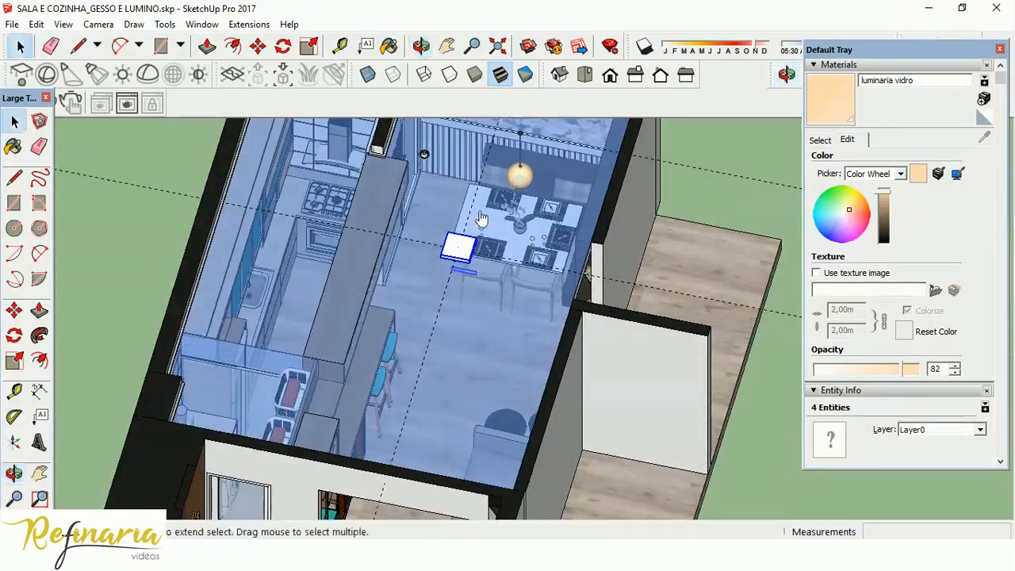
scroll(468, 361, "up", 4)
middle_click_drag(468, 361, 499, 237)
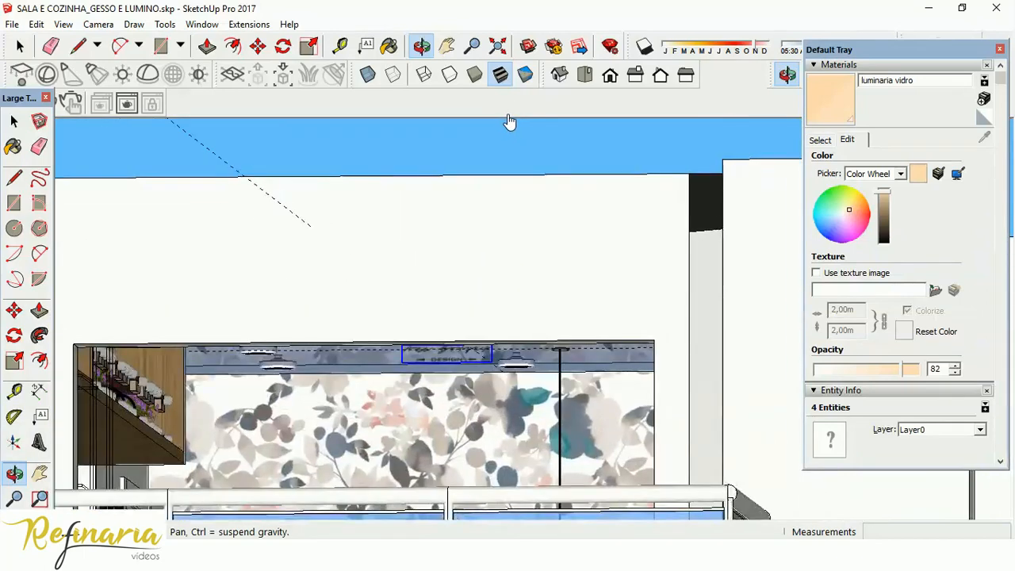
left_click(452, 361)
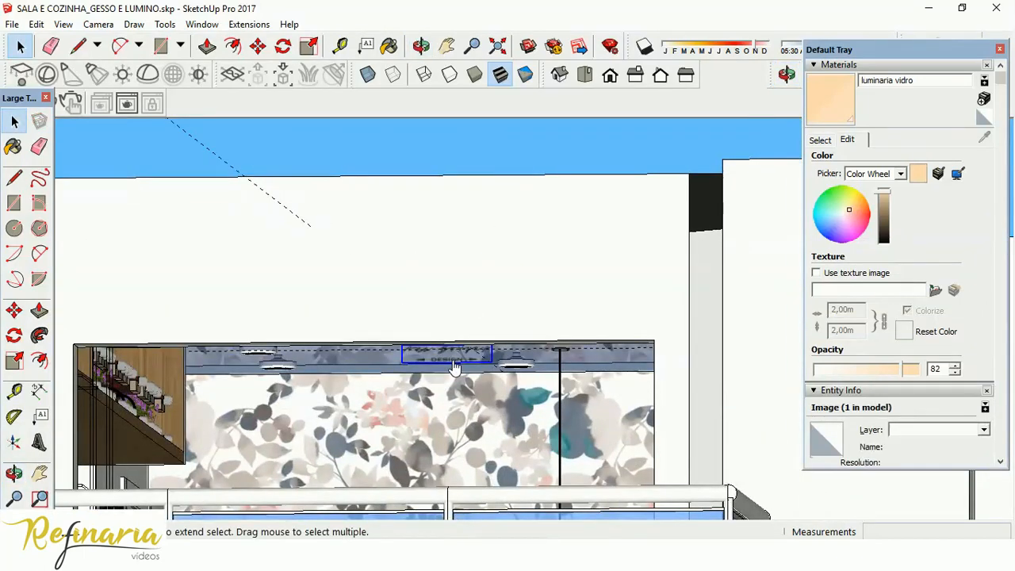
middle_click_drag(471, 294, 490, 455)
left_click(430, 347)
scroll(430, 346, "down", 1)
scroll(433, 350, "up", 1)
Select the remaining plafon group, switch the camera to perspective, and view the fixture from below.
mouse_move(433, 350)
middle_mouse_down()
mouse_move(409, 300)
mouse_move(422, 336)
middle_mouse_up()
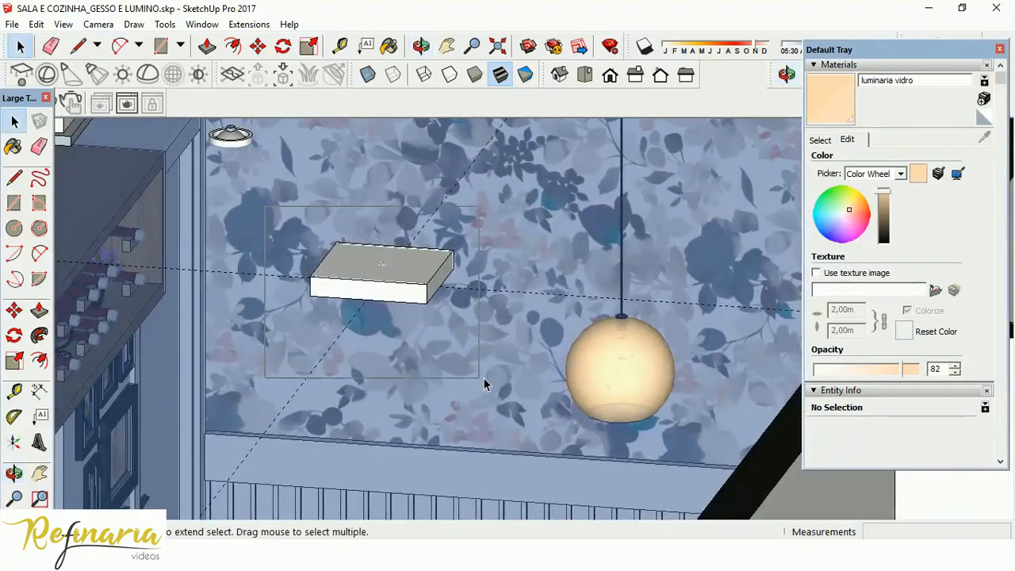
left_click(376, 270)
right_click(382, 263)
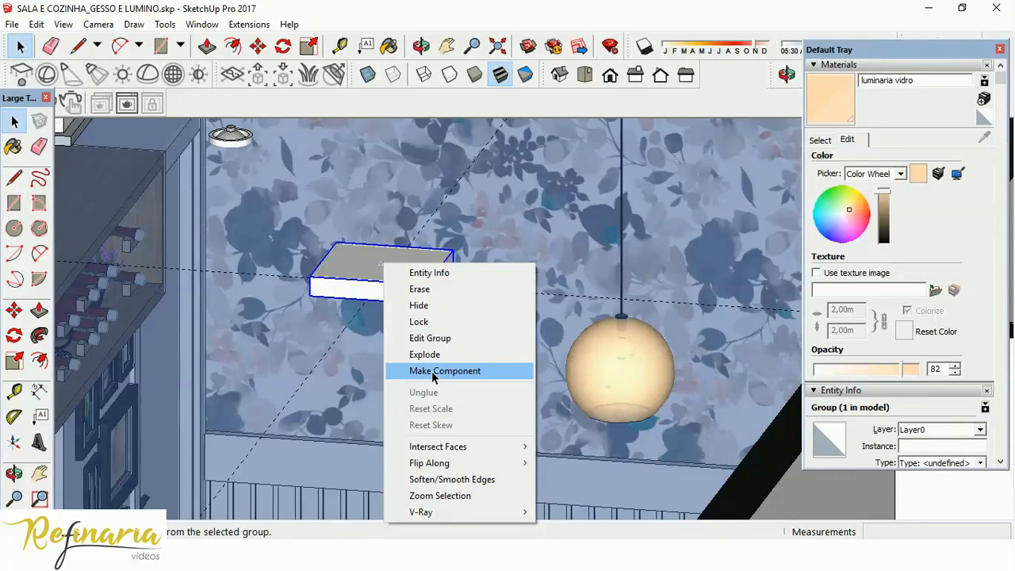
left_click(357, 304)
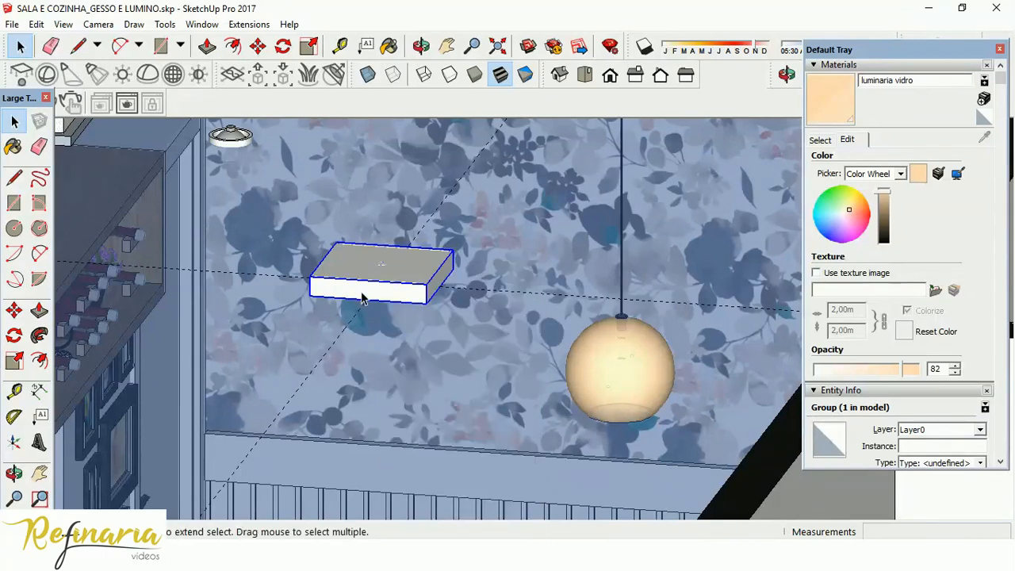
middle_click_drag(364, 292, 421, 385)
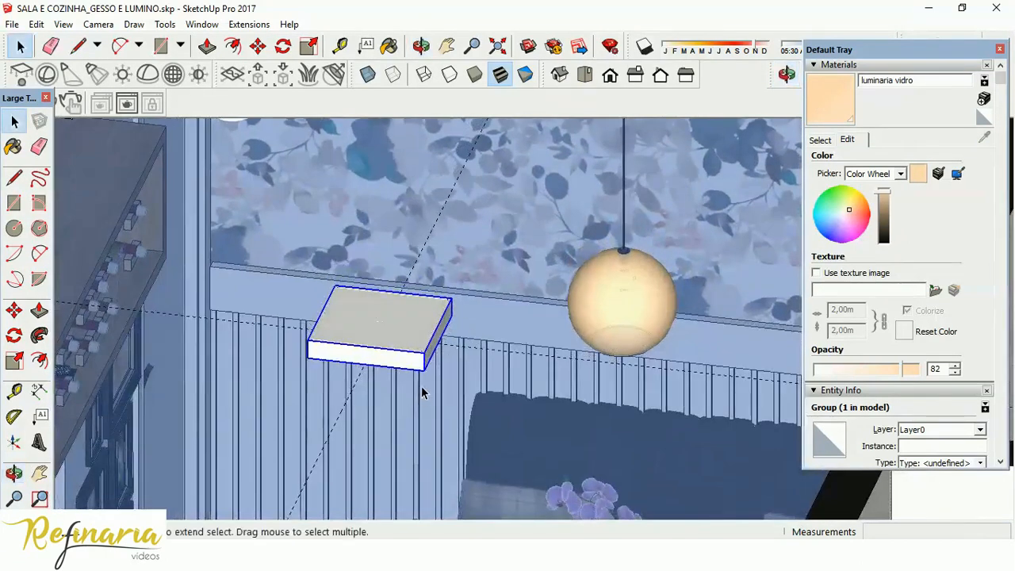
left_click(98, 24)
left_click(141, 111)
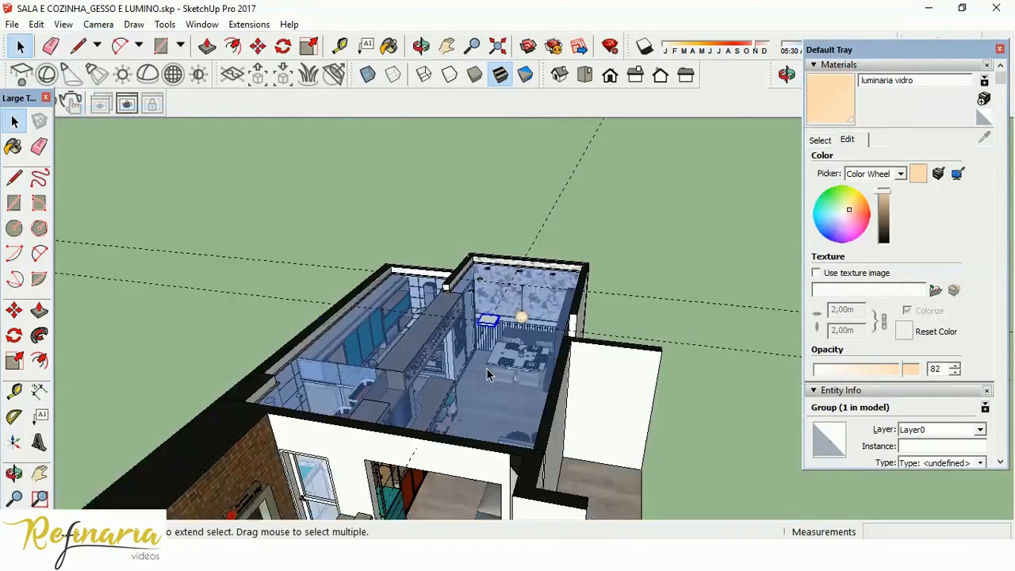
scroll(488, 375, "up", 10)
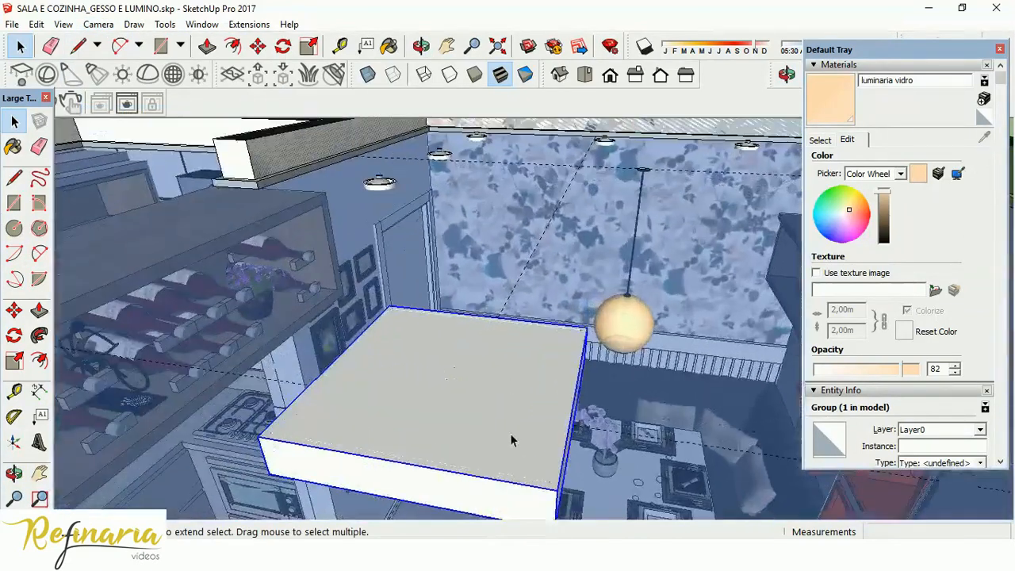
middle_click_drag(510, 434, 483, 235)
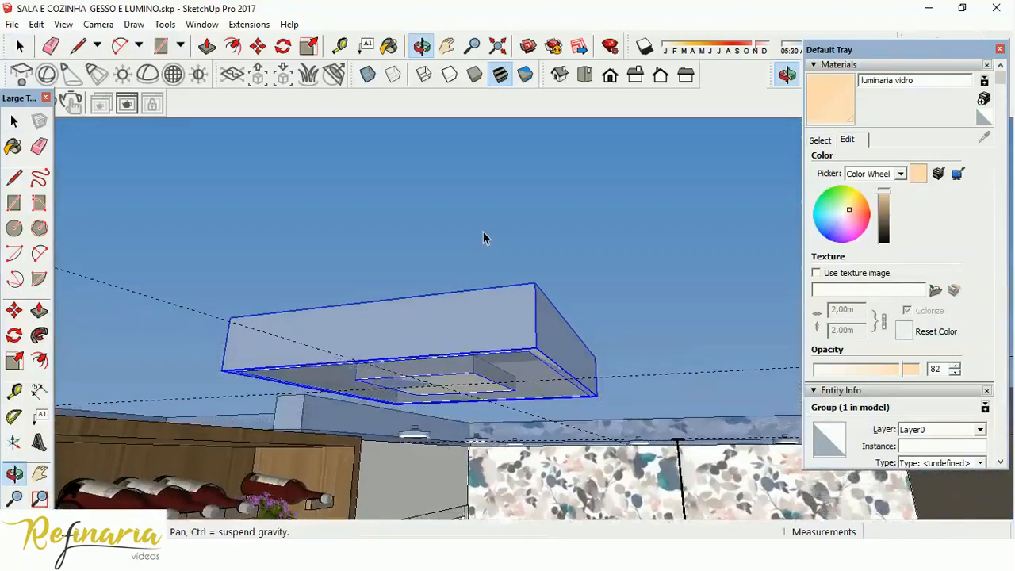
Lower the plafon along the vertical axis by about 5.9 cm and a further 0.7 cm.
left_click(13, 311)
left_click(364, 320)
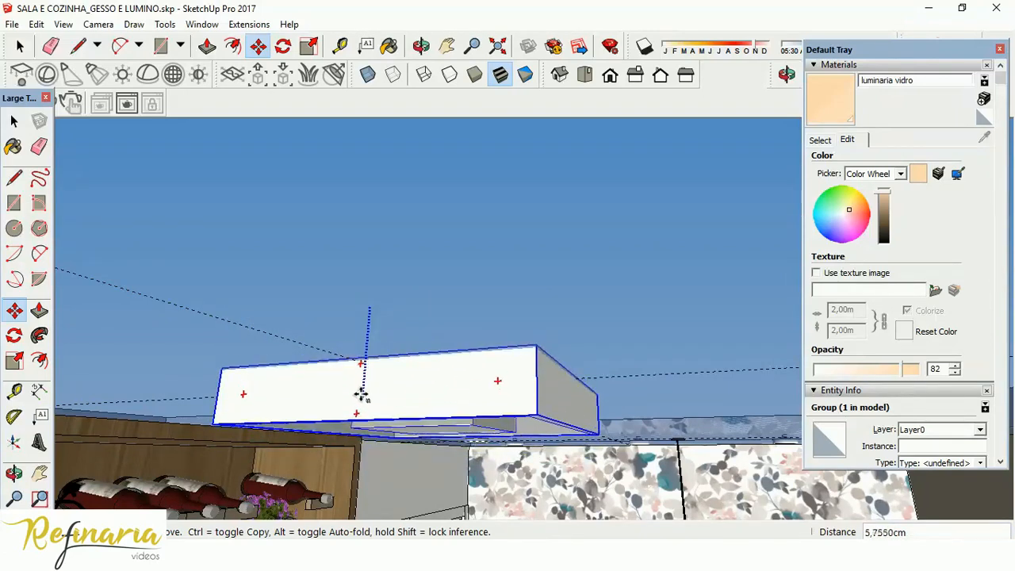
left_click(360, 402)
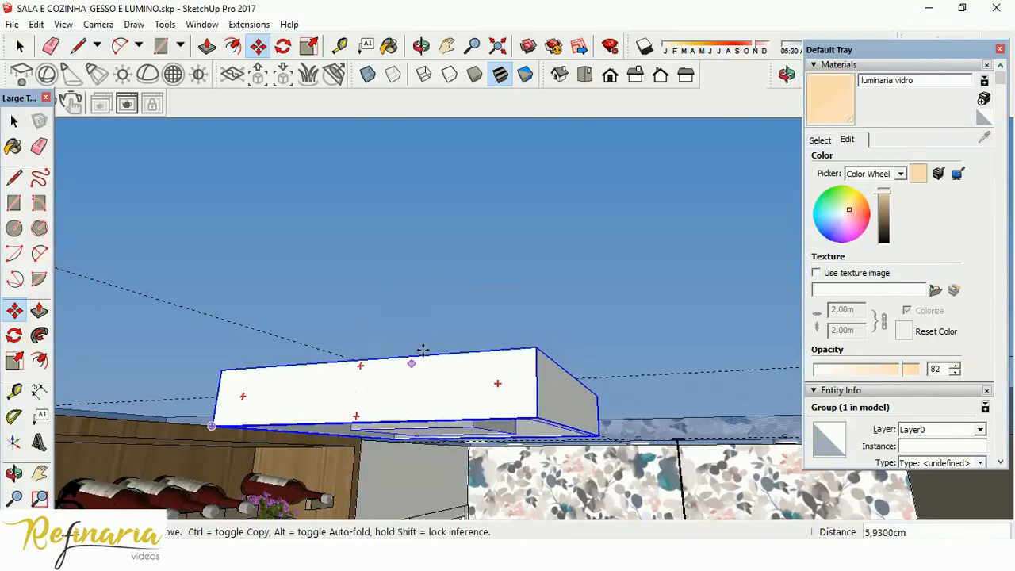
left_click(374, 407)
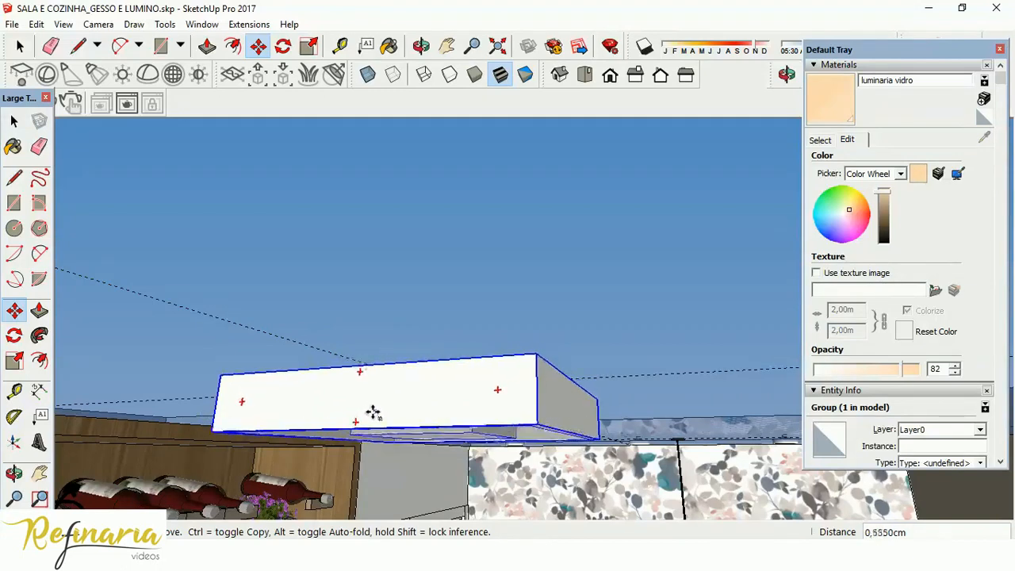
Return to the top view and examine the plafon's placement in the living room and kitchen ceiling.
middle_click_drag(441, 298, 519, 211)
scroll(523, 218, "down", 4)
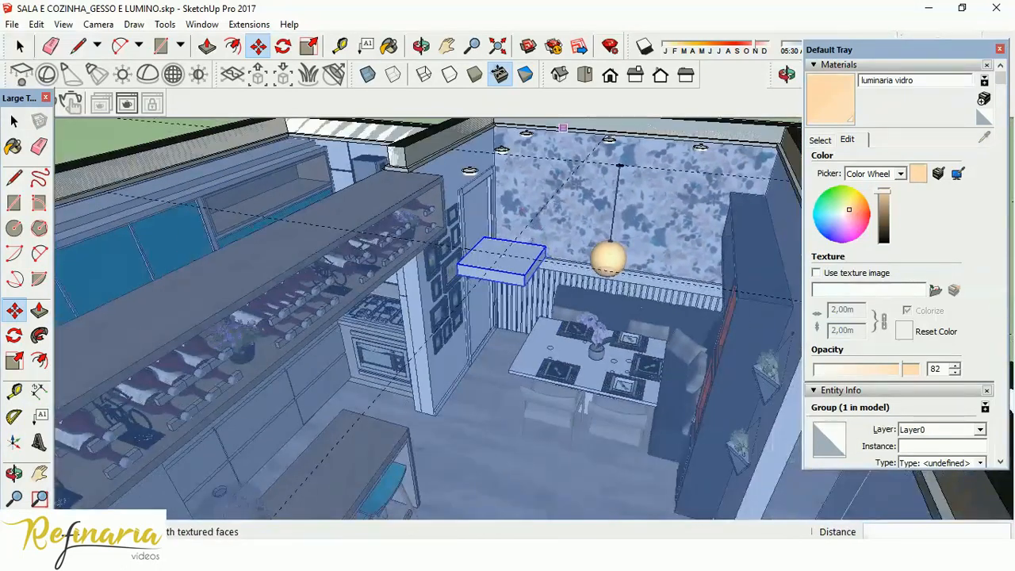
left_click(585, 74)
scroll(536, 206, "down", 5)
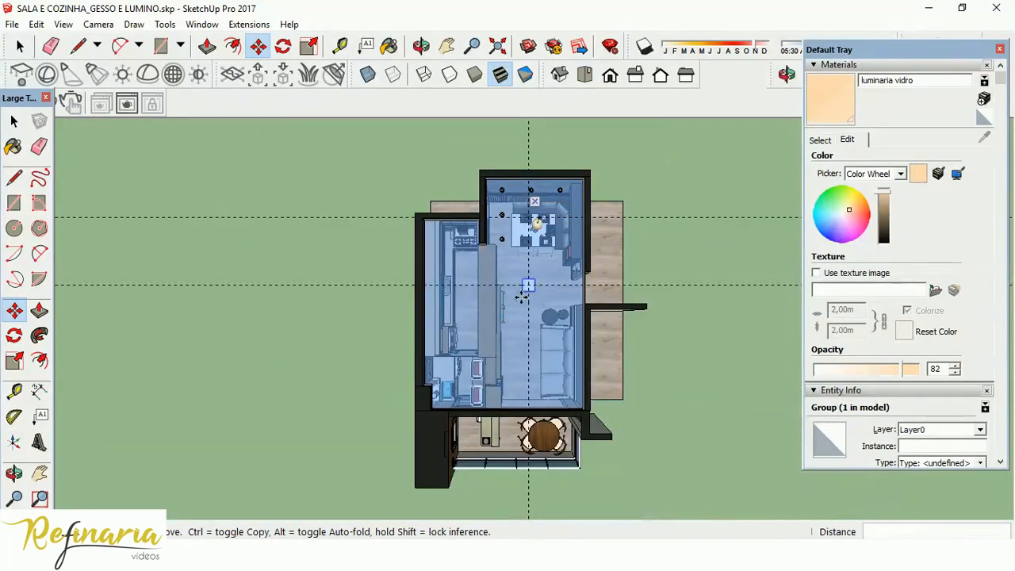
scroll(521, 297, "up", 2)
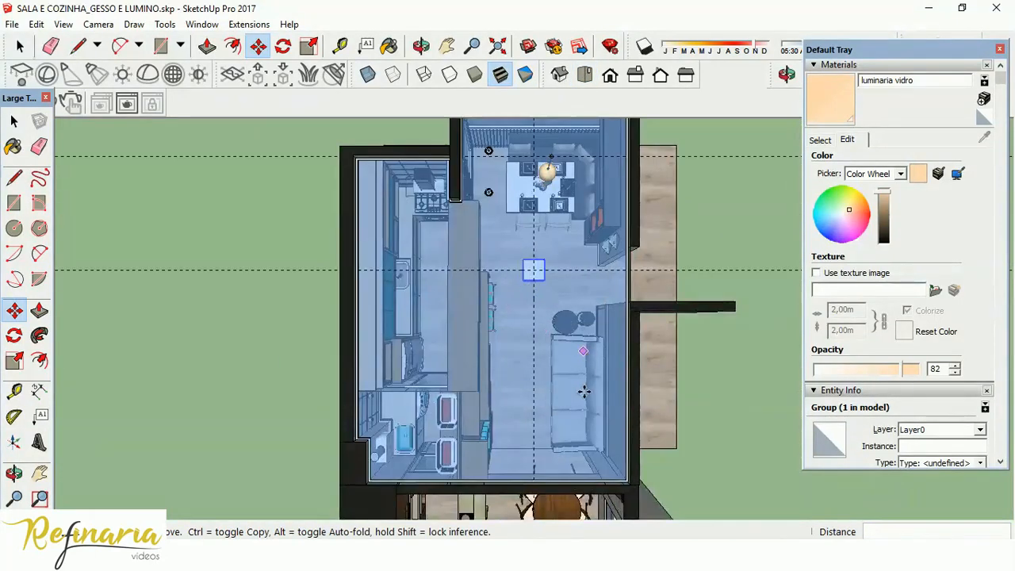
In parallel projection, copy the plafon about 252.3 cm along the living room's centre guide, dividing the distance with /2 for a midway copy.
left_click(95, 25)
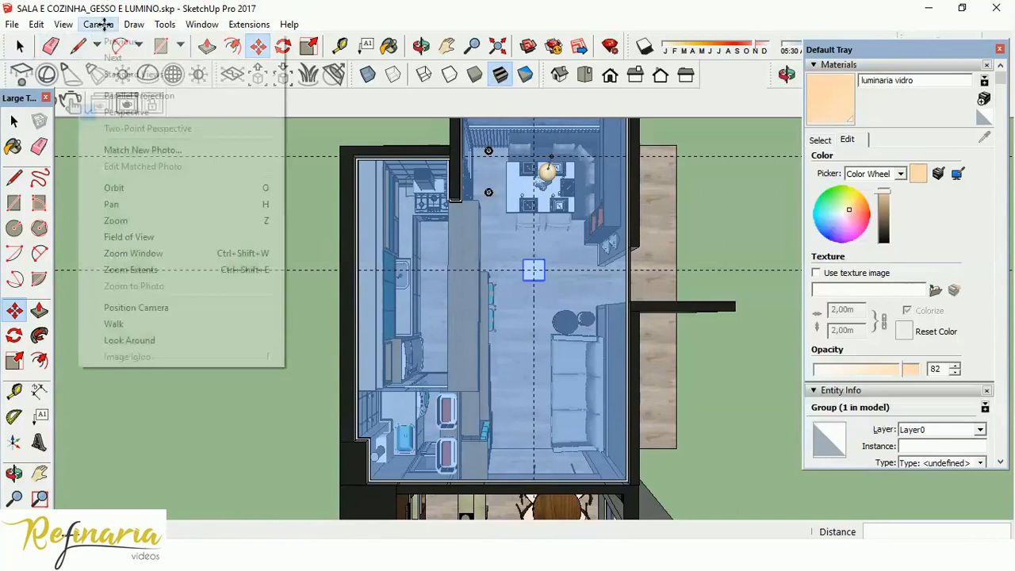
left_click(103, 95)
scroll(582, 402, "up", 1)
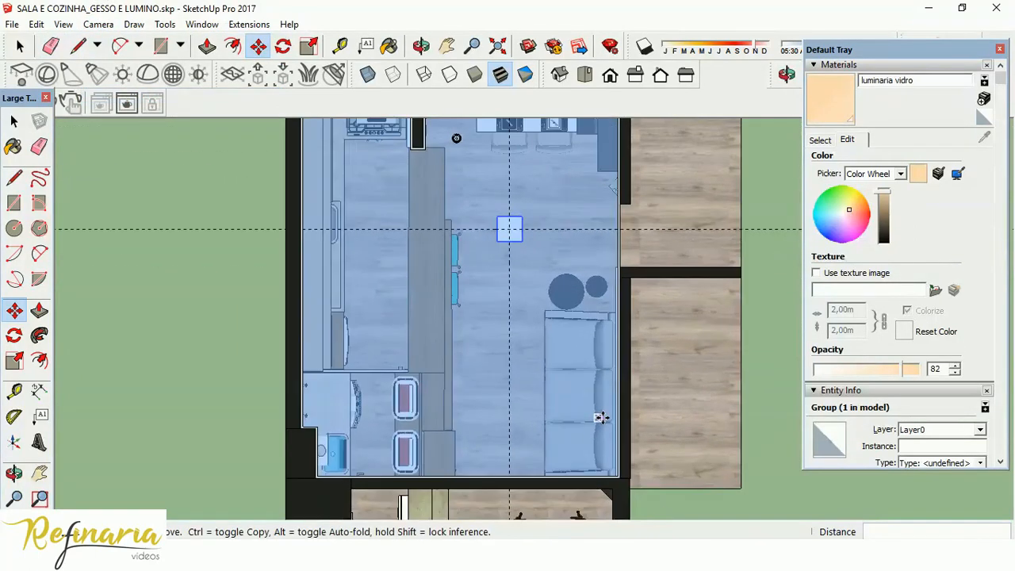
left_click(548, 230)
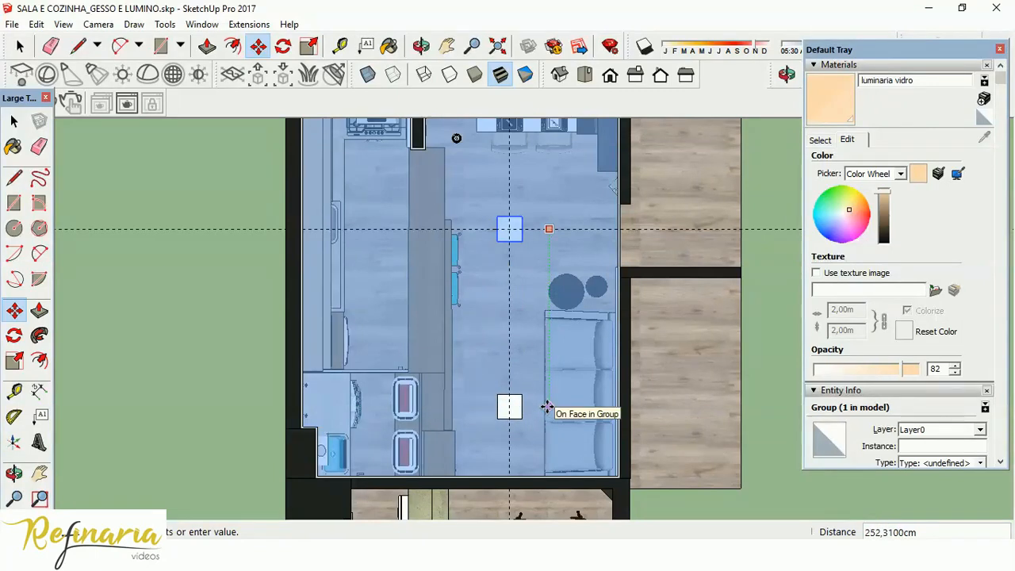
left_click(547, 406)
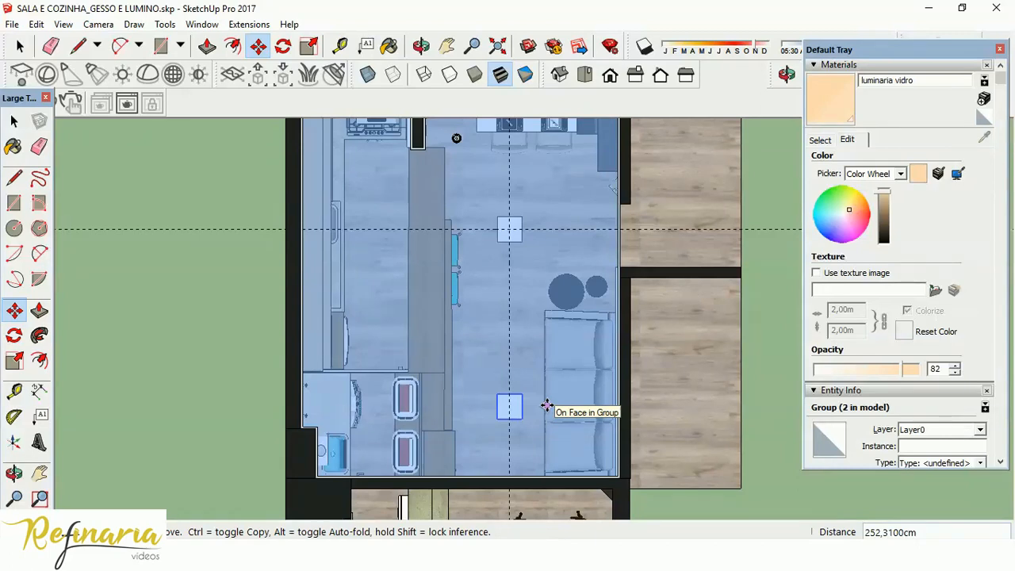
type("/2")
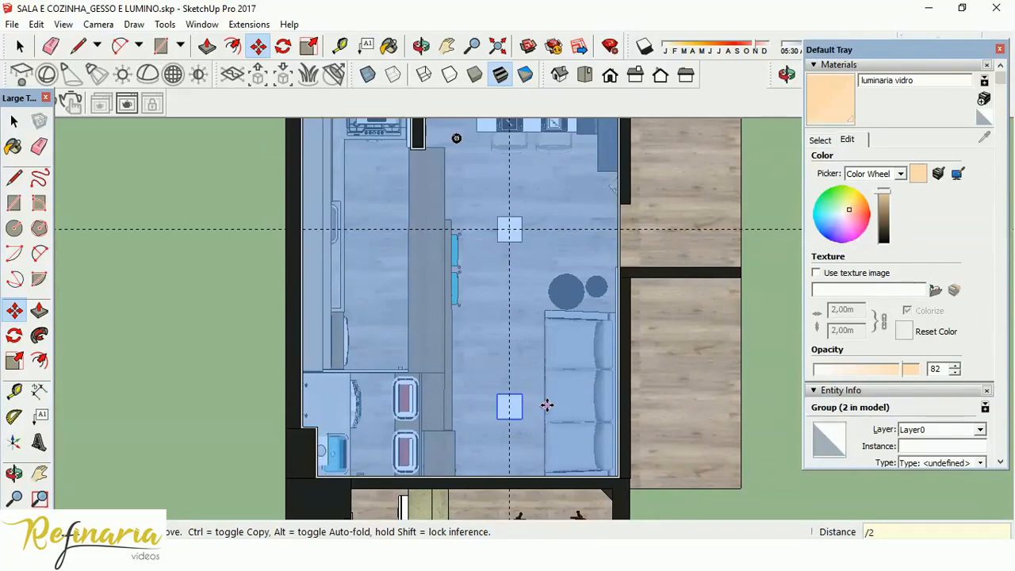
key("Return")
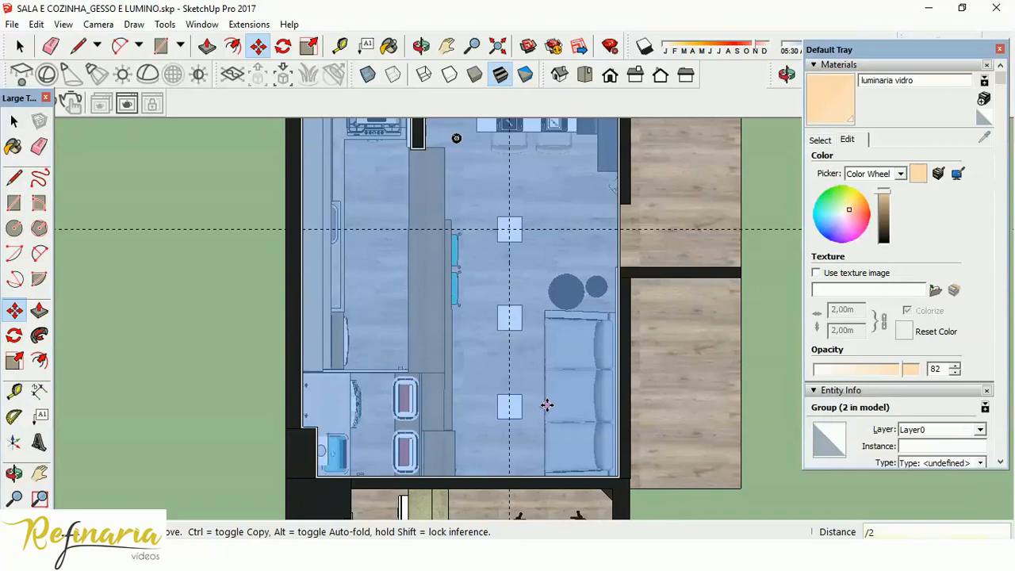
left_click(15, 122)
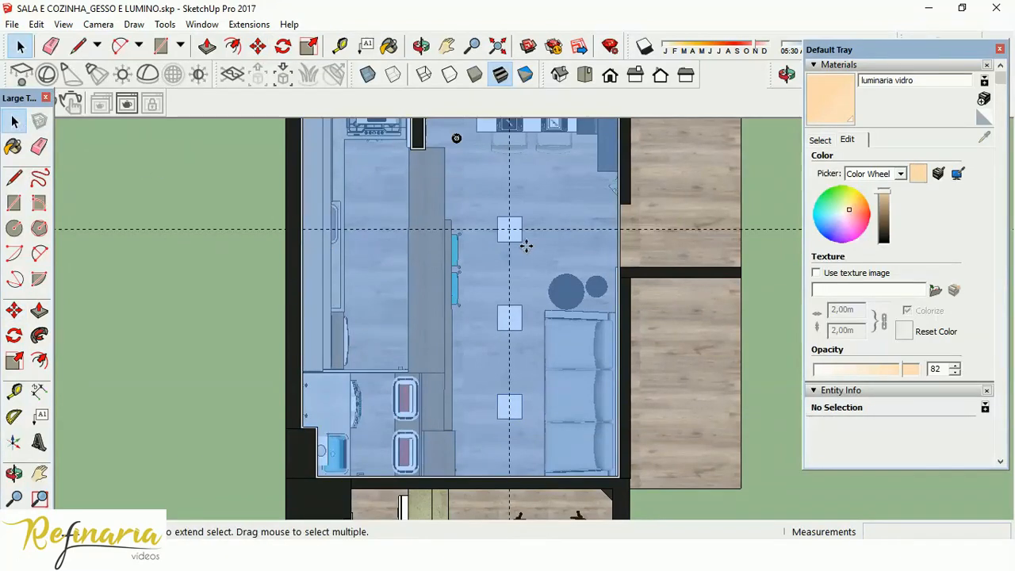
scroll(426, 310, "down", 2)
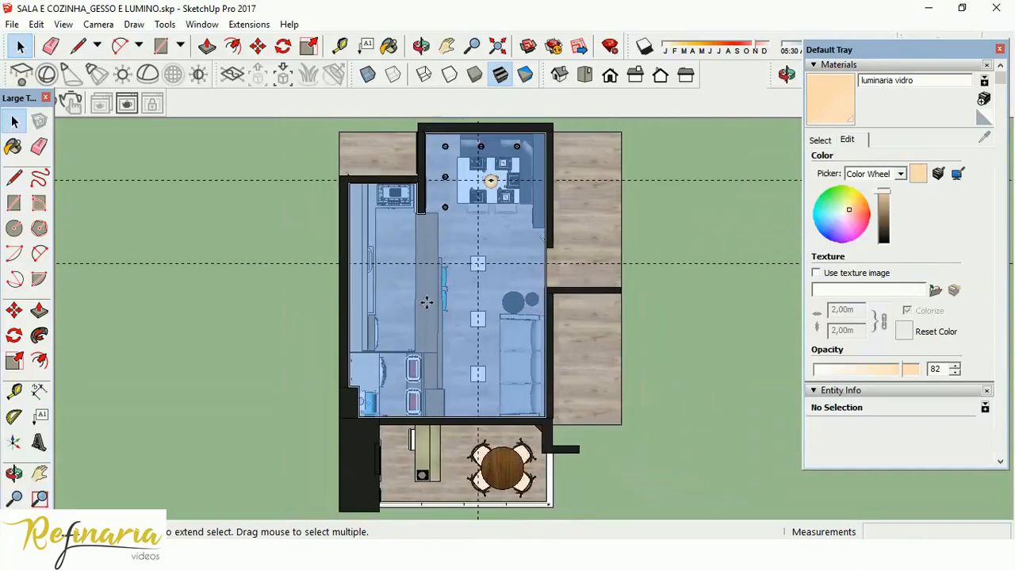
Copy the living room plafon nearest the dining table about 196.3 cm across into the kitchen, near the stove.
scroll(391, 228, "up", 2)
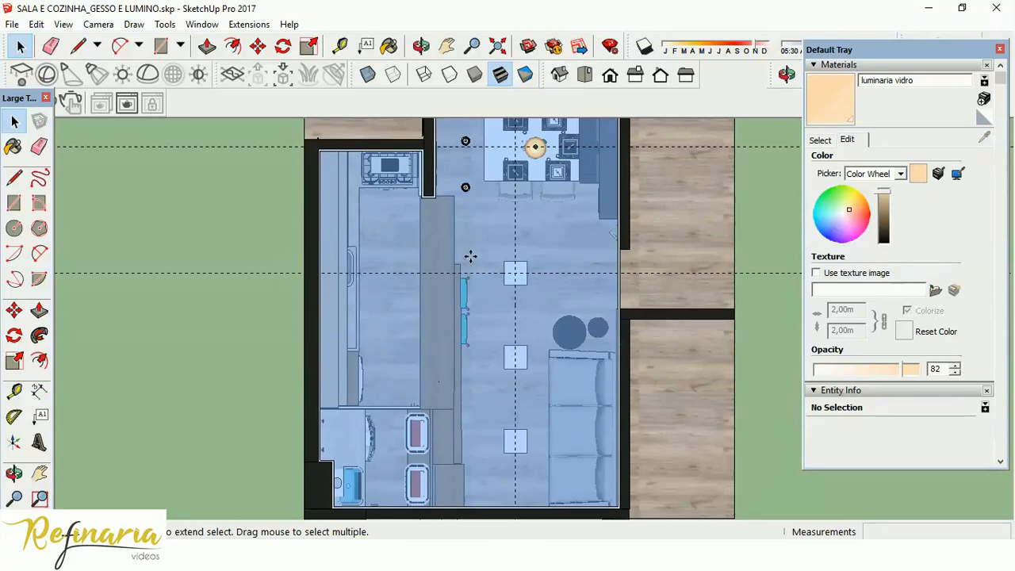
left_click(520, 273)
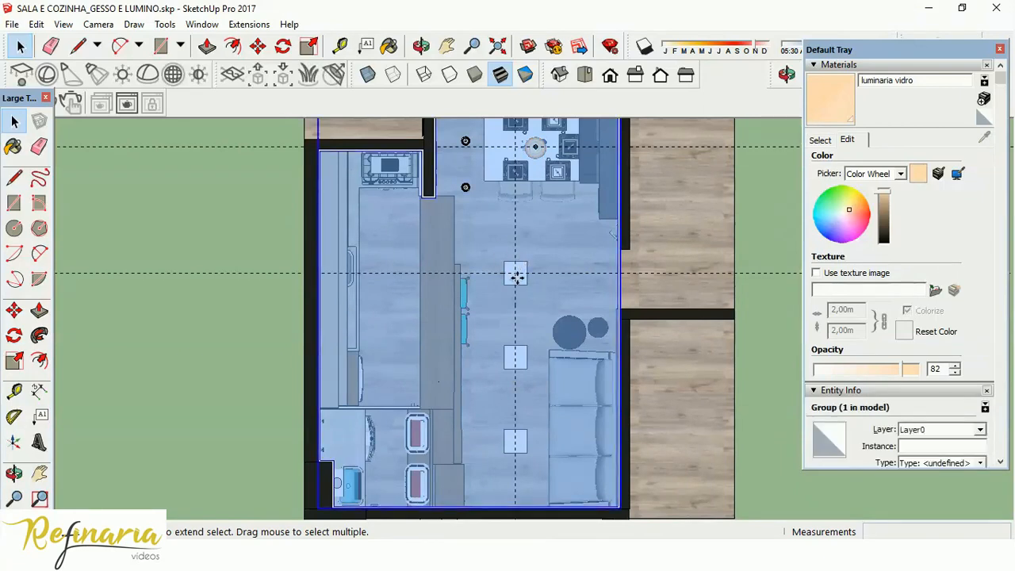
left_click_drag(485, 238, 554, 308)
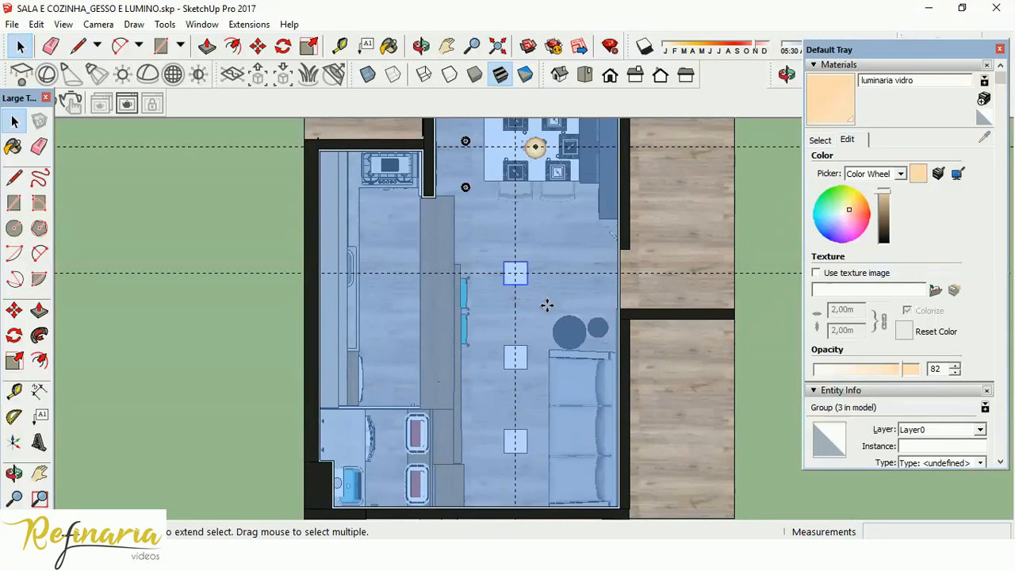
left_click(14, 310)
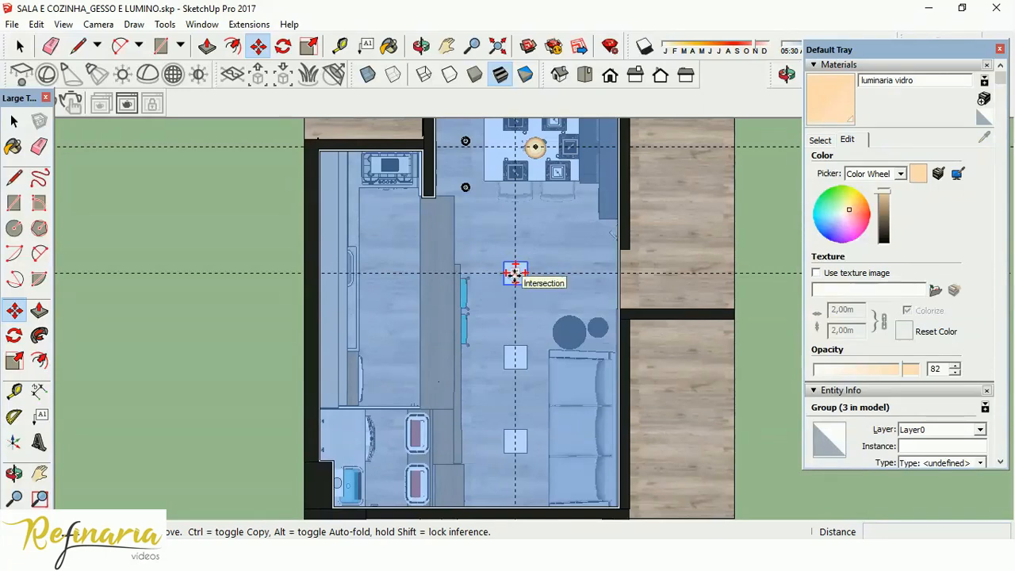
left_click(516, 274)
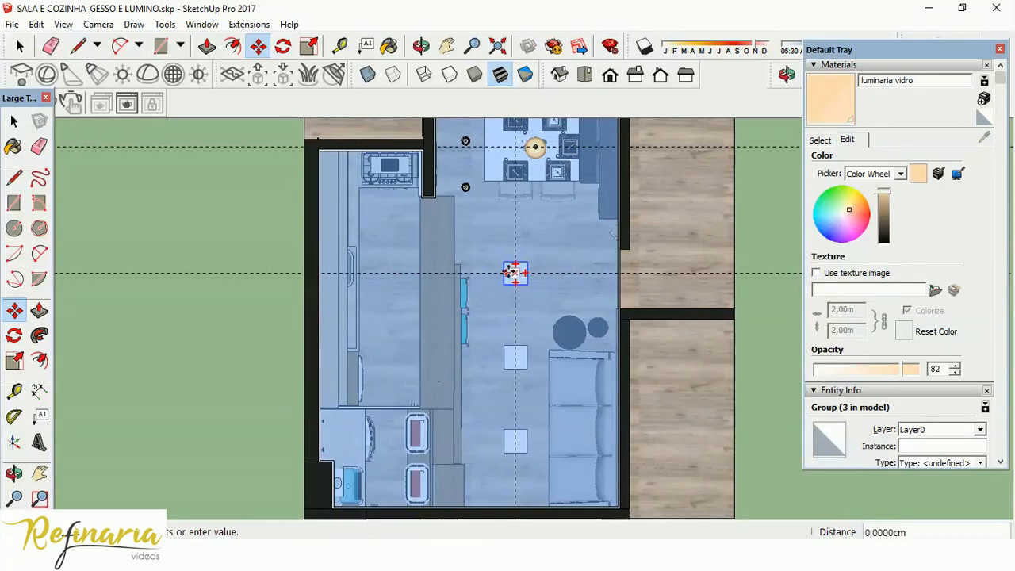
left_click(388, 242)
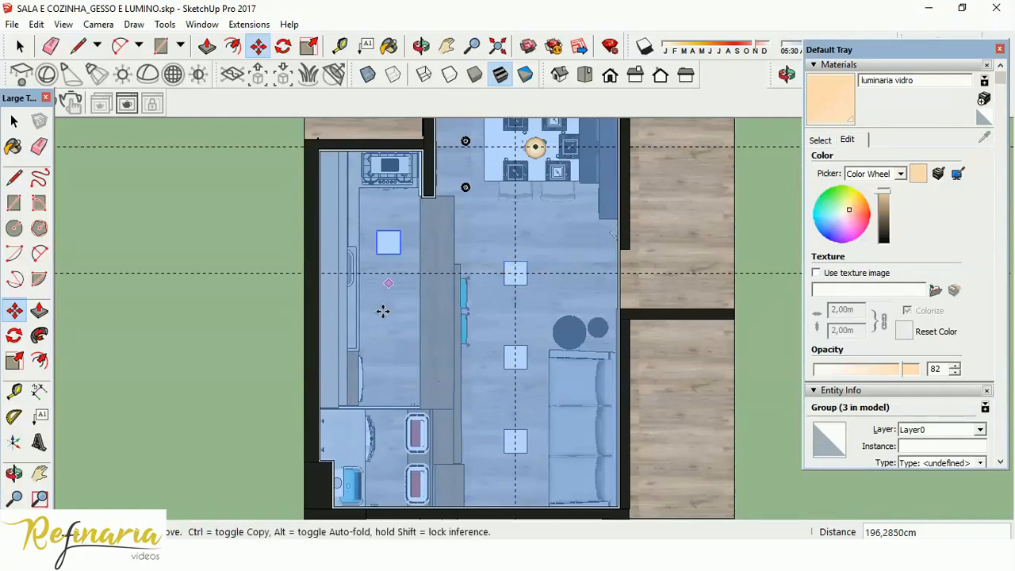
Examine the kitchen plafon's height and placement in 3D and perspective, and return to the top view.
scroll(353, 200, "up", 4)
middle_click_drag(460, 342, 333, 75)
scroll(449, 191, "up", 5)
mouse_move(462, 280)
middle_mouse_down()
mouse_move(446, 115)
mouse_move(460, 265)
middle_mouse_up()
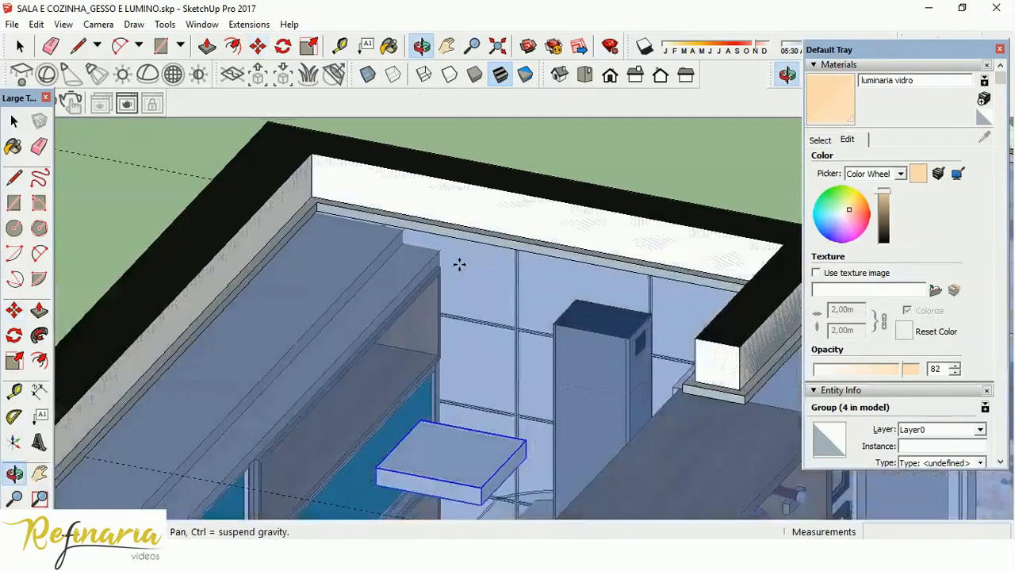
left_click(99, 24)
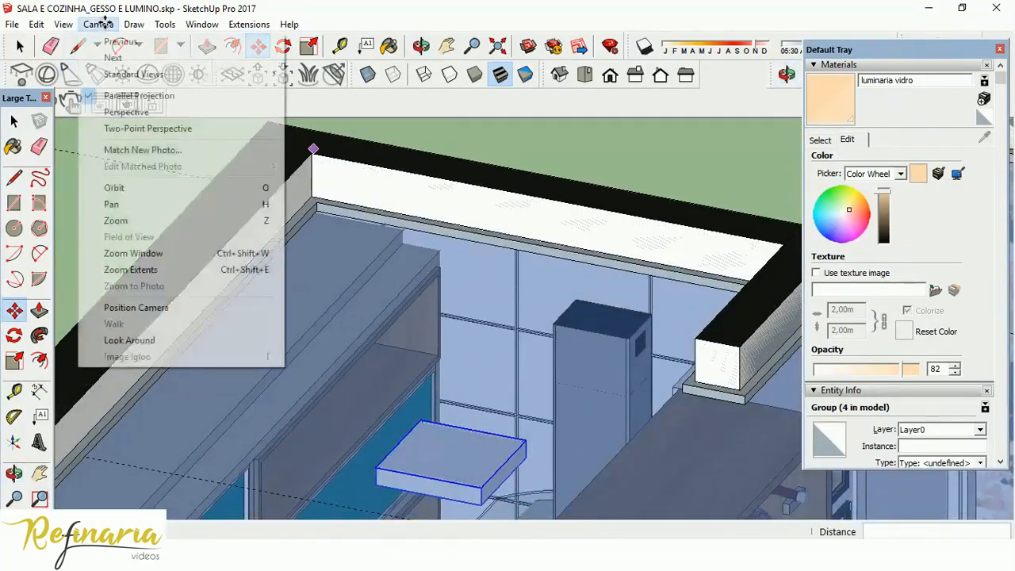
left_click(119, 112)
scroll(526, 328, "up", 10)
middle_click_drag(527, 327, 495, 141)
scroll(496, 141, "down", 4)
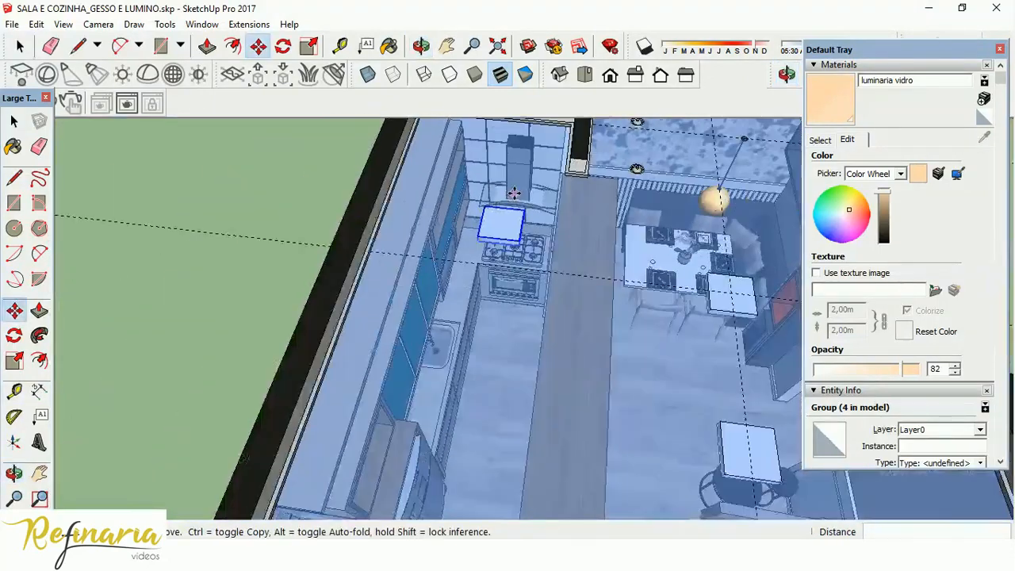
left_click(584, 75)
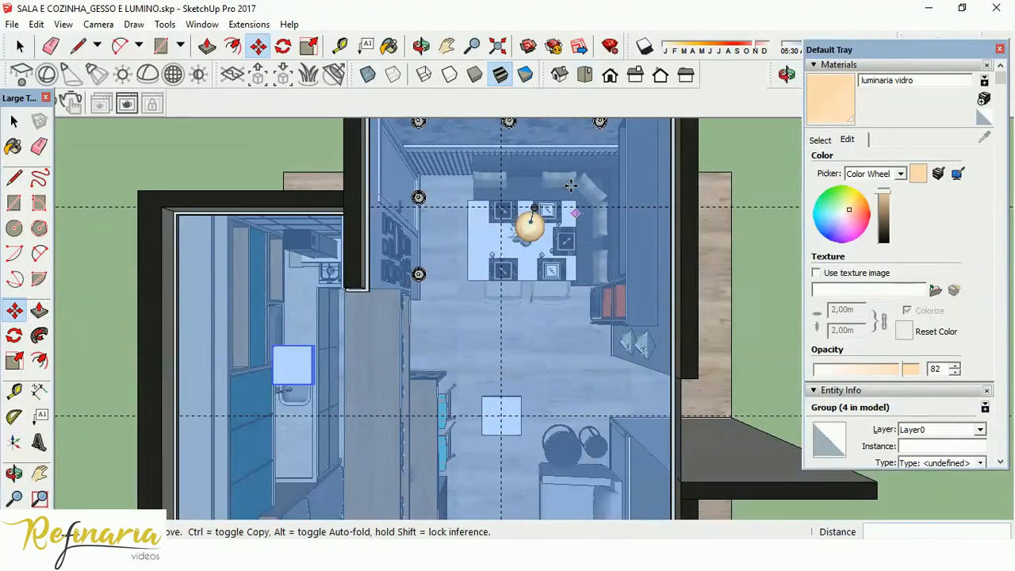
scroll(575, 198, "down", 3)
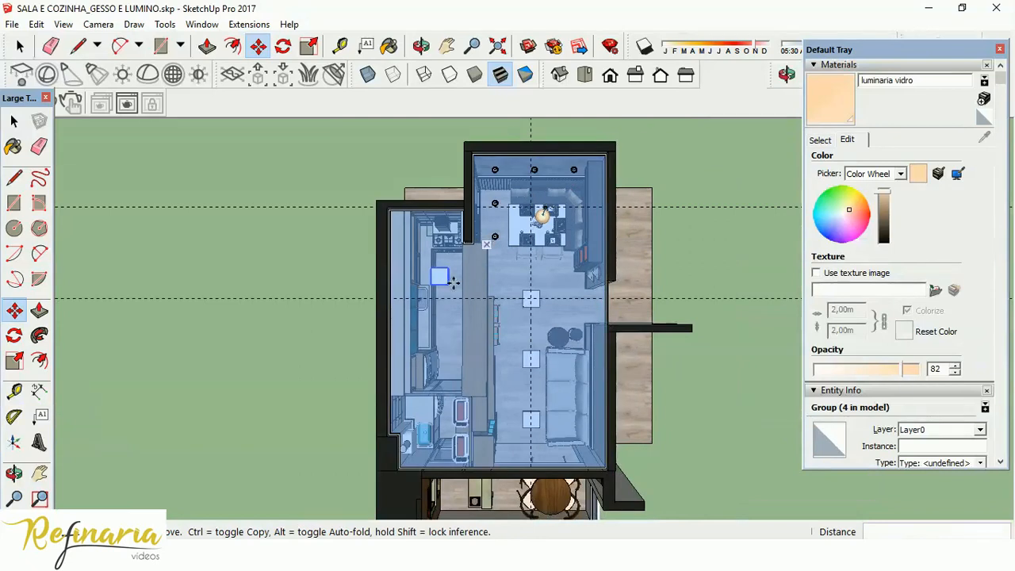
scroll(454, 281, "up", 4)
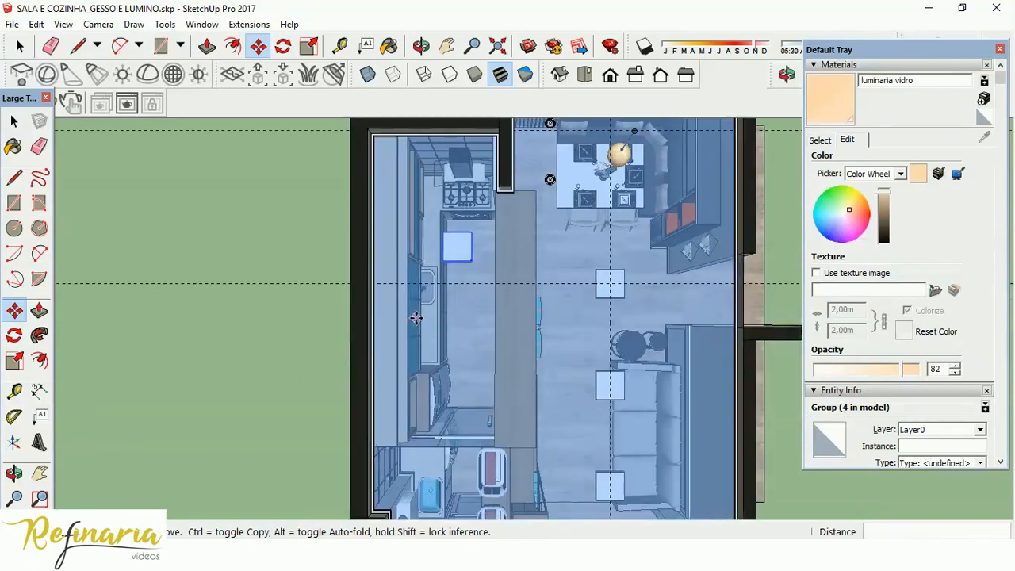
Switch back to parallel projection and copy the kitchen plafon about 159.6 cm straight along the kitchen, away from the stove.
left_click(460, 240)
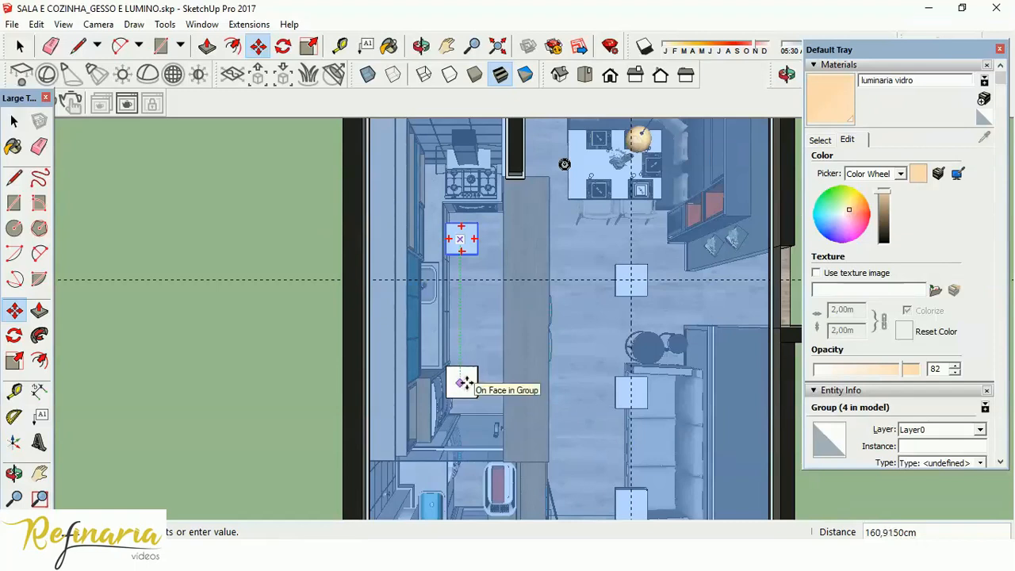
key("Escape")
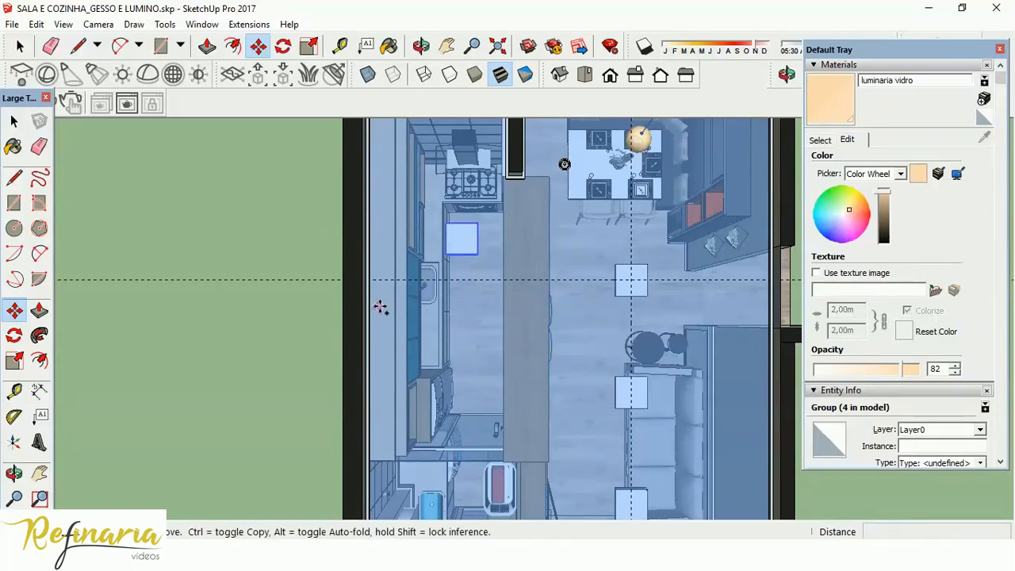
left_click(98, 24)
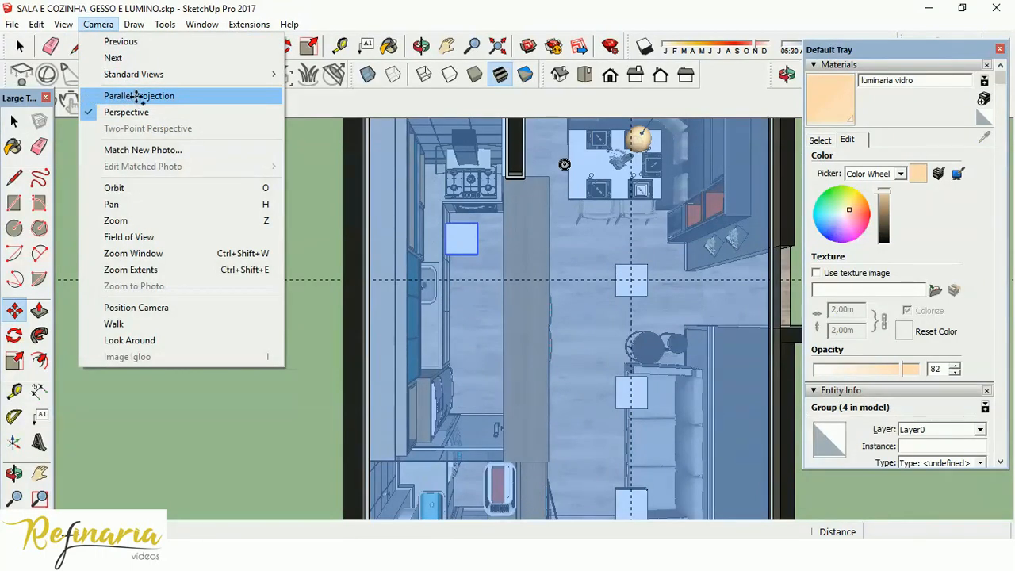
left_click(135, 97)
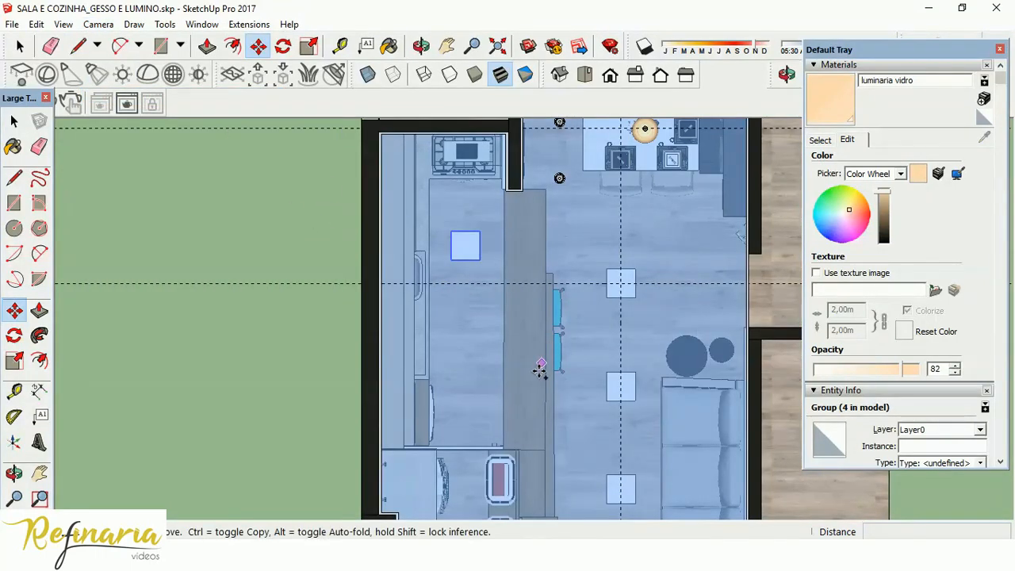
left_click(492, 245, "ctrl")
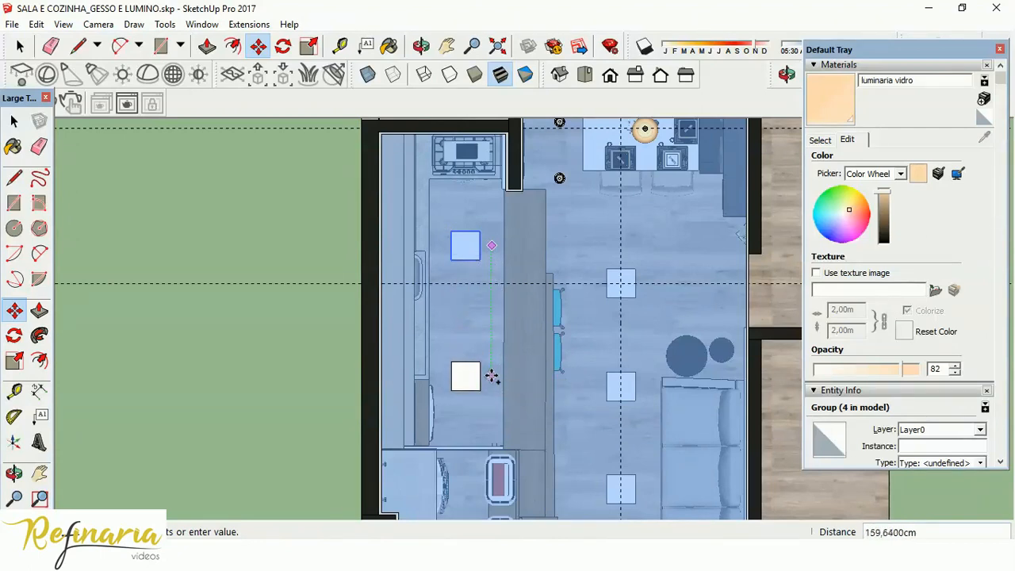
left_click(493, 376)
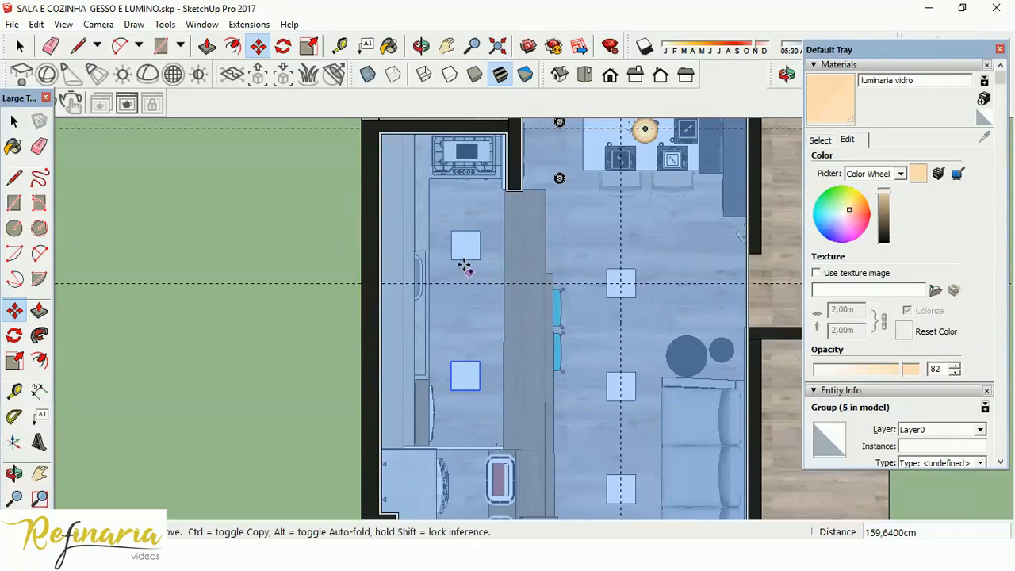
Copy the second kitchen plafon about 163.9 cm straight along into the adjoining laundry area.
scroll(401, 178, "down", 3)
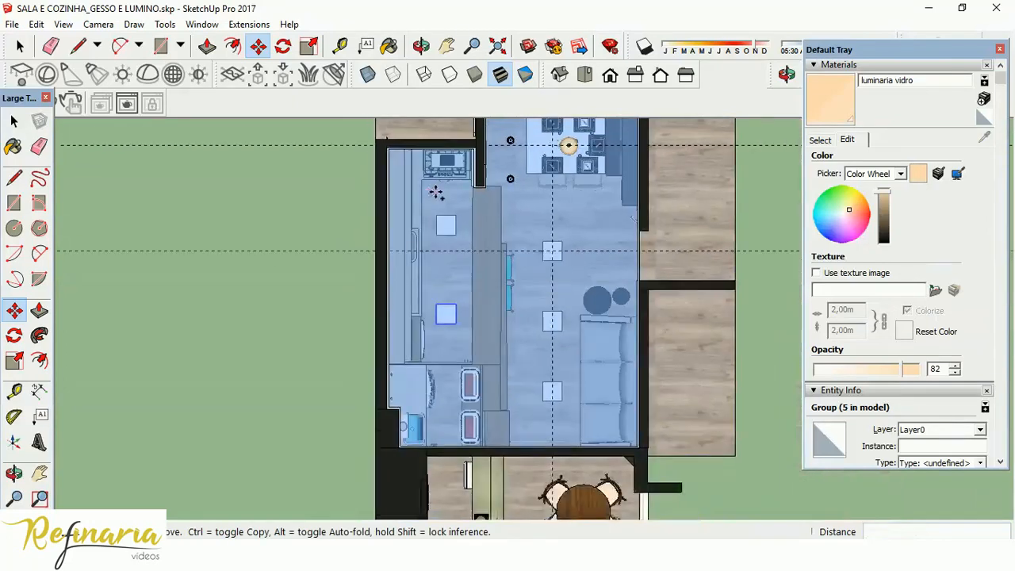
scroll(480, 476, "up", 2)
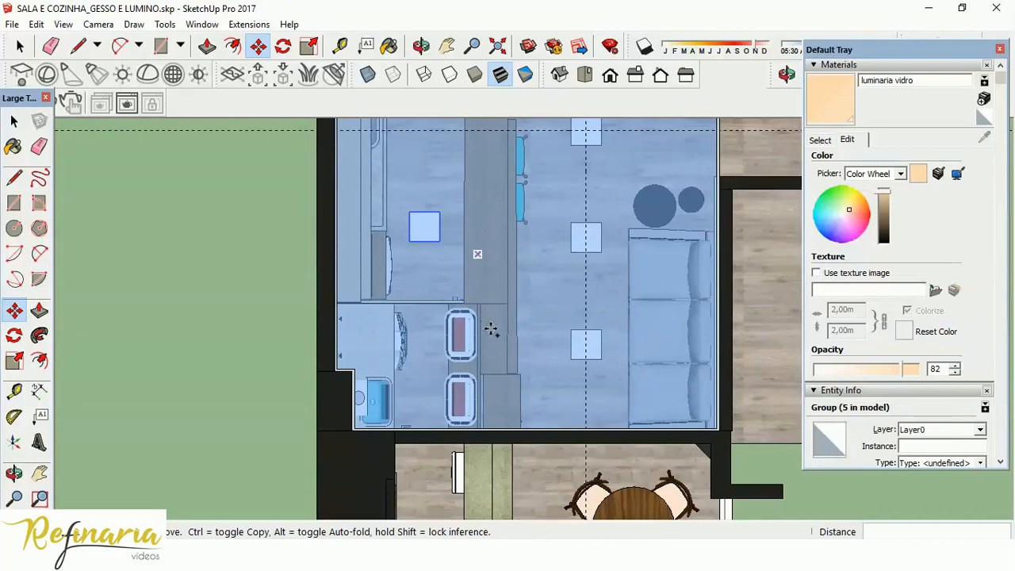
left_click(496, 388)
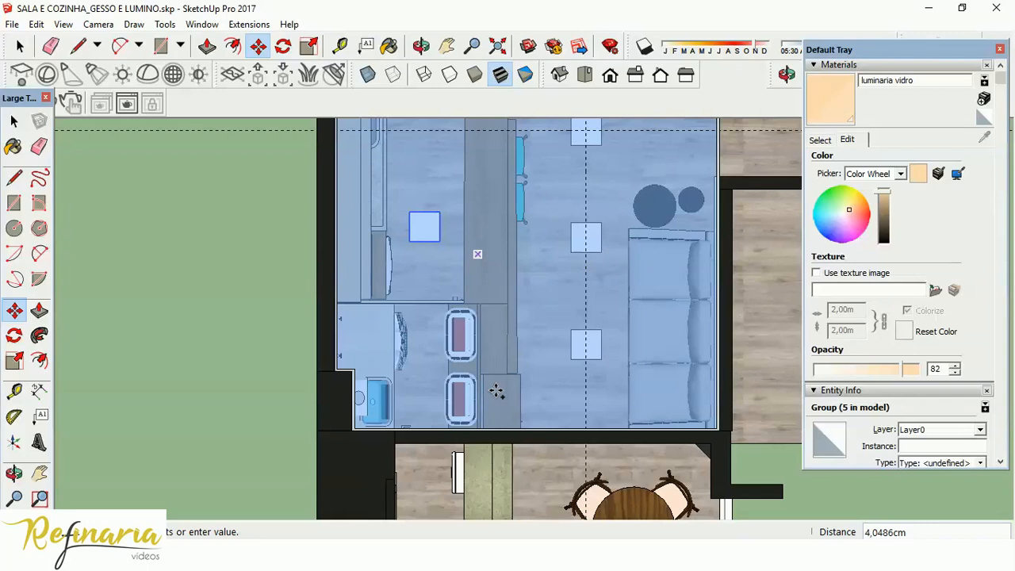
left_click(491, 328)
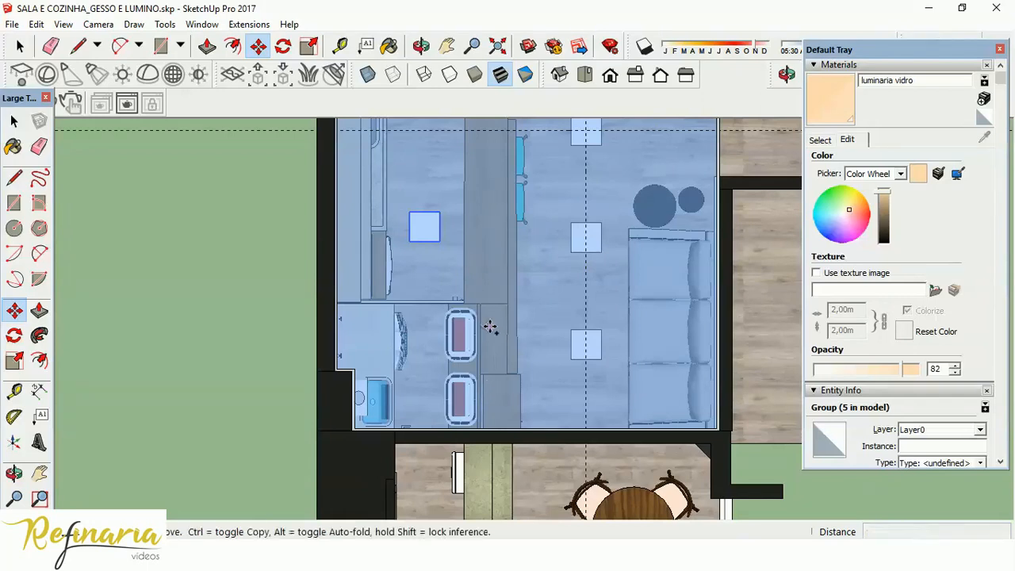
left_click(424, 228)
key("ctrl")
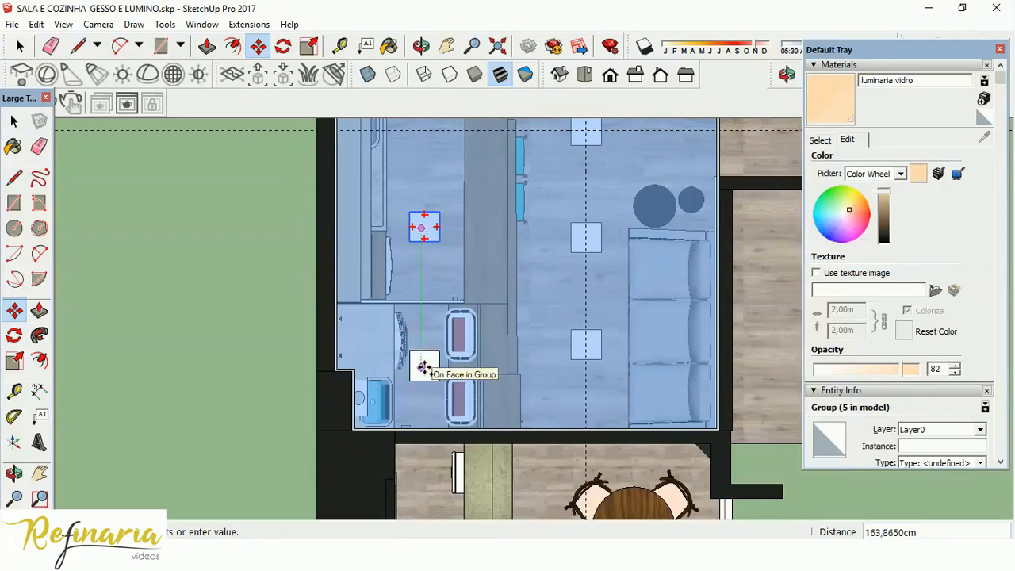
left_click(425, 367)
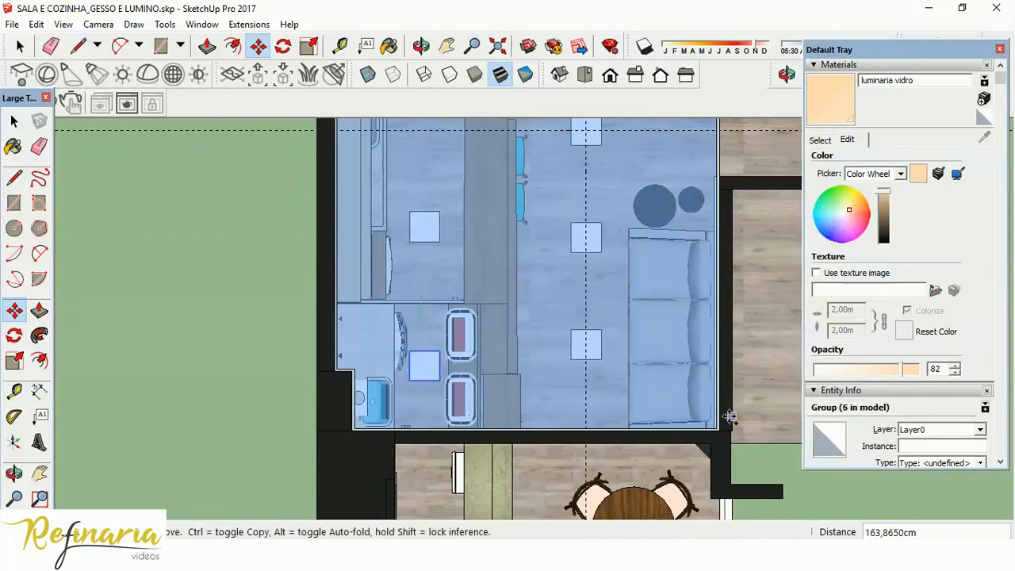
Delete all guides, view the ceiling lighting in 3D, and clear the selection.
scroll(546, 357, "down", 3)
scroll(545, 359, "down", 3)
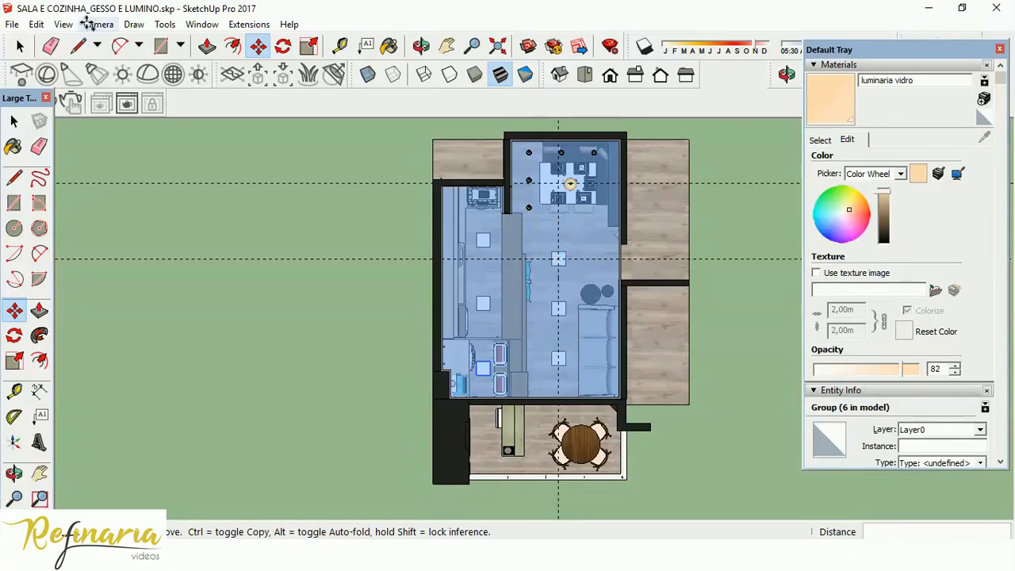
left_click(36, 22)
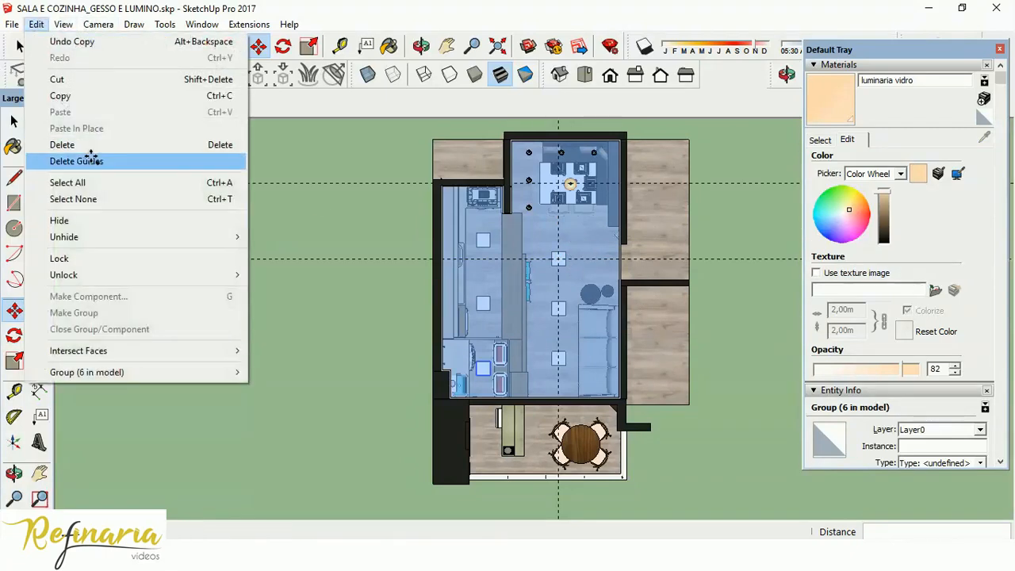
left_click(89, 159)
middle_click_drag(673, 347, 674, 284)
scroll(611, 214, "up", 2)
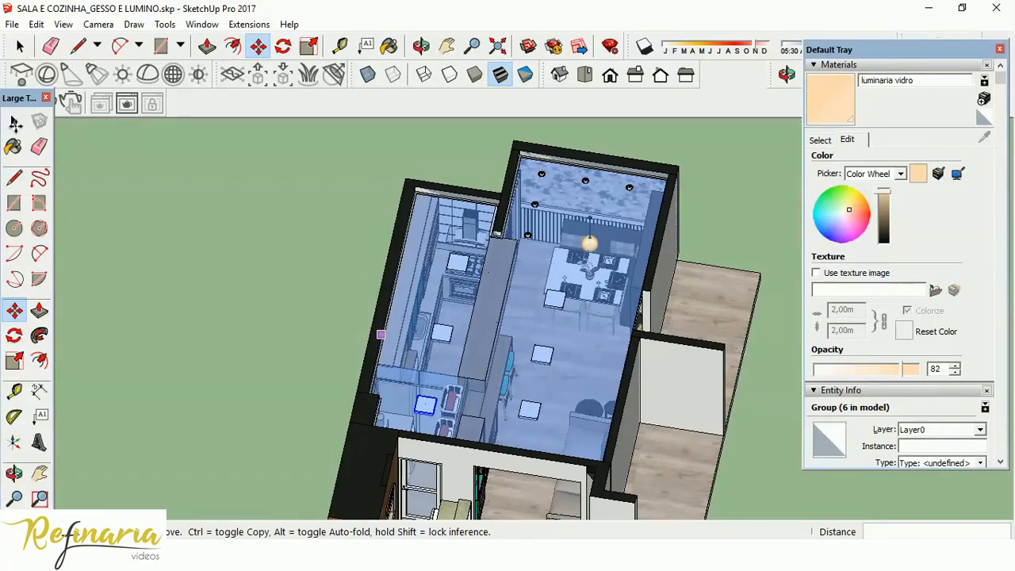
key("space")
left_click(361, 336)
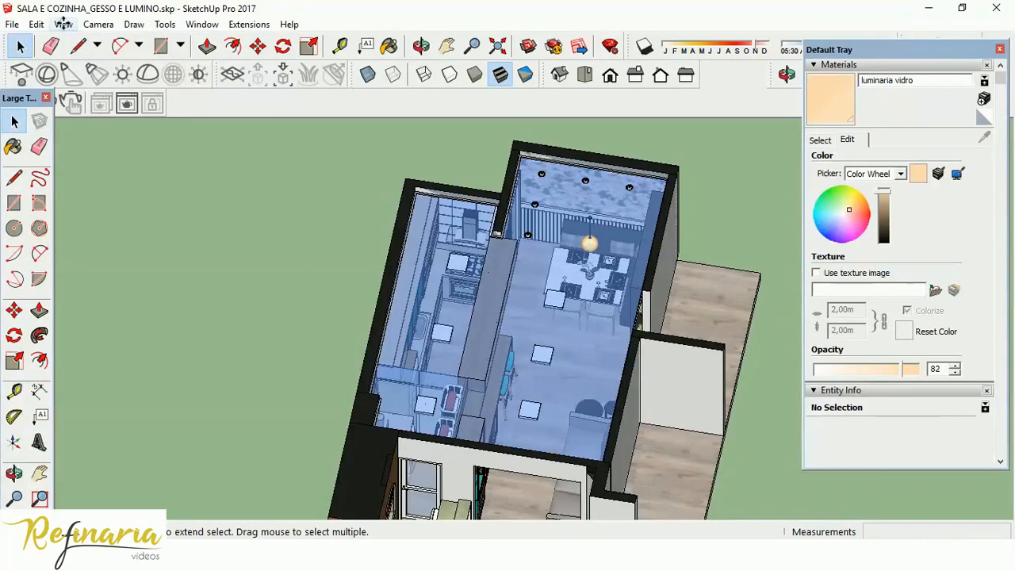
left_click(63, 25)
mouse_move(93, 255)
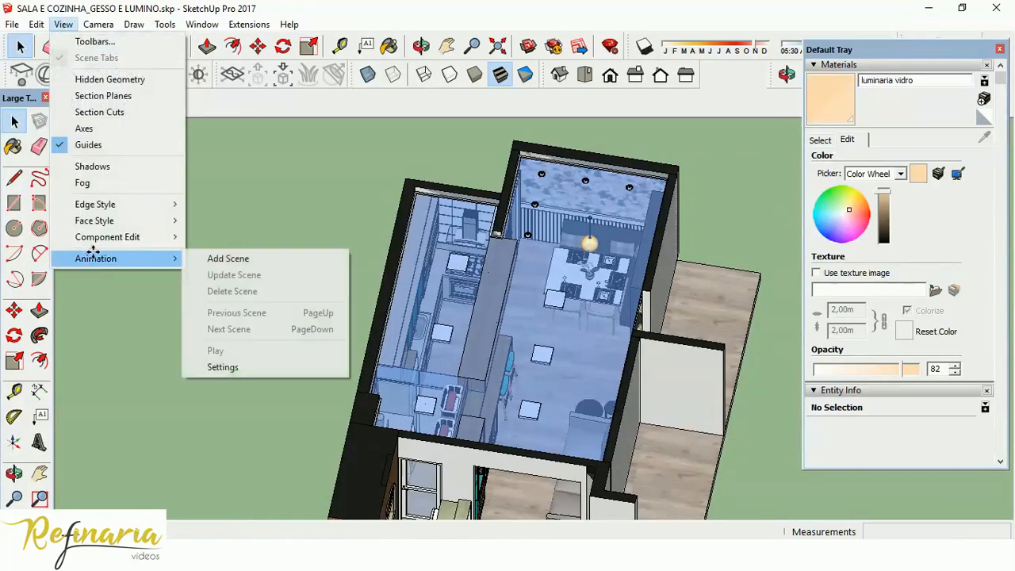
left_click(236, 259)
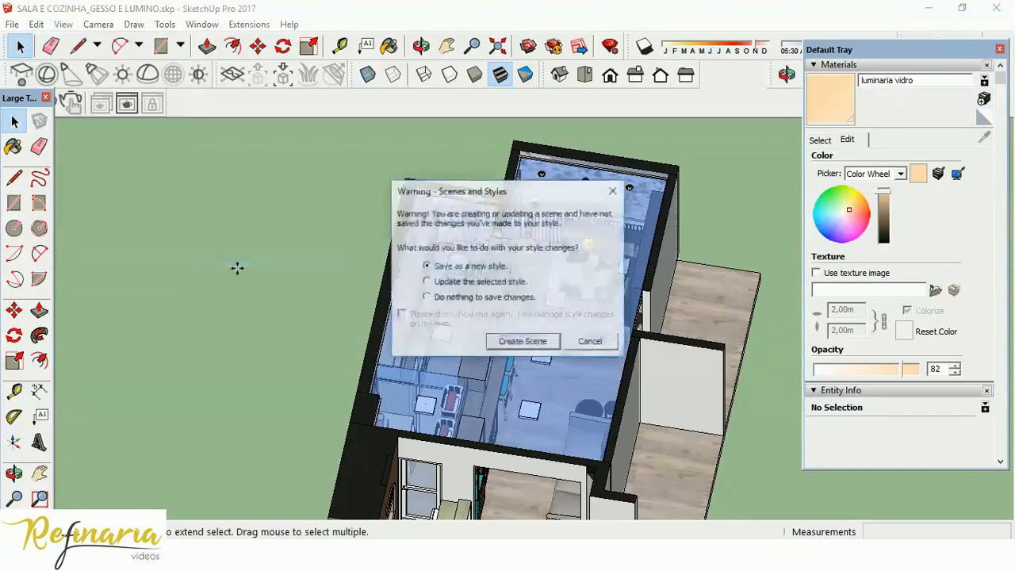
left_click(590, 341)
left_click_drag(19, 98, 14, 125)
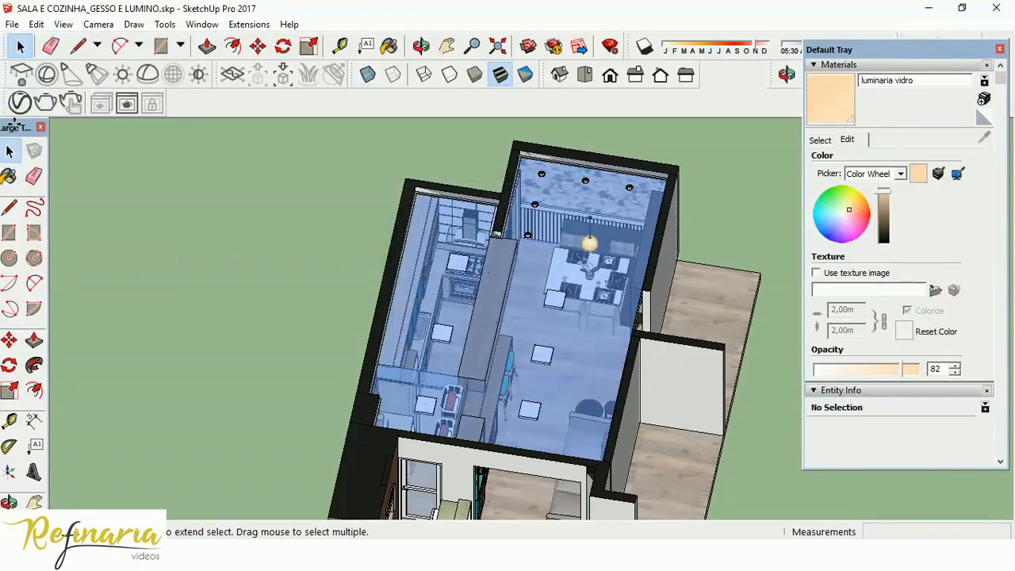
Switch the camera to perspective and frame an interior view of the living room showing the TV panel, counter and dining area.
left_click(99, 24)
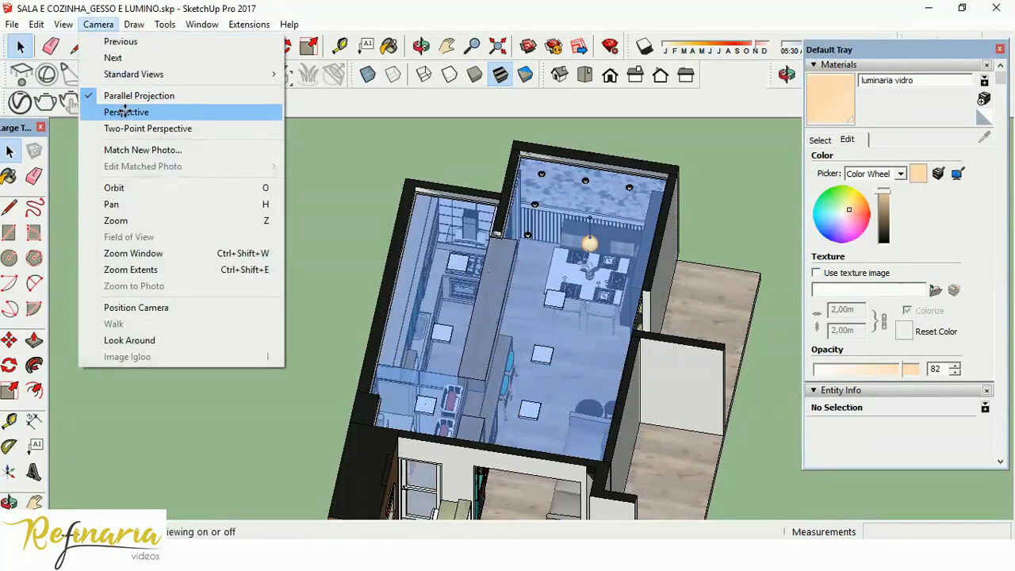
left_click(107, 106)
middle_click_drag(647, 317, 606, 426)
scroll(606, 426, "up", 5)
middle_click_drag(591, 331, 587, 219)
scroll(591, 224, "up", 6)
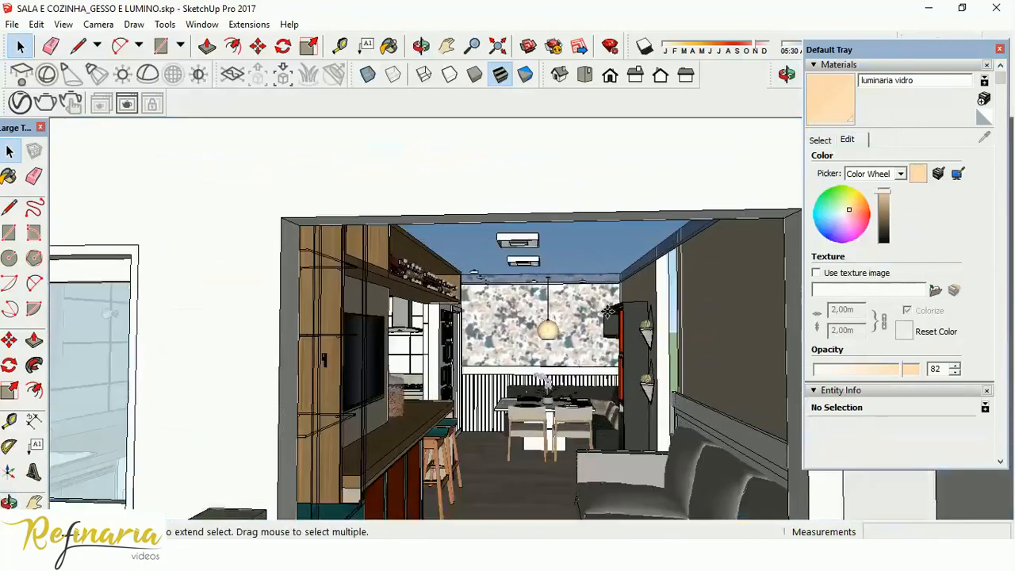
scroll(674, 261, "down", 3)
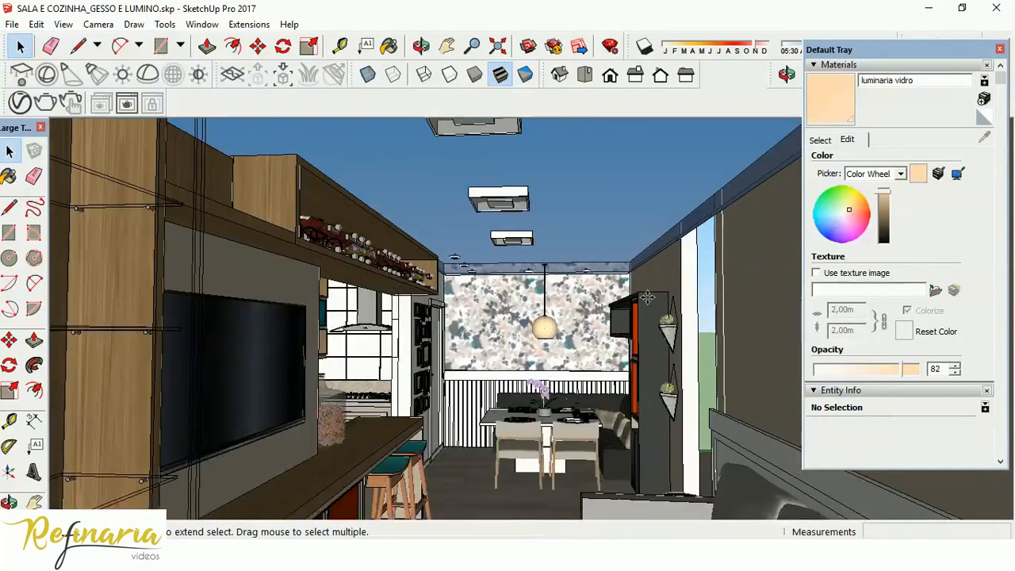
middle_click_drag(656, 271, 635, 307)
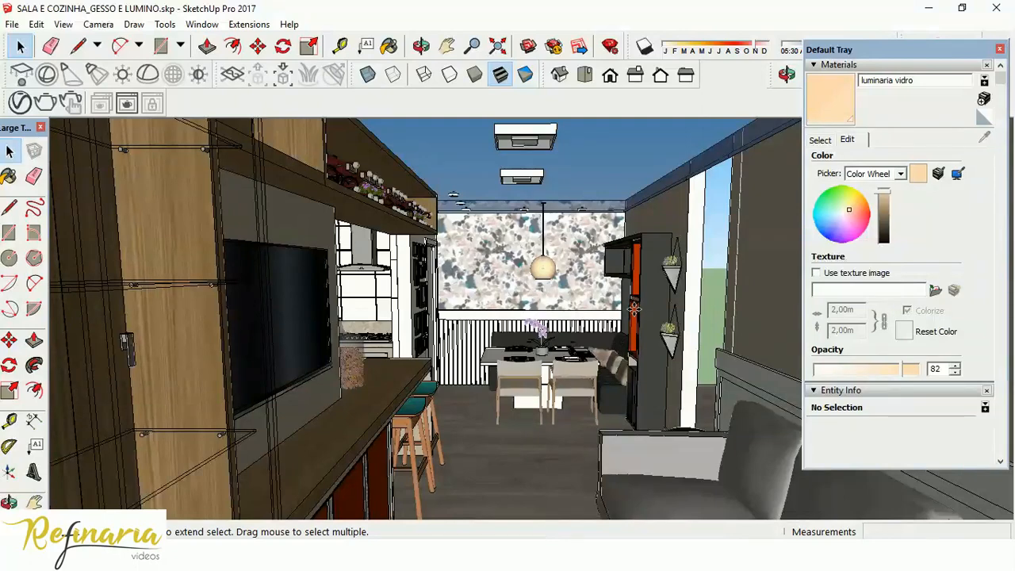
middle_click_drag(627, 328, 561, 322)
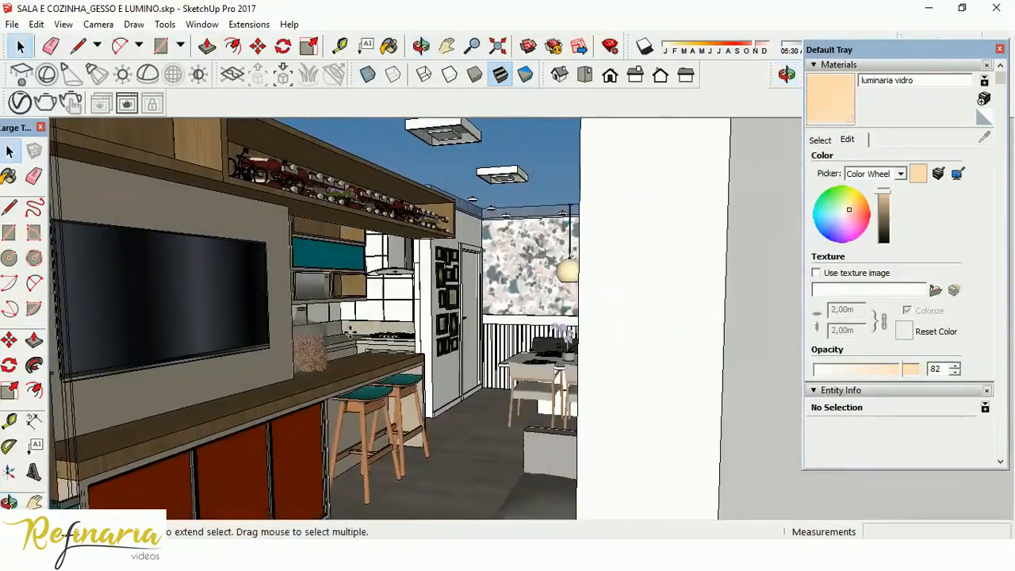
scroll(352, 332, "up", 2)
middle_click_drag(507, 339, 682, 307)
scroll(685, 307, "down", 1)
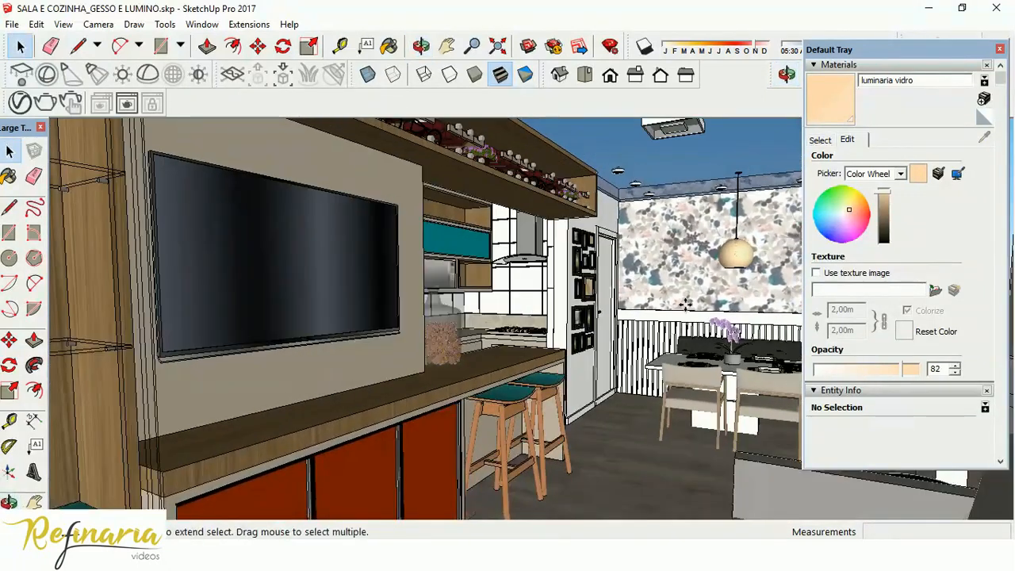
Set the camera's field of view to 50 degrees for the living room interior view.
left_click_drag(949, 51, 962, 119)
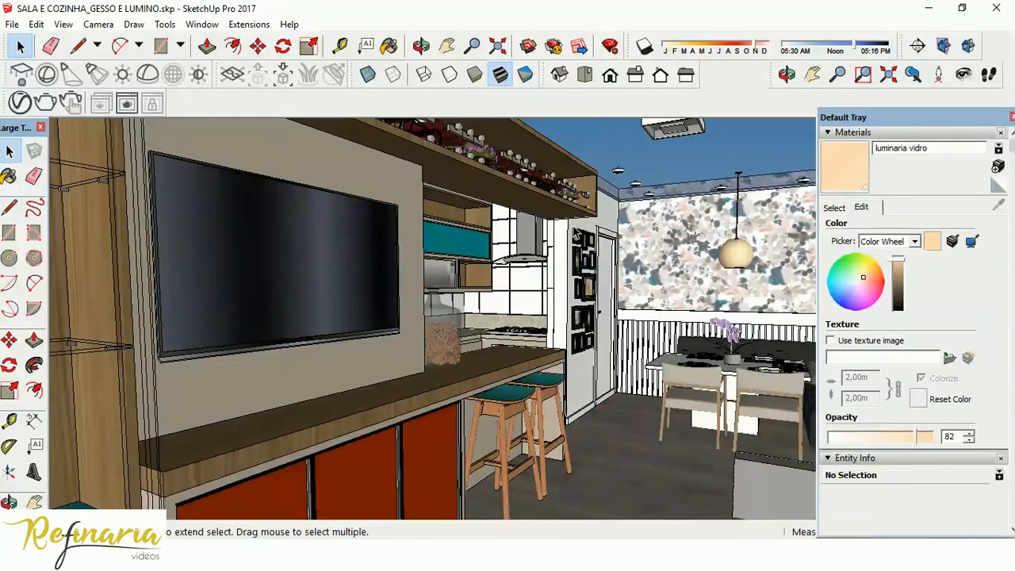
left_click_drag(936, 119, 927, 90)
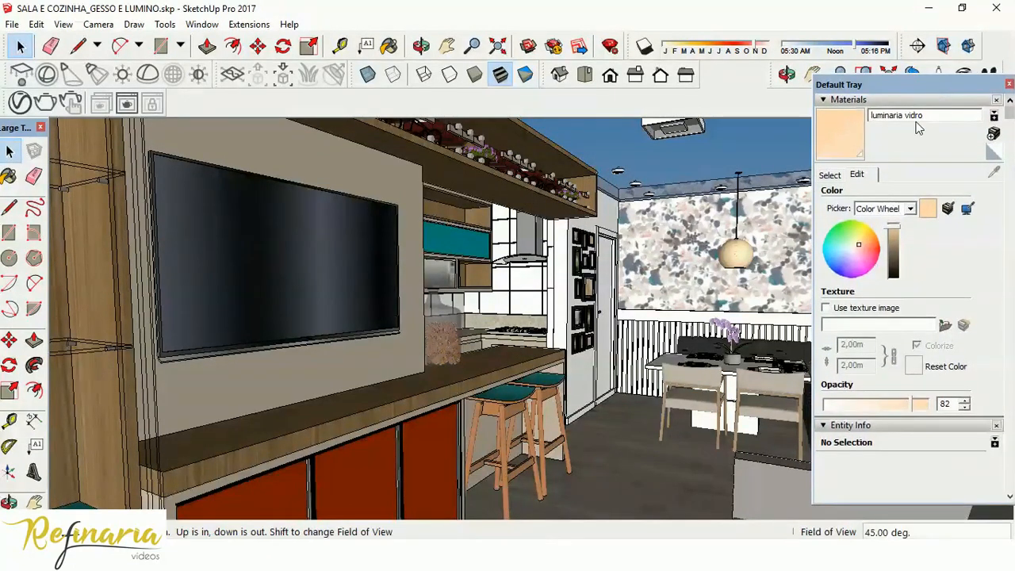
key("z")
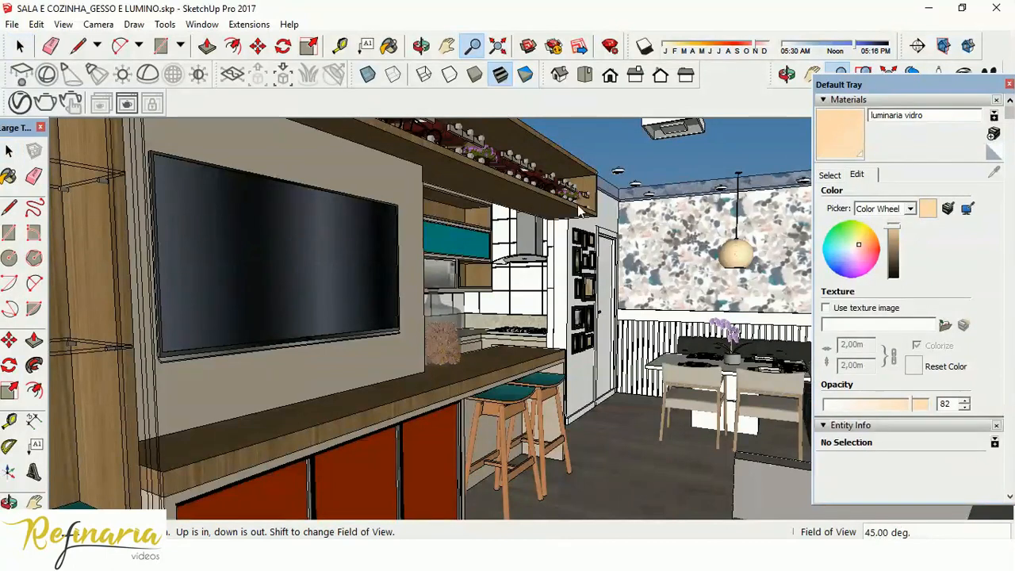
type("50")
key("Return")
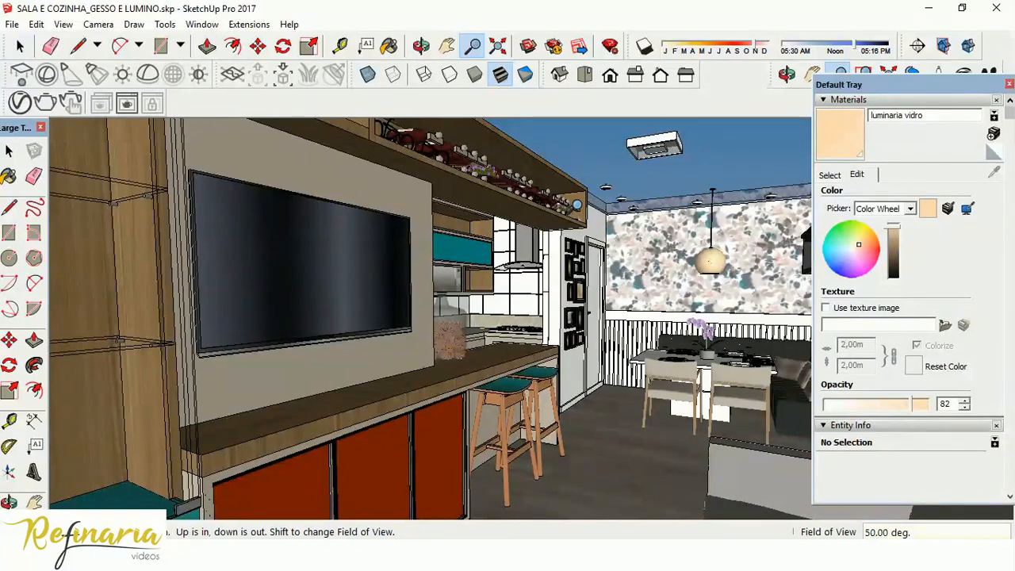
Try a 35-degree field of view on the interior view and return to 50 degrees.
type("35")
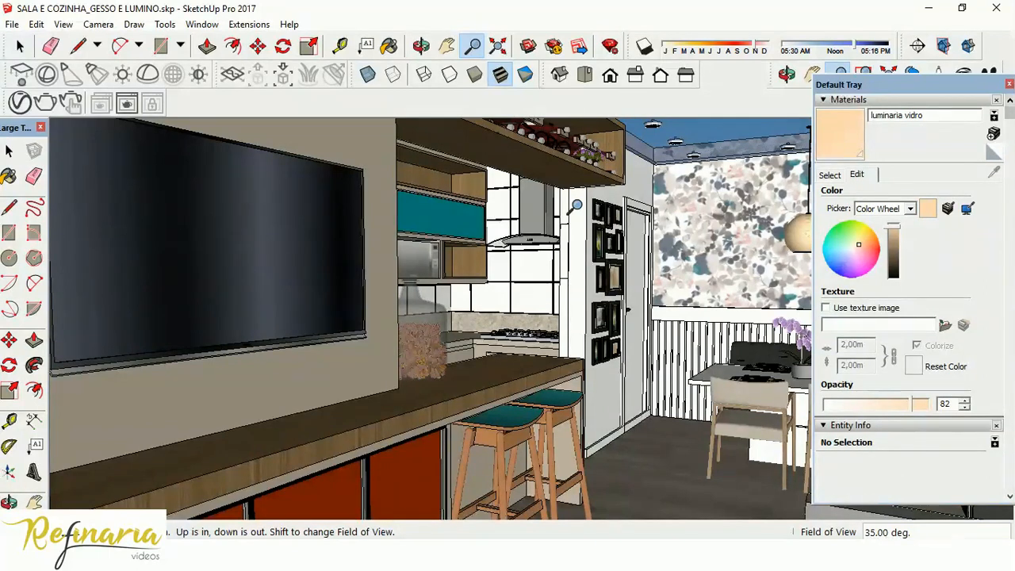
type("50")
key("Return")
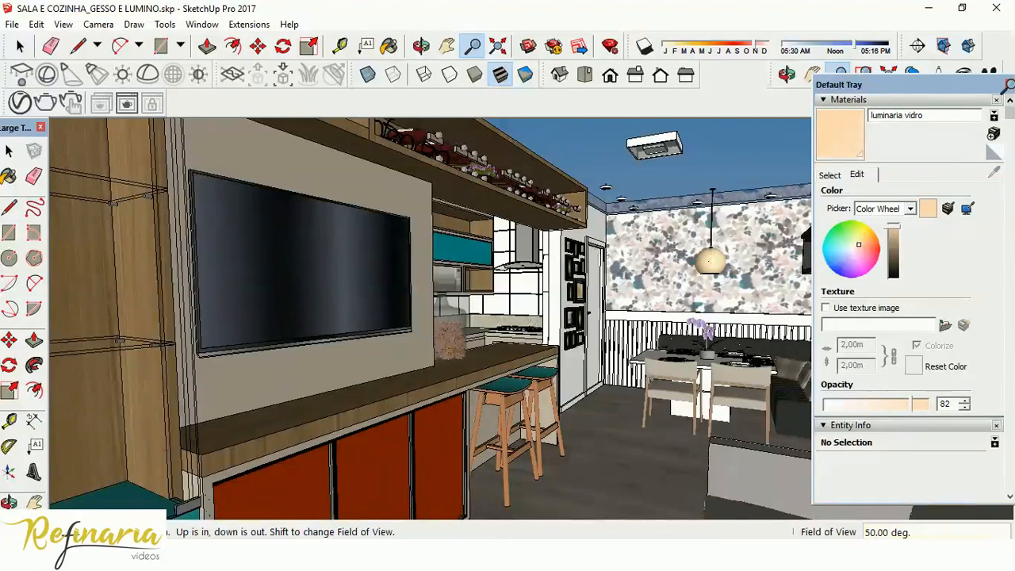
Close the Default Tray to clear the drawing area and save the model.
left_click_drag(1007, 84, 1007, 147)
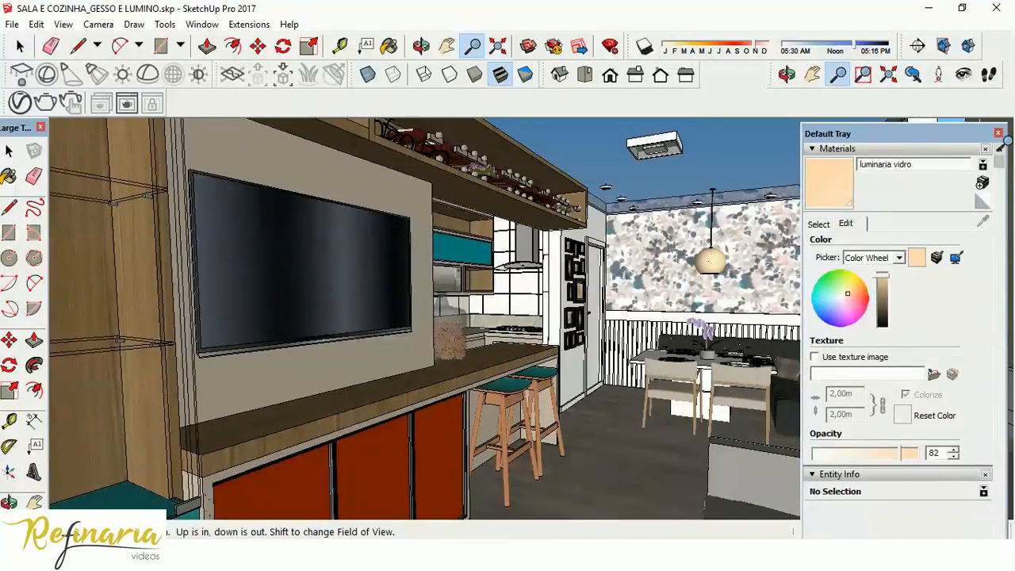
left_click(998, 132)
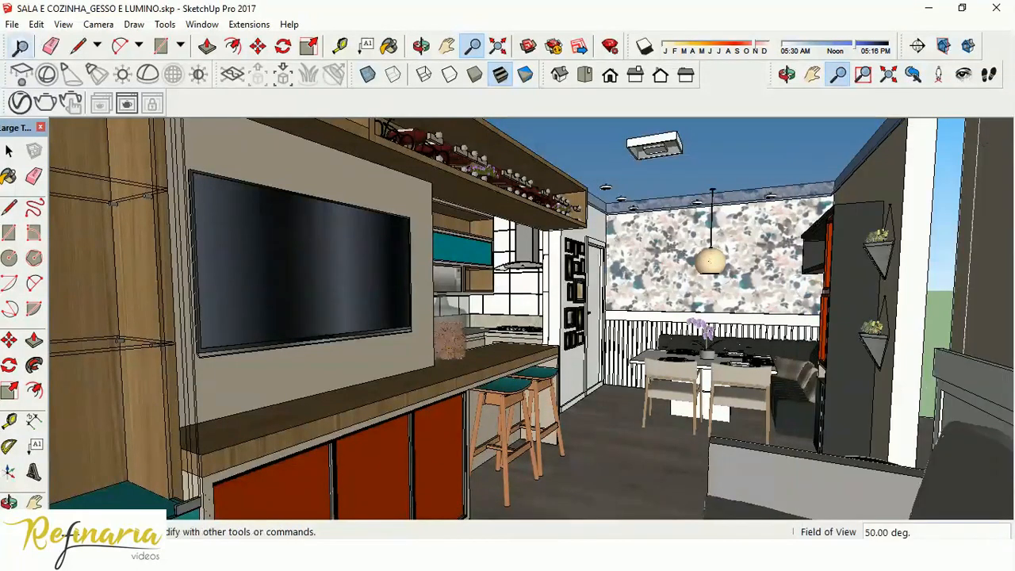
left_click(21, 45)
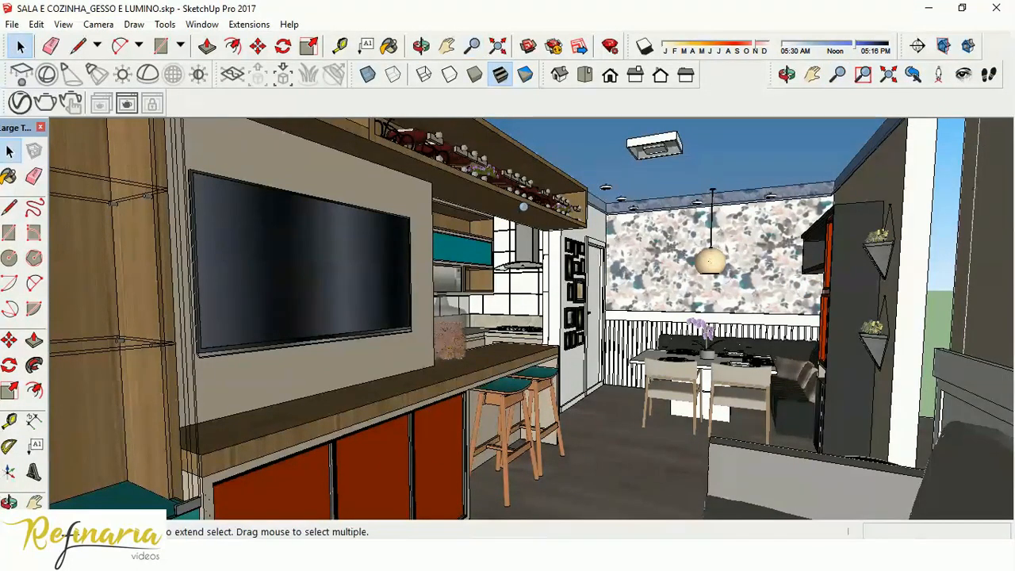
left_click(12, 24)
left_click(32, 78)
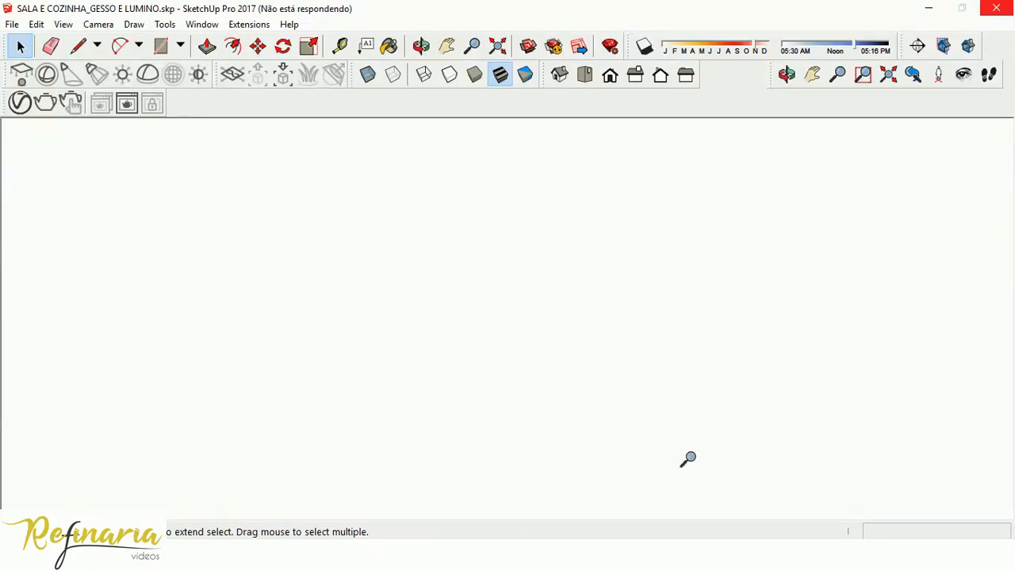
left_click(852, 554)
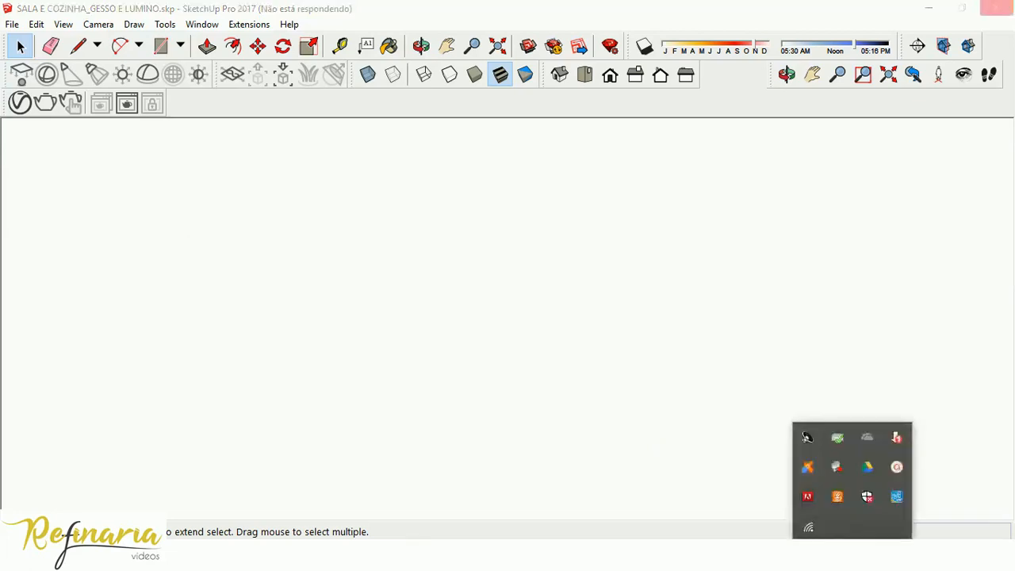
left_click(895, 467)
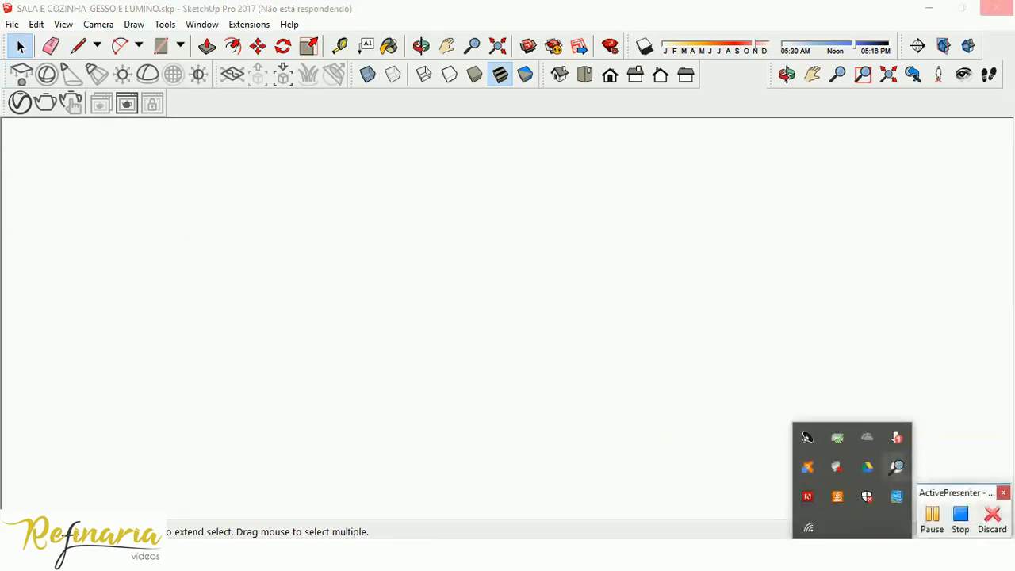
left_click(932, 517)
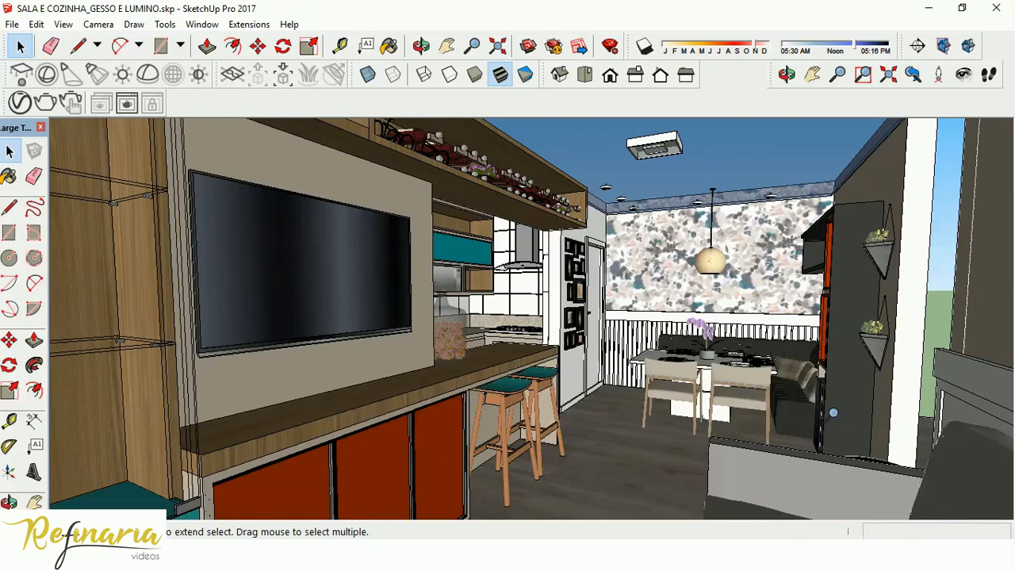
Add a scene of the framed living room view, saving the style changes as a new style.
left_click(65, 23)
left_click(64, 24)
left_click(63, 25)
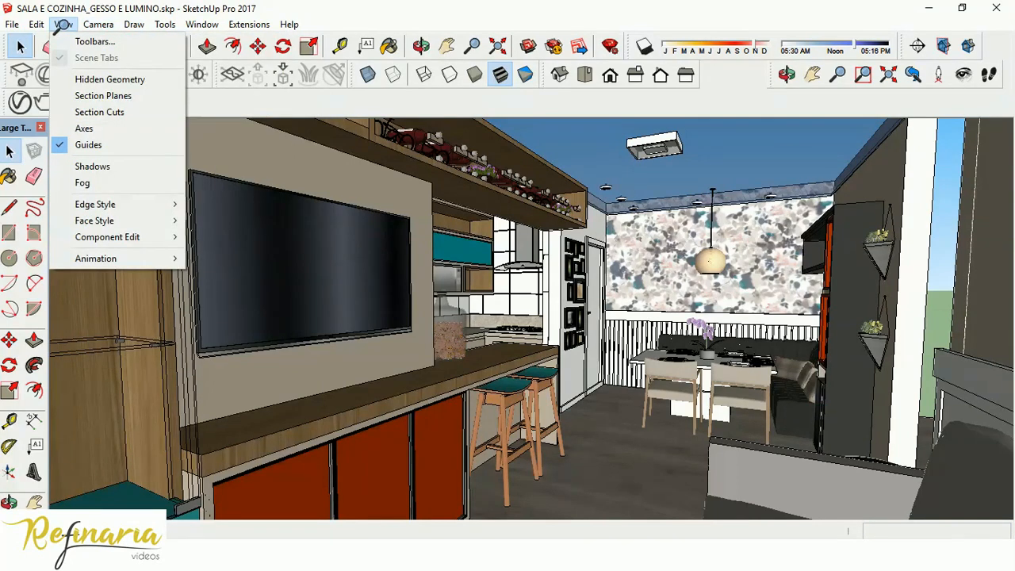
mouse_move(111, 260)
left_click(226, 259)
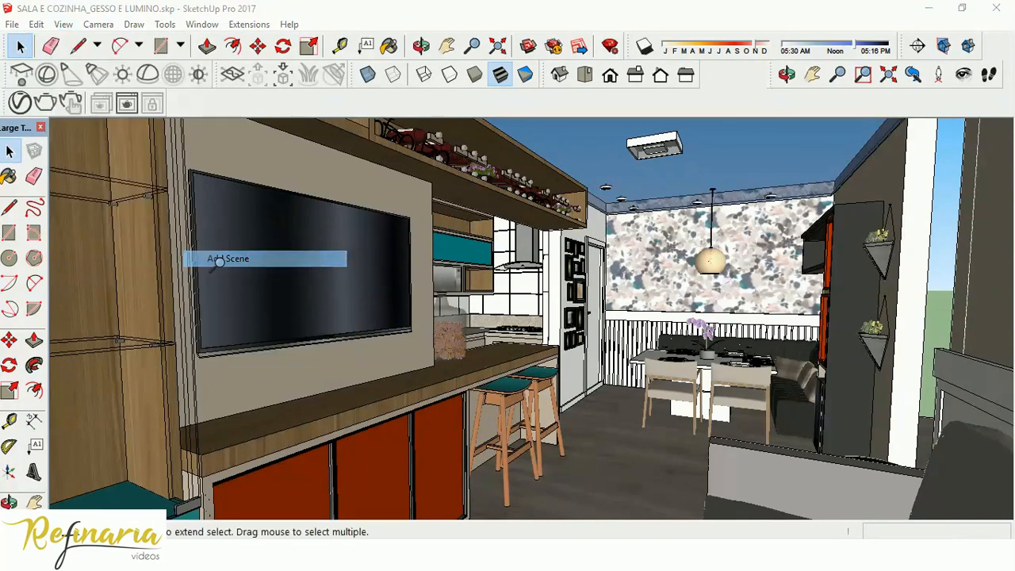
left_click(523, 339)
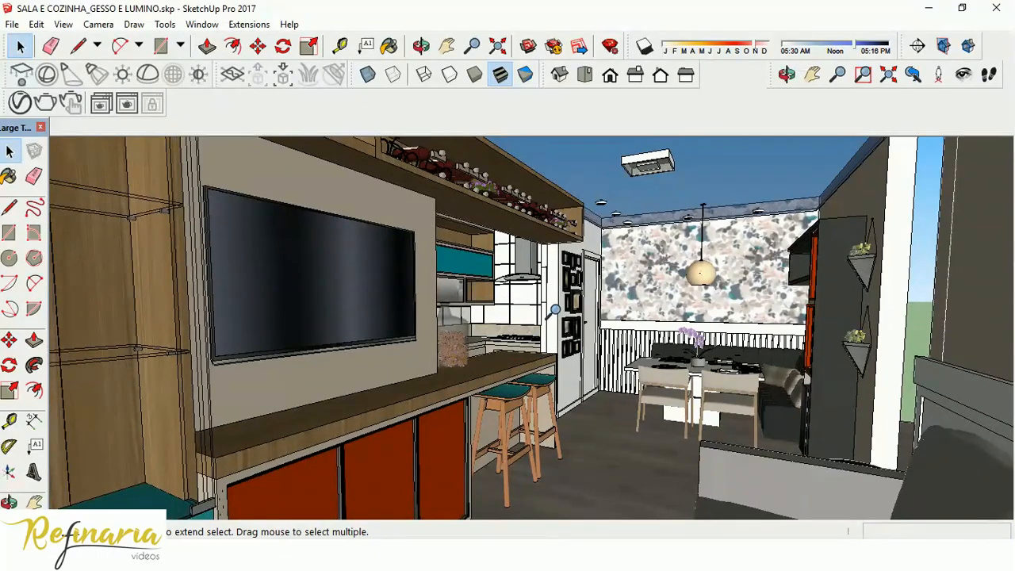
Open the living room's gypsum ceiling group for editing, looking up toward the balcony side.
scroll(511, 318, "up", 7)
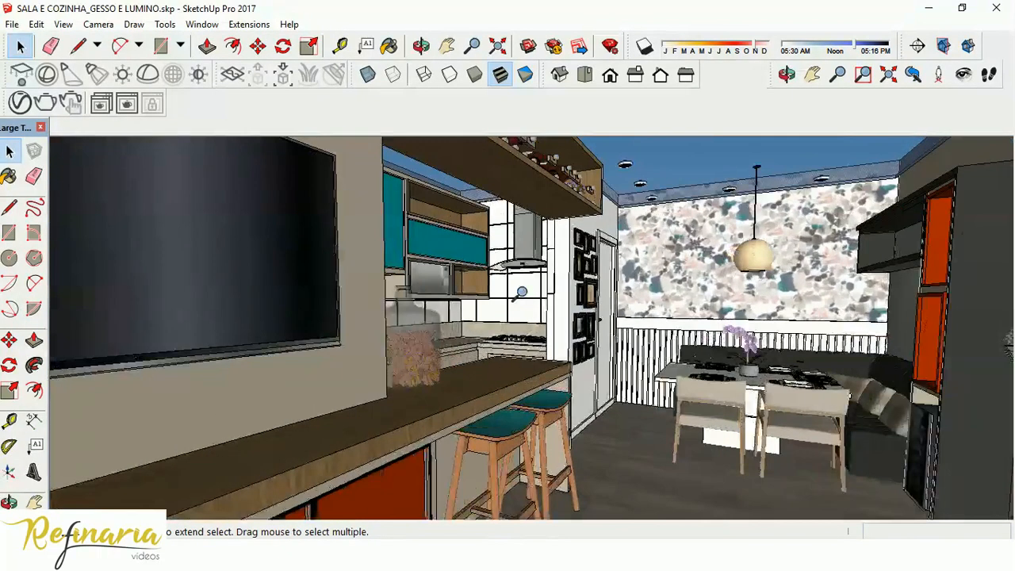
middle_click_drag(600, 313, 331, 321)
middle_click_drag(257, 298, 524, 313)
middle_click_drag(537, 373, 525, 312)
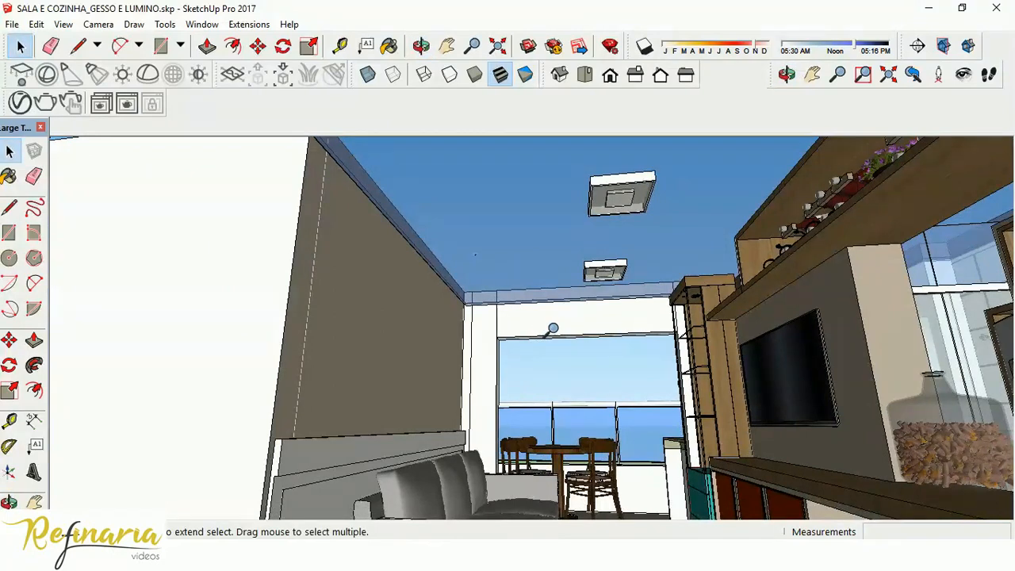
left_click(478, 277)
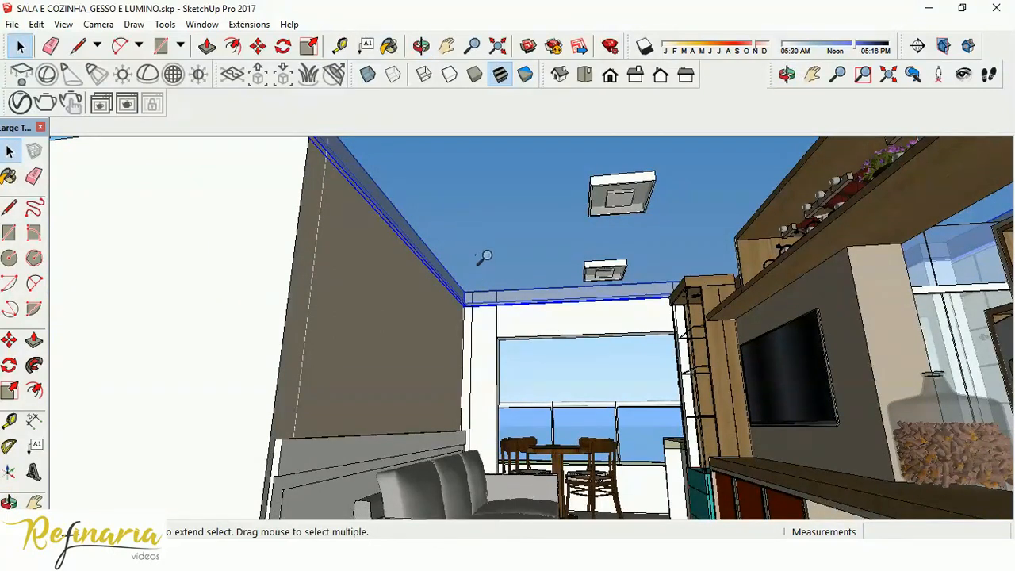
double_click(450, 208)
mouse_move(468, 285)
middle_mouse_down()
mouse_move(543, 250)
mouse_move(462, 281)
mouse_move(468, 294)
middle_mouse_up()
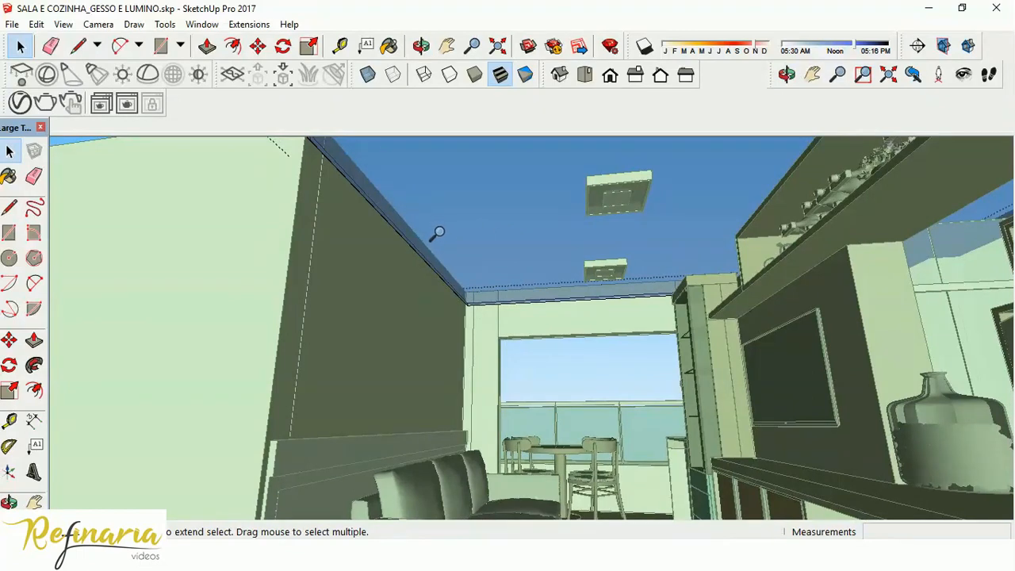
Place a guide line 15 cm in from the ceiling edge along the sofa-side wall of the living room.
scroll(417, 220, "up", 2)
middle_click_drag(414, 222, 469, 247)
key("t")
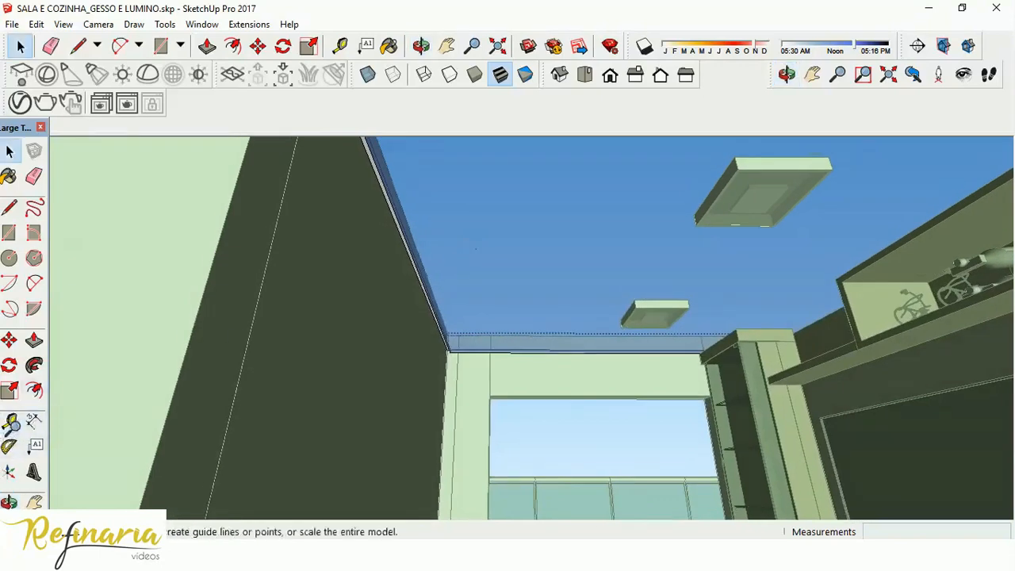
scroll(430, 296, "up", 5)
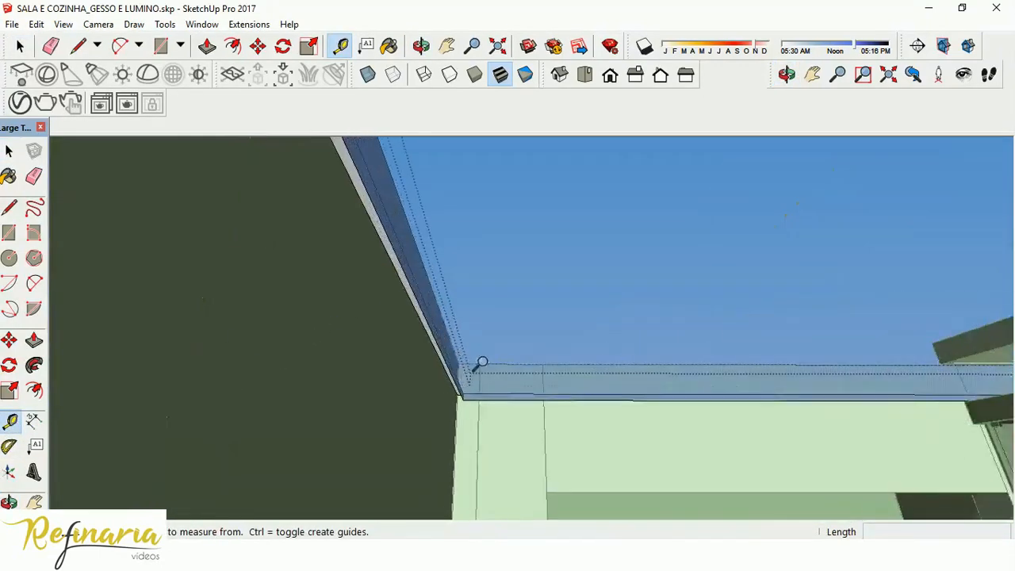
scroll(515, 359, "up", 5)
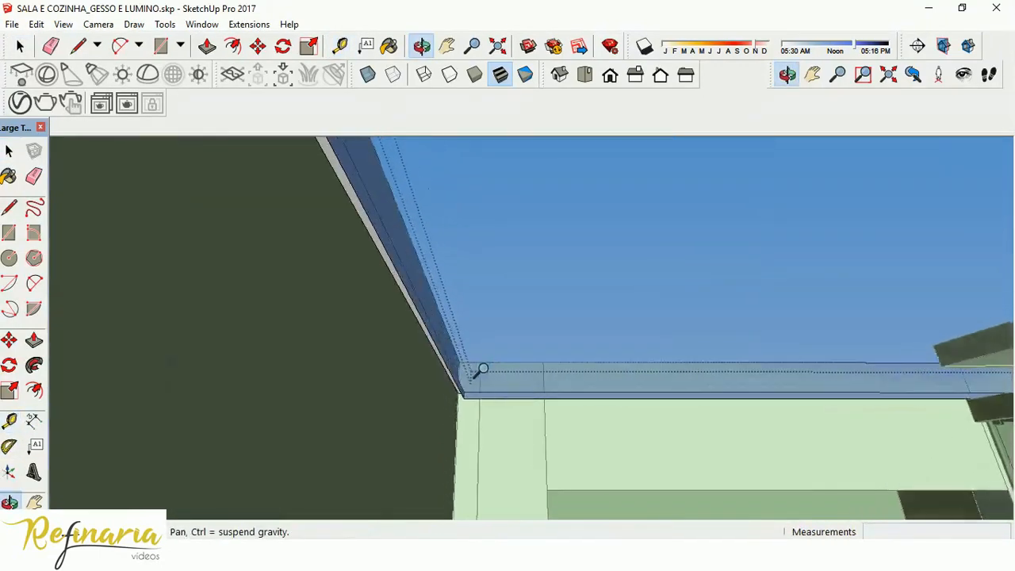
middle_click_drag(475, 366, 439, 346)
left_click(431, 344)
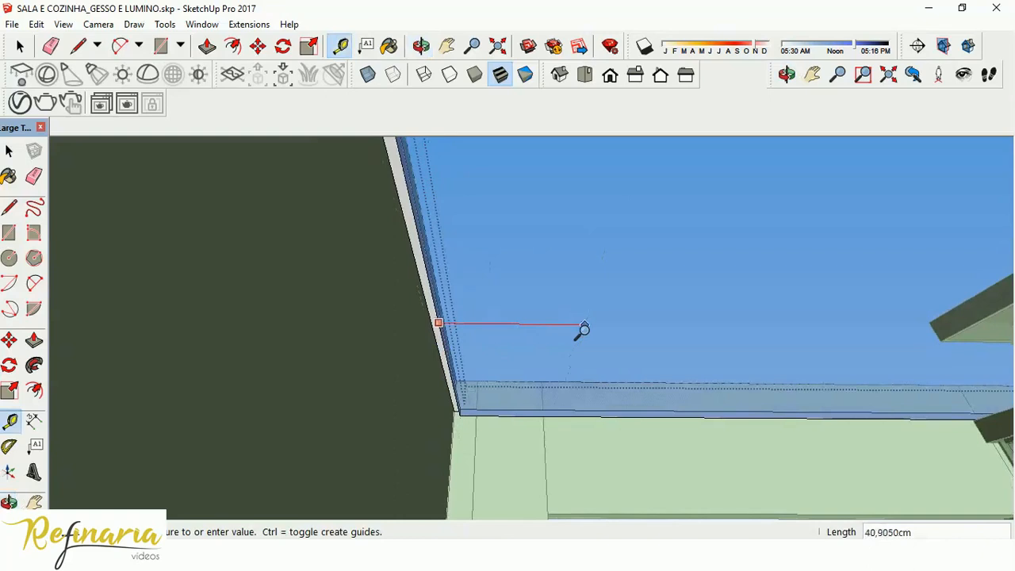
middle_click_drag(515, 323, 449, 236)
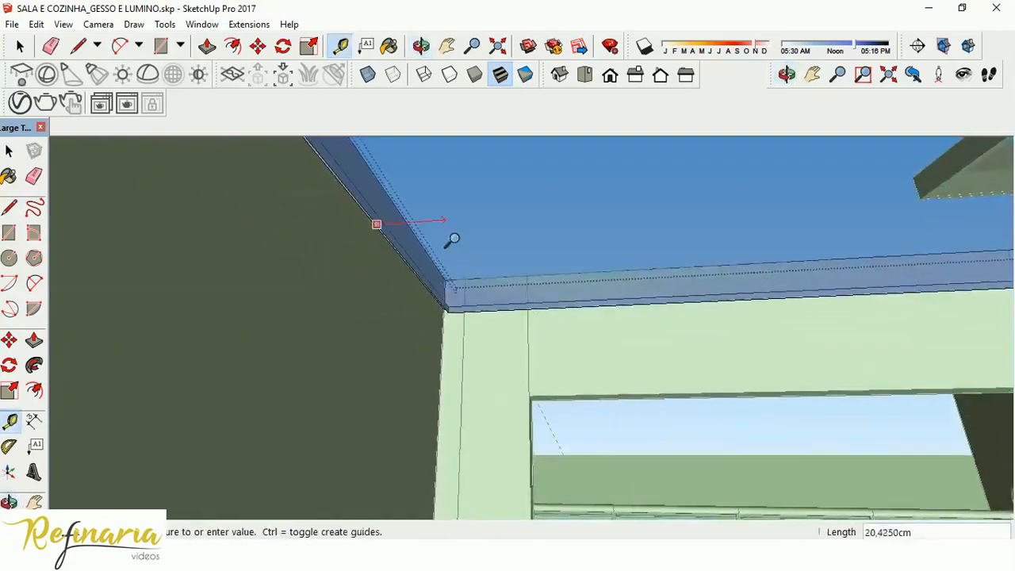
scroll(452, 235, "down", 2)
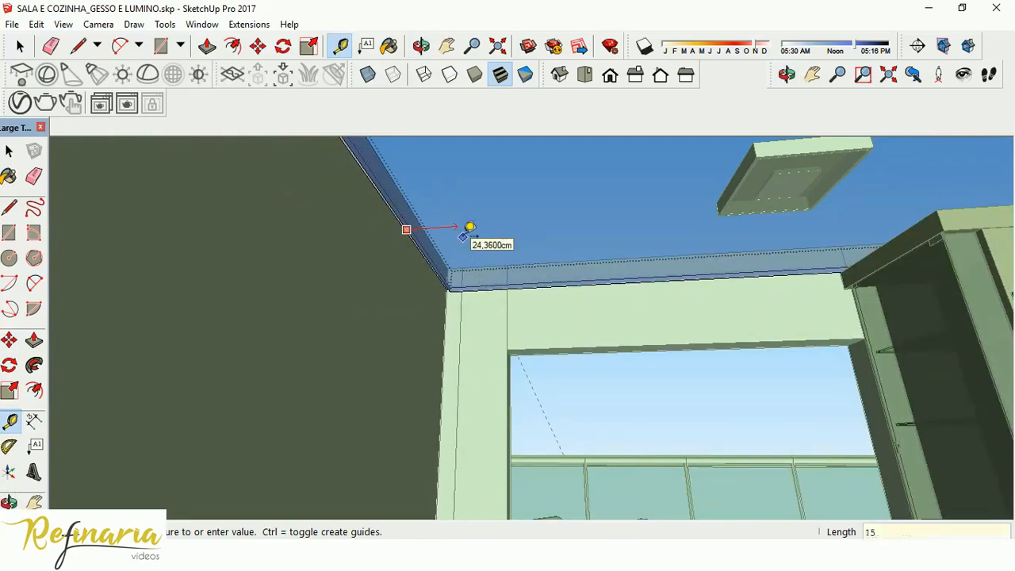
key("Return")
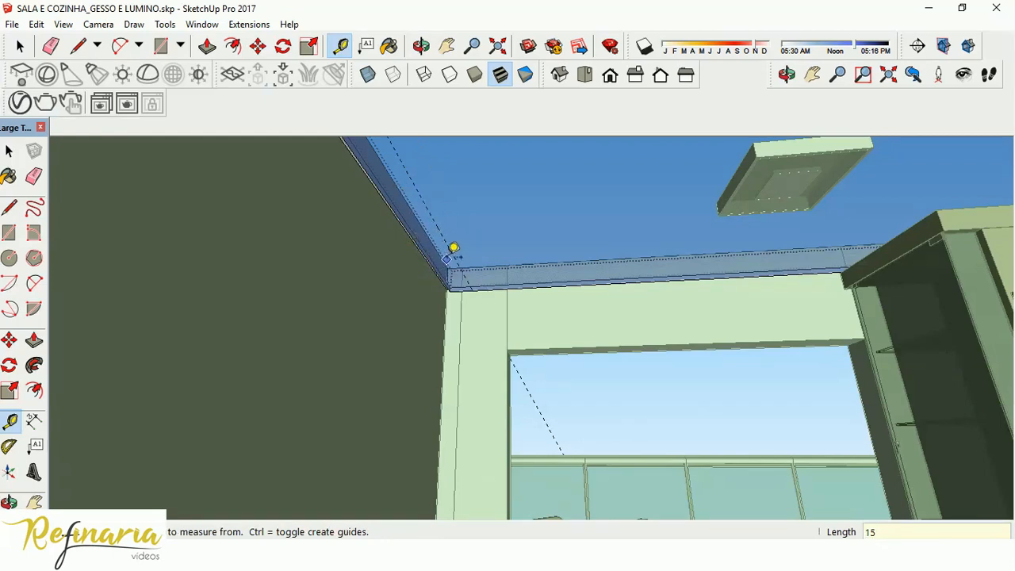
Place a second ceiling guide line 30 cm from the first one, toward the middle of the room.
left_click(450, 243)
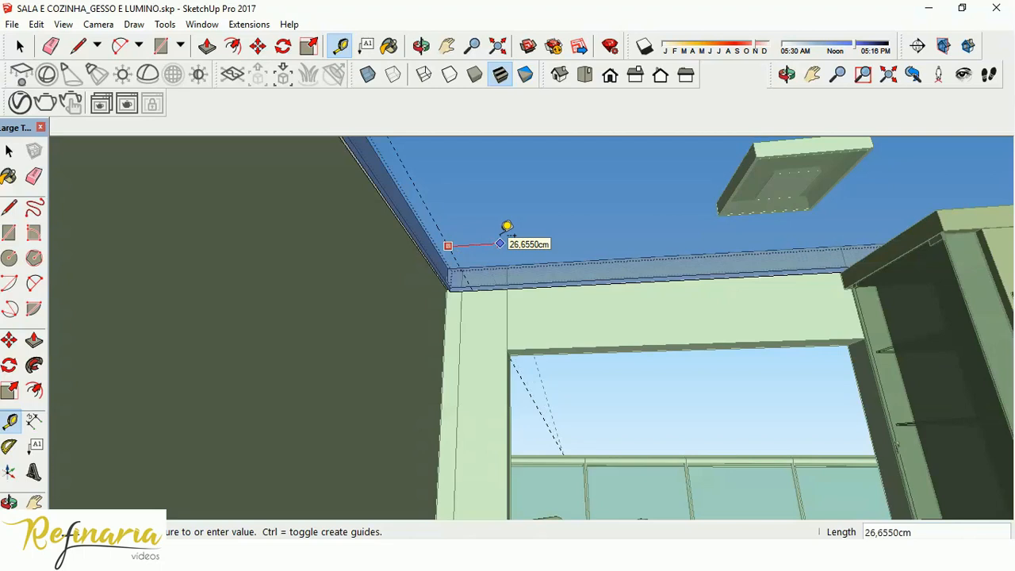
type("30")
key("Return")
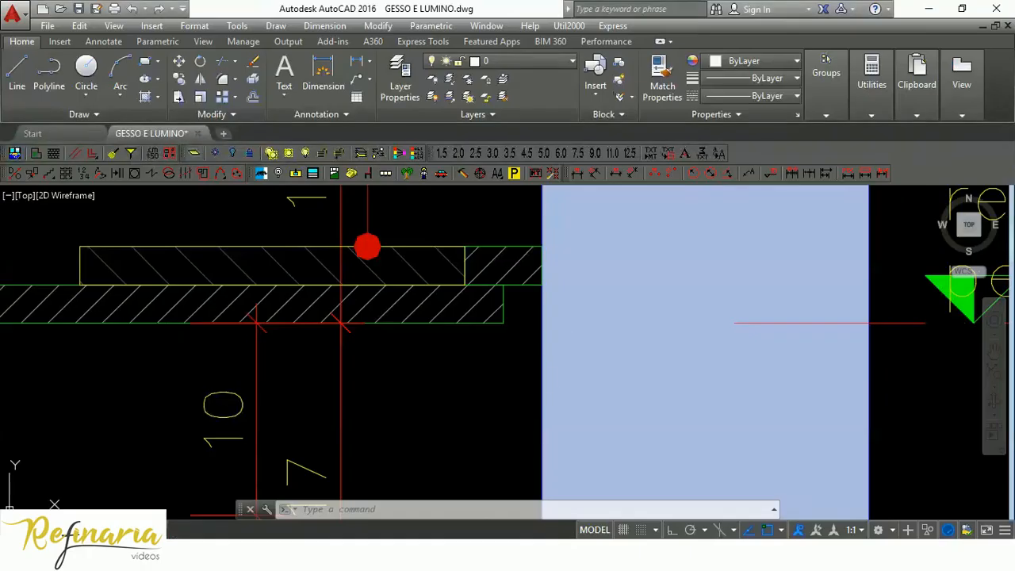
Switch to the GESSO E LUMINO drawing in AutoCAD and examine the cove and curtain recess dimensions in section CORTE BB.
scroll(493, 325, "down", 6)
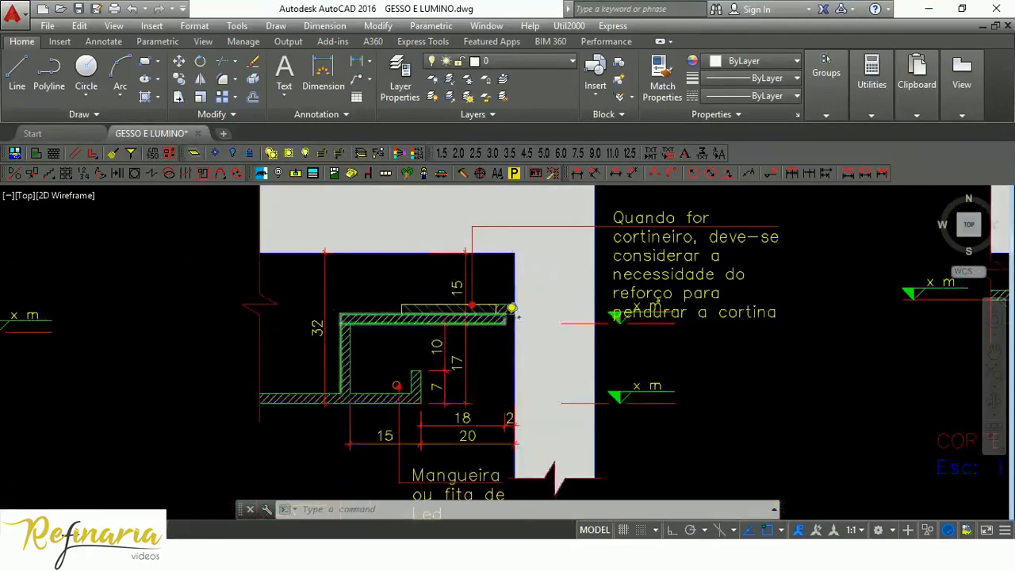
scroll(493, 325, "up", 7)
scroll(485, 326, "down", 2)
scroll(485, 325, "up", 2)
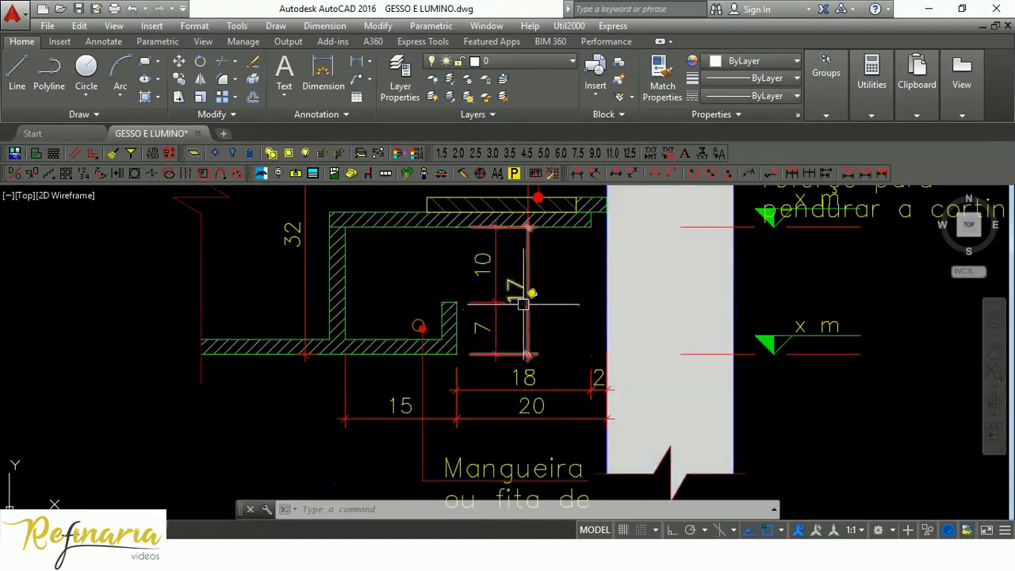
scroll(541, 288, "down", 4)
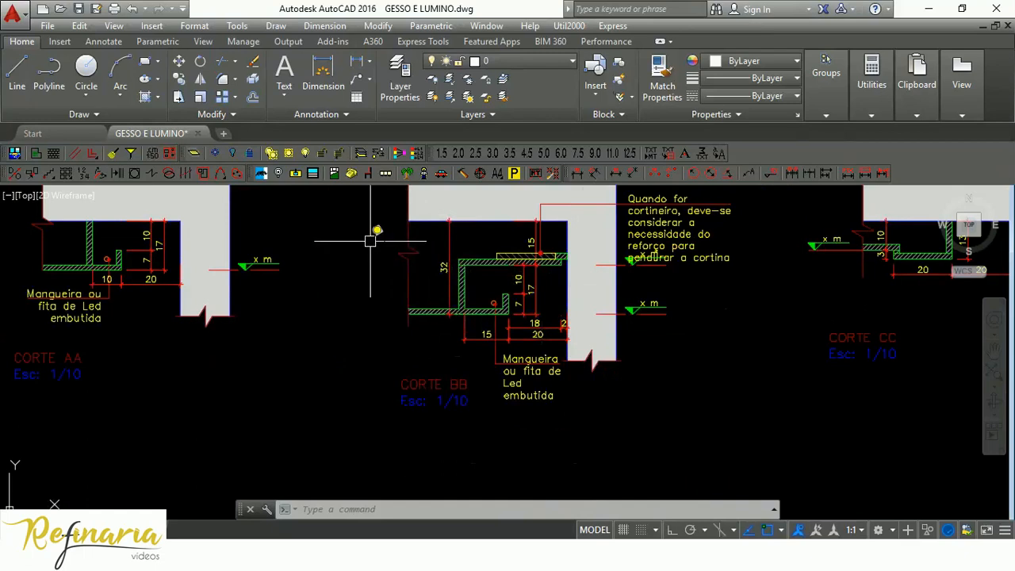
left_click(338, 244)
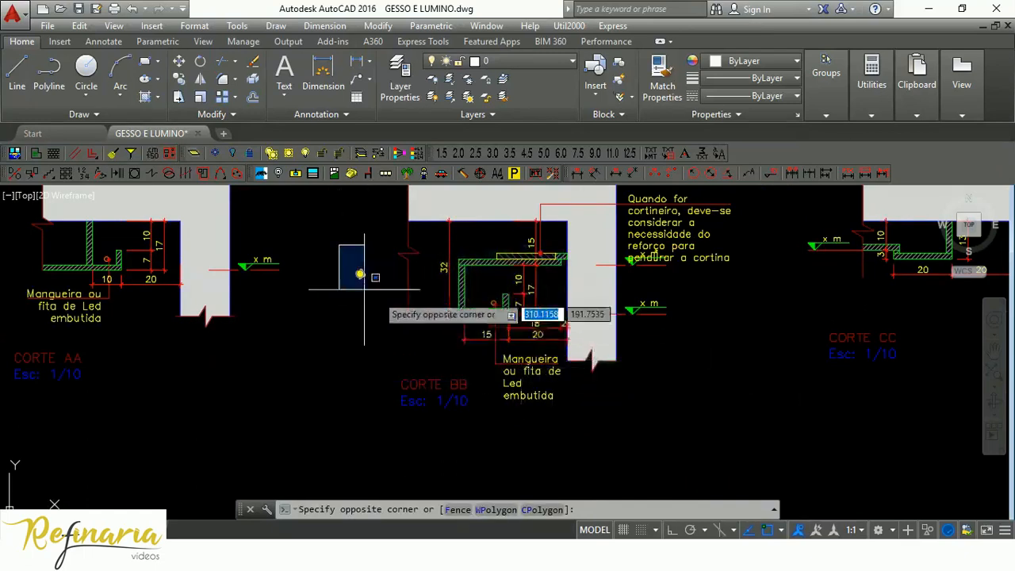
left_click(359, 266)
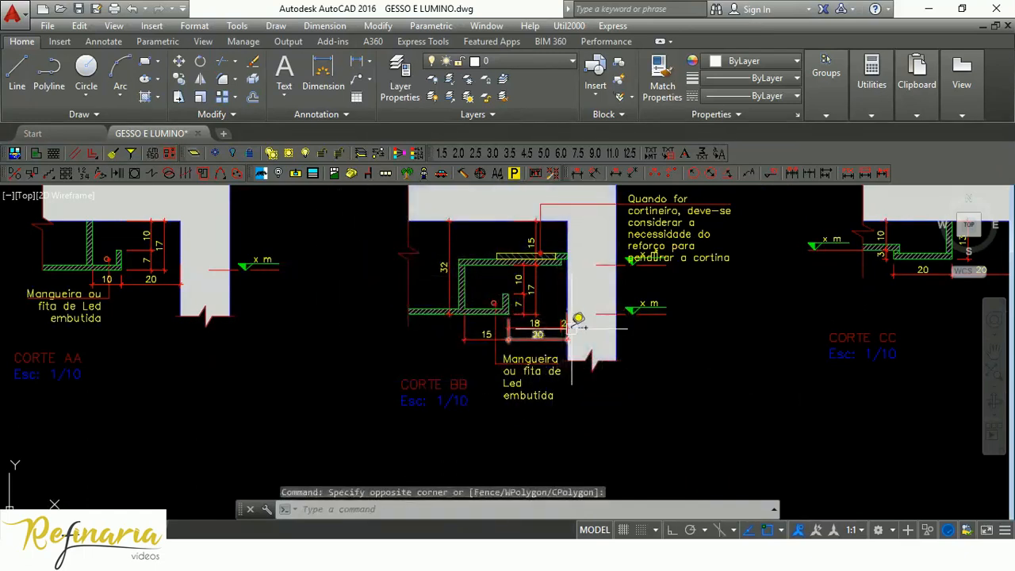
left_click(340, 235)
left_click(350, 237)
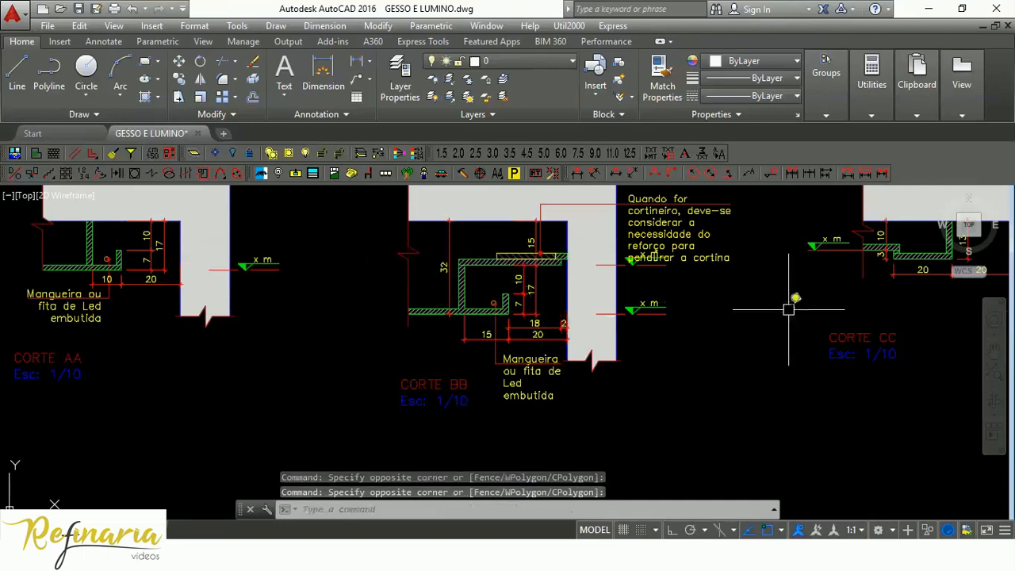
Go through the remaining gypsum sections and examine the LED recess opening and ledge dimensions in CORTE JJ.
scroll(788, 309, "down", 5)
mouse_move(827, 317)
middle_mouse_down()
mouse_move(550, 302)
mouse_move(365, 307)
middle_mouse_up()
middle_click_drag(457, 313, 101, 315)
middle_click_drag(791, 316, 342, 305)
middle_click_drag(805, 335, 649, 333)
scroll(553, 272, "up", 2)
scroll(553, 271, "up", 4)
scroll(561, 275, "down", 2)
middle_click_drag(600, 302, 461, 338)
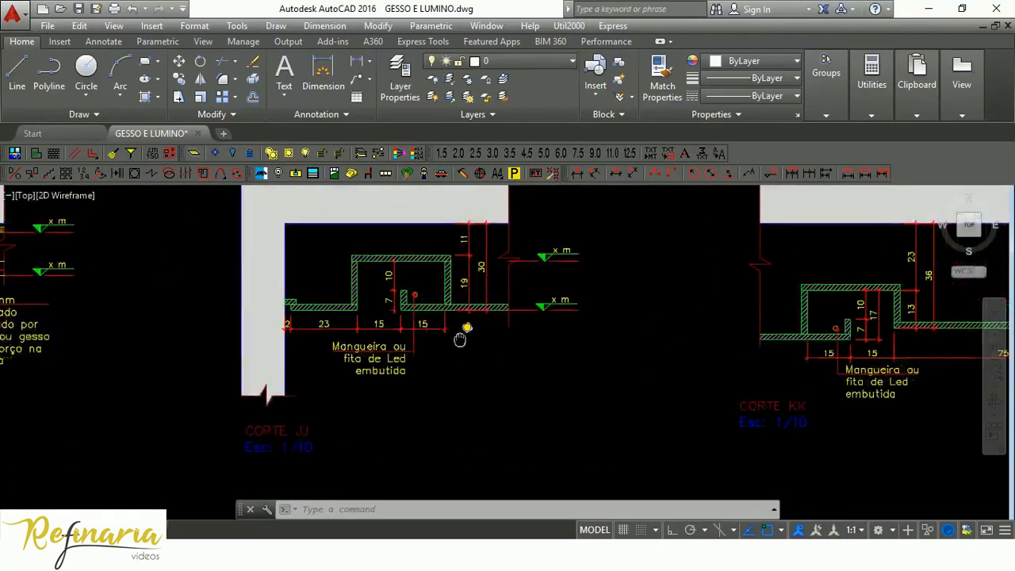
scroll(412, 265, "up", 4)
scroll(379, 257, "down", 2)
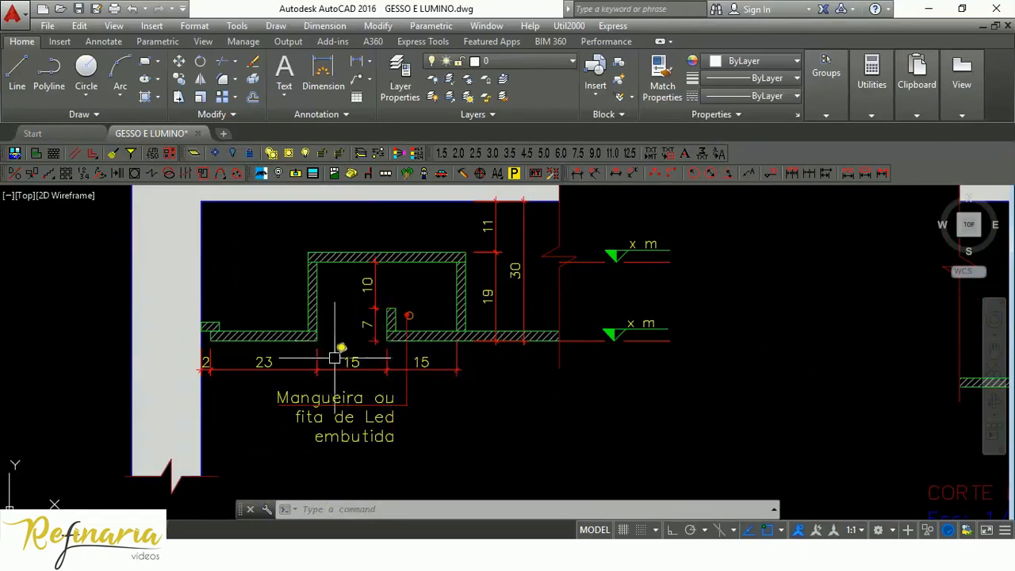
scroll(348, 379, "up", 2)
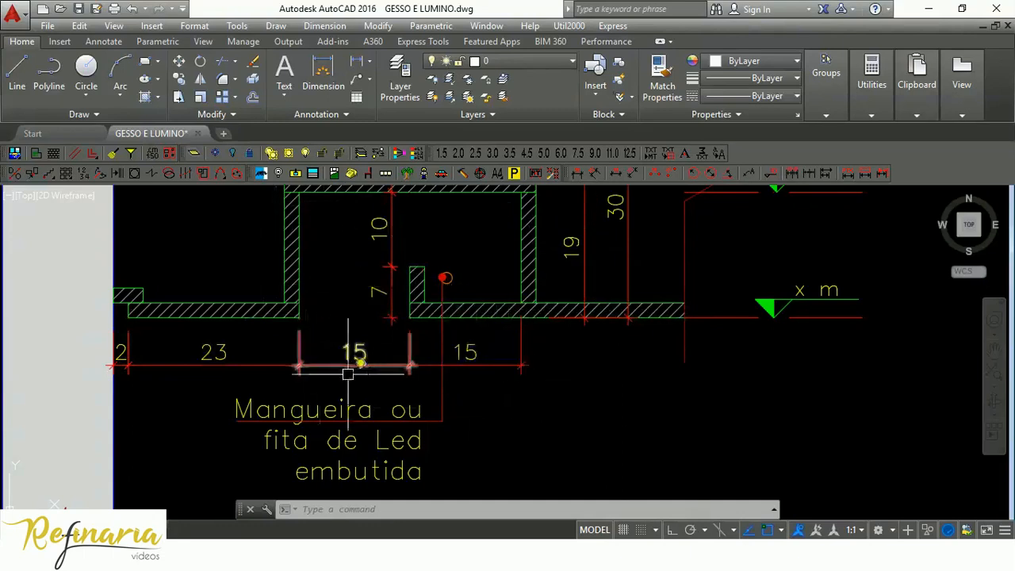
scroll(456, 282, "down", 2)
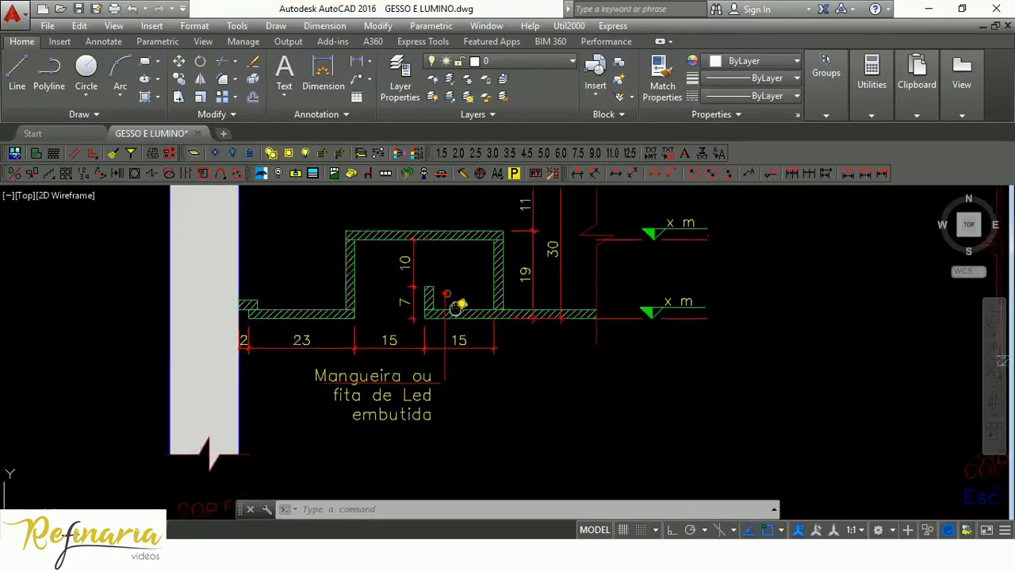
scroll(451, 306, "up", 2)
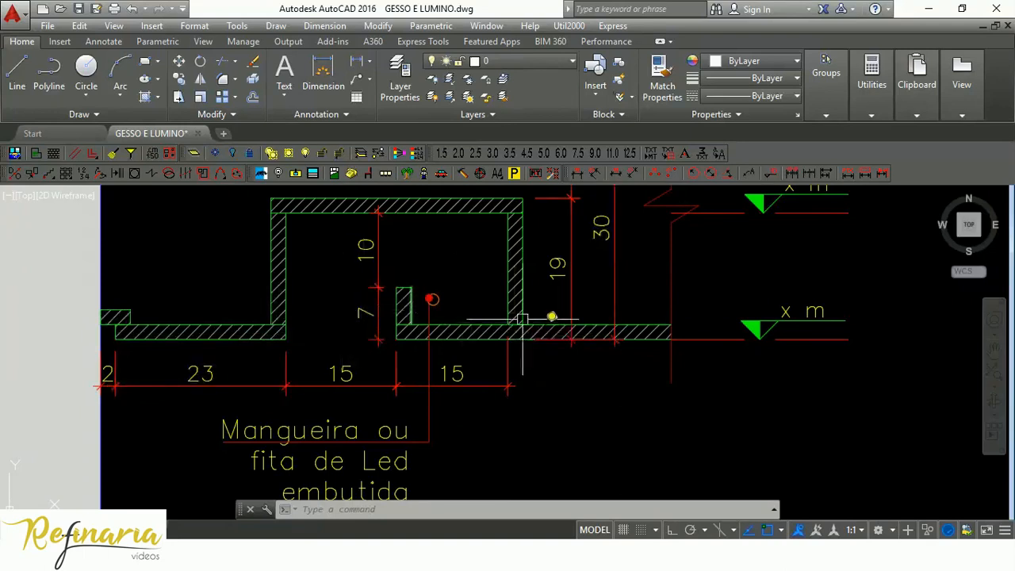
Switch back to SketchUp and place a guide line 15 cm from the first guide, between the two existing ones.
key("alt+Tab")
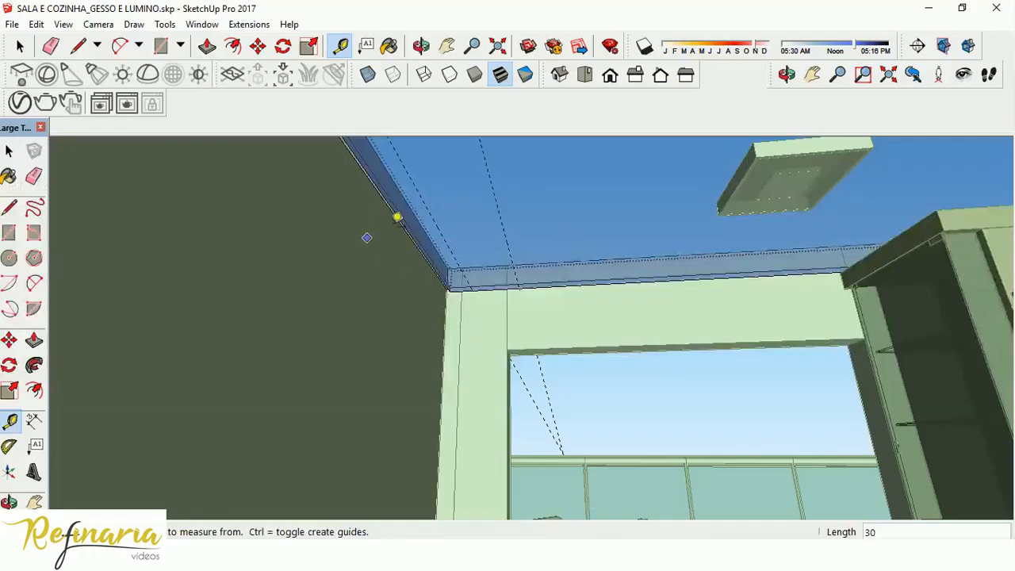
left_click(443, 236)
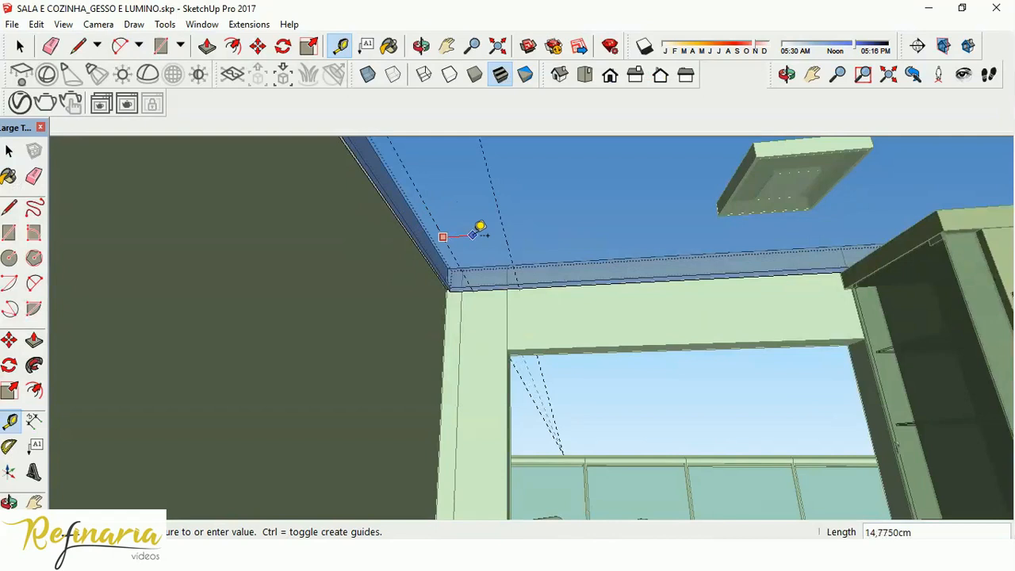
key("Return")
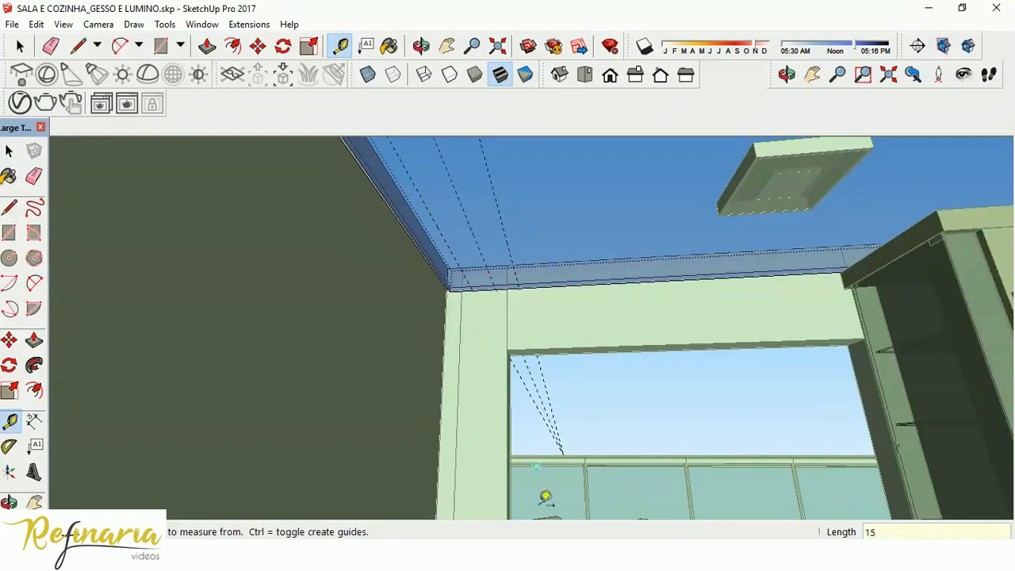
Measure from the guide nearest the wall across the ceiling to the farthest guide.
key("alt+Tab")
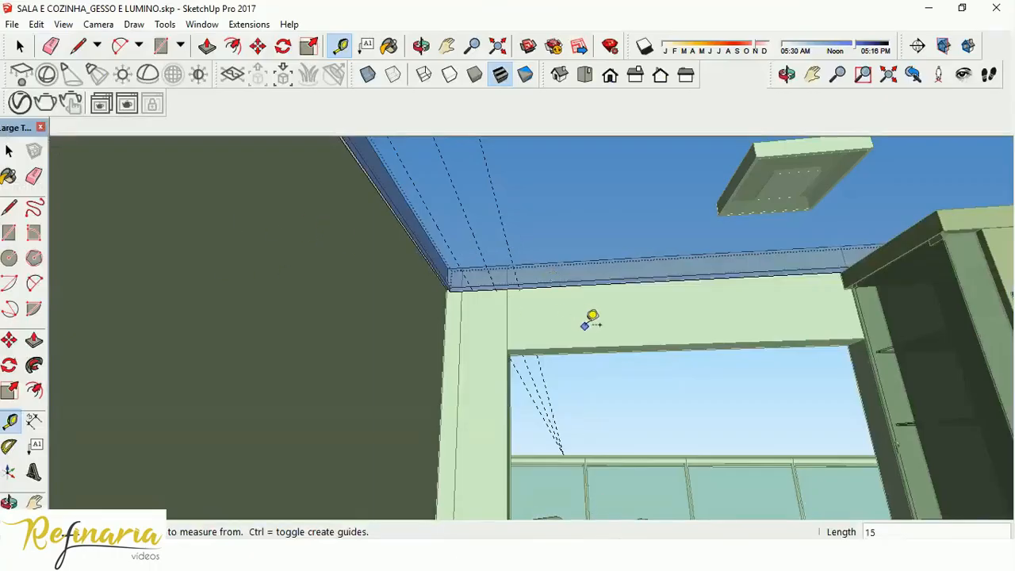
left_click(437, 226)
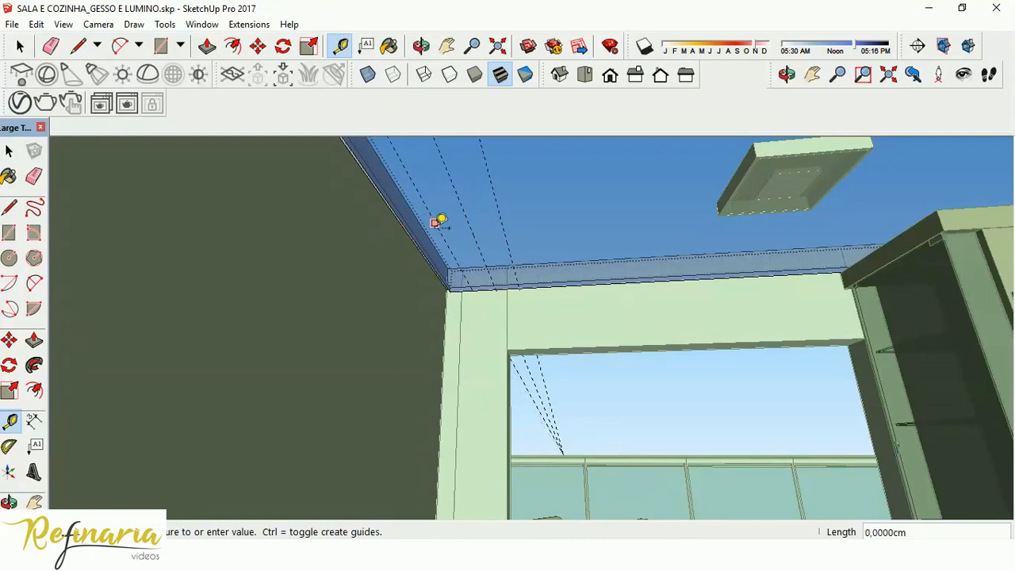
left_click(497, 219)
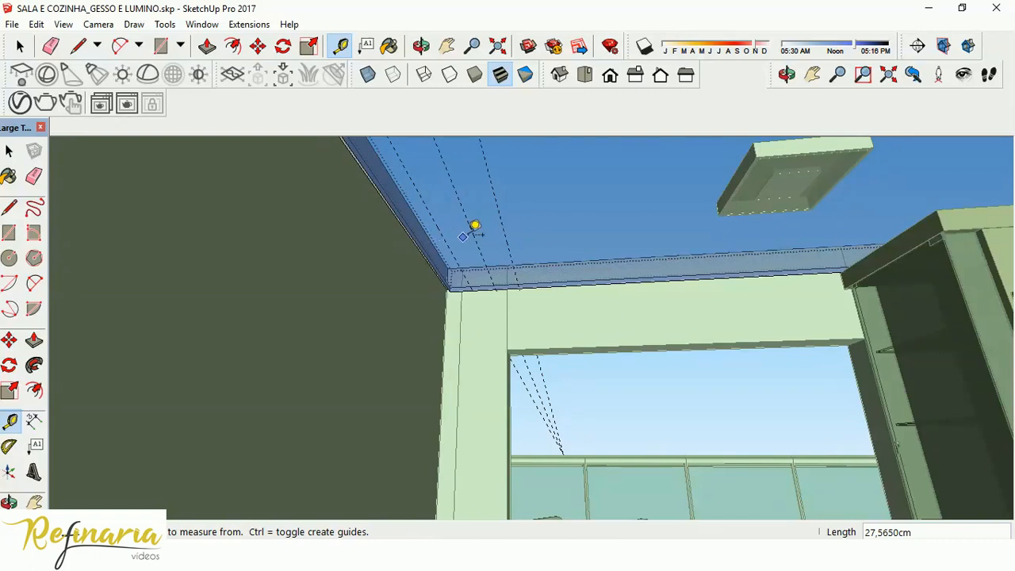
Show the model from the top in parallel projection.
left_click(584, 75)
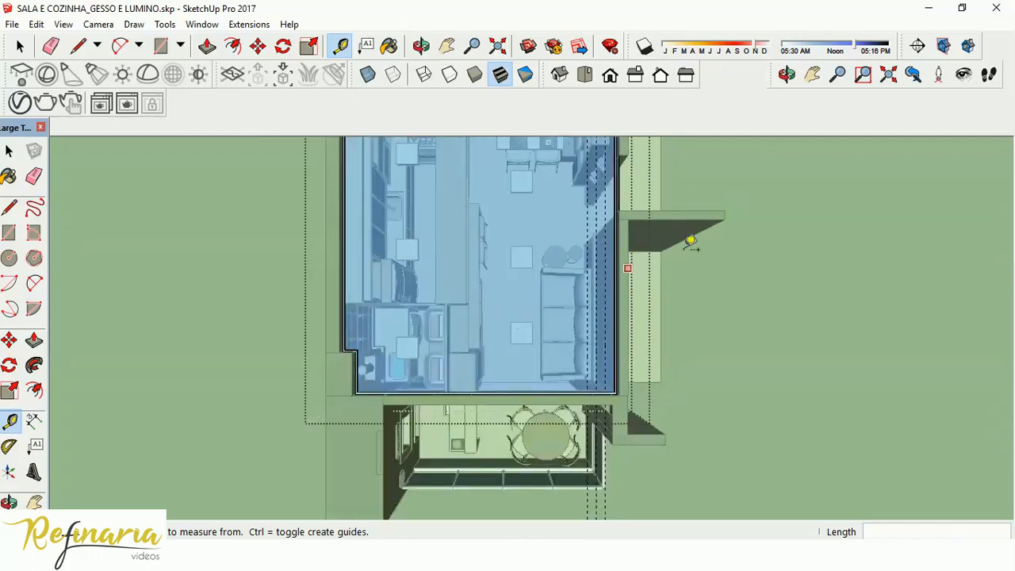
scroll(616, 261, "up", 2)
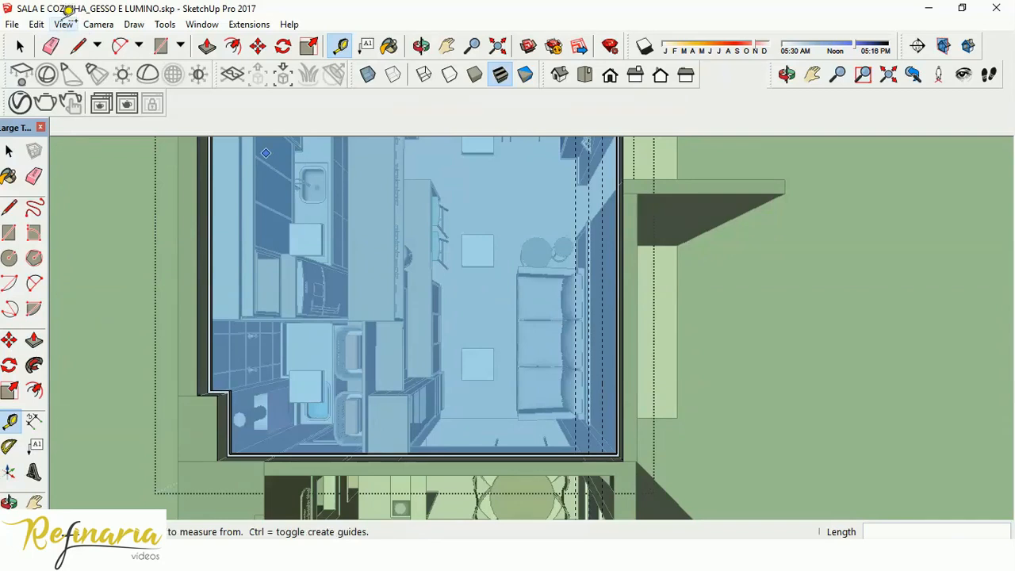
left_click(66, 20)
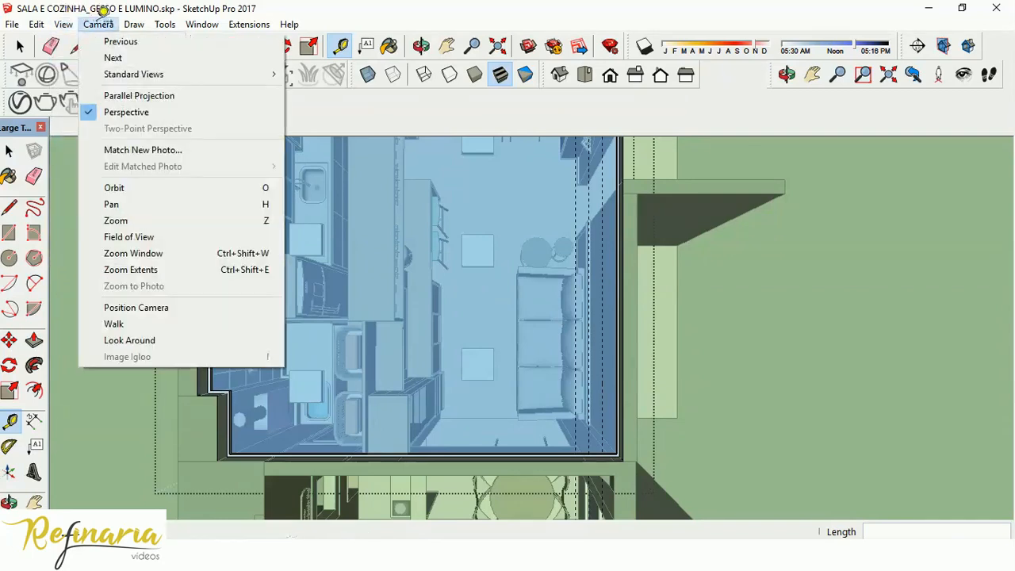
left_click(135, 95)
scroll(359, 264, "down", 2)
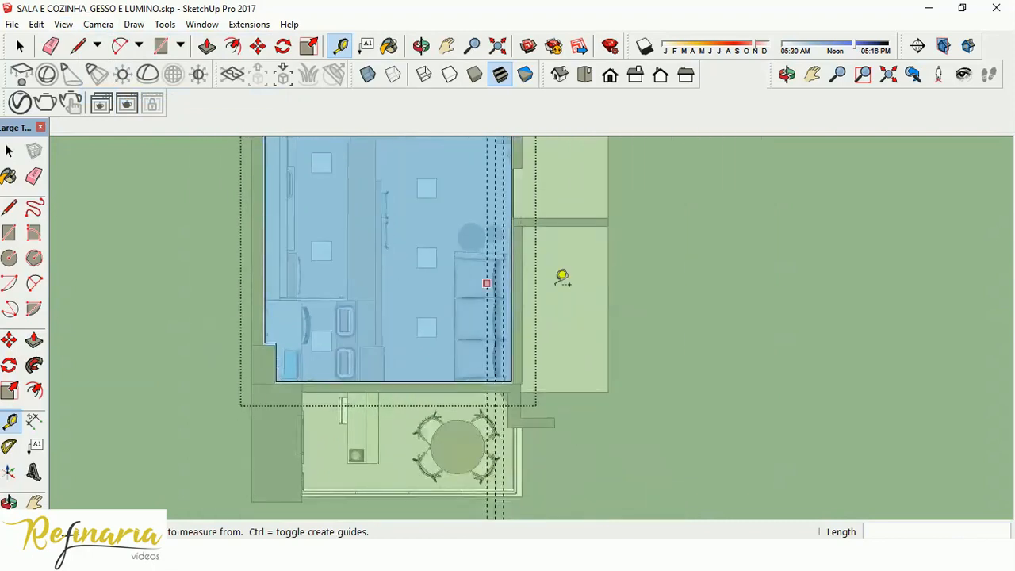
Draw a narrow rectangle about 252 by 22 cm on the ceiling along the middle guide over the sofa.
scroll(562, 279, "up", 2)
scroll(451, 187, "up", 2)
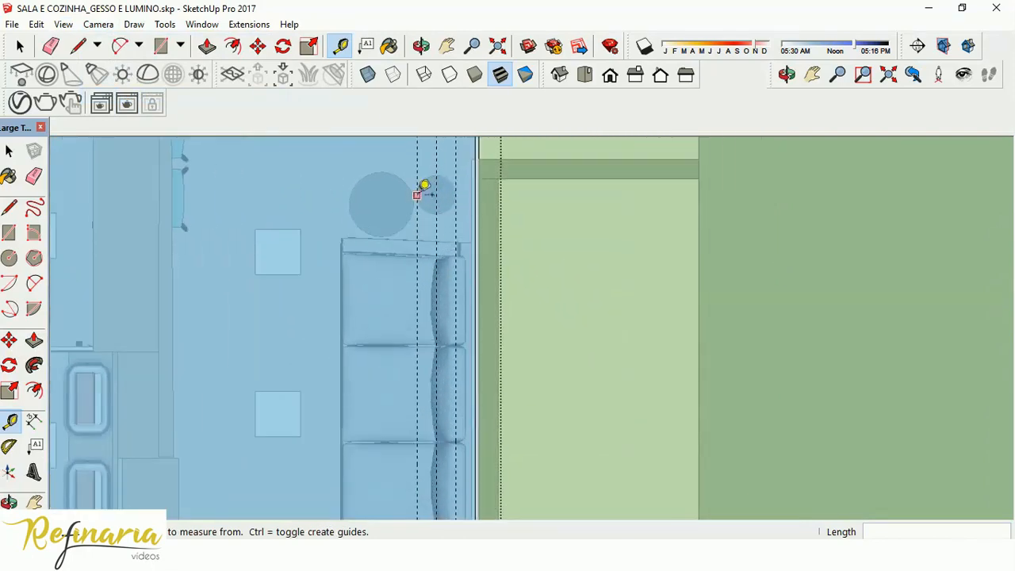
scroll(404, 186, "down", 2)
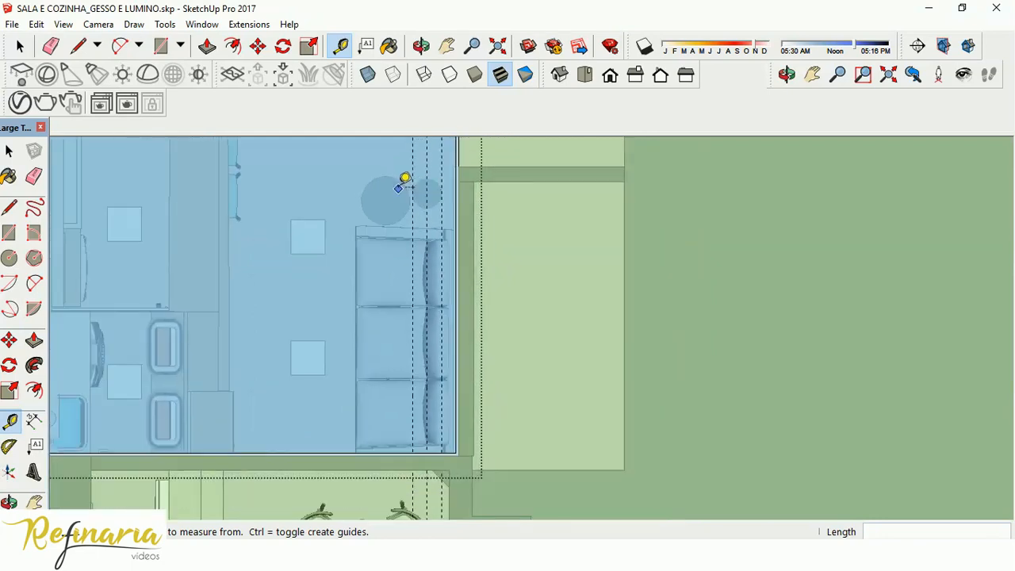
left_click(160, 45)
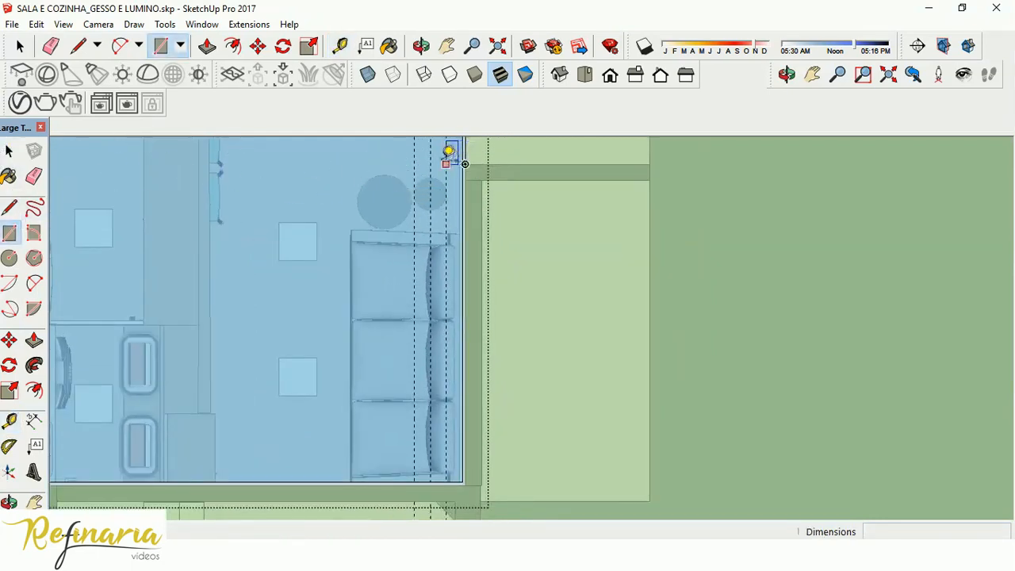
left_click(430, 163)
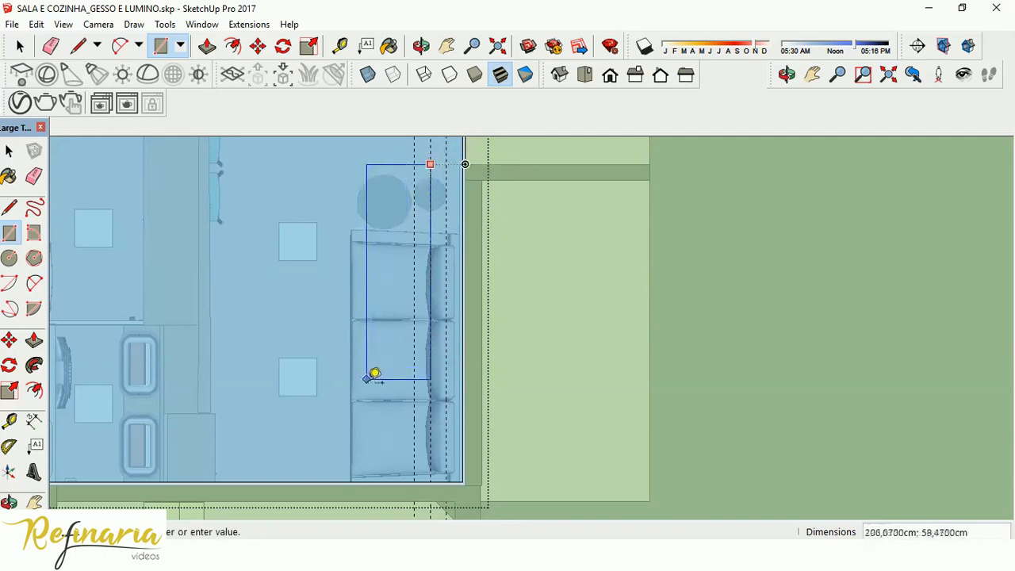
left_click(413, 422)
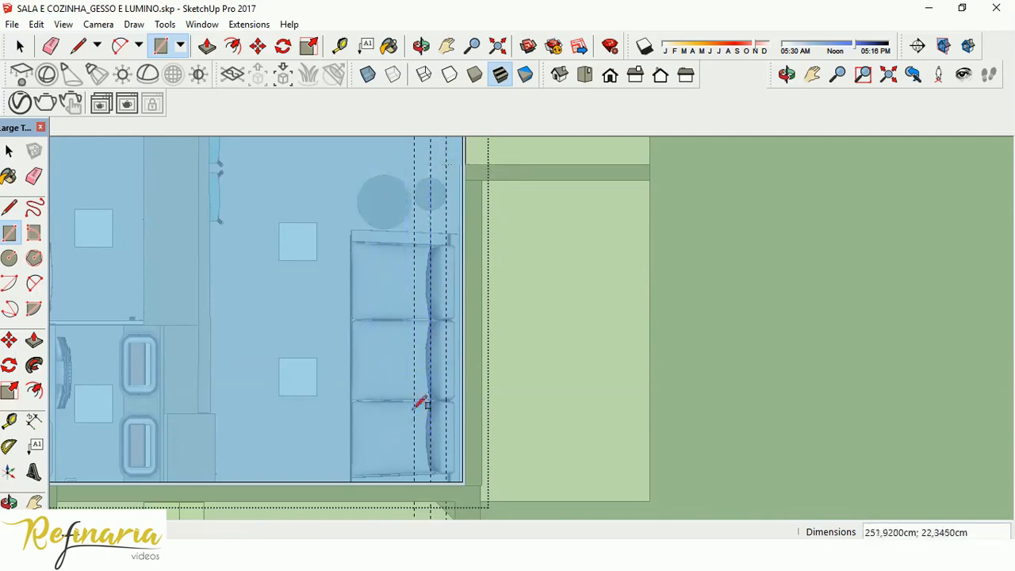
Draw a rectangle about 278 by 30 cm on the ceiling between the two outer guides over the sofa.
left_click(446, 164)
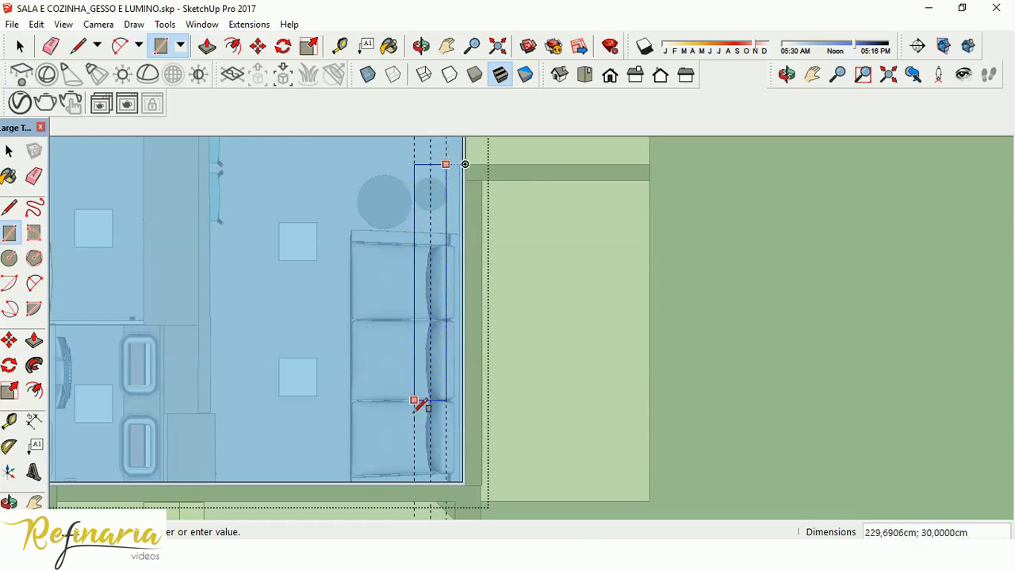
left_click(413, 461)
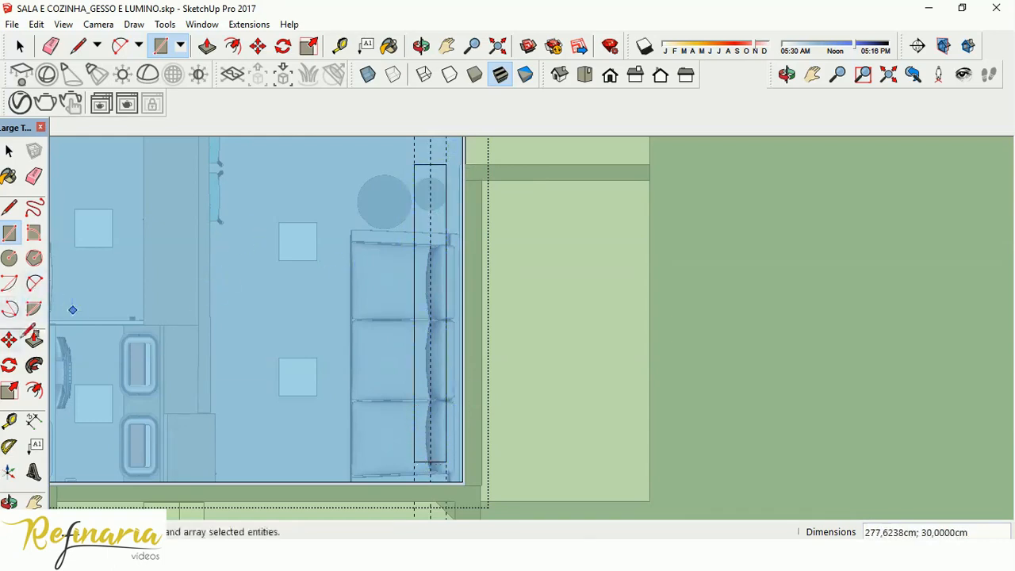
left_click(35, 339)
Return the camera to perspective and view the ceiling rectangle from below, inside the living room.
scroll(442, 220, "up", 5)
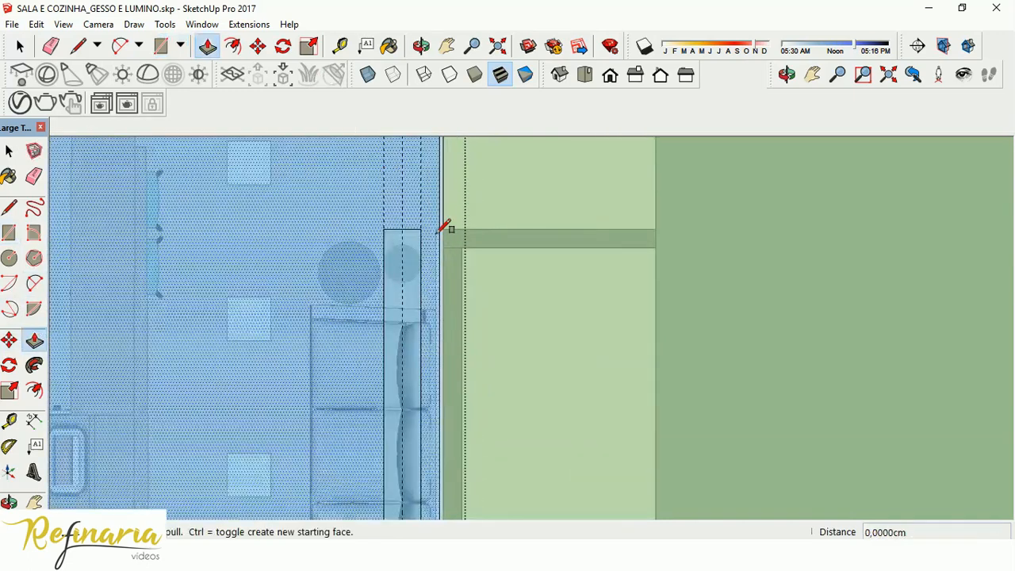
scroll(435, 202, "down", 8)
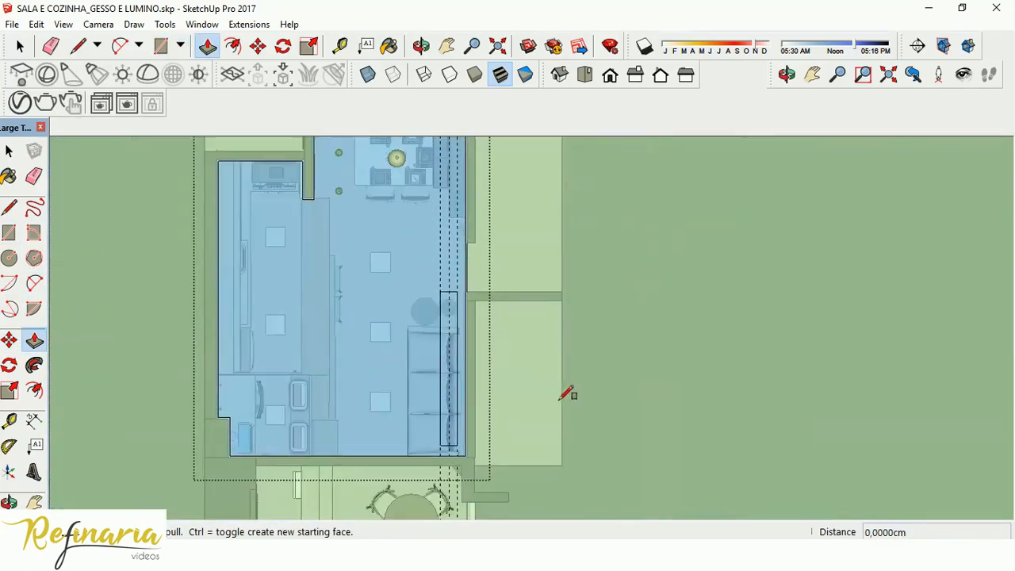
scroll(516, 357, "up", 2)
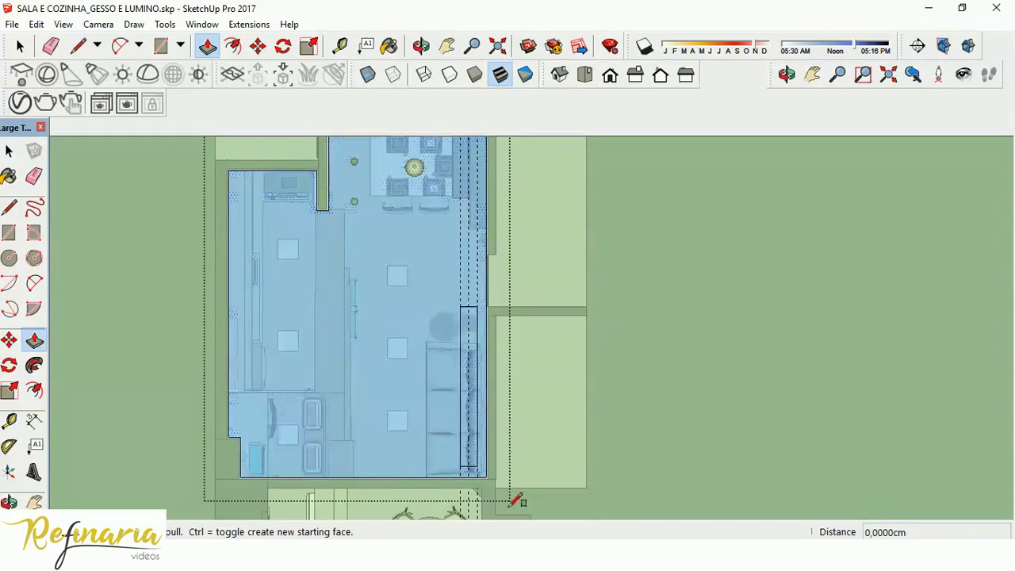
scroll(516, 499, "up", 5)
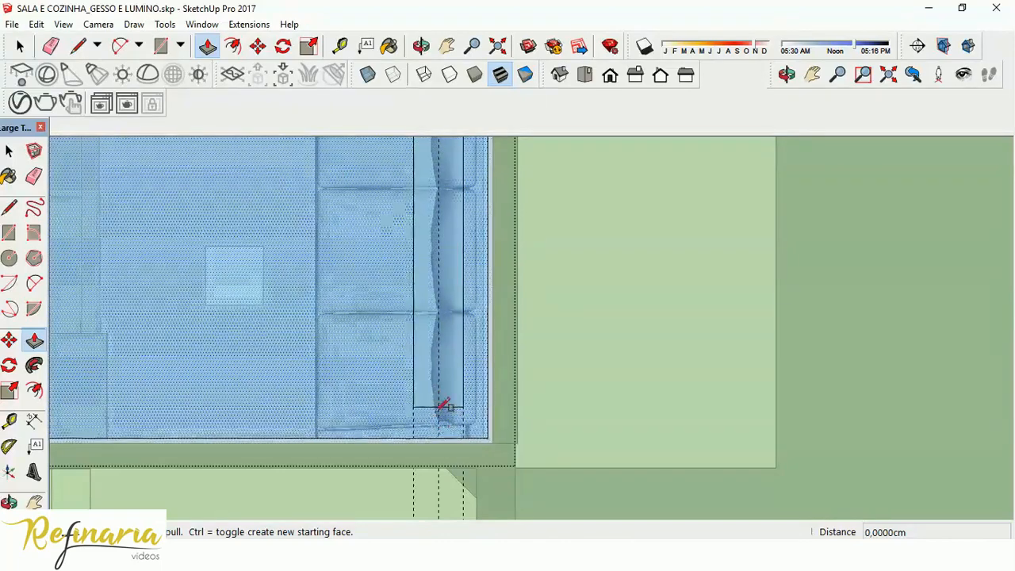
scroll(492, 382, "down", 4)
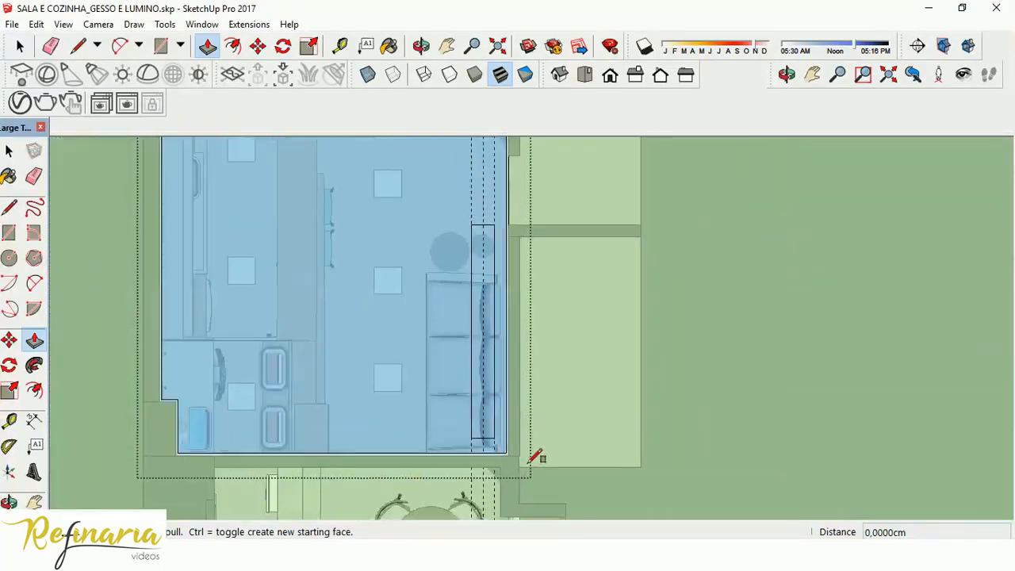
scroll(512, 246, "up", 5)
scroll(523, 254, "down", 3)
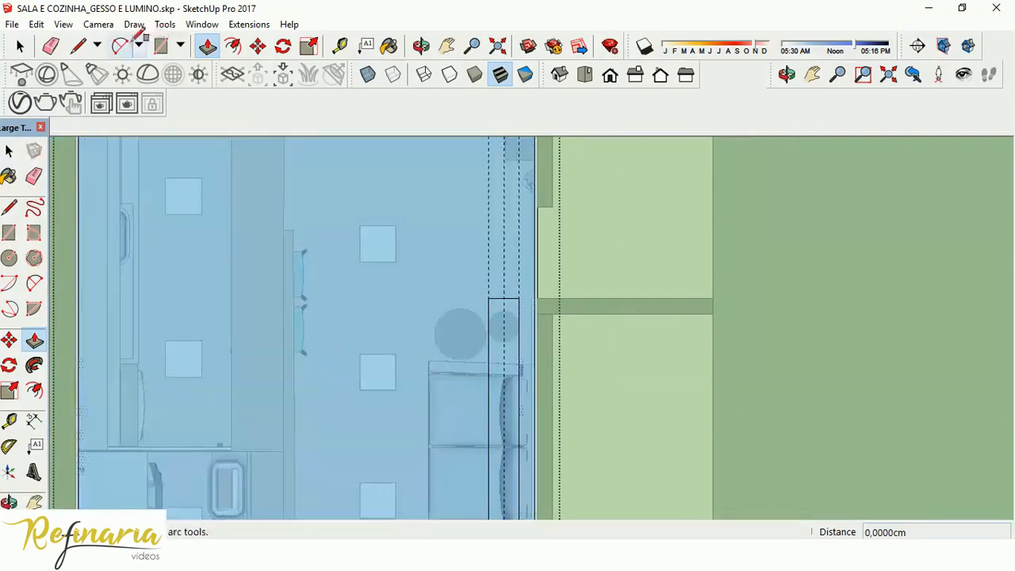
left_click(99, 23)
left_click(126, 112)
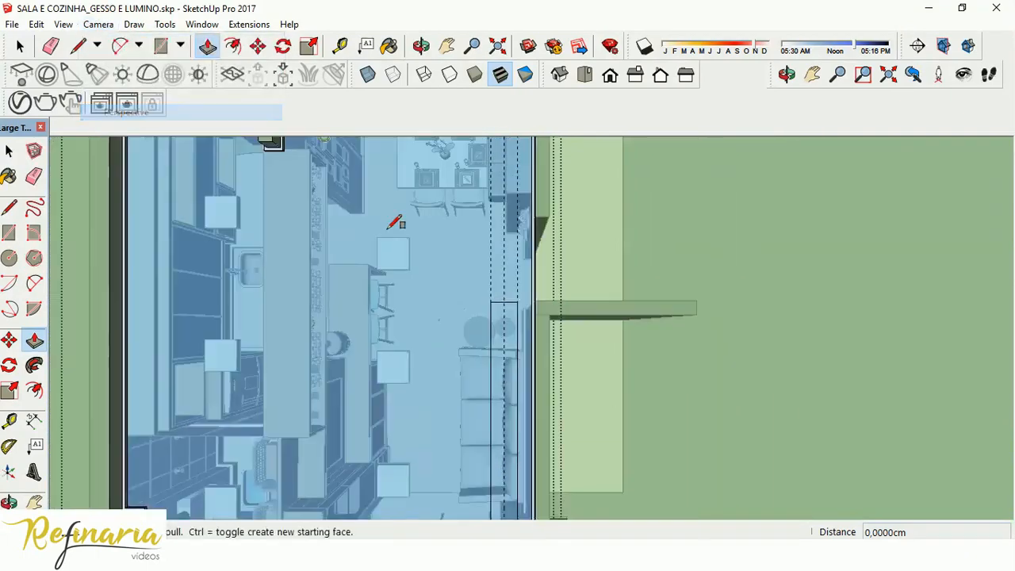
scroll(539, 318, "down", 3)
middle_click_drag(539, 317, 523, 119)
scroll(504, 447, "up", 3)
scroll(508, 460, "up", 2)
middle_click_drag(526, 482, 557, 360)
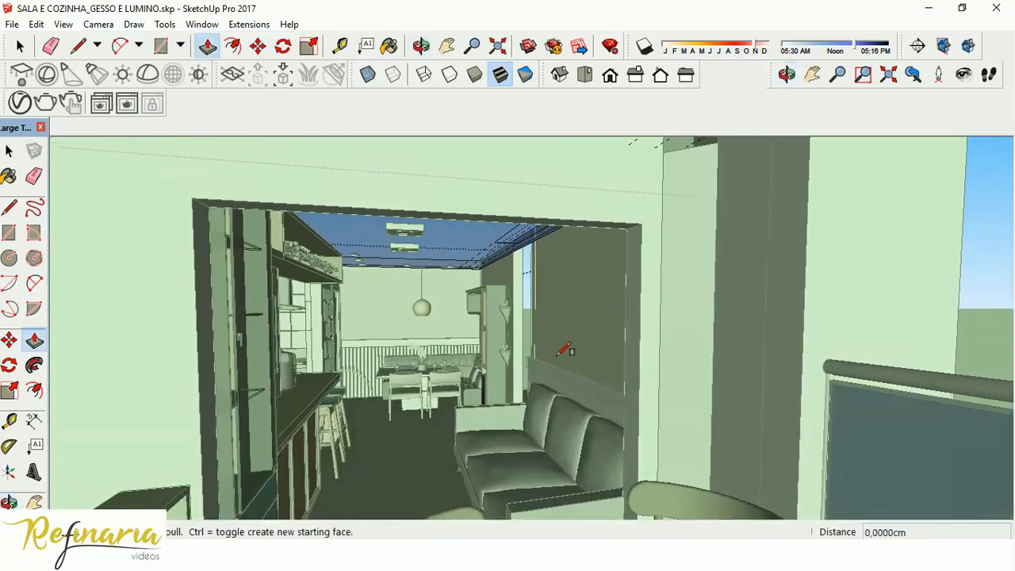
scroll(532, 238, "up", 5)
scroll(490, 215, "up", 2)
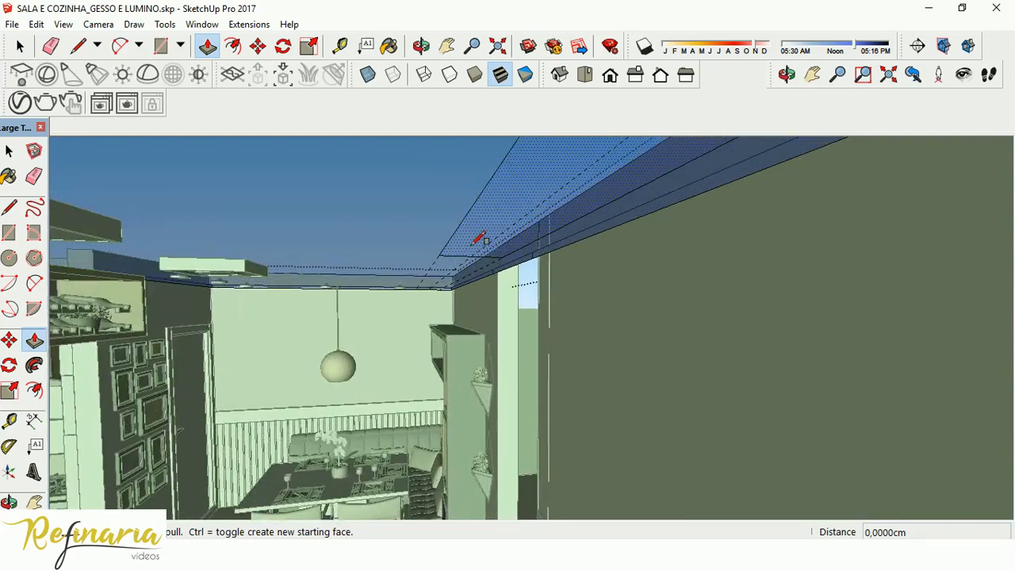
Draw a line about 278 cm long along the middle guide, splitting the ceiling rectangle lengthwise into two strips.
left_click(10, 208)
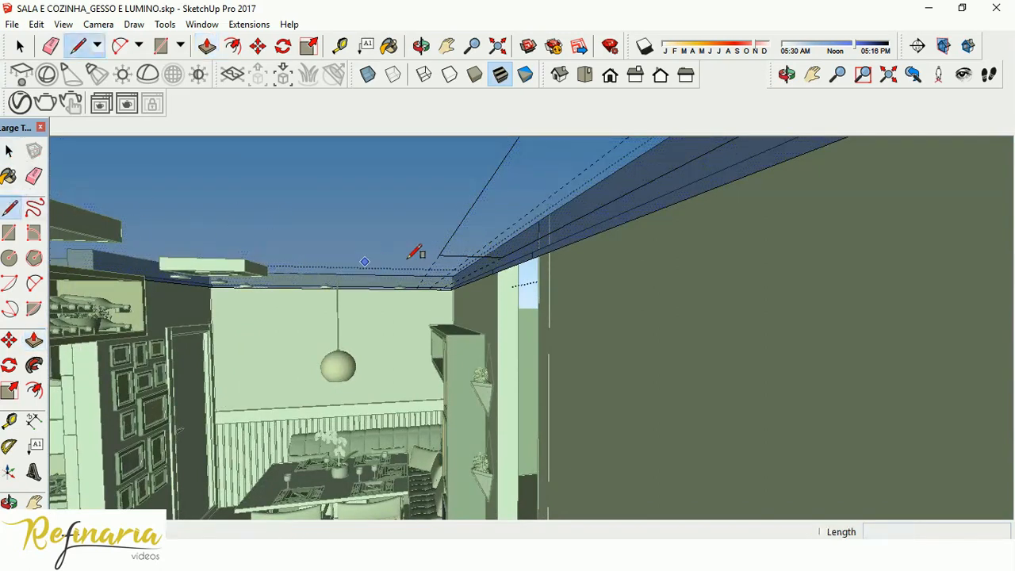
left_click(471, 256)
middle_click_drag(362, 245, 479, 283)
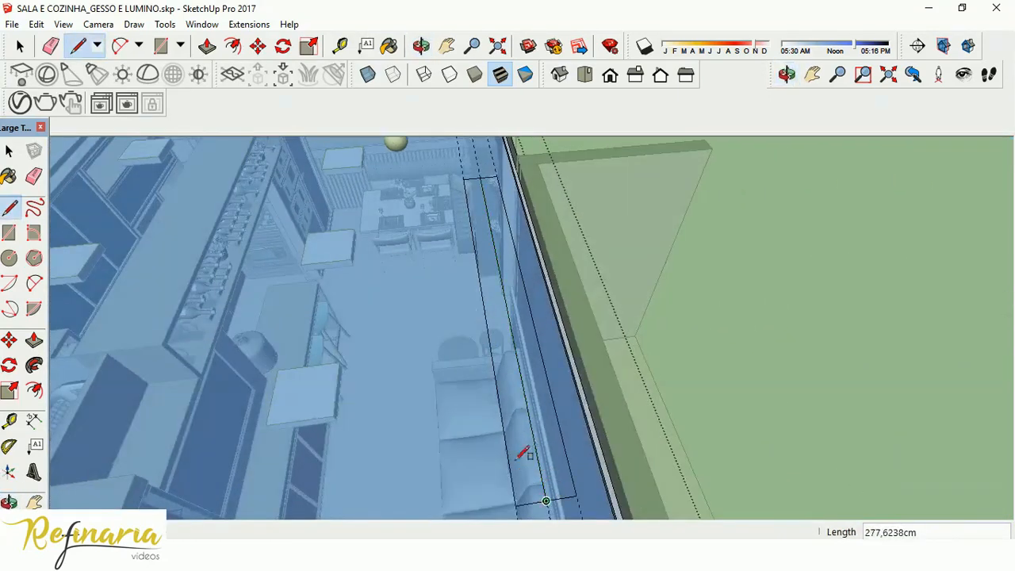
Push the wall-side strip 15 cm up into the ceiling to form the recessed slot.
left_click(34, 341)
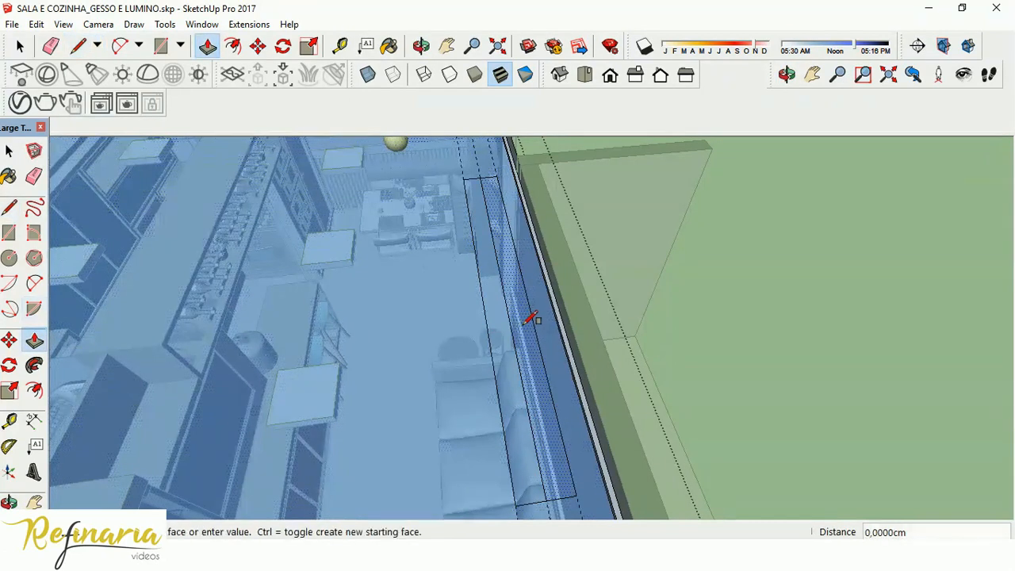
middle_click_drag(527, 308, 552, 68)
scroll(469, 300, "up", 5)
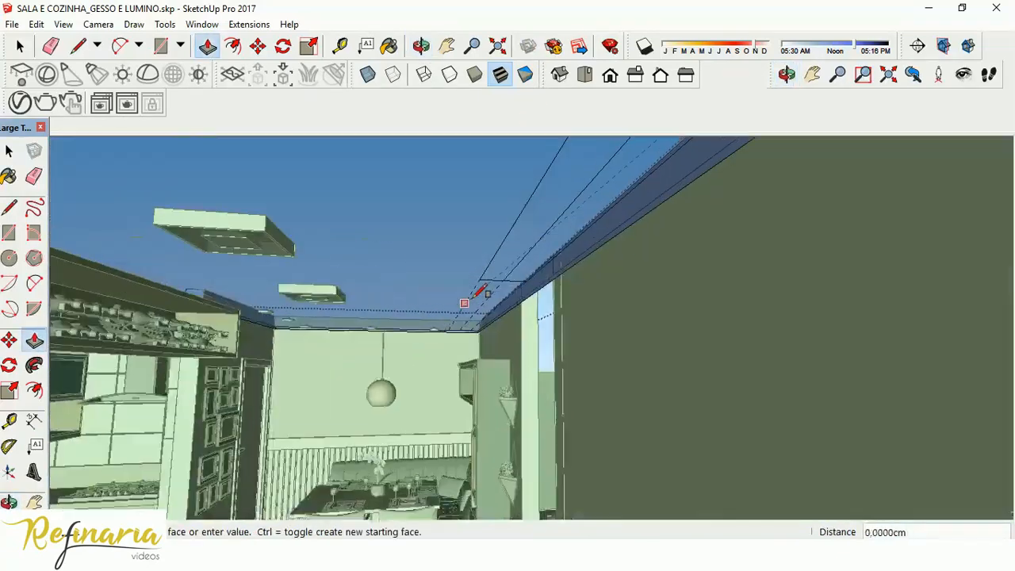
middle_click_drag(474, 224, 486, 420)
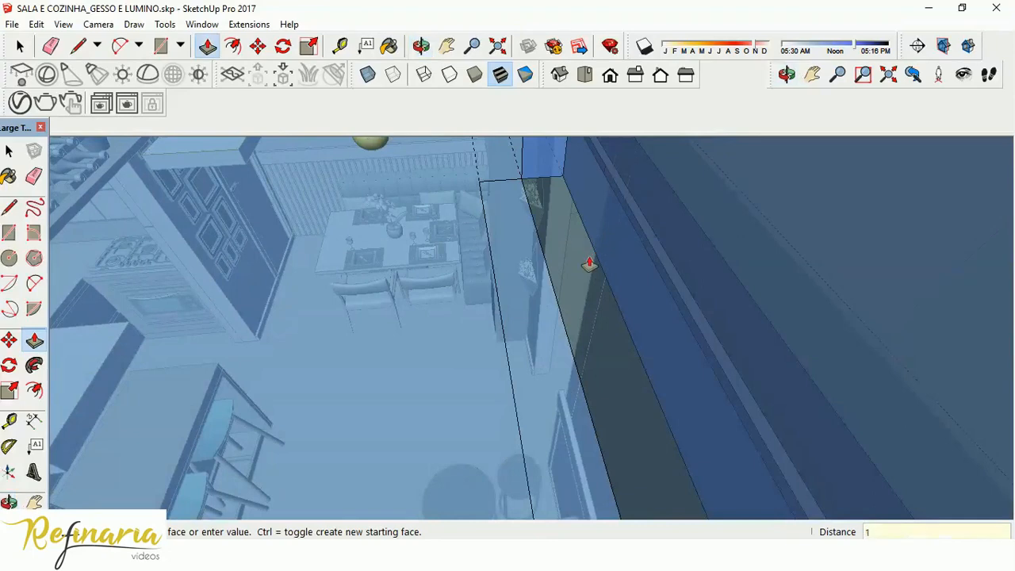
middle_click_drag(671, 285, 386, 150, "shift")
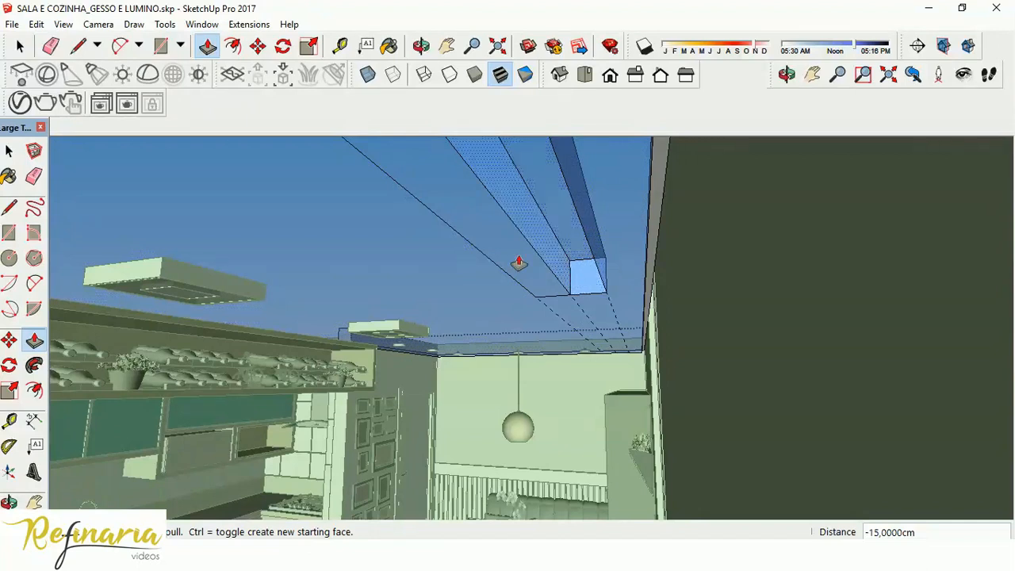
Select all the connected ceiling geometry and paint it with the white Color M00 material.
left_click(14, 151)
double_click(371, 256)
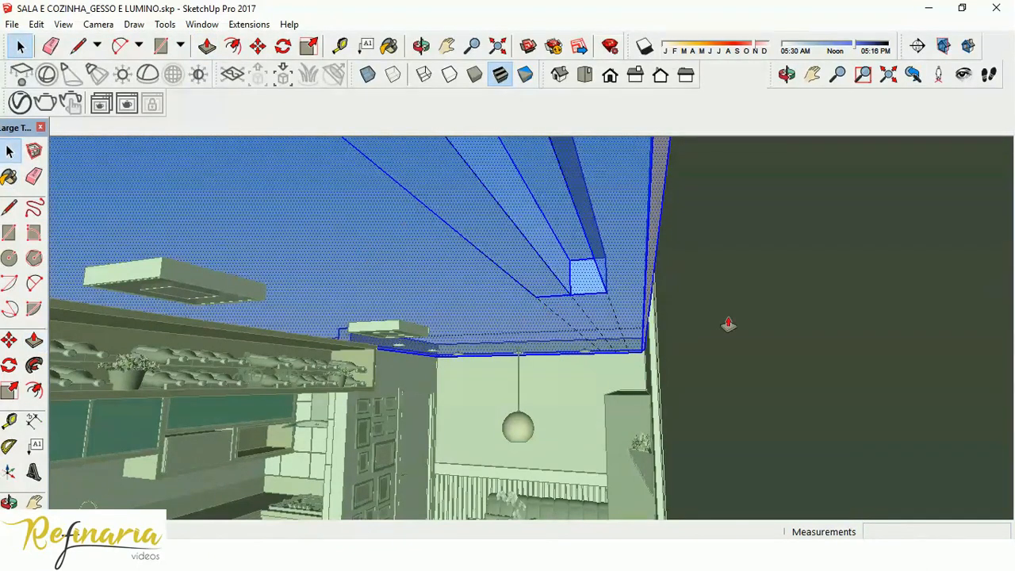
key("b")
left_click(819, 223)
left_click(911, 245)
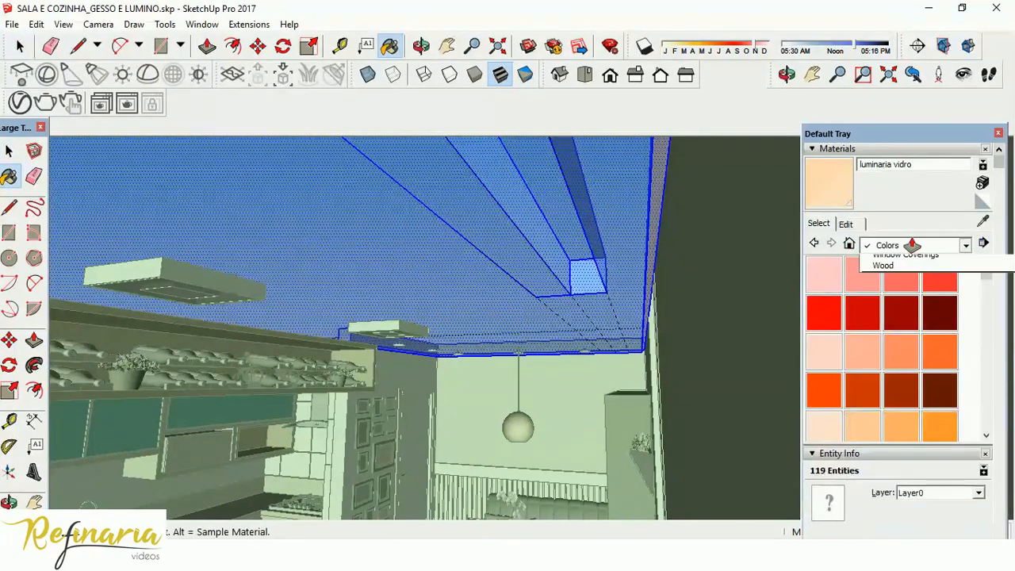
left_click(894, 298)
left_click_drag(986, 274, 995, 409)
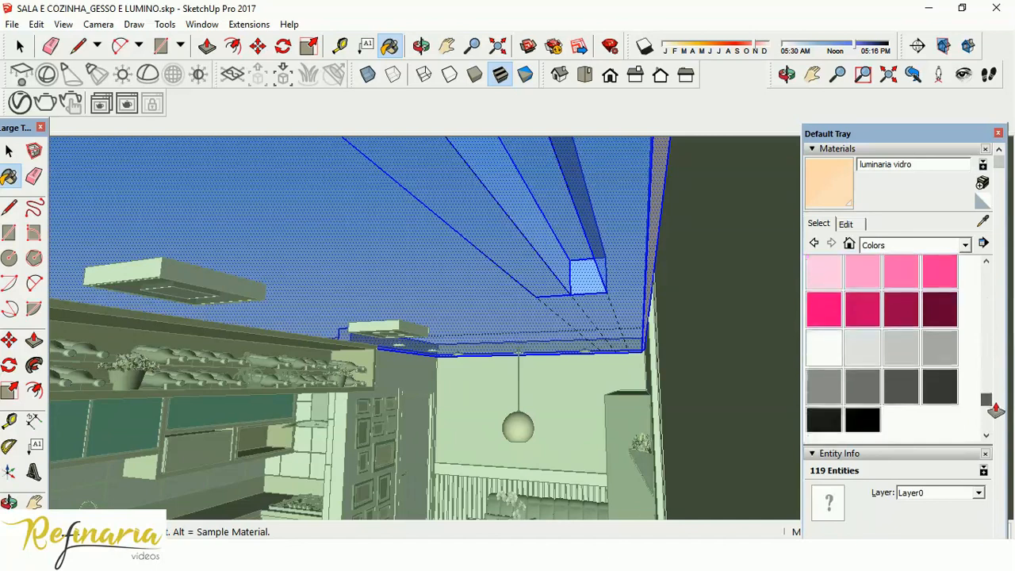
left_click(823, 334)
left_click(607, 317)
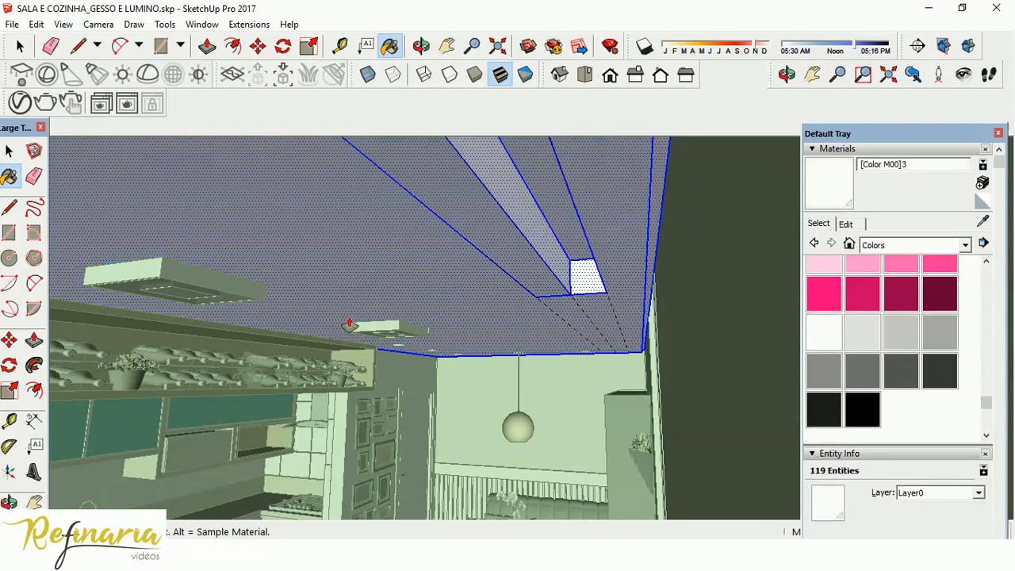
mouse_move(573, 257)
middle_mouse_down()
mouse_move(548, 294)
mouse_move(630, 272)
mouse_move(607, 265)
mouse_move(589, 277)
middle_mouse_up()
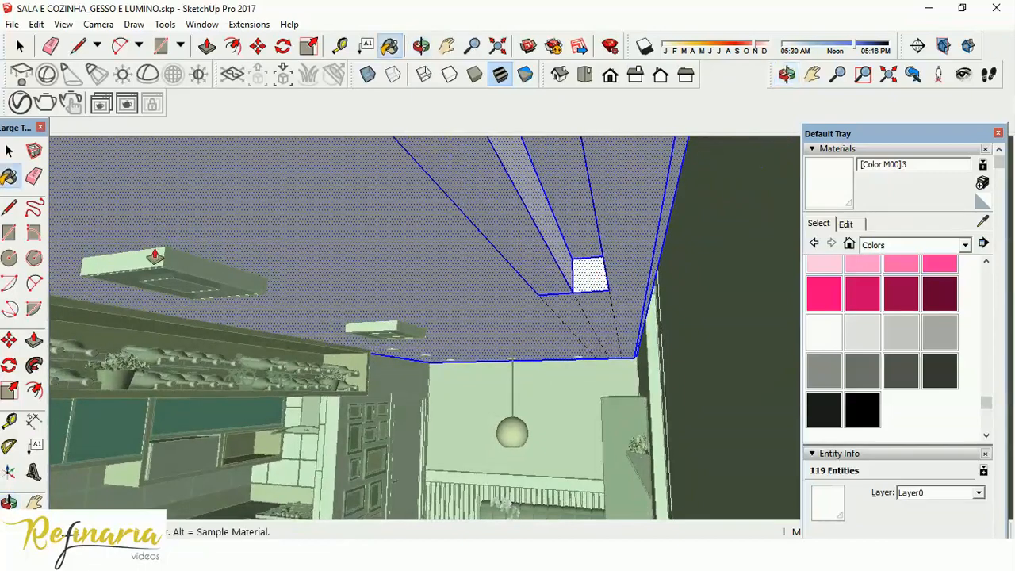
Draw a lengthwise line along the middle of the slot's room-side inner face, dividing it into upper and lower halves.
middle_click_drag(357, 262, 411, 286)
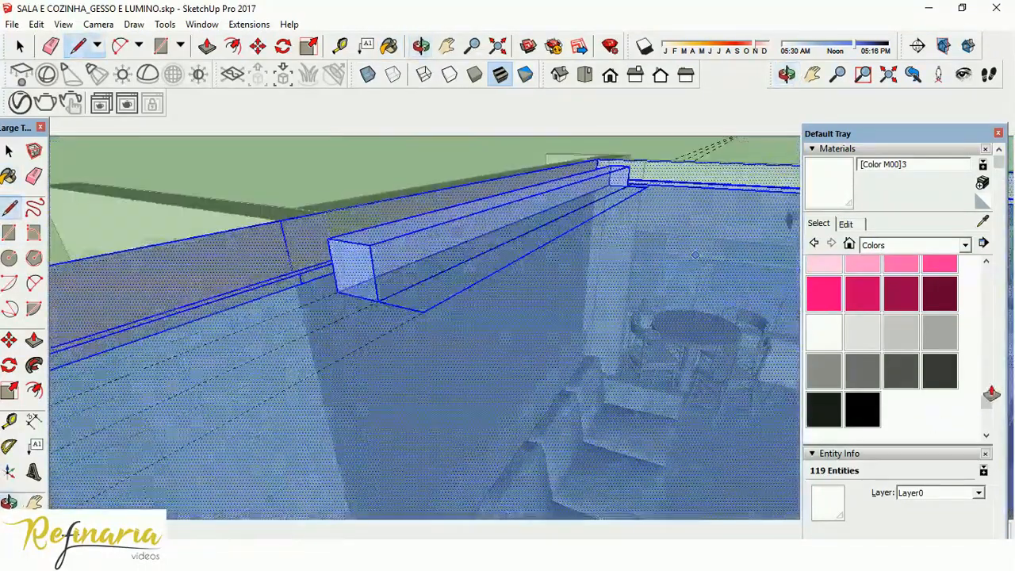
left_click(373, 274)
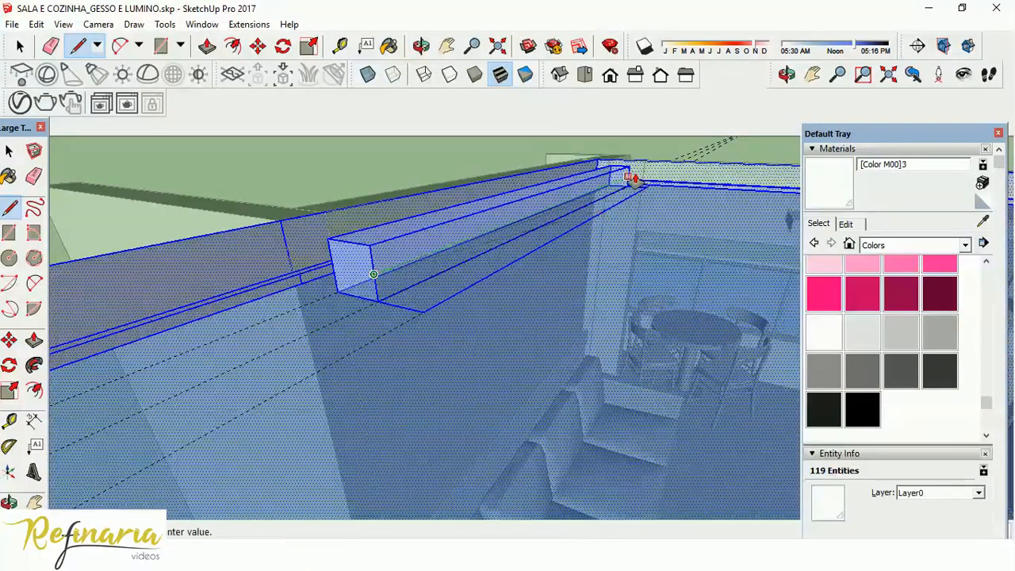
middle_click_drag(464, 242, 721, 254)
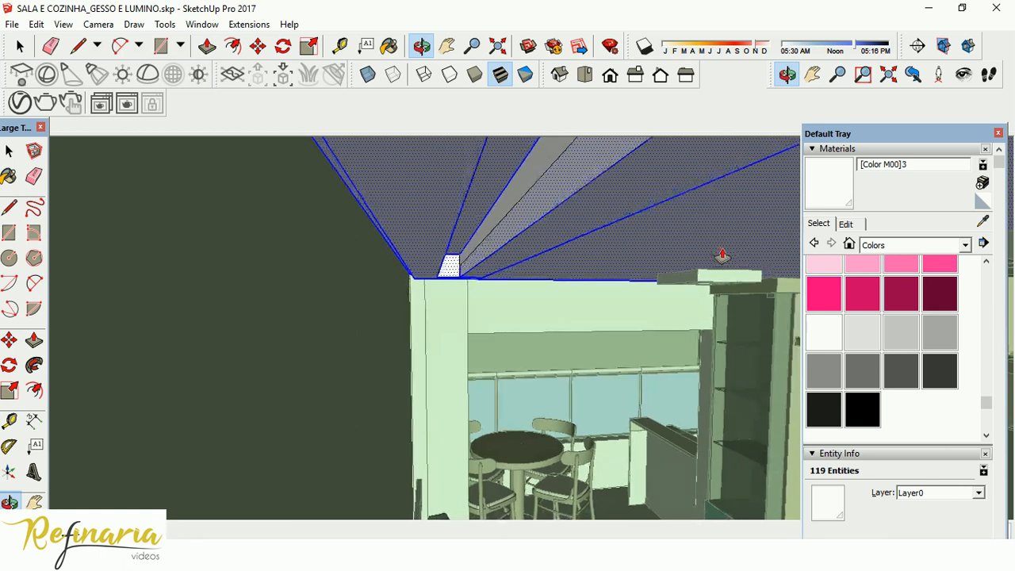
scroll(475, 236, "up", 3)
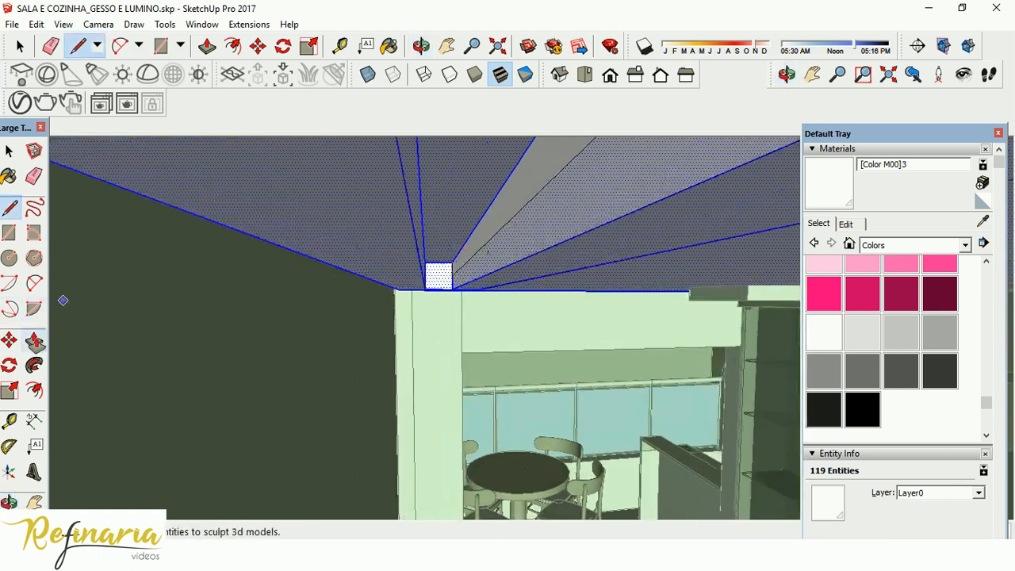
Push the upper half of the slot's room-side face inward to widen the cavity and leave a ledge below.
left_click(35, 341)
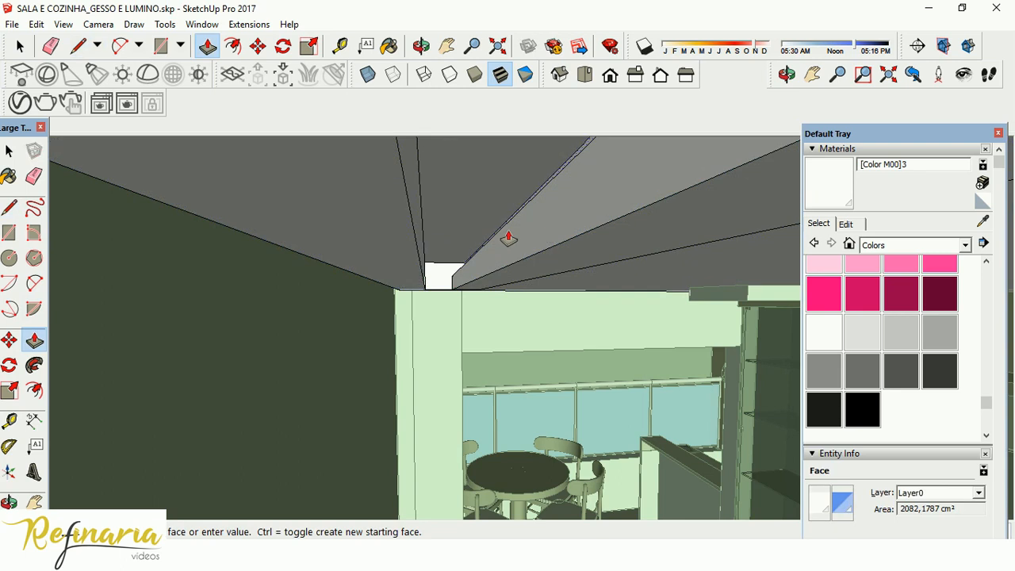
middle_click_drag(500, 249, 492, 286)
scroll(428, 214, "down", 10)
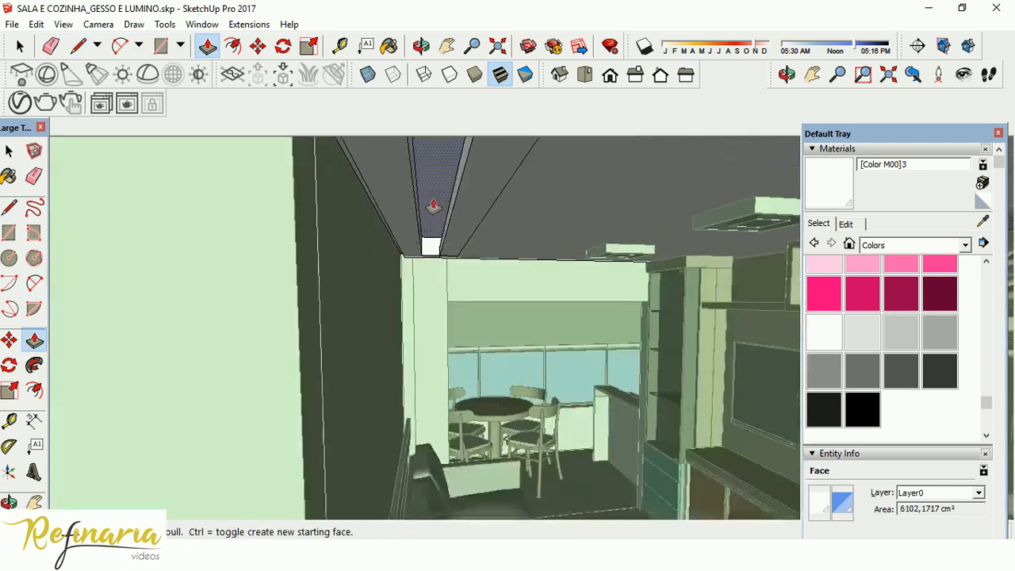
scroll(491, 248, "down", 8)
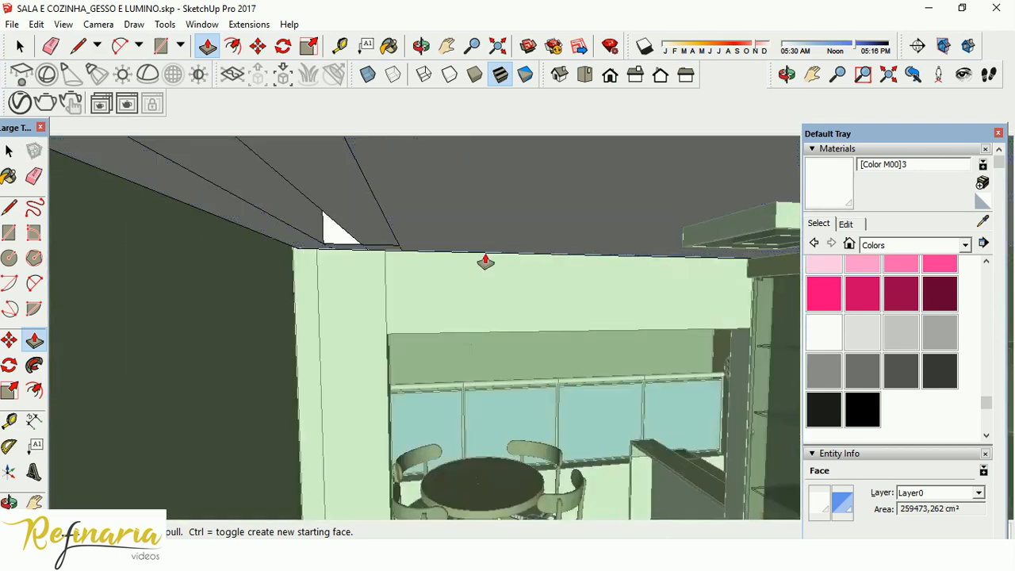
Place a guide line on top of the slot's ledge, parallel to its inner edge.
middle_click_drag(485, 262, 528, 296)
scroll(314, 237, "up", 3)
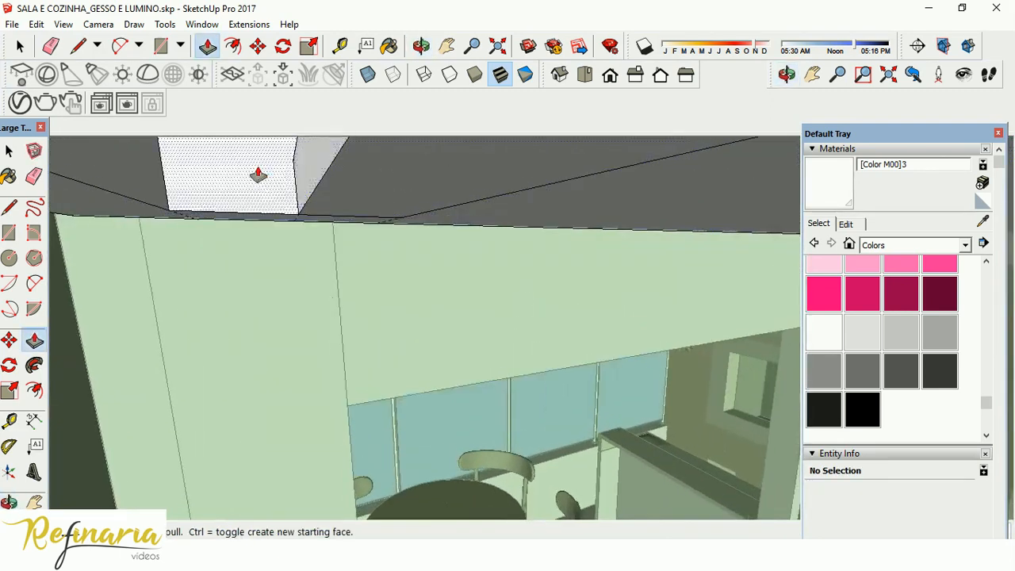
left_click(266, 234)
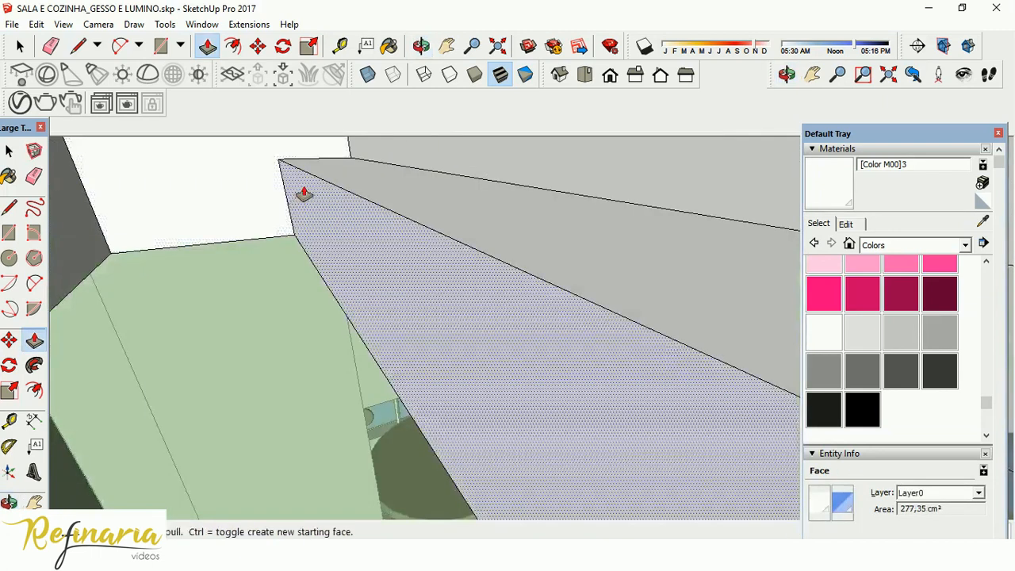
left_click(344, 201)
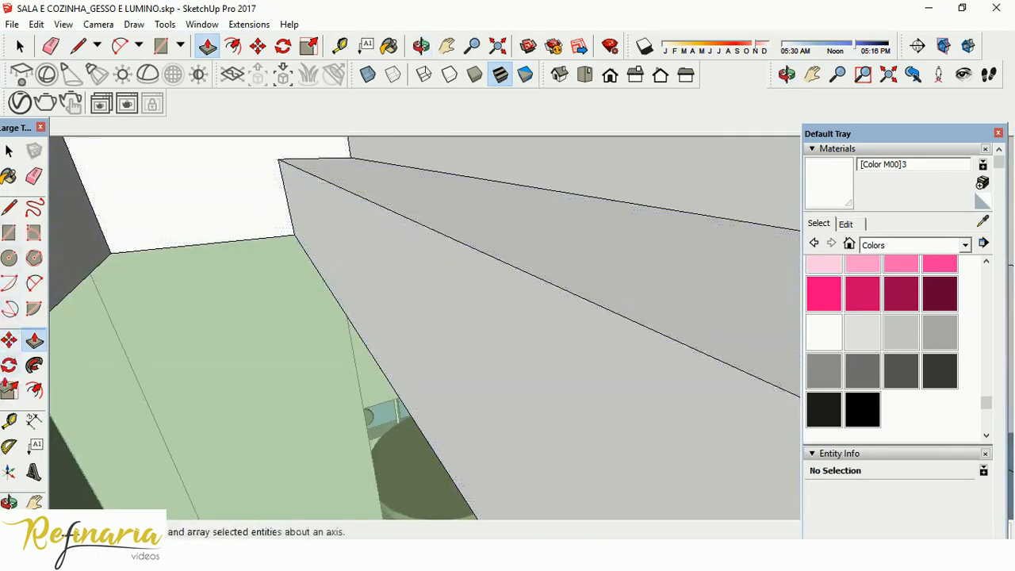
left_click(9, 426)
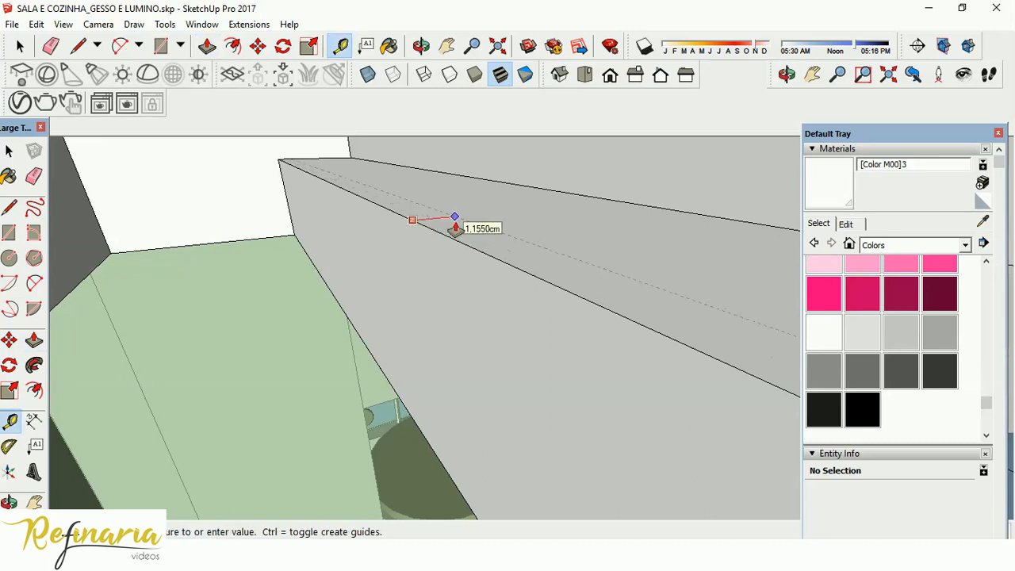
left_click(461, 212)
middle_click_drag(442, 168, 530, 161)
Switch to AutoCAD and check the ledge and lip dimensions in the LED slot section detail.
left_click(10, 203)
scroll(175, 150, "up", 2)
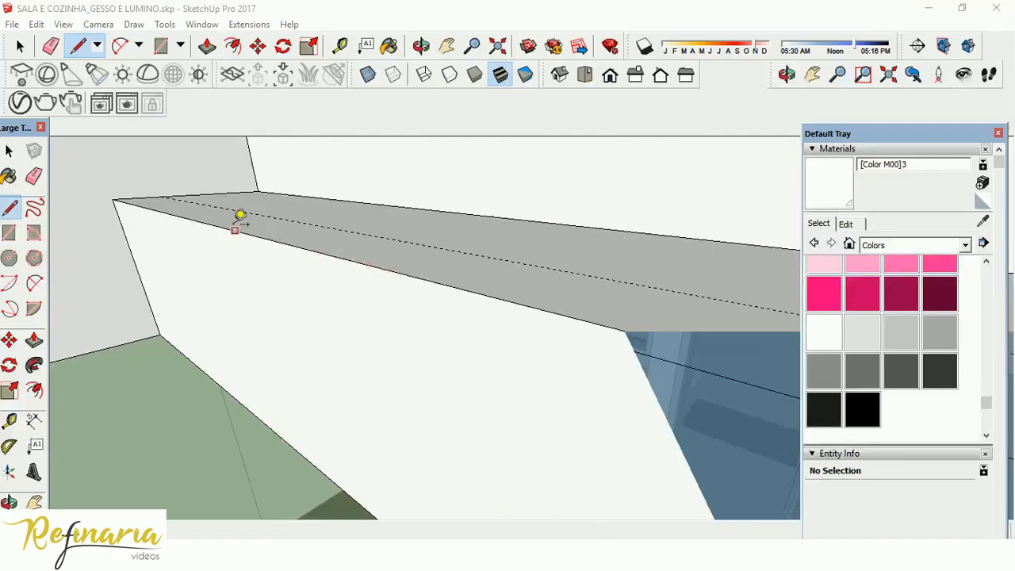
scroll(190, 198, "up", 3)
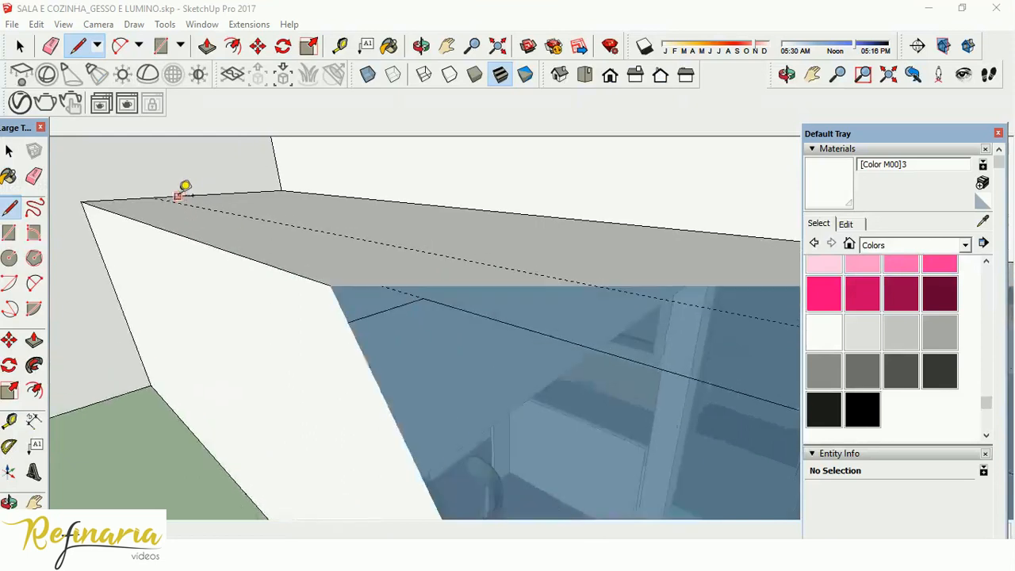
Draw a lengthwise line over the guide on top of the slot's ledge, splitting it into two strips.
left_click(155, 199)
mouse_move(247, 241)
middle_mouse_down()
mouse_move(536, 274)
mouse_move(716, 217)
mouse_move(720, 195)
mouse_move(663, 225)
middle_mouse_up()
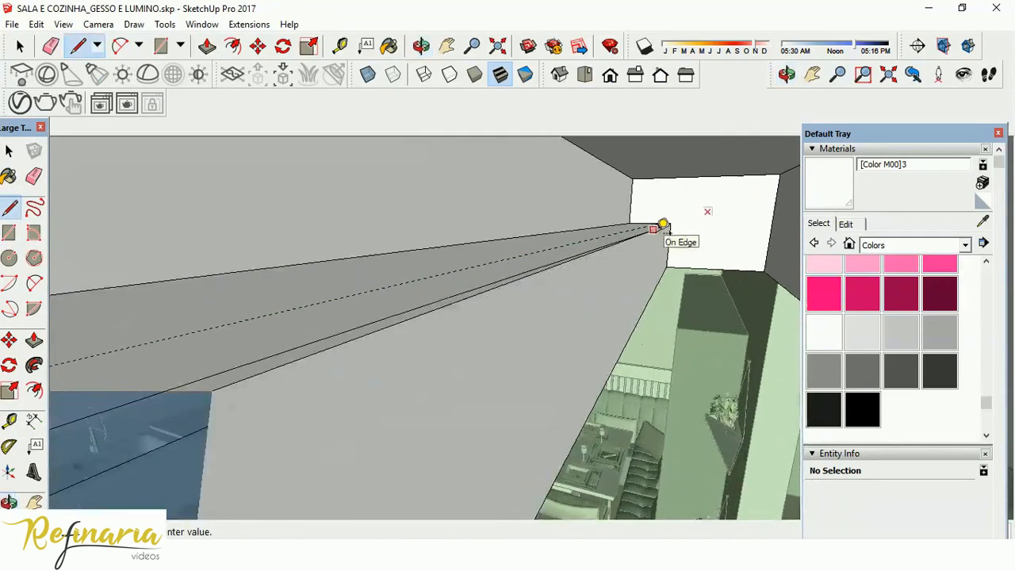
scroll(664, 213, "up", 3)
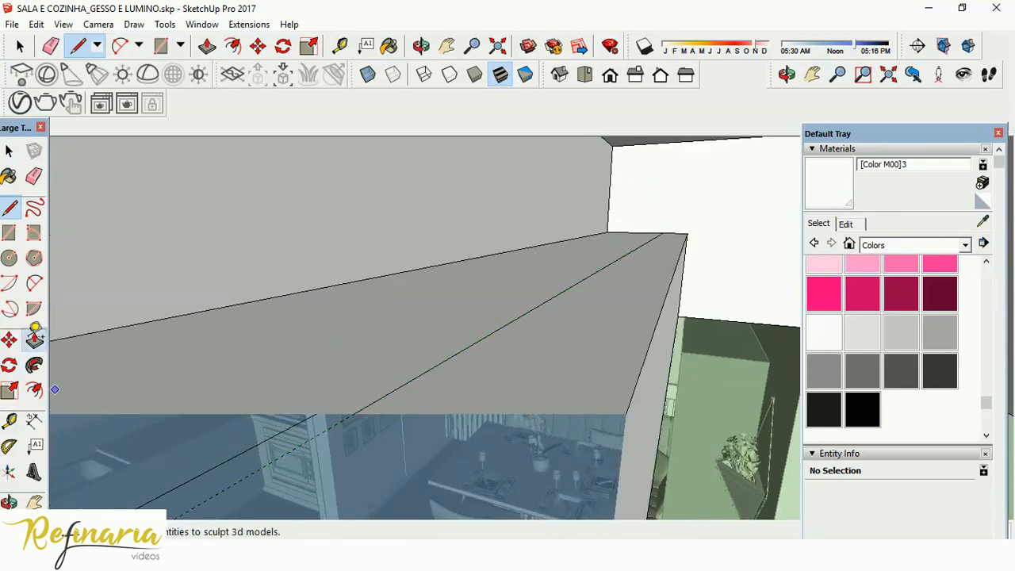
Pull the ledge's strip beside the slot opening upward to form the lip.
left_click(35, 339)
left_click_drag(543, 304, 543, 287)
middle_click_drag(543, 287, 317, 231)
Erase the leftover edges and the loose guide beside the LED slot on the ceiling's underside.
key("space")
middle_click_drag(249, 167, 373, 285)
mouse_move(426, 262)
middle_mouse_down()
mouse_move(399, 254)
mouse_move(410, 256)
mouse_move(387, 269)
mouse_move(367, 247)
mouse_move(347, 283)
mouse_move(342, 272)
mouse_move(367, 251)
mouse_move(328, 206)
mouse_move(418, 228)
mouse_move(399, 225)
mouse_move(416, 249)
middle_mouse_up()
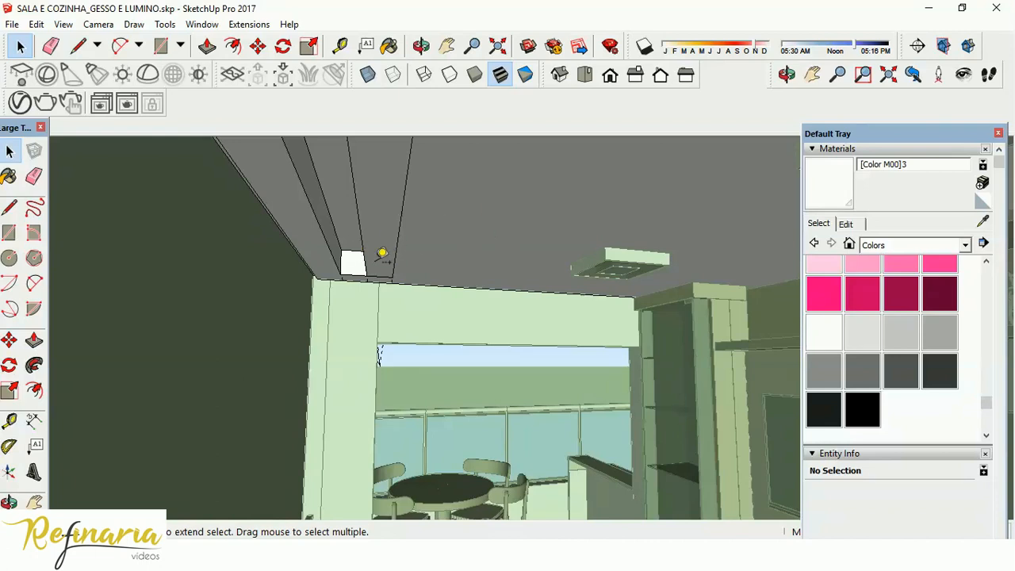
left_click(401, 253)
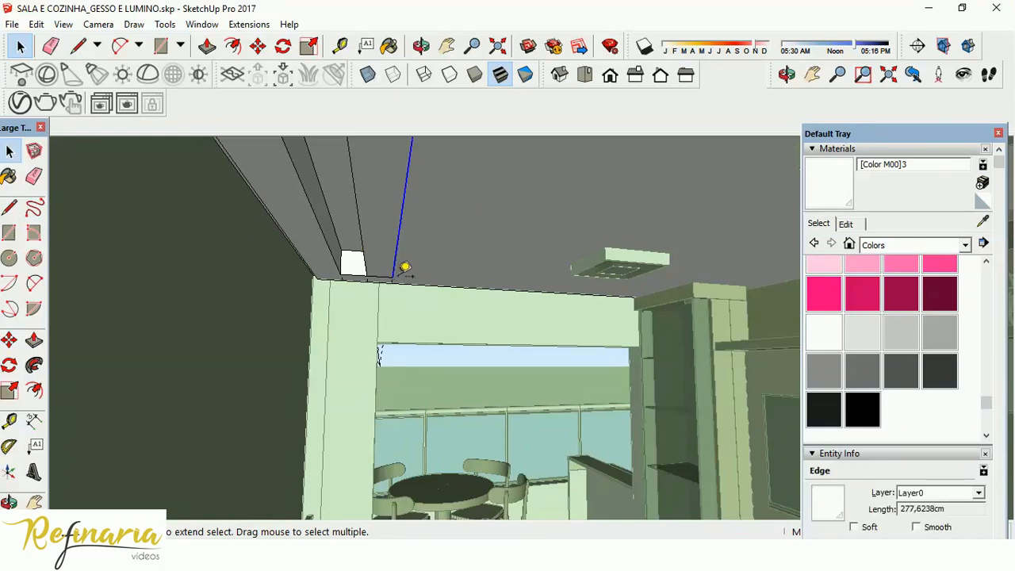
left_click(389, 281)
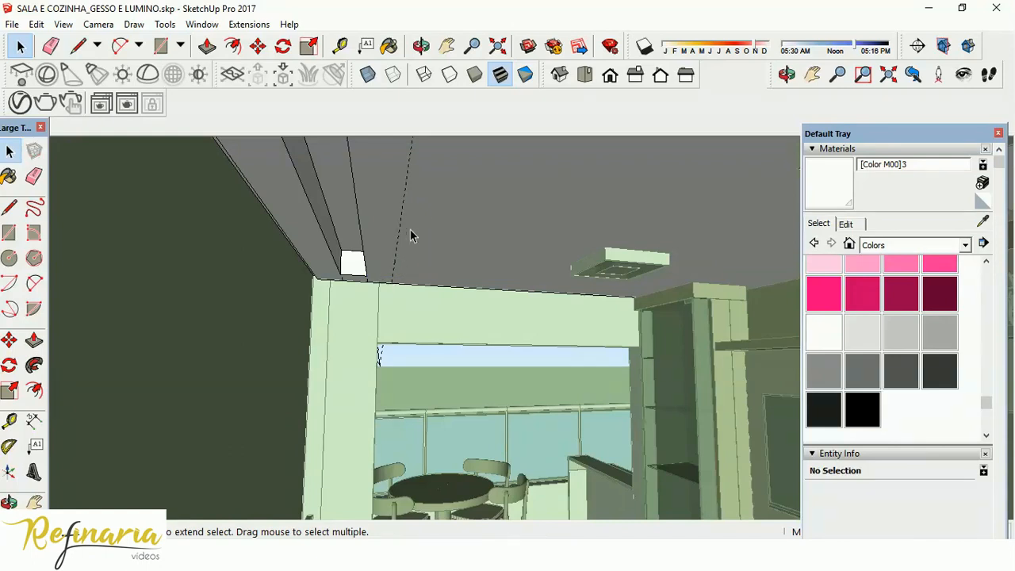
middle_click_drag(417, 197, 413, 495)
middle_click_drag(496, 201, 424, 467)
left_click(366, 329)
key("Delete")
Delete all remaining guides and move the floating large tool set clear of the scene tab.
left_click(36, 25)
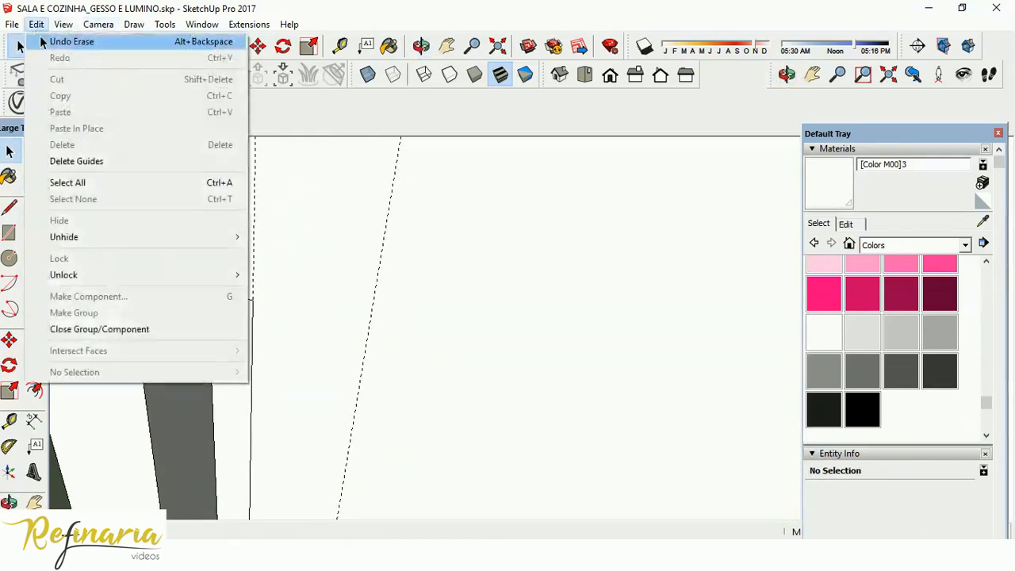
left_click(87, 162)
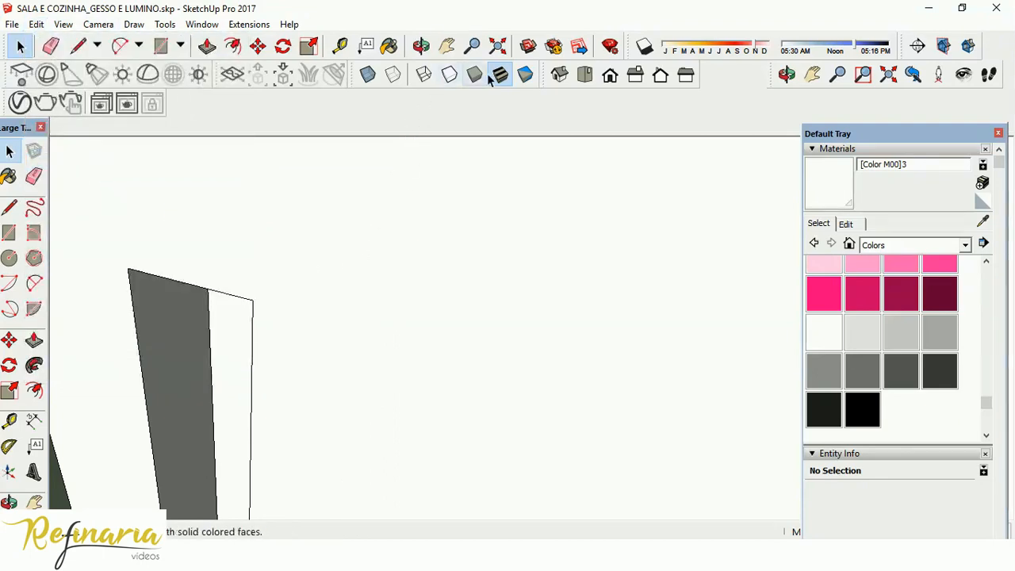
left_click_drag(36, 133, 27, 185)
Leave the ceiling group and add a new scene of the living room showing the sofa wall, LED slot and ceiling lights.
middle_click_drag(368, 260, 374, 483)
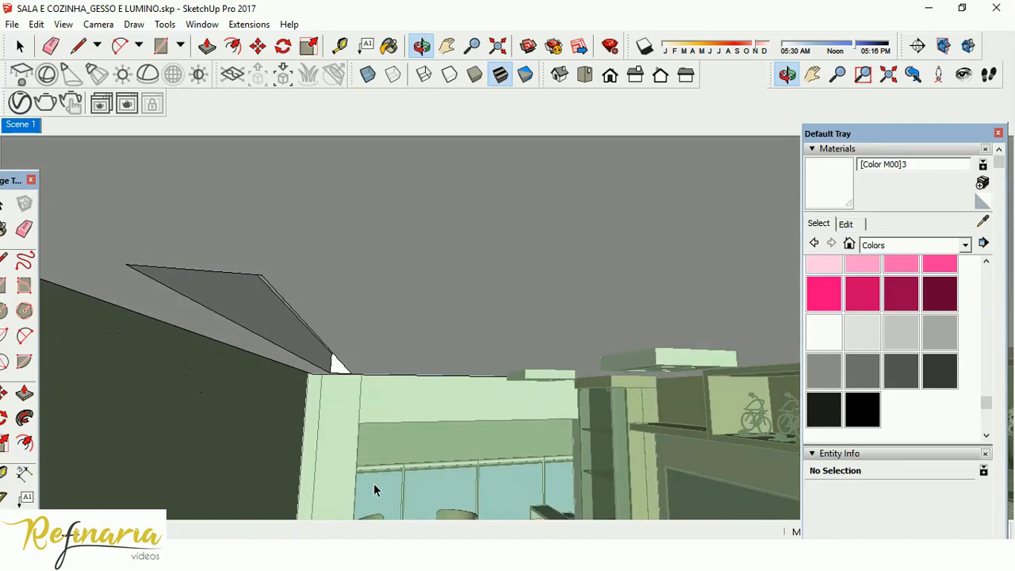
scroll(418, 302, "down", 5)
middle_click_drag(418, 303, 386, 385)
middle_click_drag(433, 253, 452, 304)
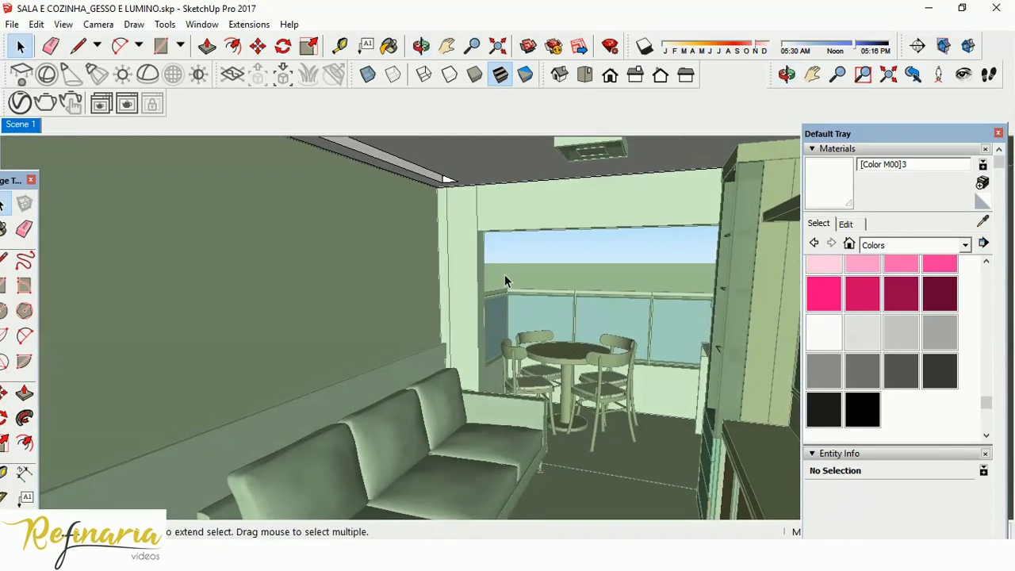
scroll(562, 189, "down", 2)
scroll(553, 213, "down", 3)
middle_click_drag(544, 258, 573, 261)
scroll(556, 241, "down", 2)
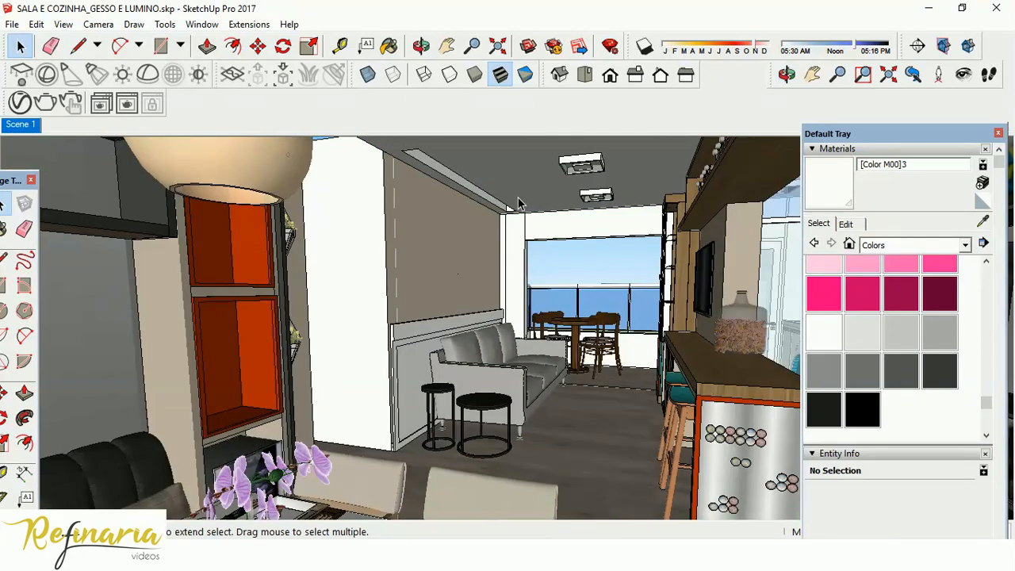
right_click(26, 125)
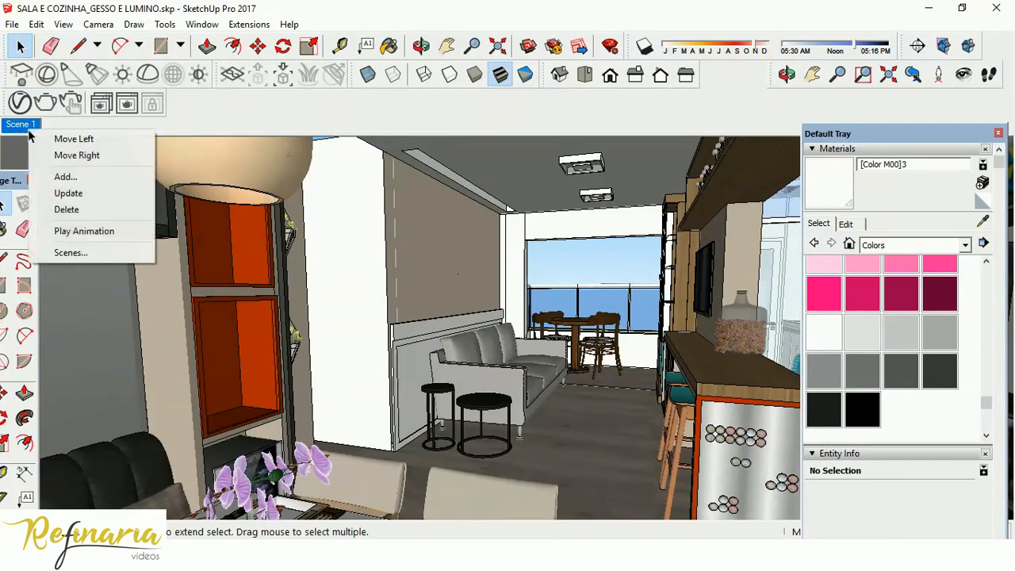
left_click(90, 178)
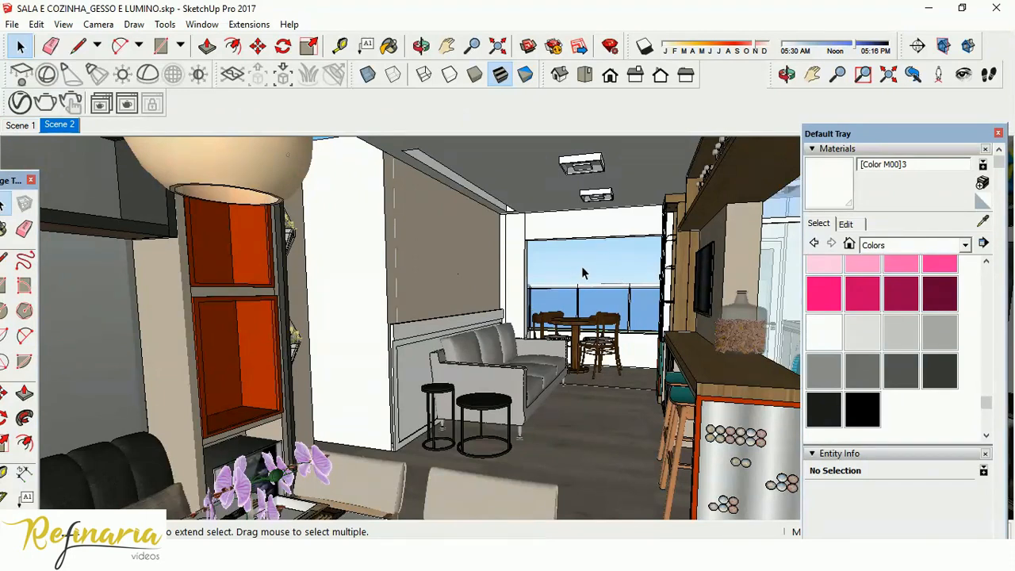
Examine the LED slot from below and the whole living room and kitchen ceiling from above.
middle_click_drag(438, 169, 641, 245)
scroll(641, 244, "down", 3)
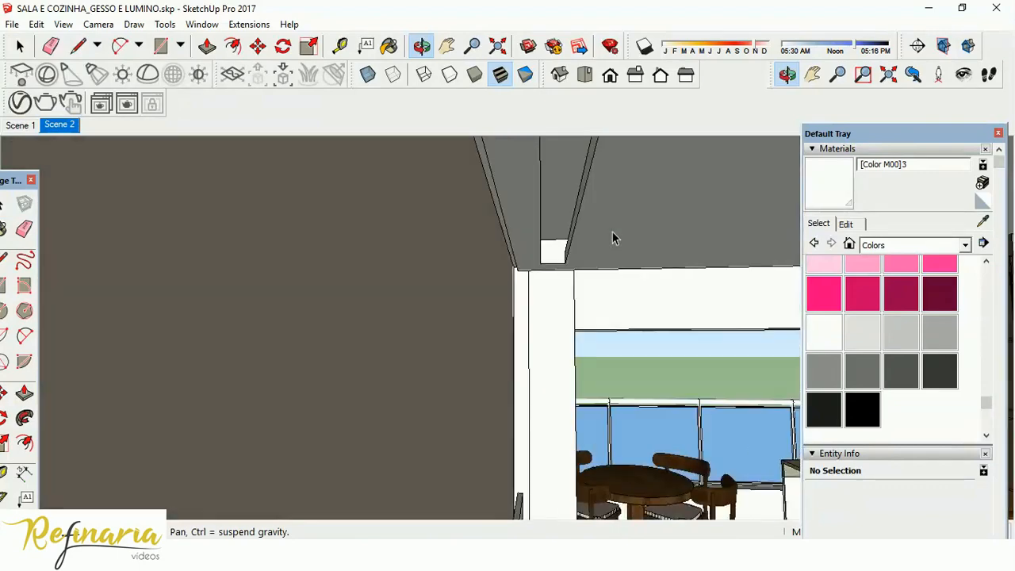
middle_click_drag(612, 236, 325, 531)
scroll(582, 306, "down", 6)
middle_click_drag(621, 361, 302, 374)
scroll(424, 283, "down", 5)
middle_click_drag(403, 393, 327, 320)
scroll(326, 319, "up", 5)
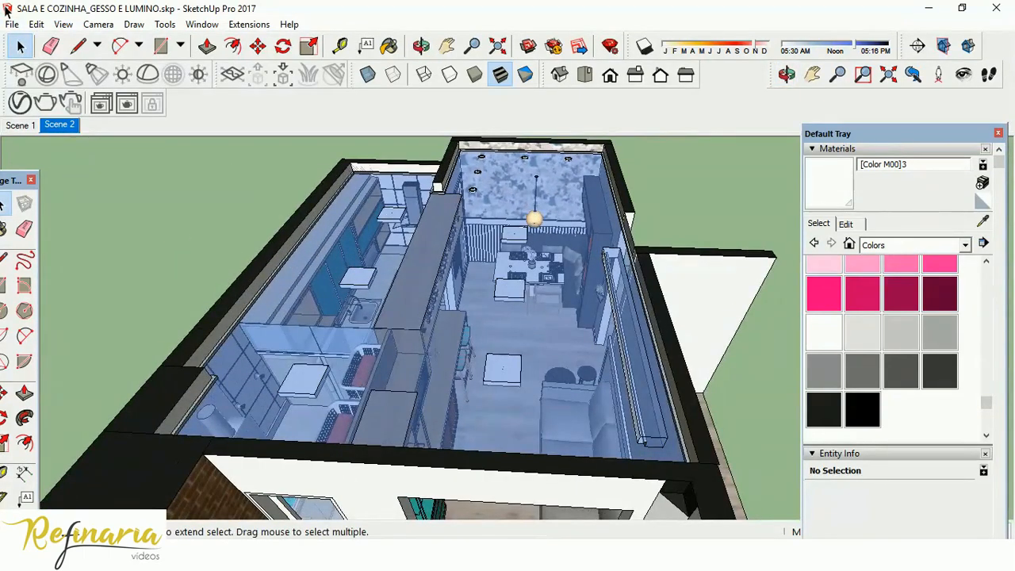
left_click(852, 555)
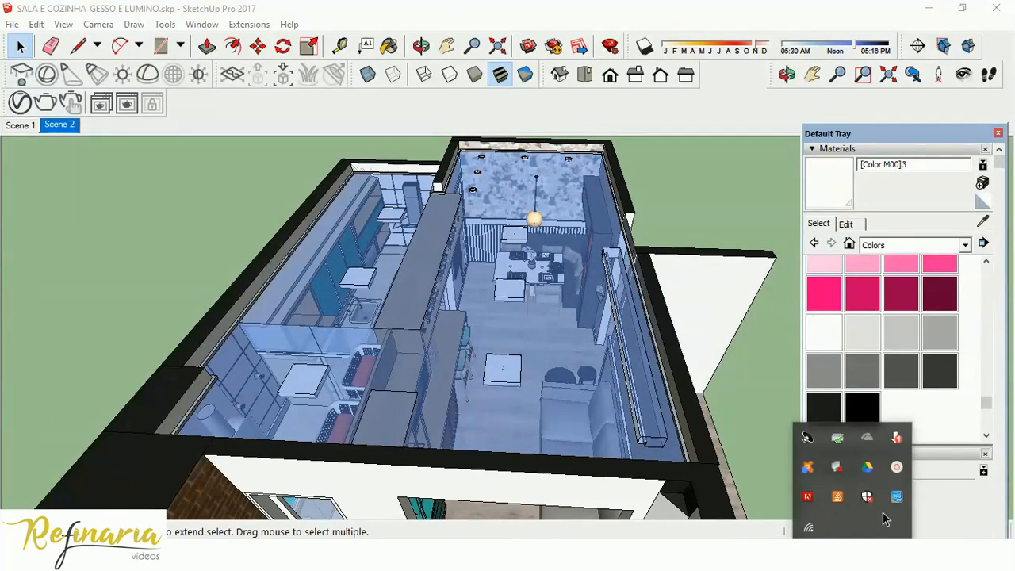
left_click(896, 466)
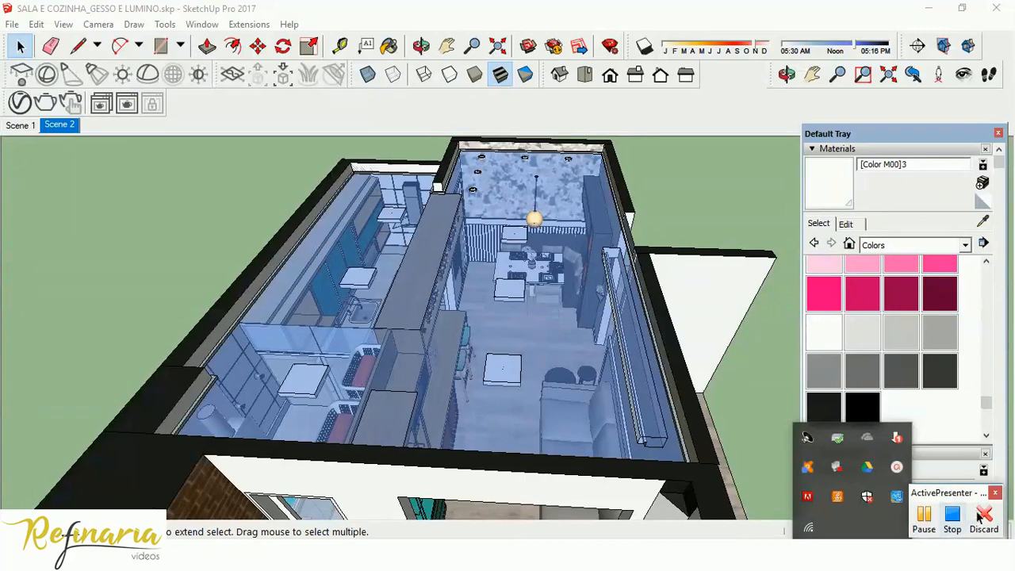